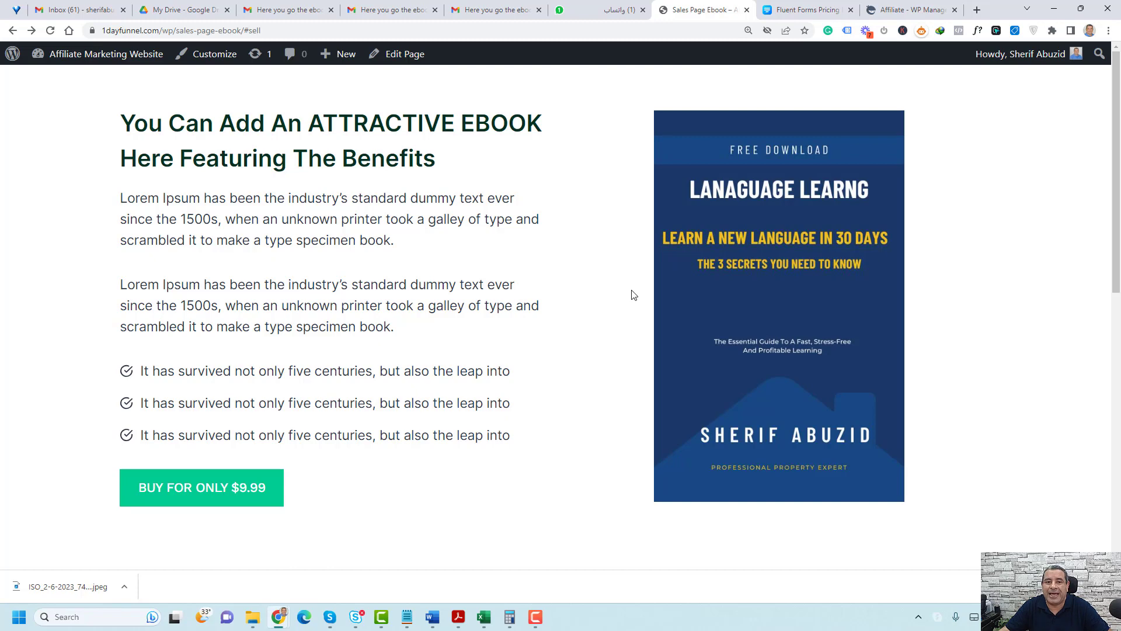
Look through the ebook sales page and go to its order form through the $9.99 purchase link
left_click(412, 138)
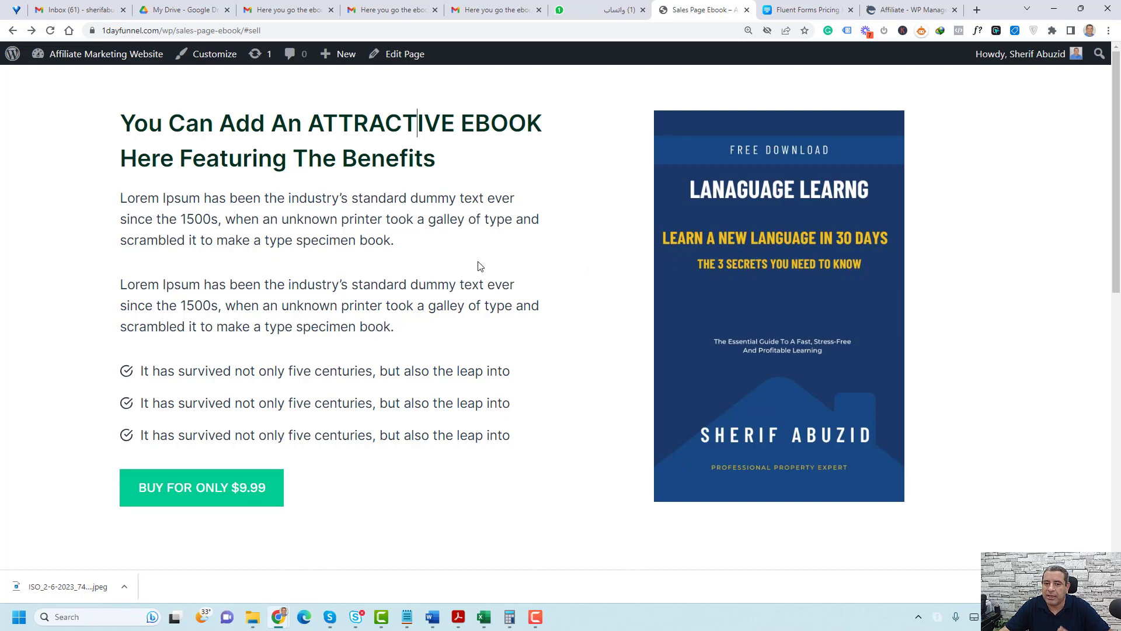
scroll(543, 330, "down", 3)
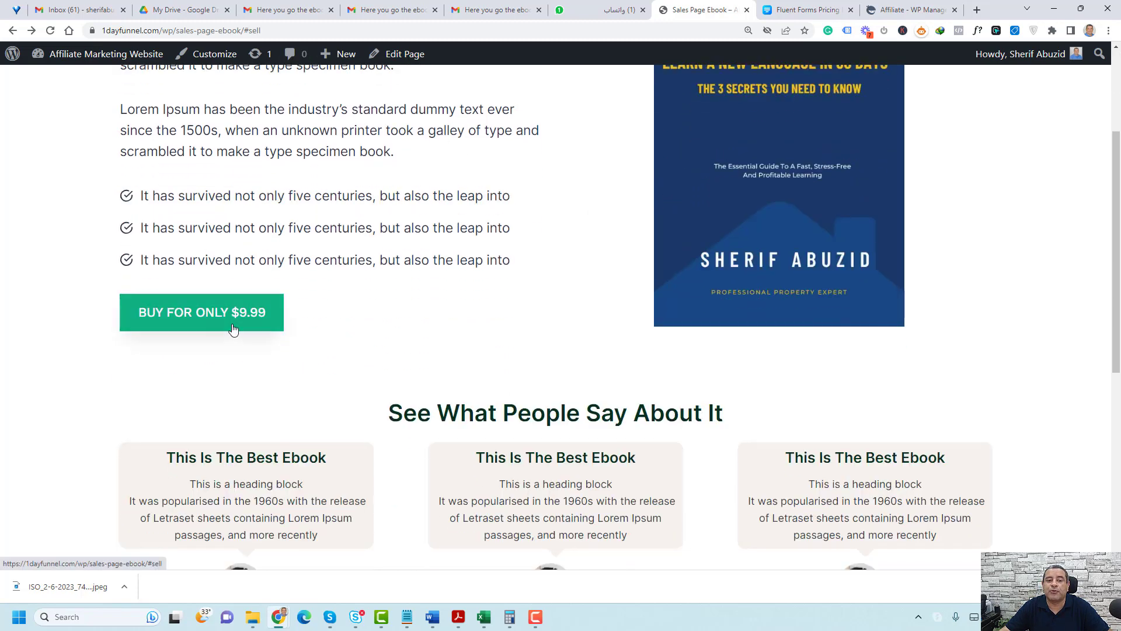
scroll(411, 322, "down", 1)
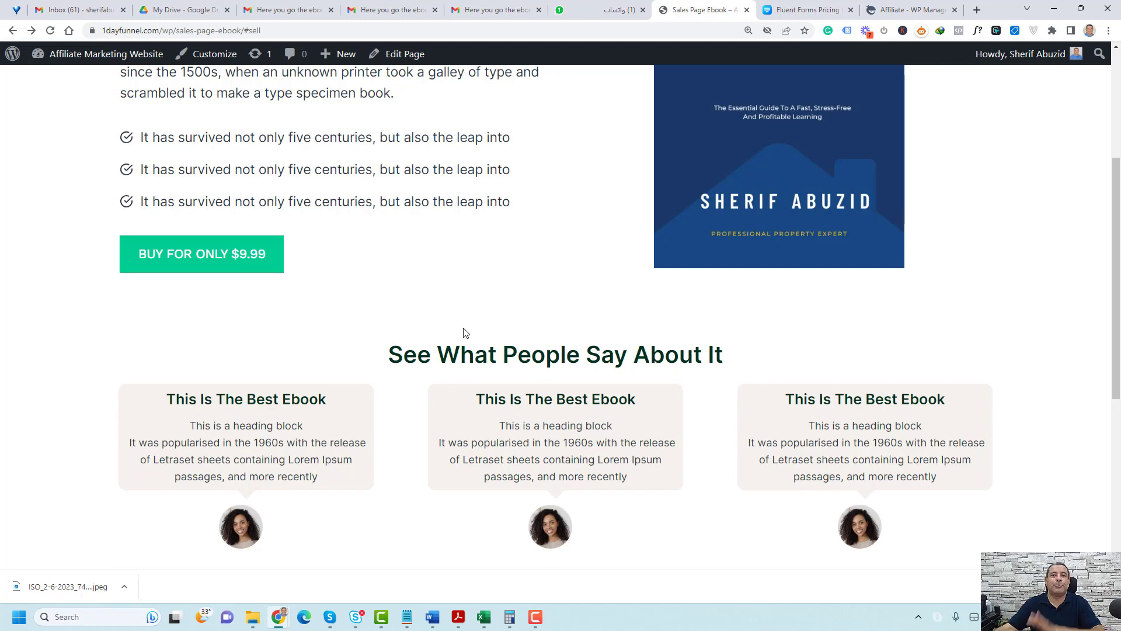
left_click(230, 271)
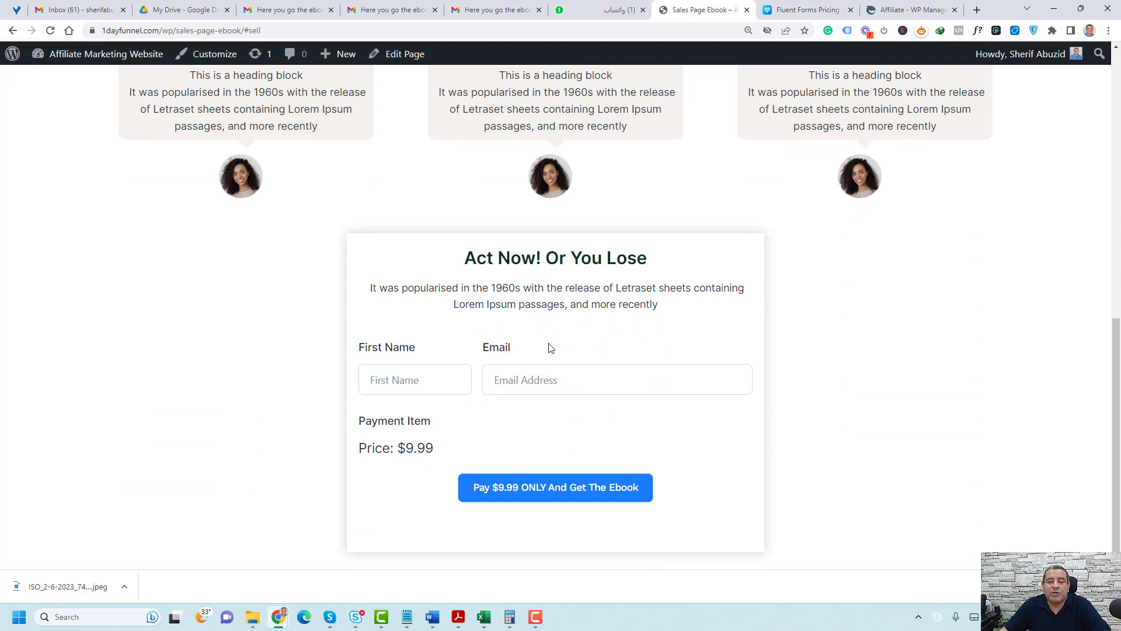
Fill in the buyer's first name and email address in the order form and submit the $9.99 ebook payment
left_click(428, 381)
left_click(433, 432)
left_click(565, 381)
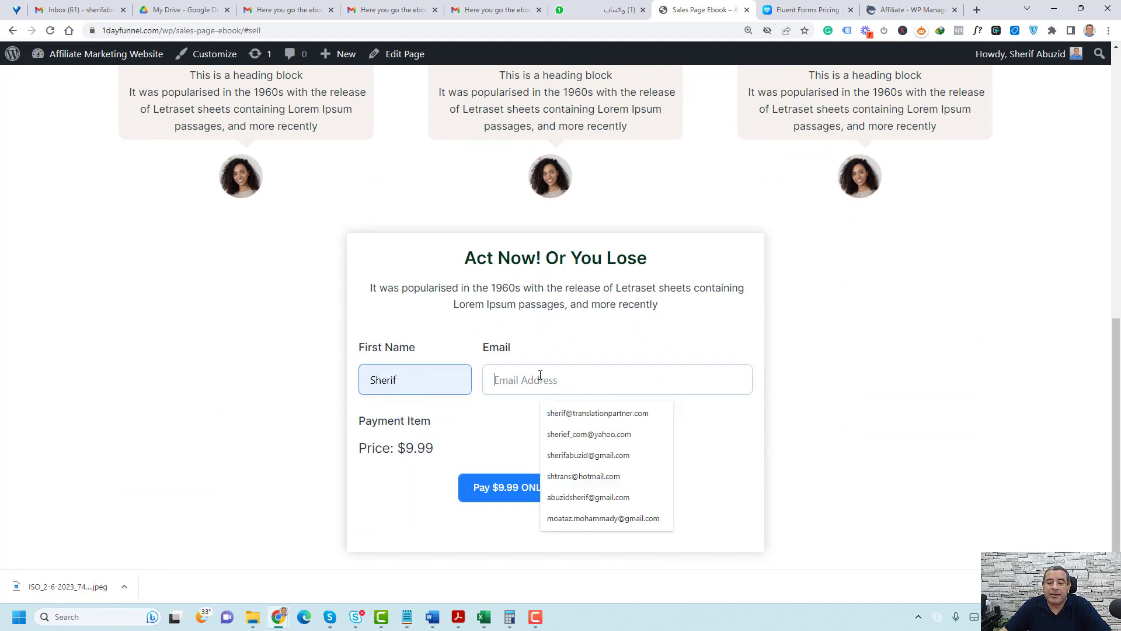
left_click(613, 456)
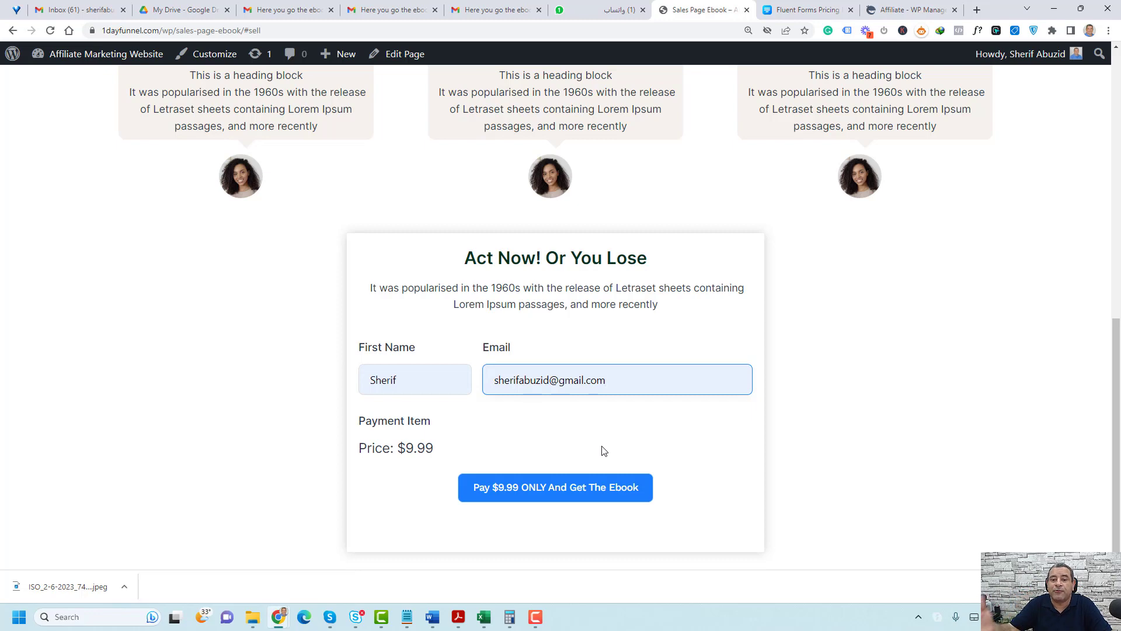
left_click(582, 492)
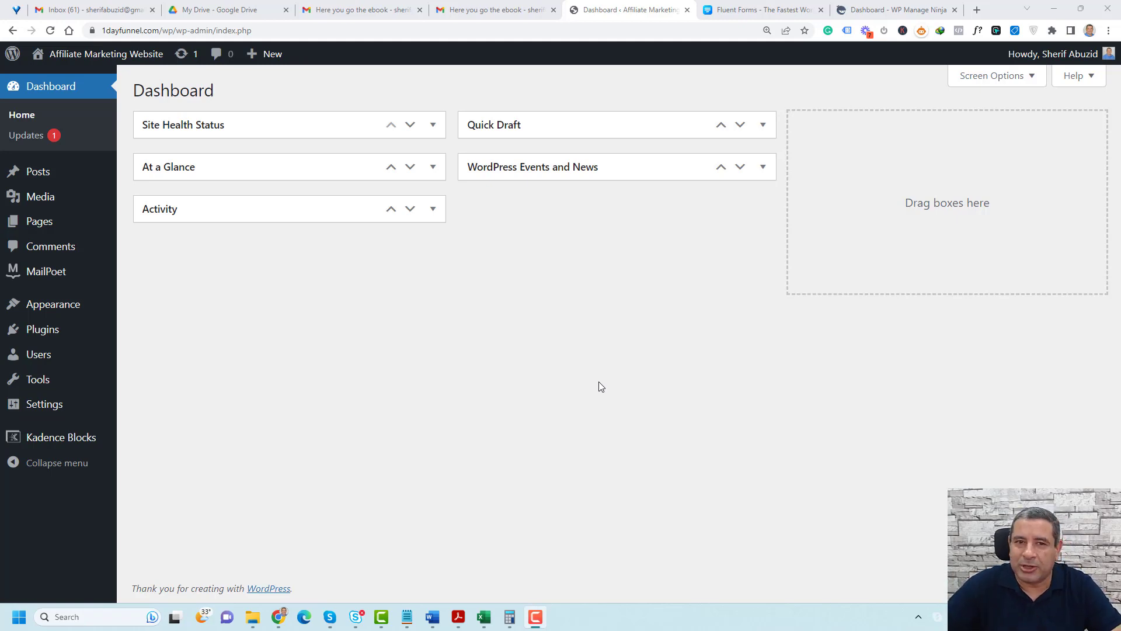
Find the Fluent Forms contact form plugin in the WordPress plugin directory, then install and activate it
mouse_move(60, 333)
left_click(140, 353)
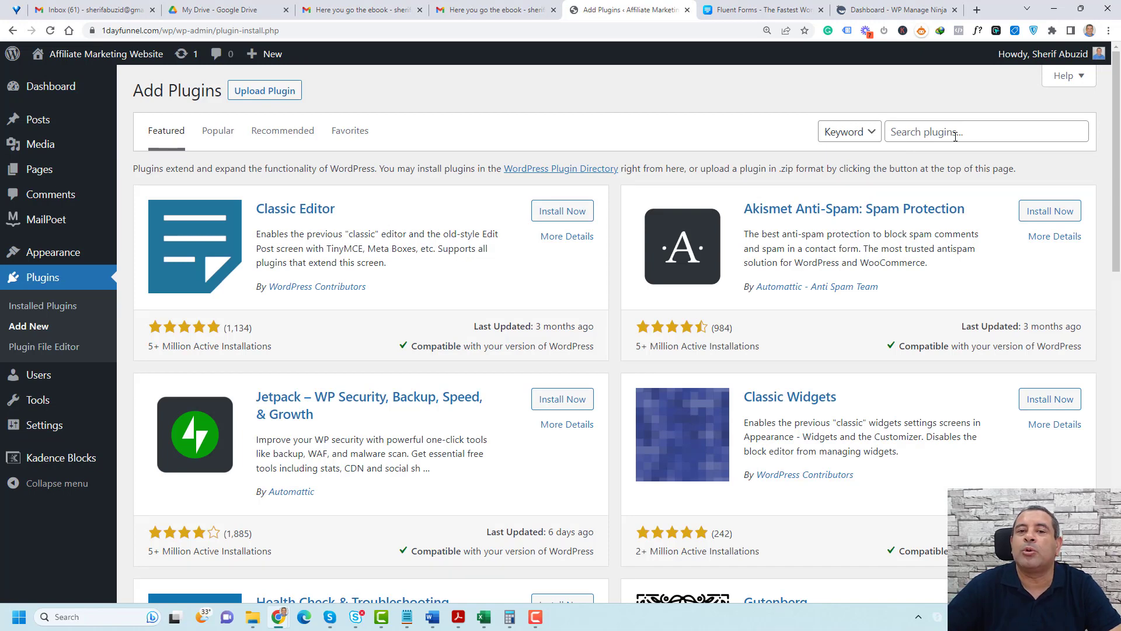
left_click(955, 137)
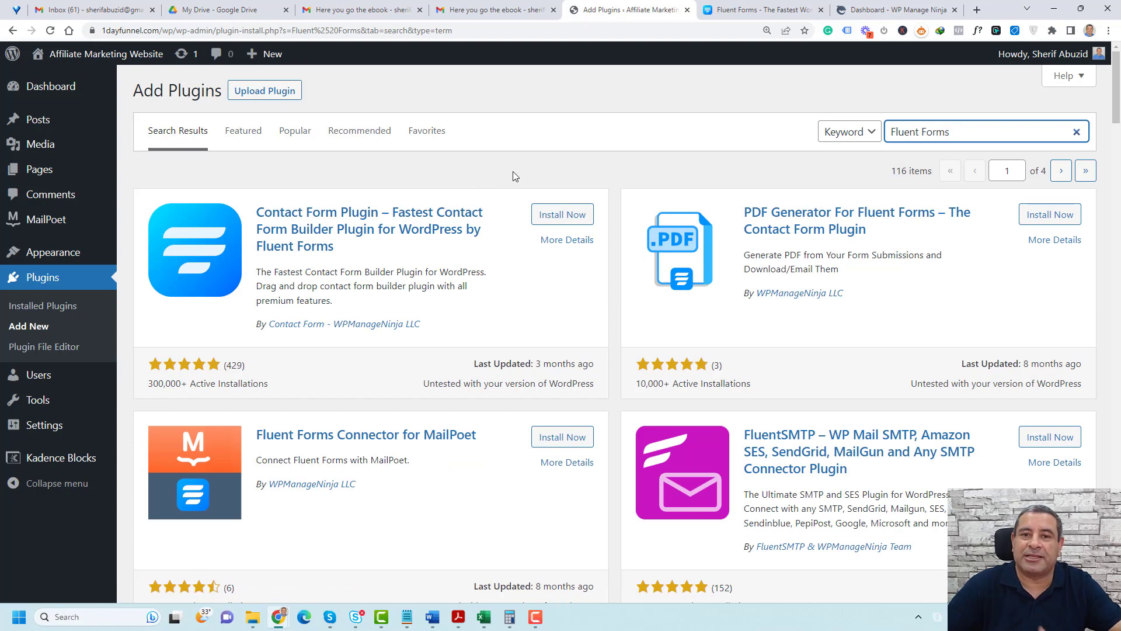
left_click(569, 215)
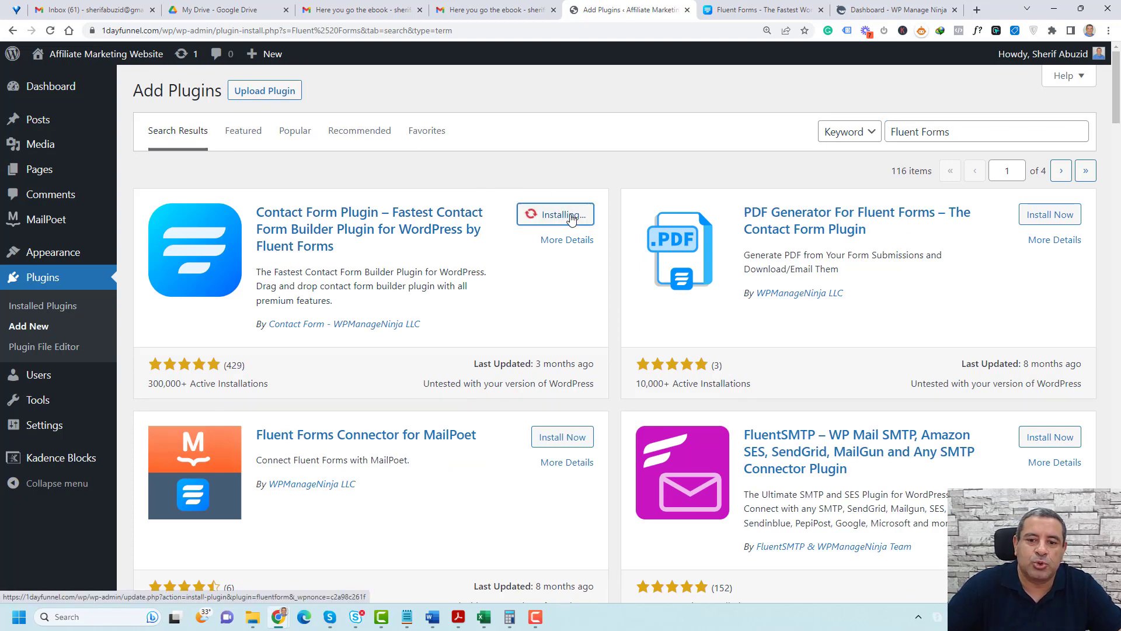
left_click(567, 216)
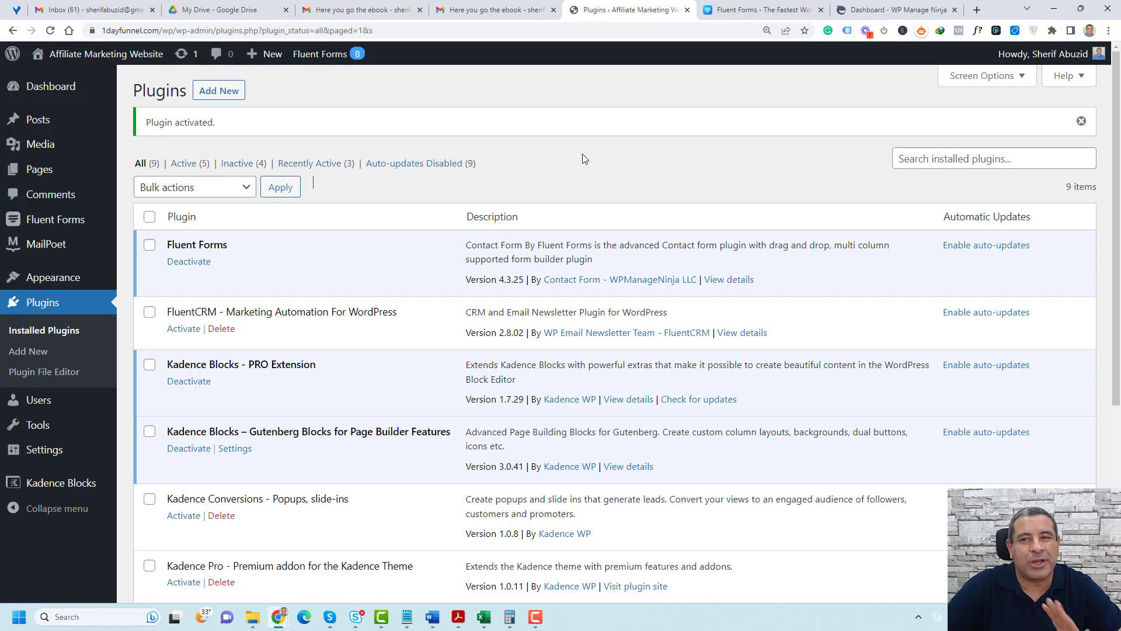
Check the Fluent Forms Pro download in the WP Manage Ninja account, then upload, install and activate fluentformpro-beta.zip in WordPress
left_click(890, 7)
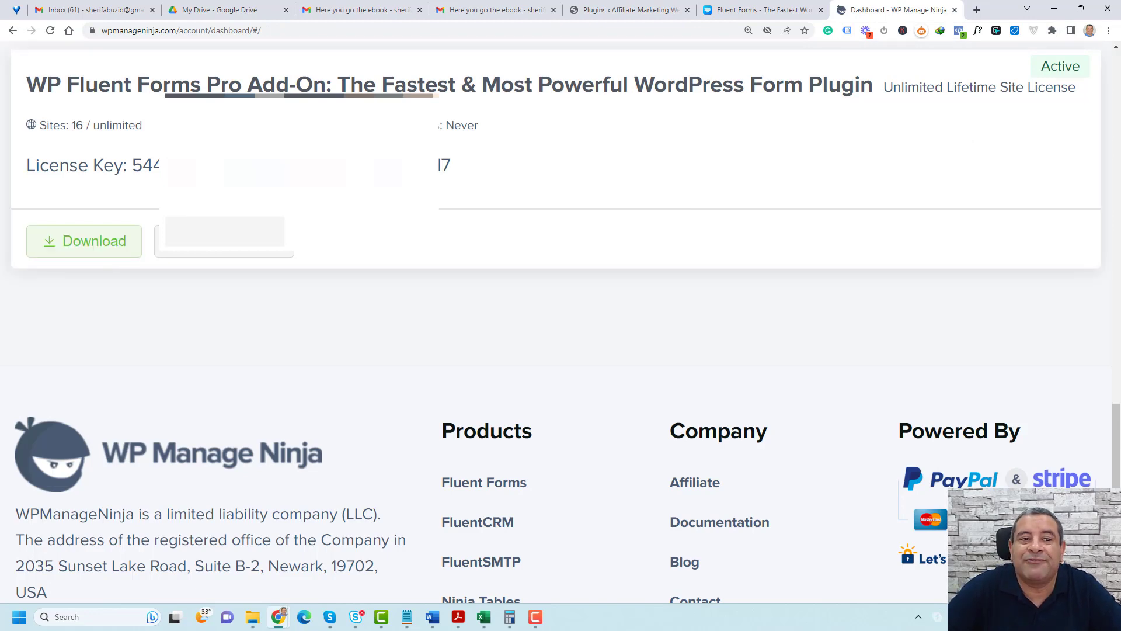
left_click(660, 9)
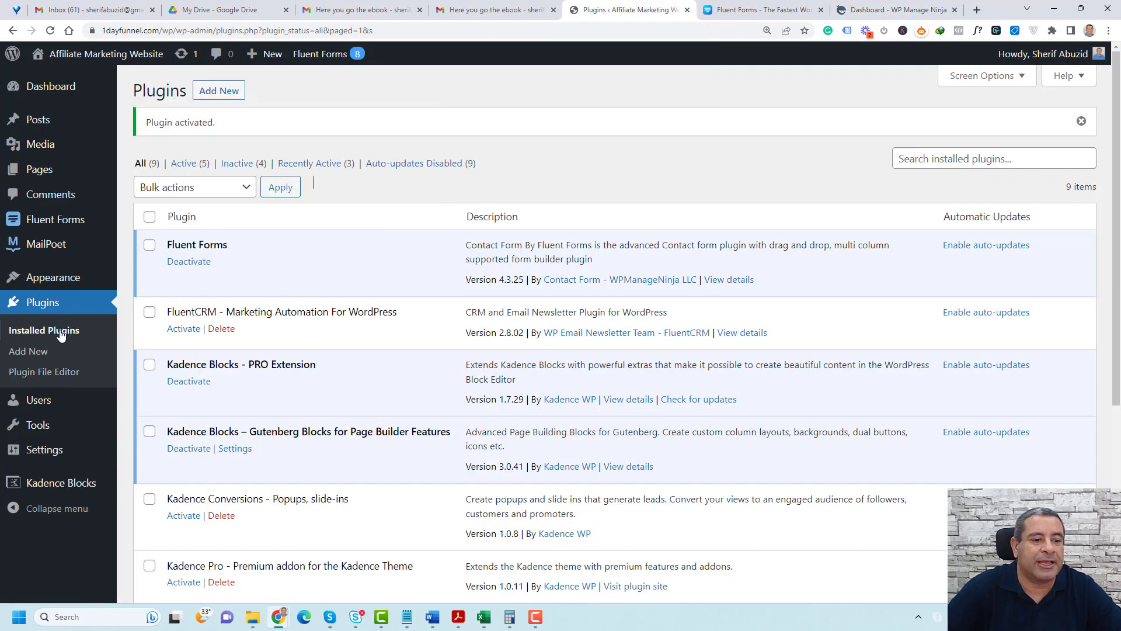
left_click(209, 97)
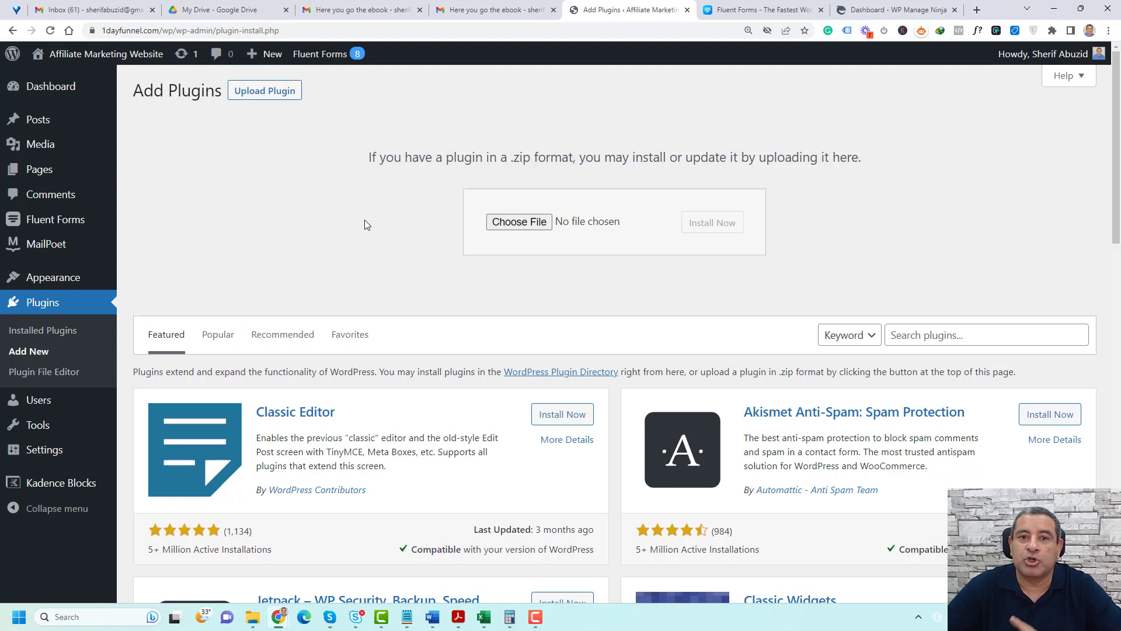
left_click(501, 226)
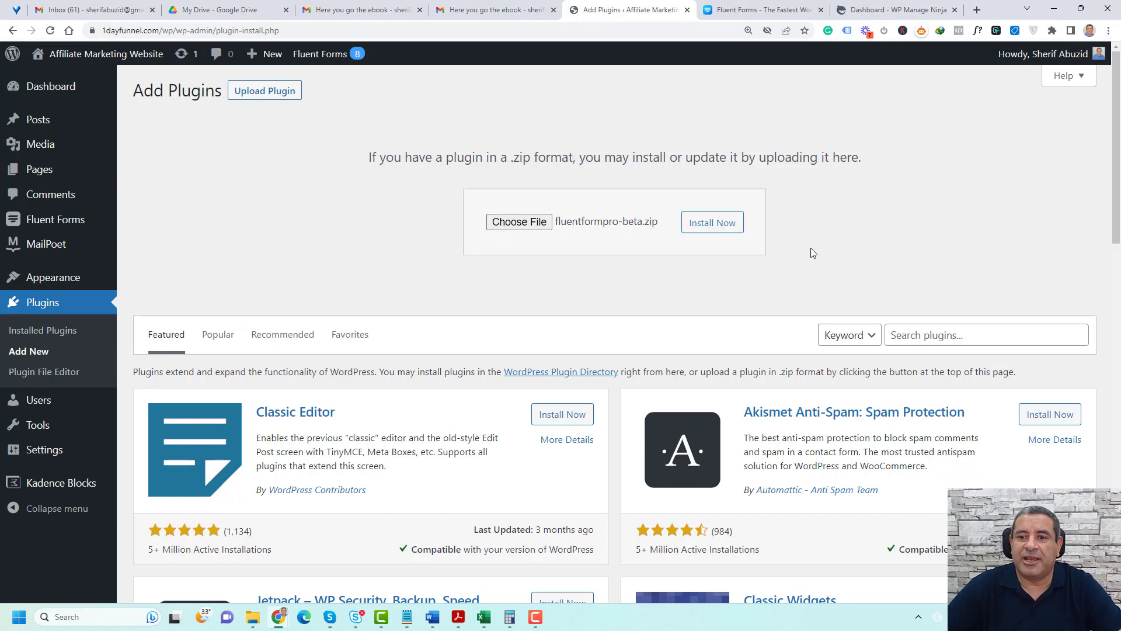
left_click(730, 222)
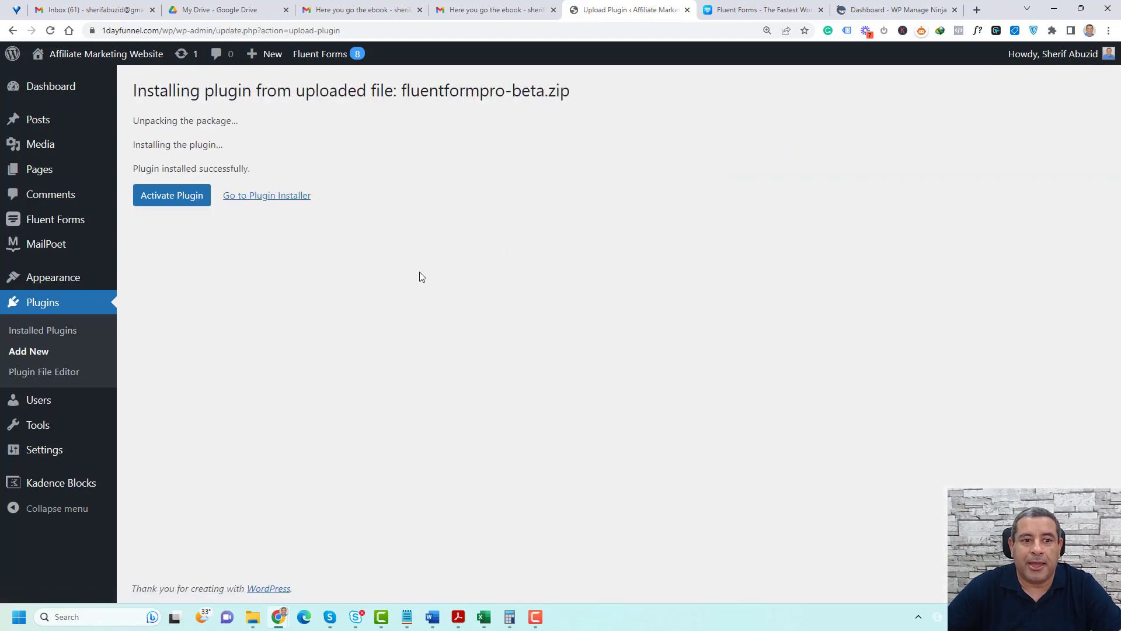
left_click(161, 198)
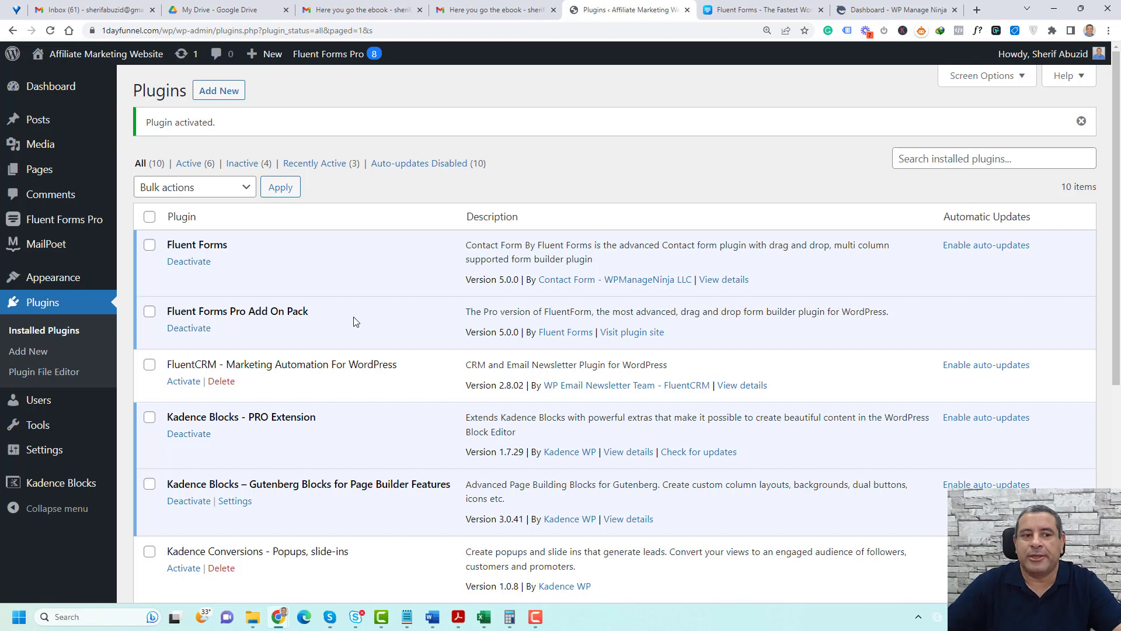
Create a new blank form in Fluent Forms Pro
mouse_move(68, 224)
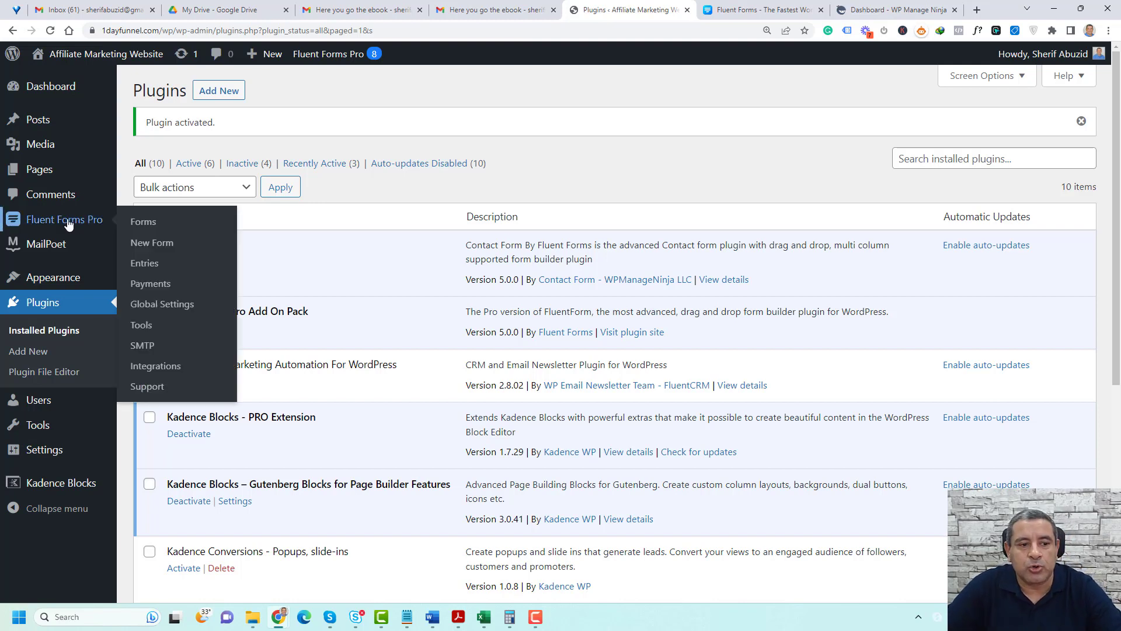
left_click(159, 248)
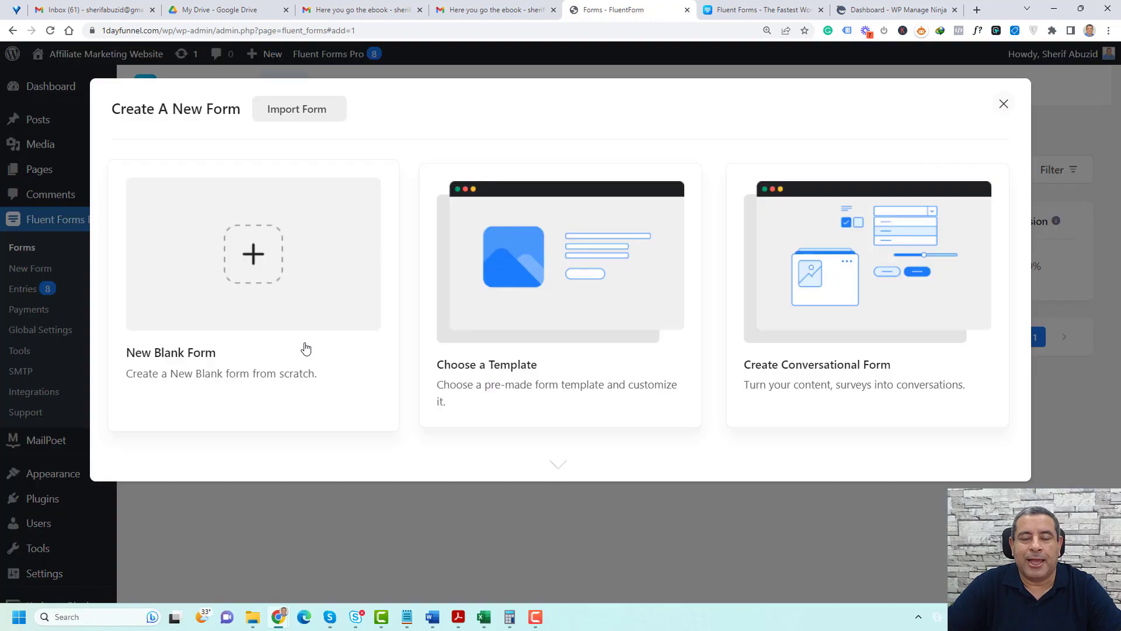
left_click(260, 269)
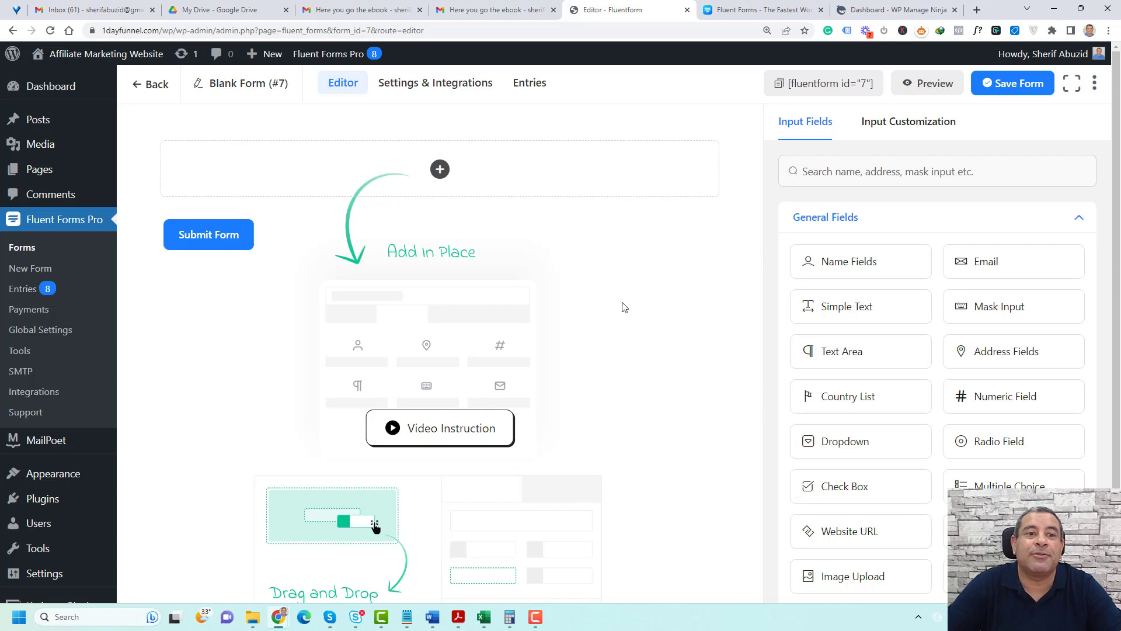
Rename the blank form as Ebook Sales Form
left_click(199, 93)
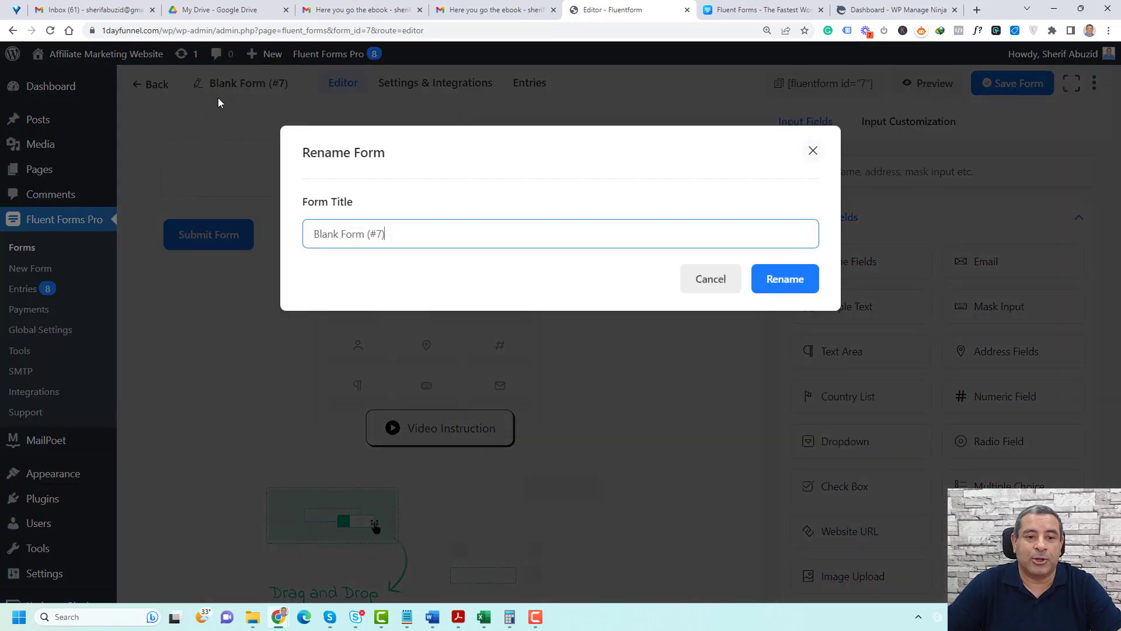
triple_click(455, 234)
type("Ebook Sales Form")
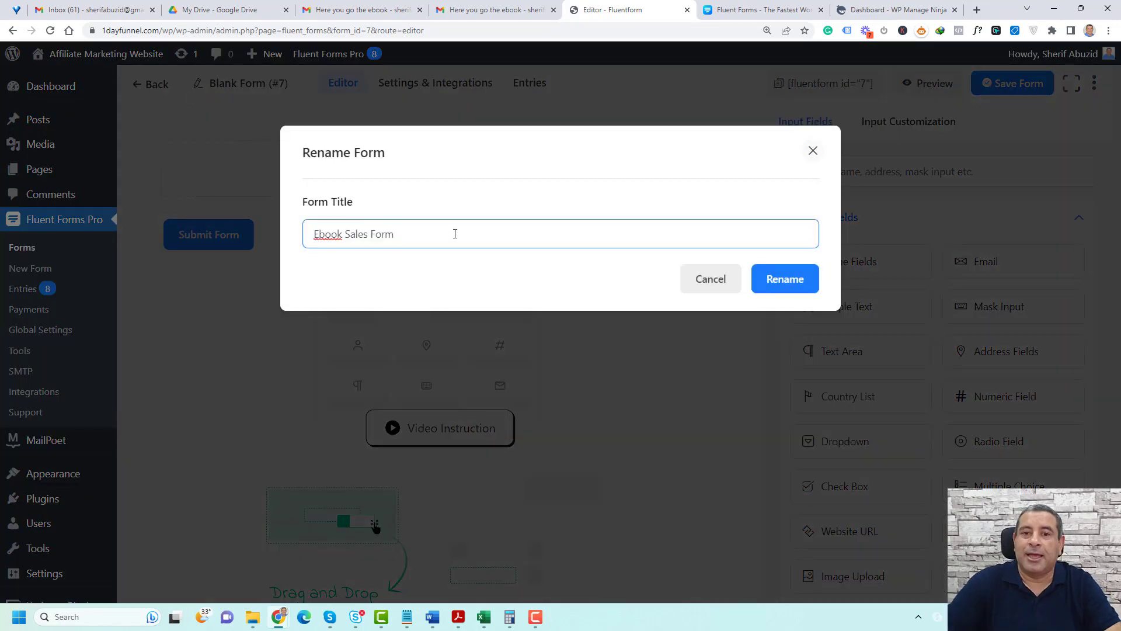
left_click(783, 283)
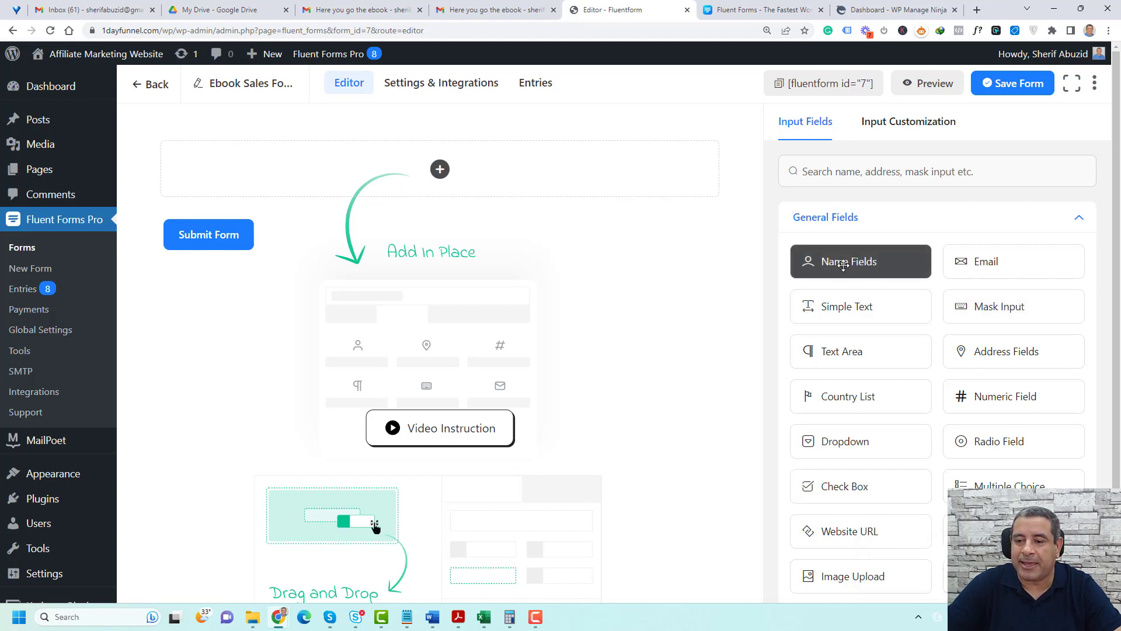
Add Name and Email fields to the form and exclude Last Name from the name fields
left_click_drag(842, 265, 495, 177)
left_click_drag(993, 271, 453, 212)
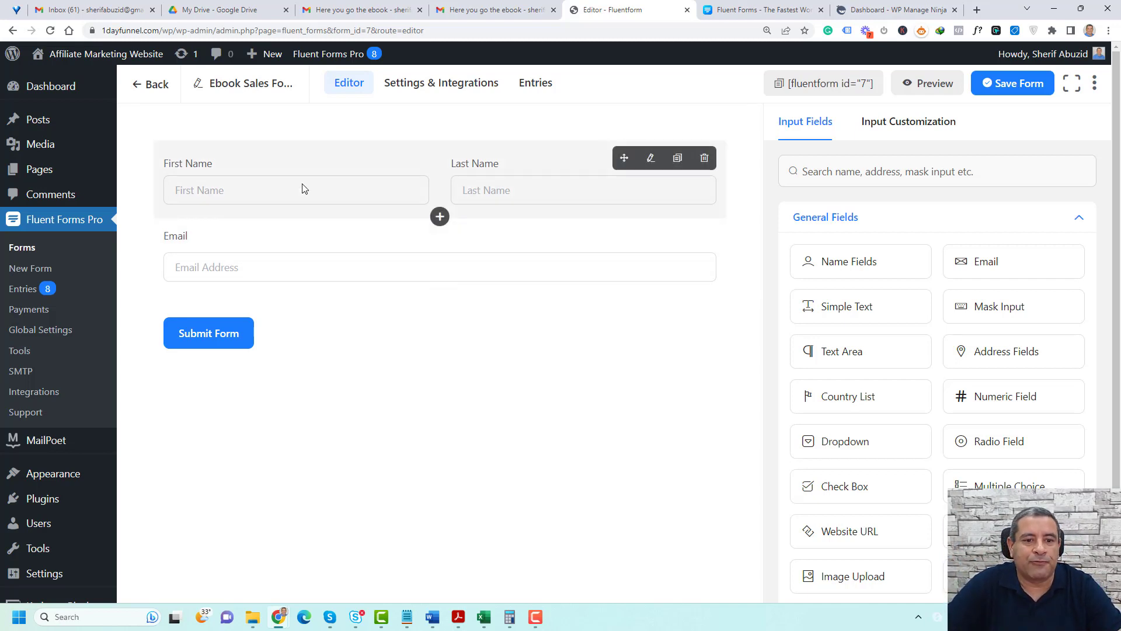
left_click(303, 188)
left_click(806, 352)
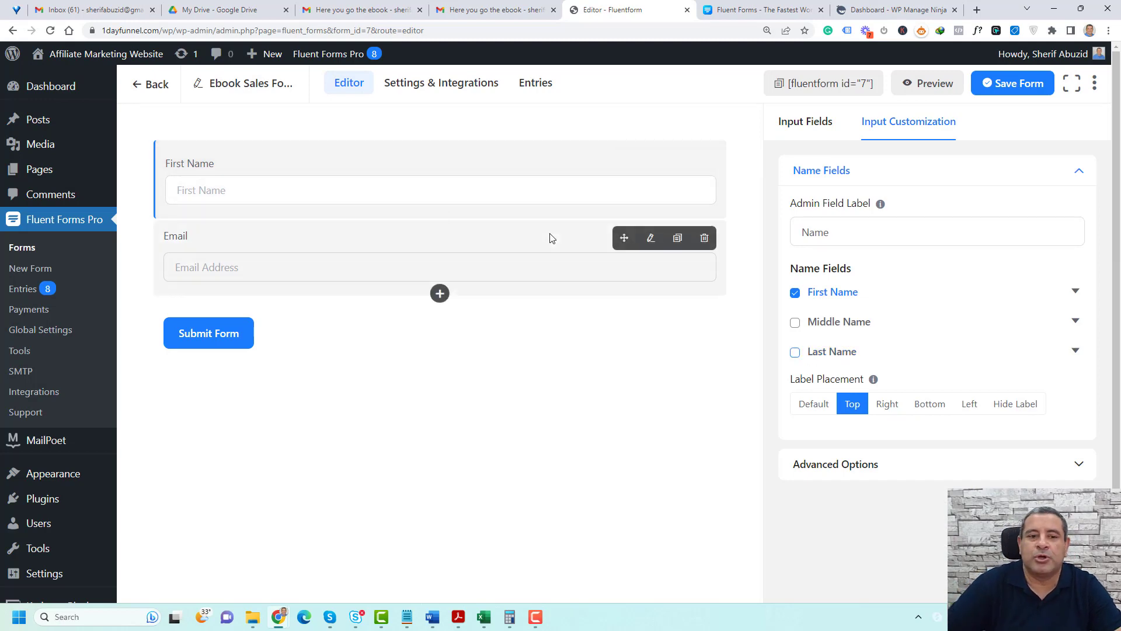
Look at the Email field's settings and add a Payment field below it
left_click(373, 247)
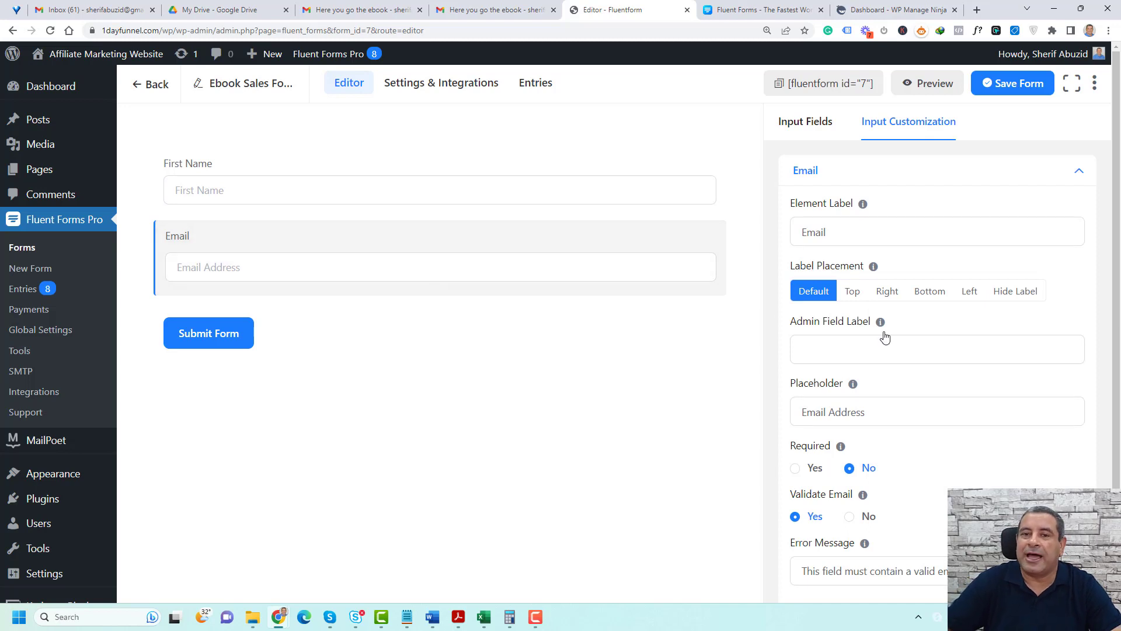
left_click(796, 124)
left_click(1078, 217)
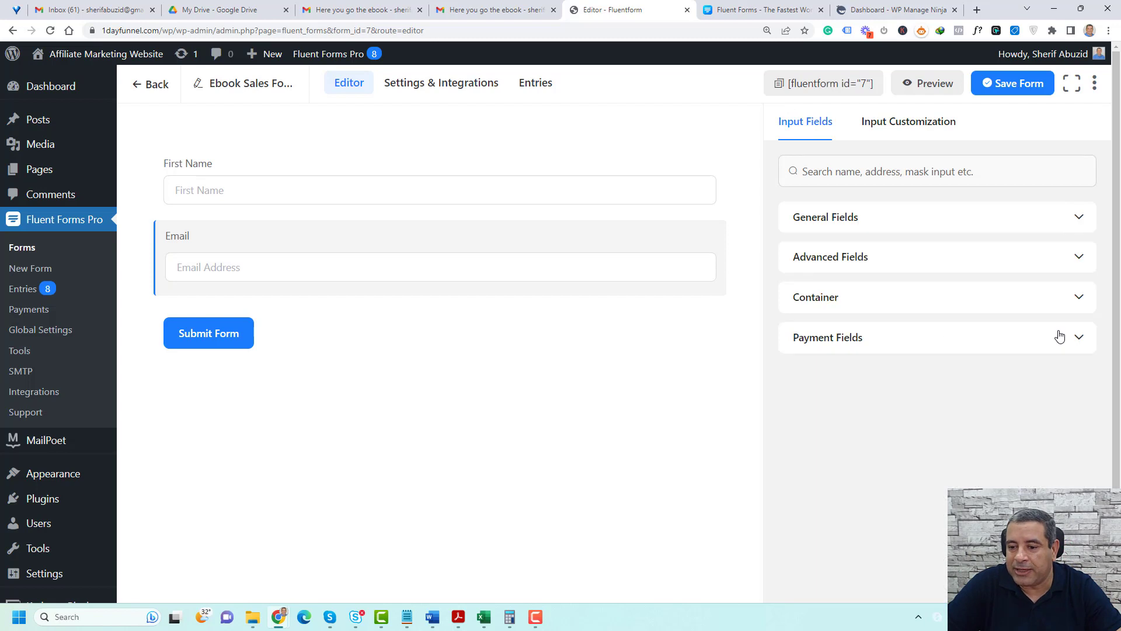
left_click(1080, 340)
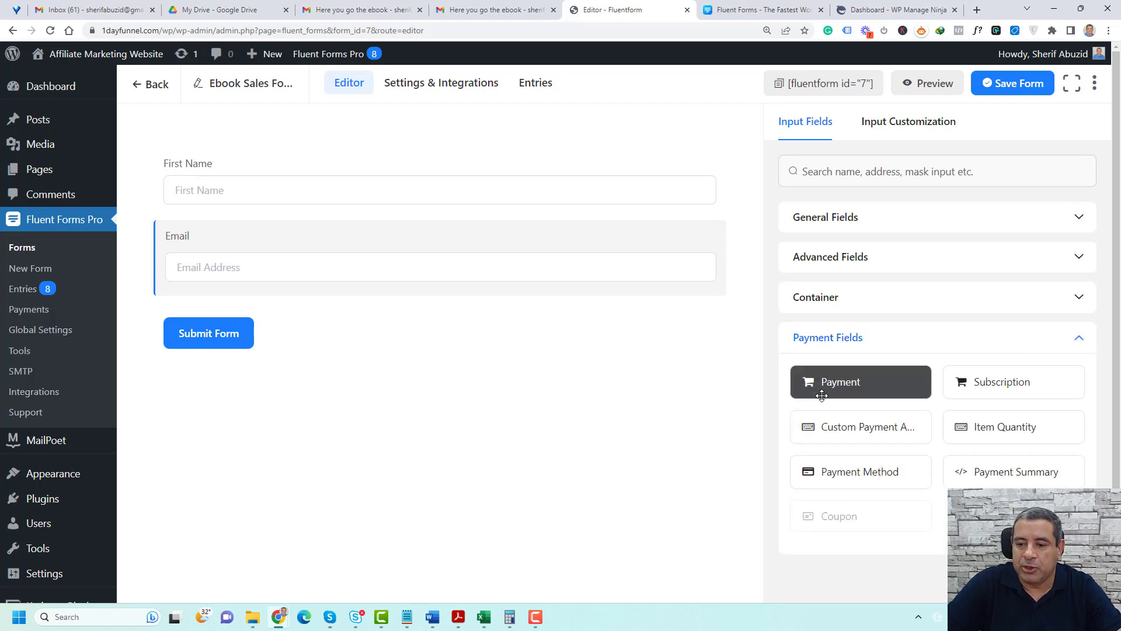
left_click_drag(827, 388, 314, 303)
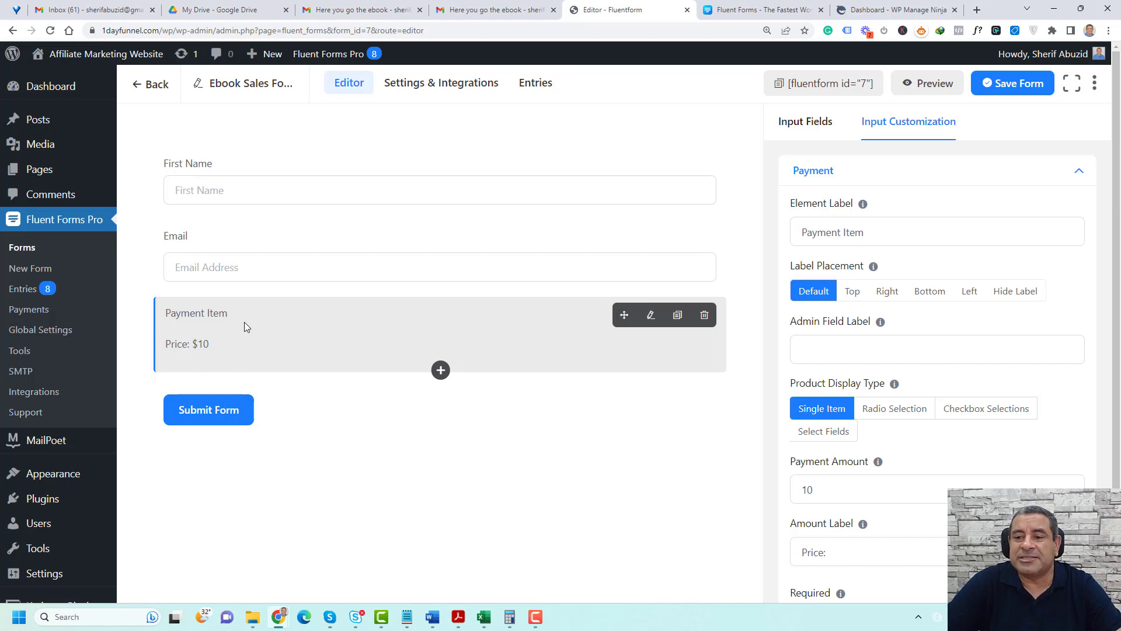
Clear the payment field's element label and set its amount label to "Ebook Price:"
triple_click(888, 230)
key("BackSpace")
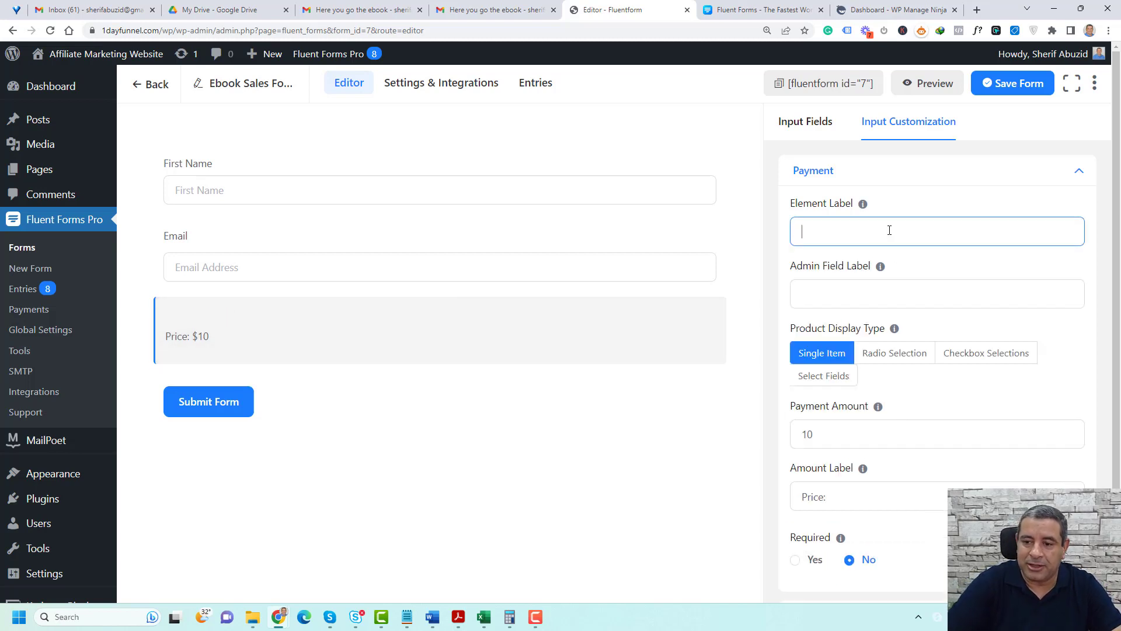
left_click(289, 345)
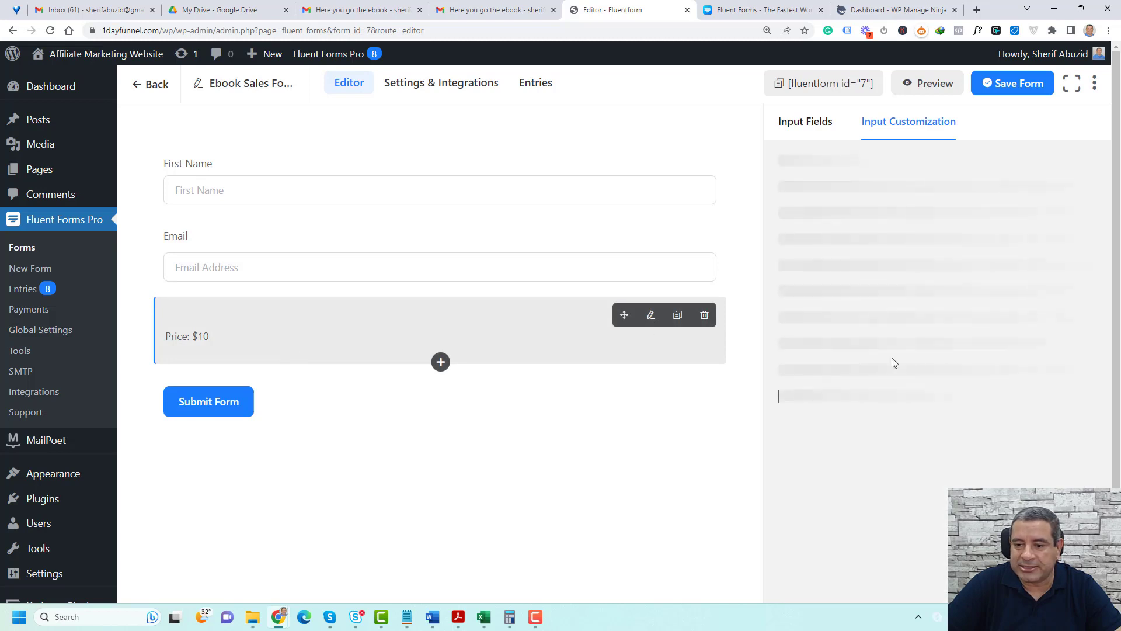
scroll(893, 356, "down", 2)
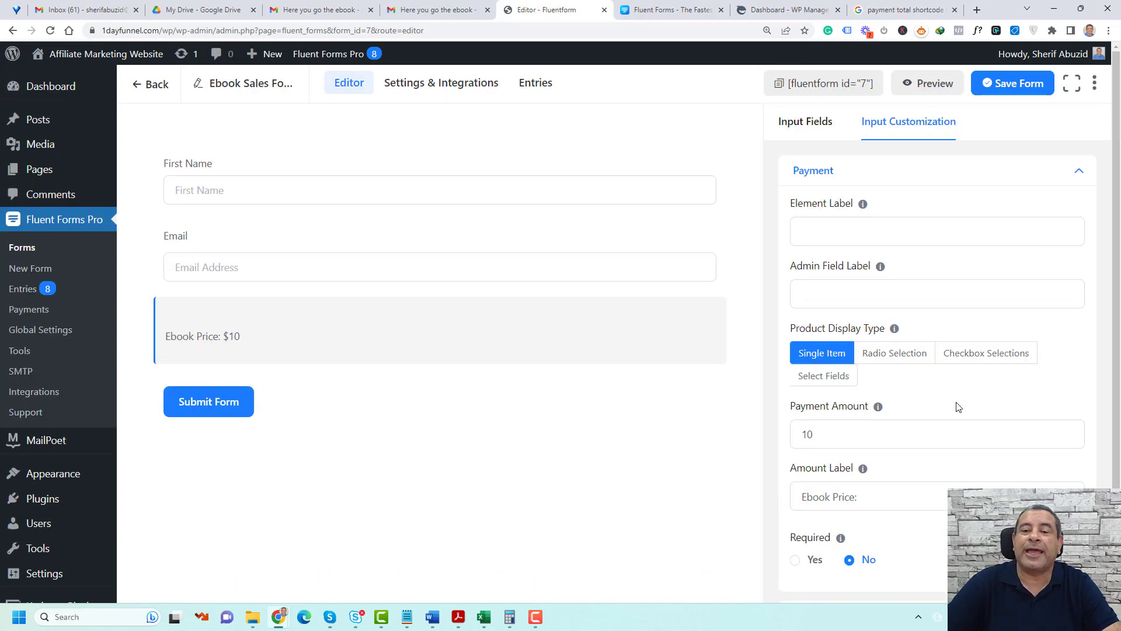
Set the payment field's amount to 9.99
scroll(959, 407, "down", 2)
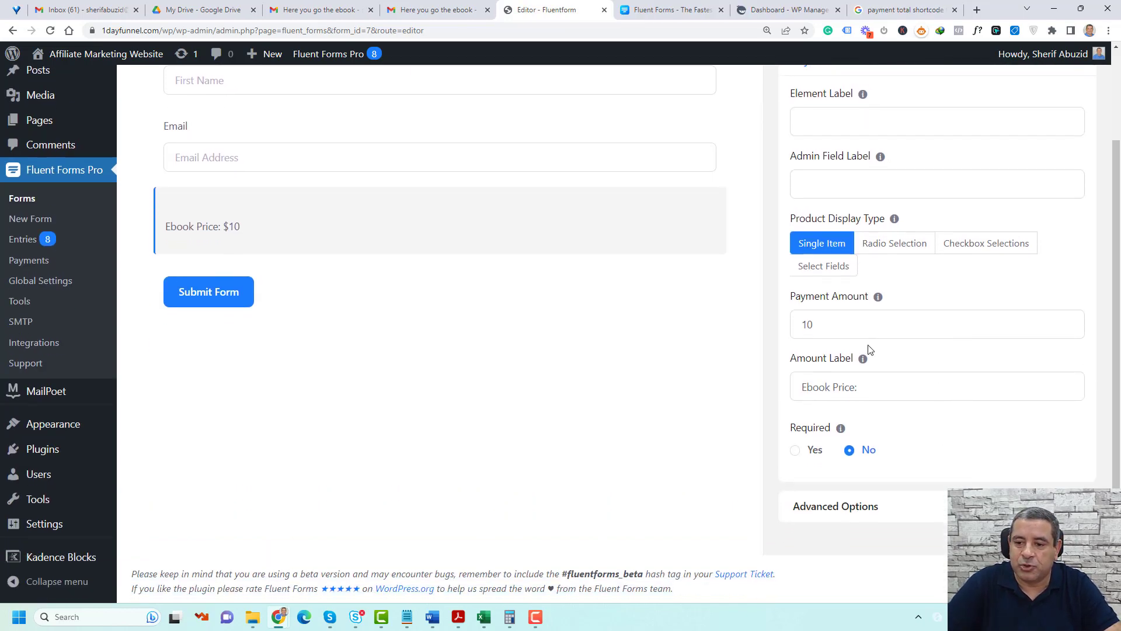
left_click(806, 324)
double_click(796, 326)
type("9.99")
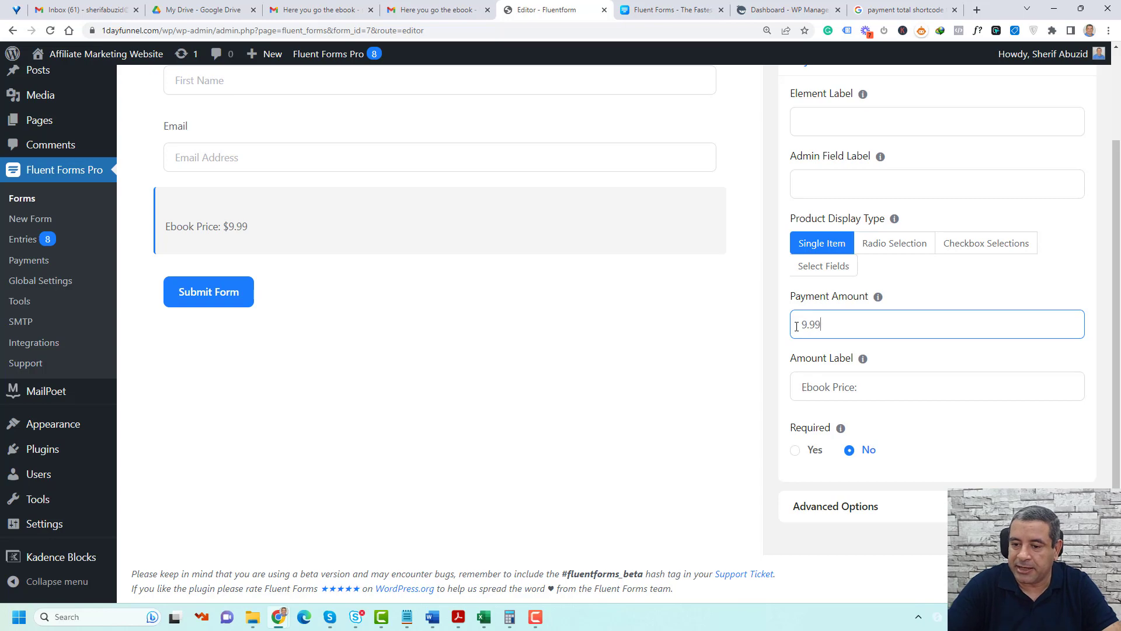
scroll(960, 390, "up", 2)
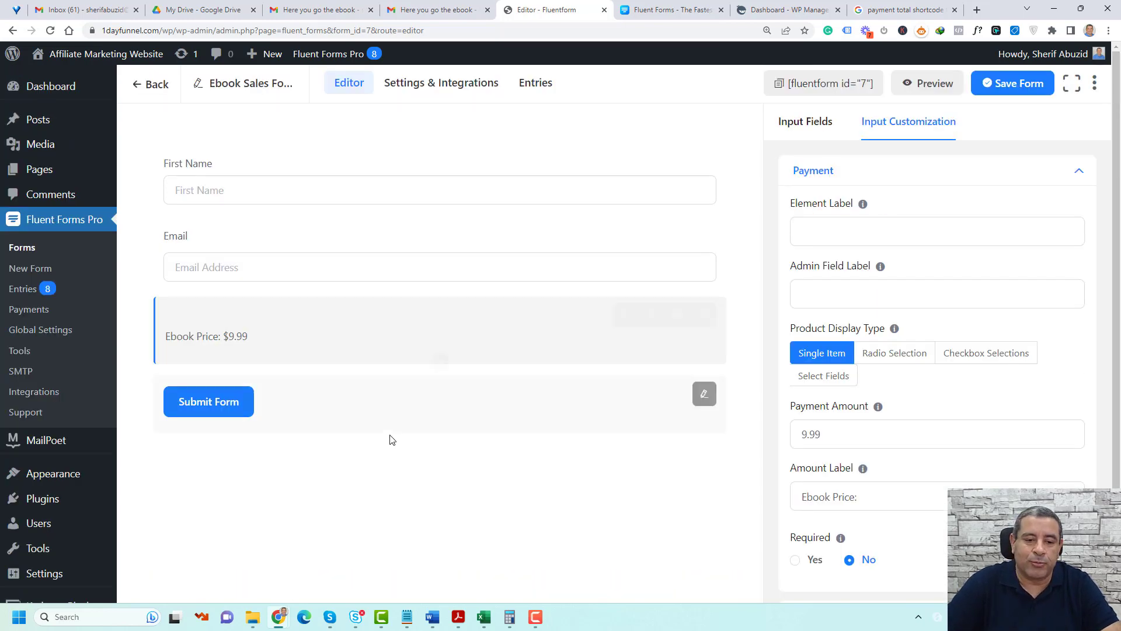
Set the submit button text to "Yes, I want to Buy The eBook" and save the form
left_click(327, 416)
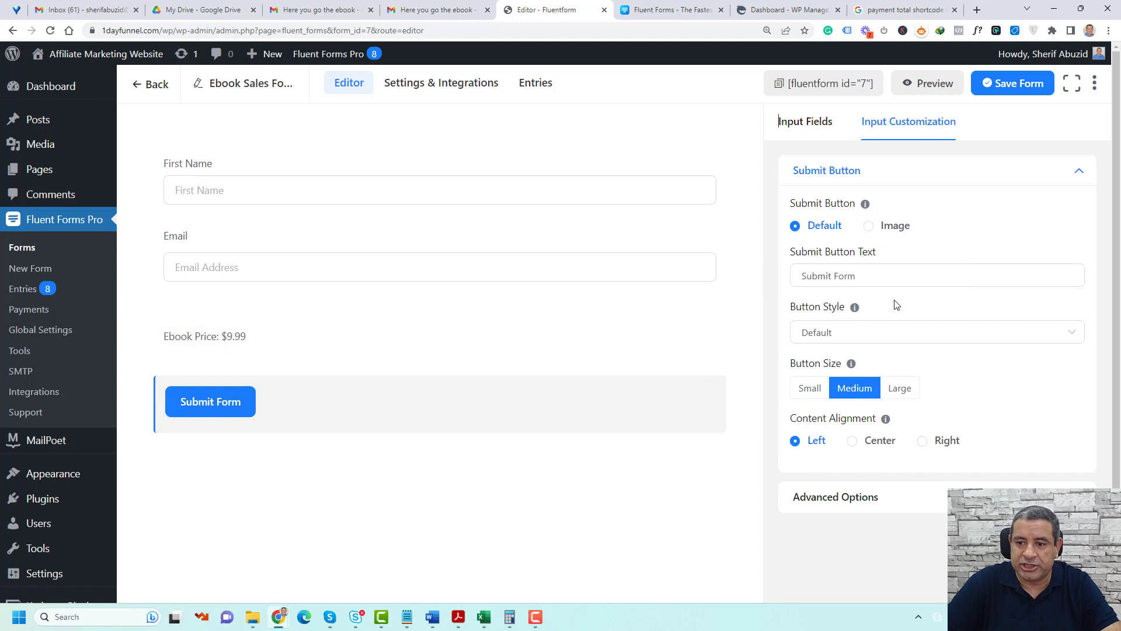
left_click(927, 284)
key("ctrl+a")
type("Yes, I want to Buy The eBook")
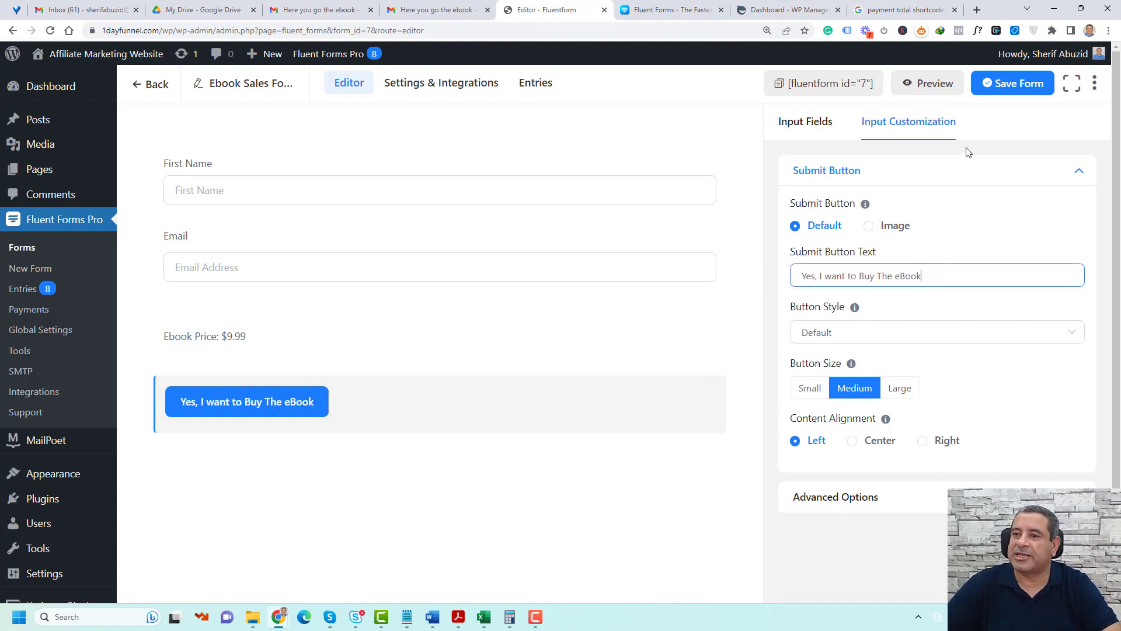
left_click(1012, 85)
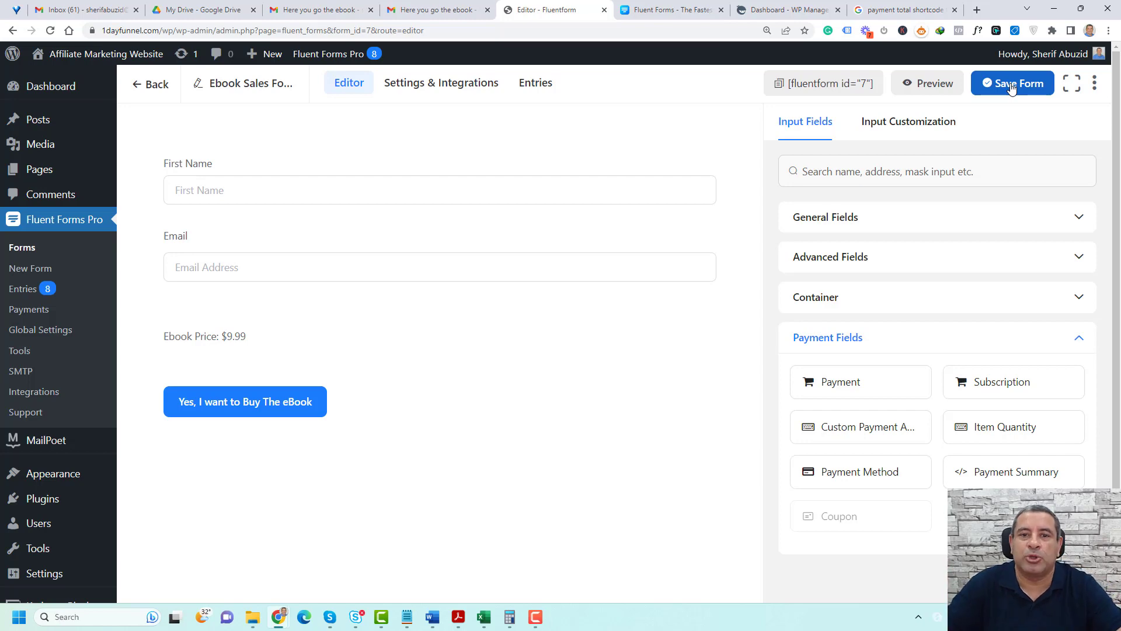
Set the form's confirmation type to redirect to the Thank You Ebook page
left_click(476, 94)
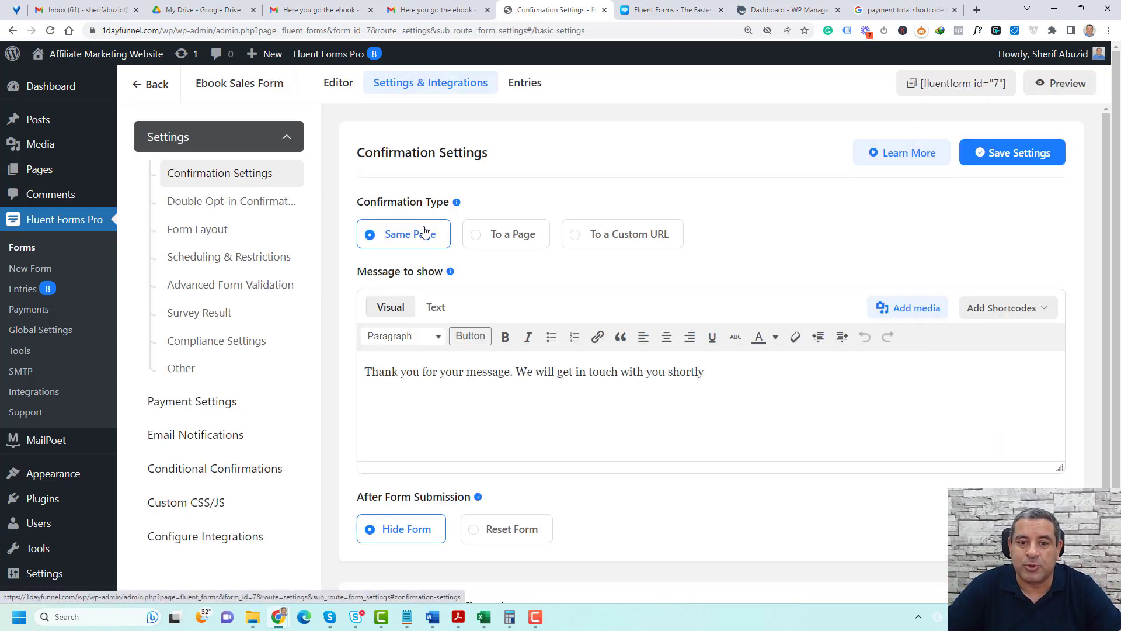
left_click(476, 239)
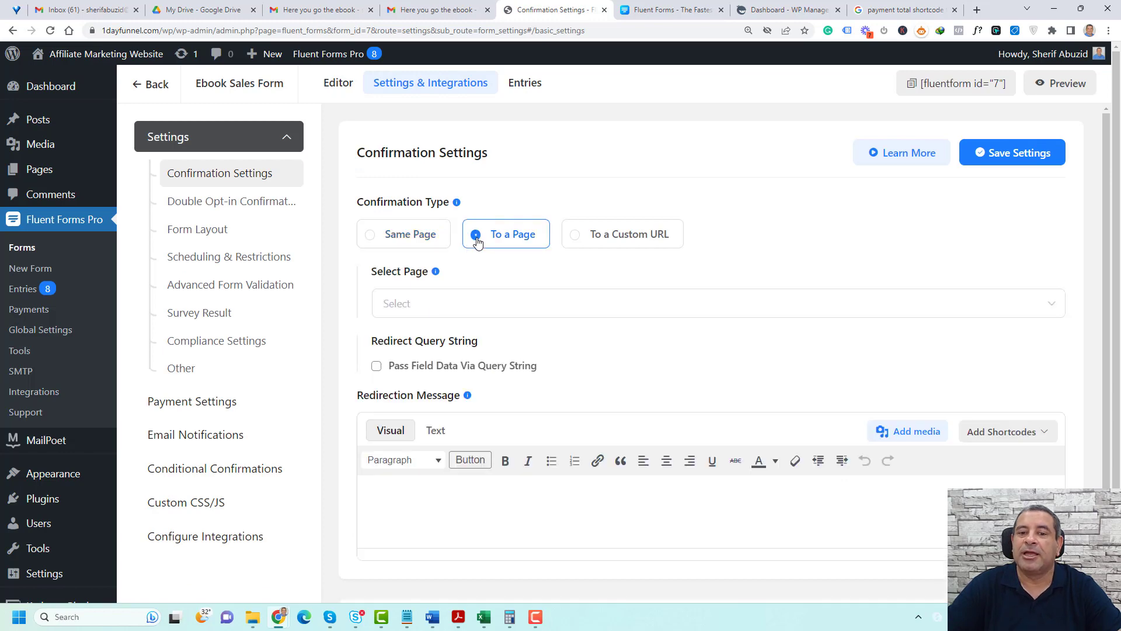
left_click(514, 303)
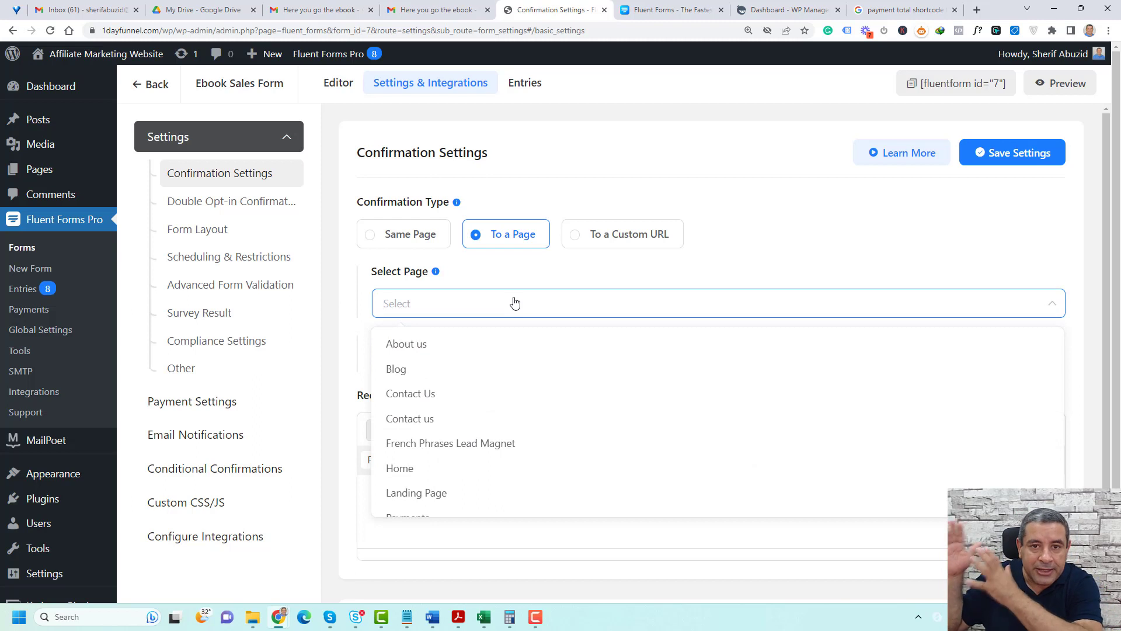
type("tah")
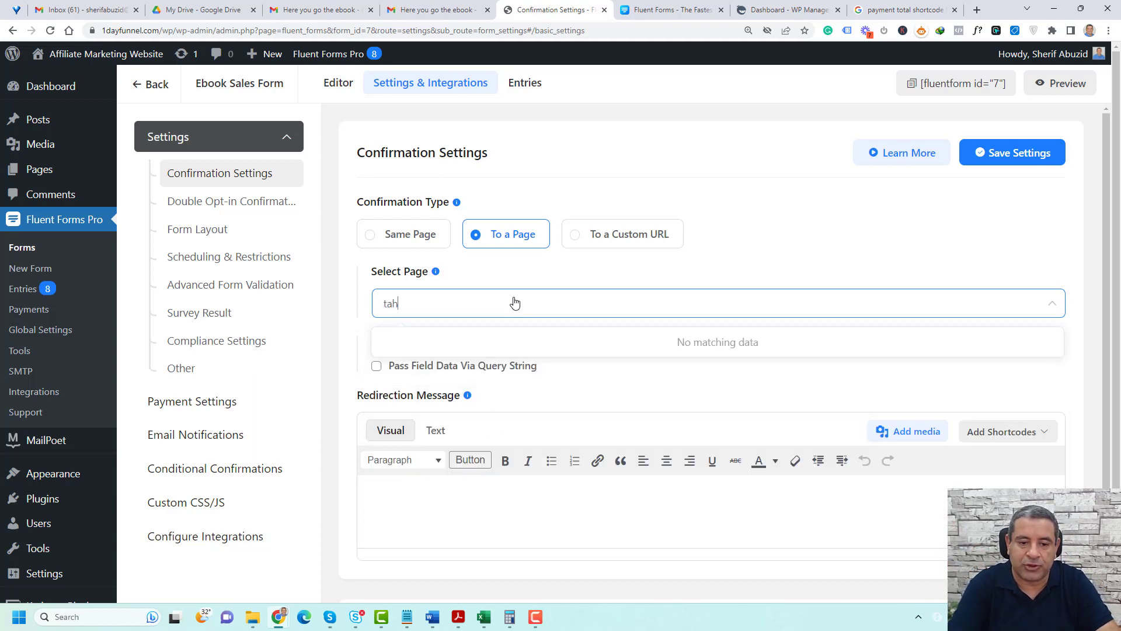
key("BackSpace")
key("BackSpace")
type("h")
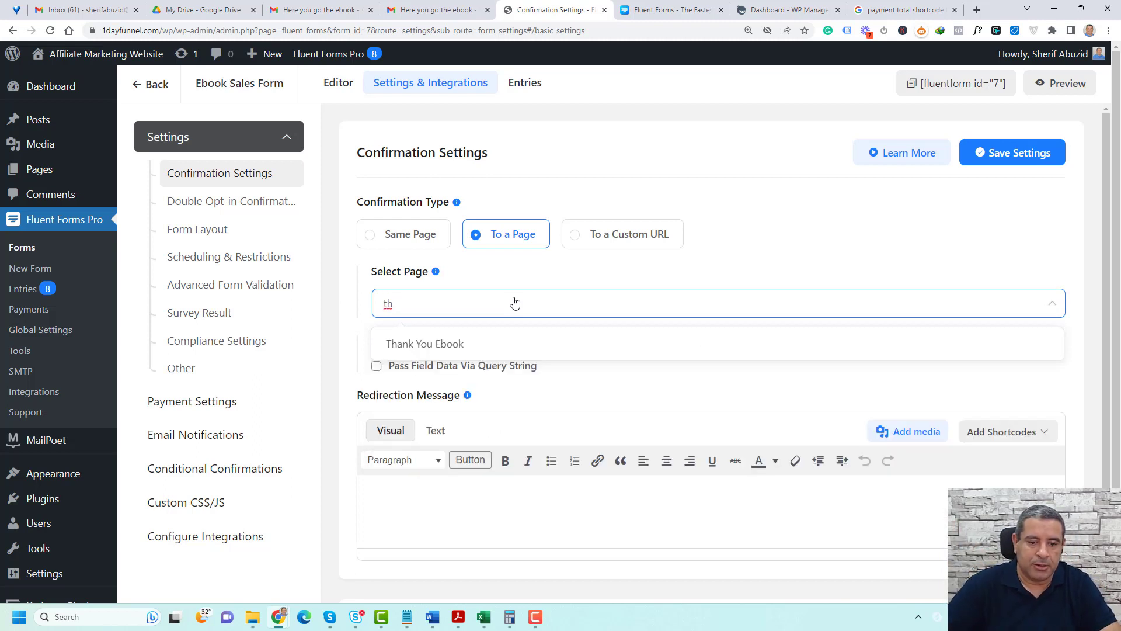
left_click(514, 345)
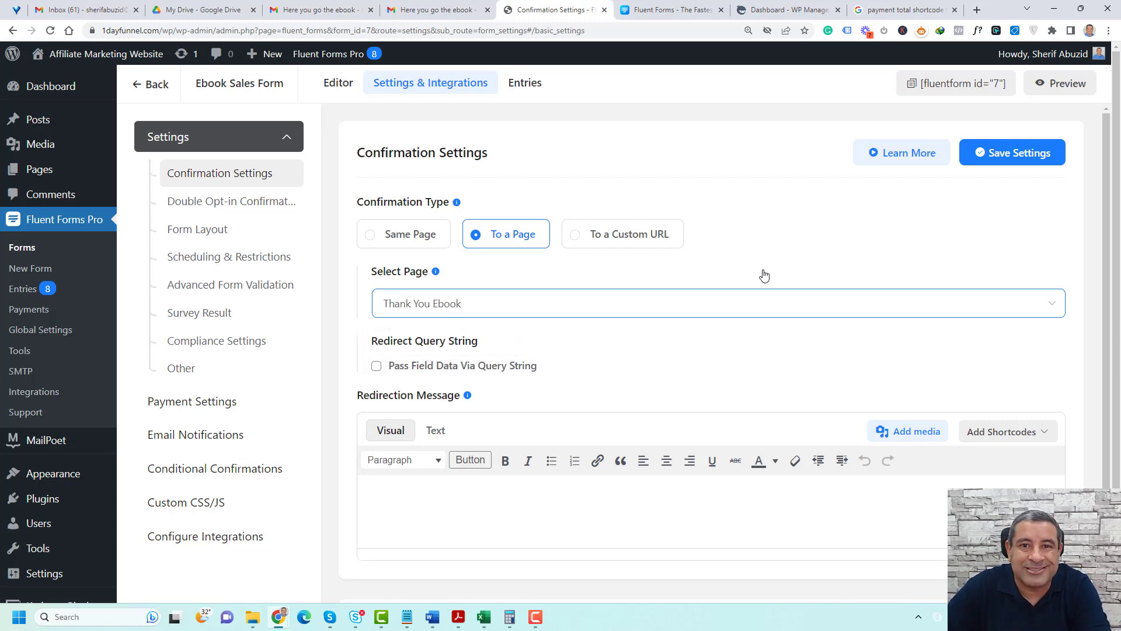
Look at the same-page confirmation message, restore the redirect to a page, and save the confirmation settings
left_click(369, 234)
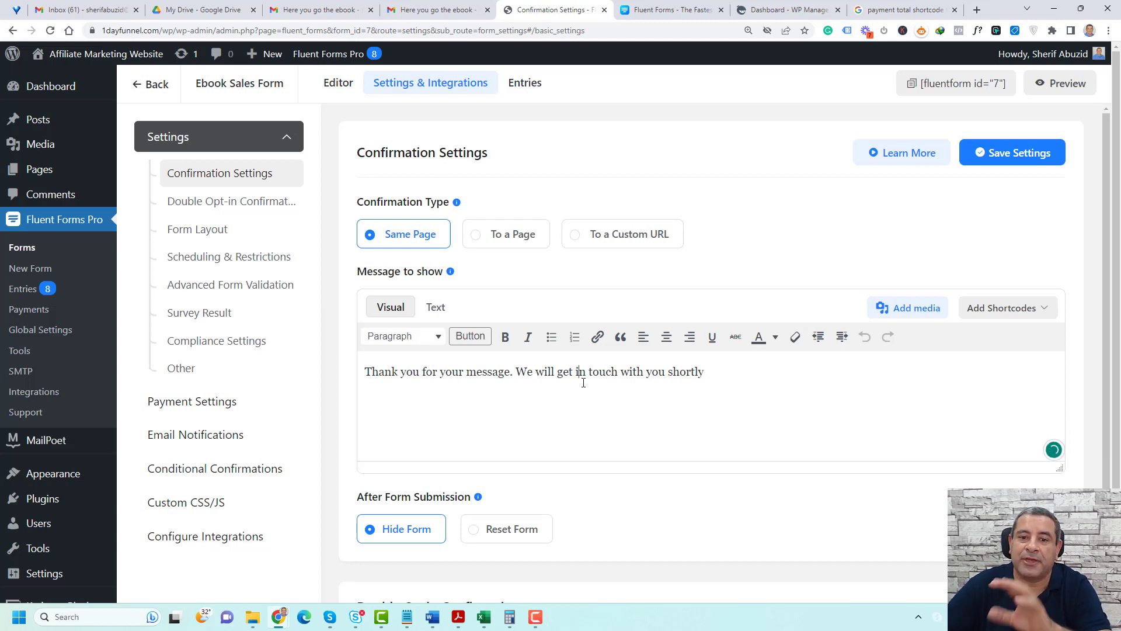
left_click(476, 234)
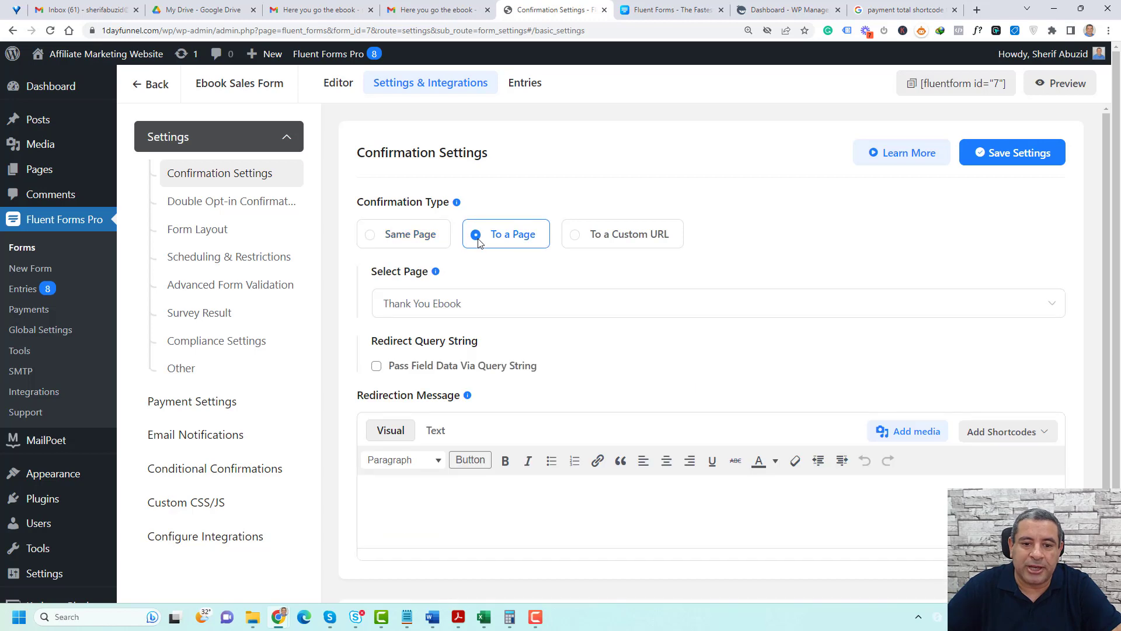
left_click(992, 154)
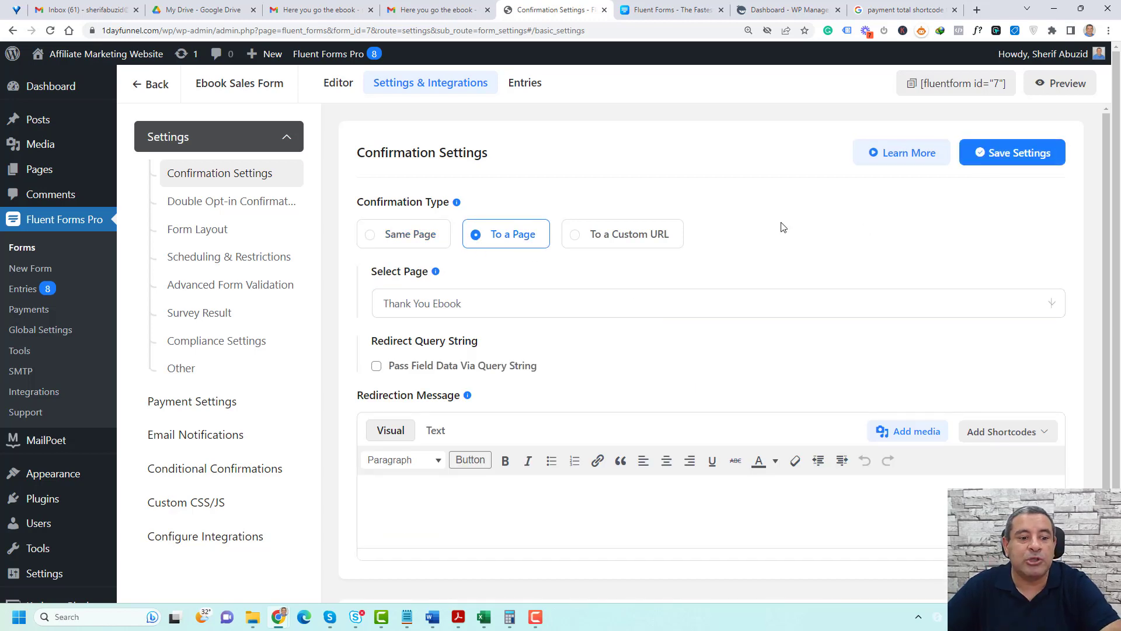
Add an email notification named "A Customer Notification" that is sent to the form's Email field
left_click(206, 438)
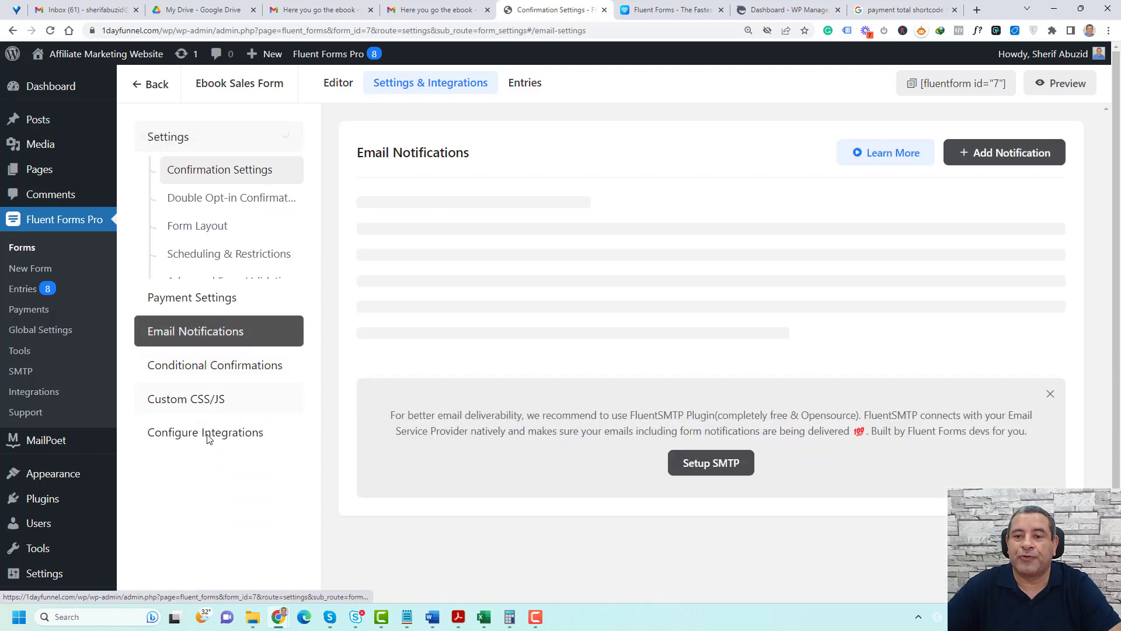
left_click(1026, 155)
triple_click(474, 233)
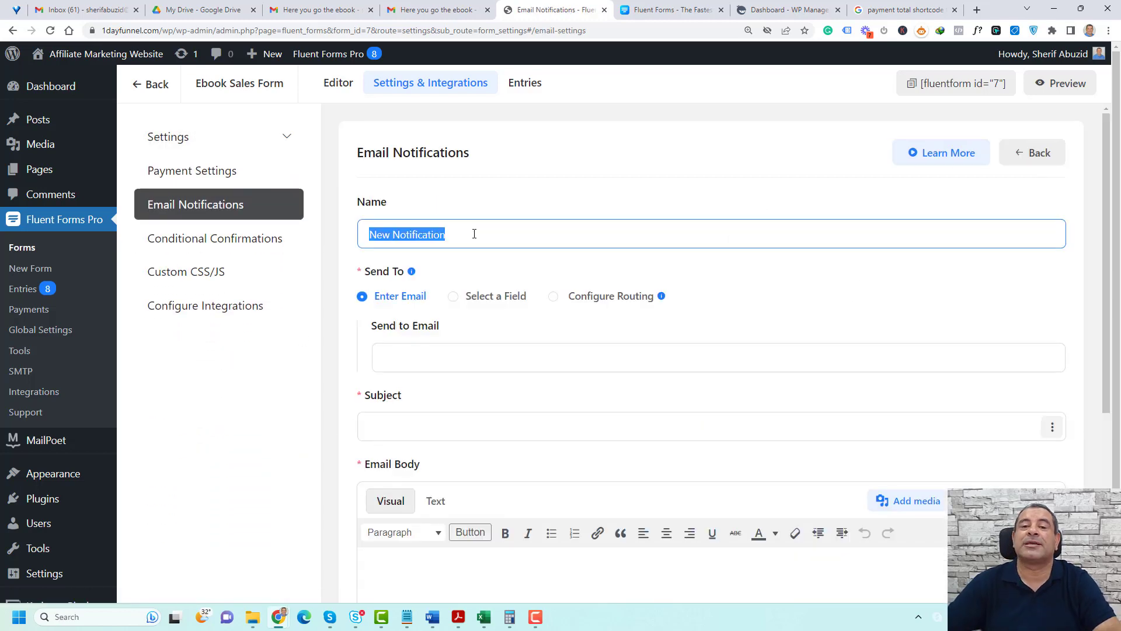
type("A Customer Notification")
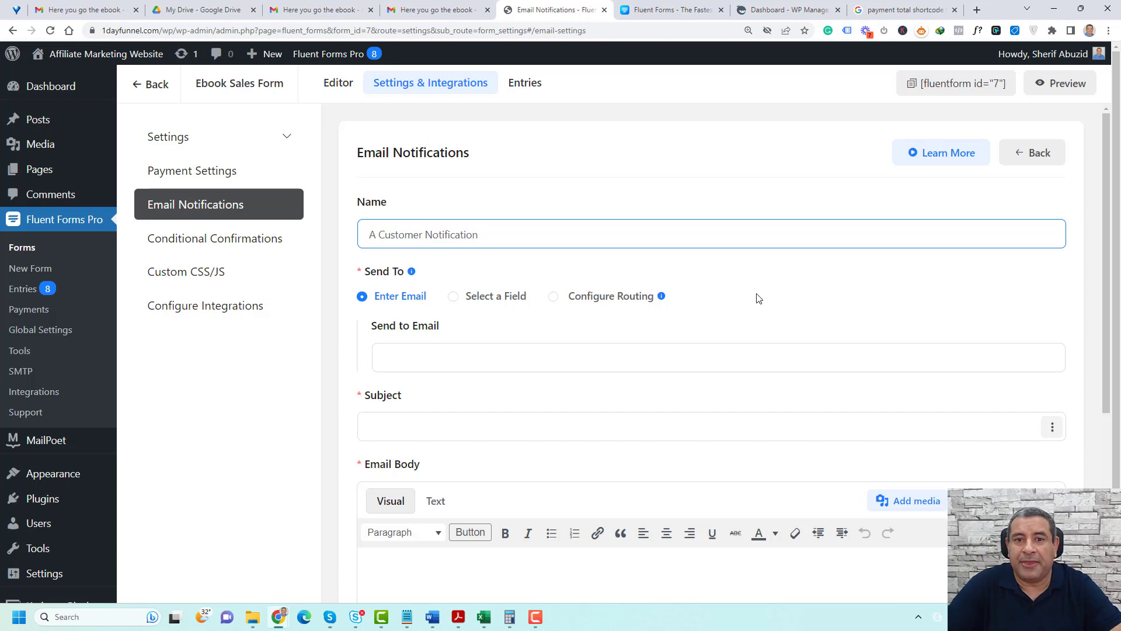
left_click(454, 297)
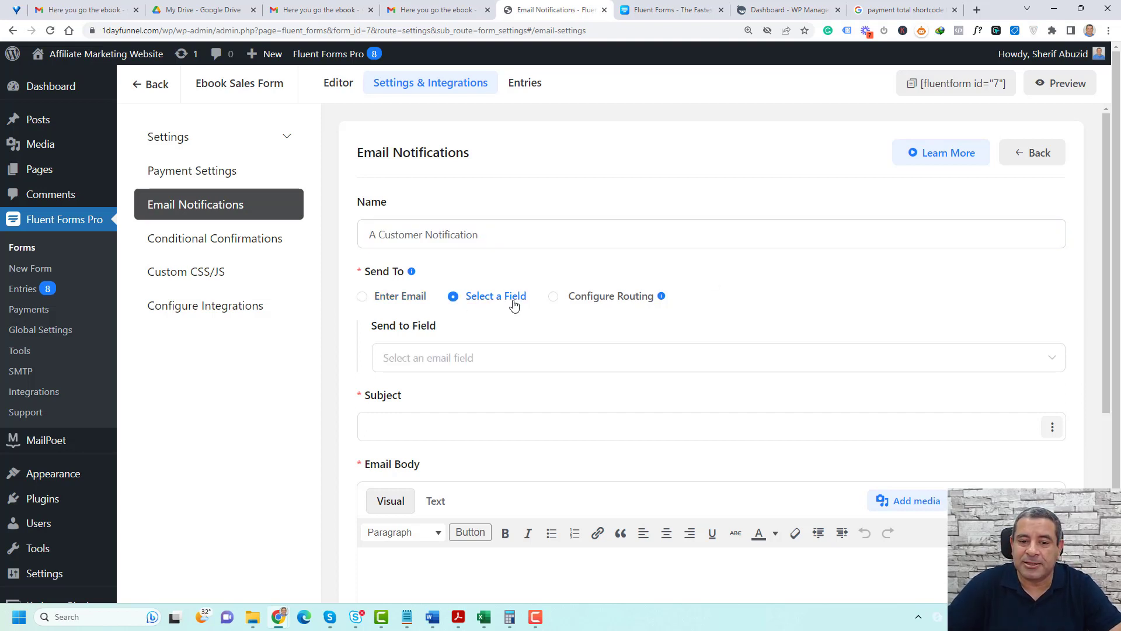
scroll(566, 306, "down", 2)
left_click(1054, 243)
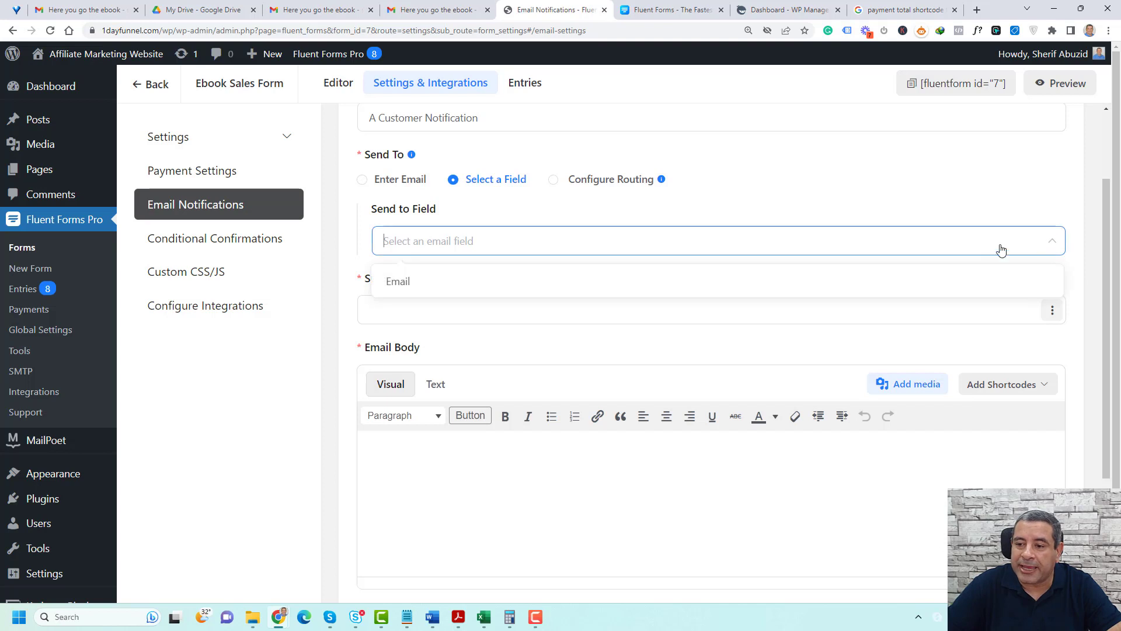
left_click(408, 283)
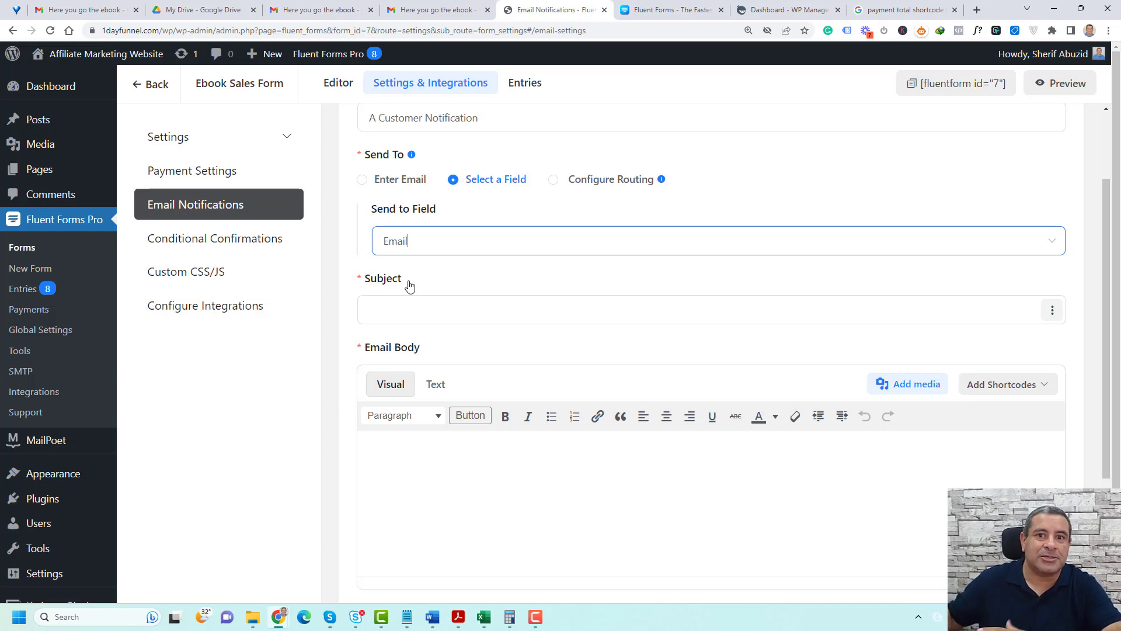
Set the notification subject to "Here is the ebook" and paste the prepared thank-you message into the email body
left_click(428, 299)
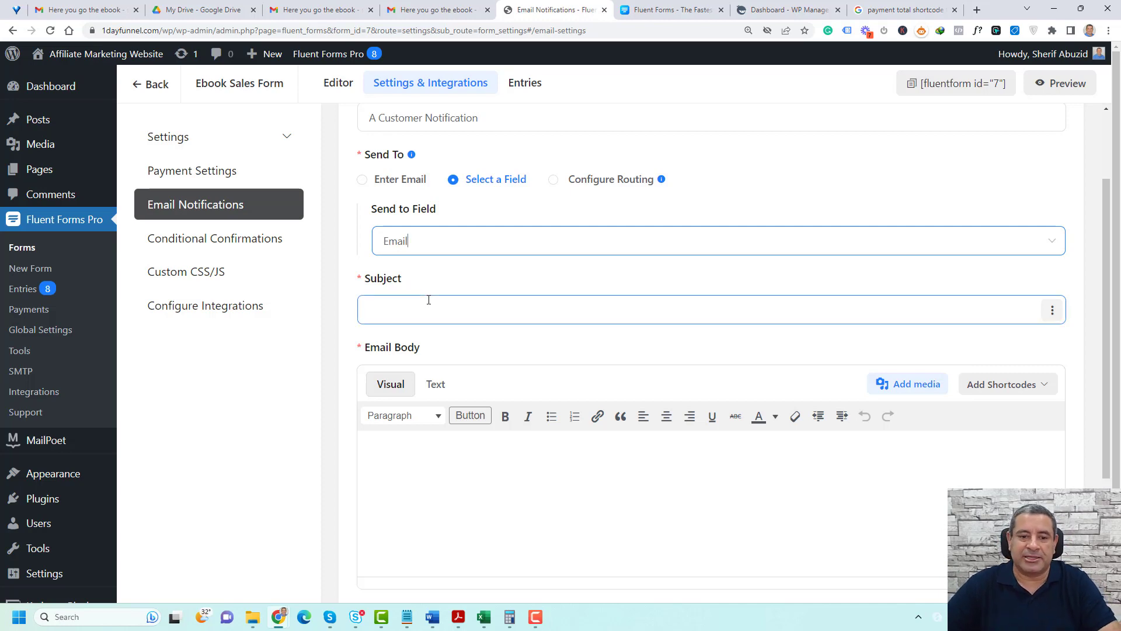
type("Here is the ebook")
scroll(546, 385, "down", 2)
left_click(547, 387)
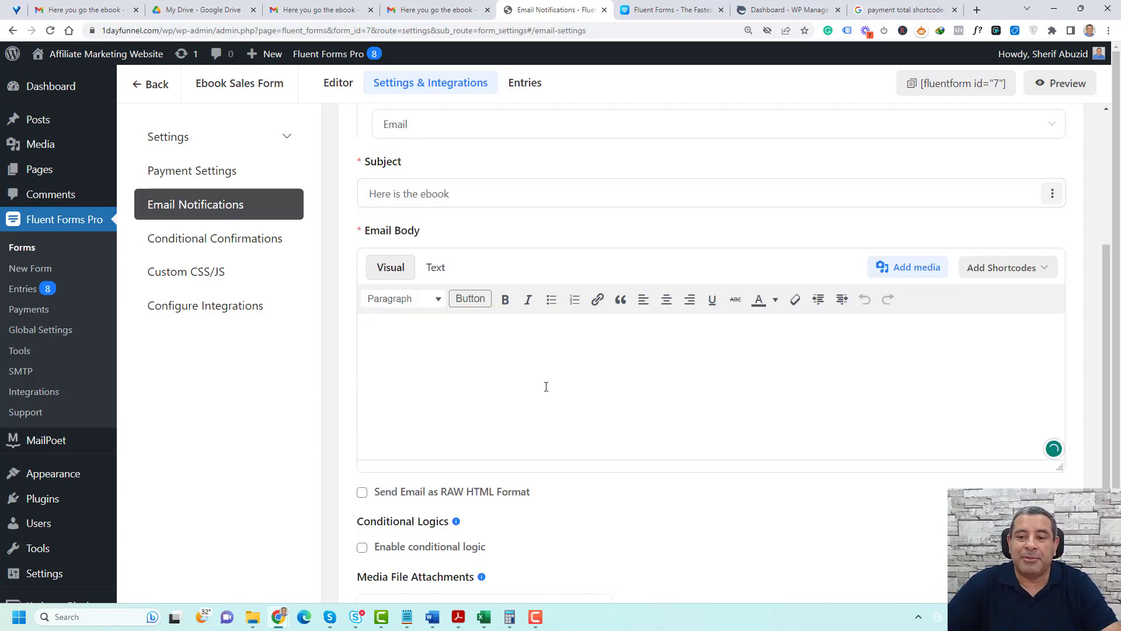
key("ctrl+v")
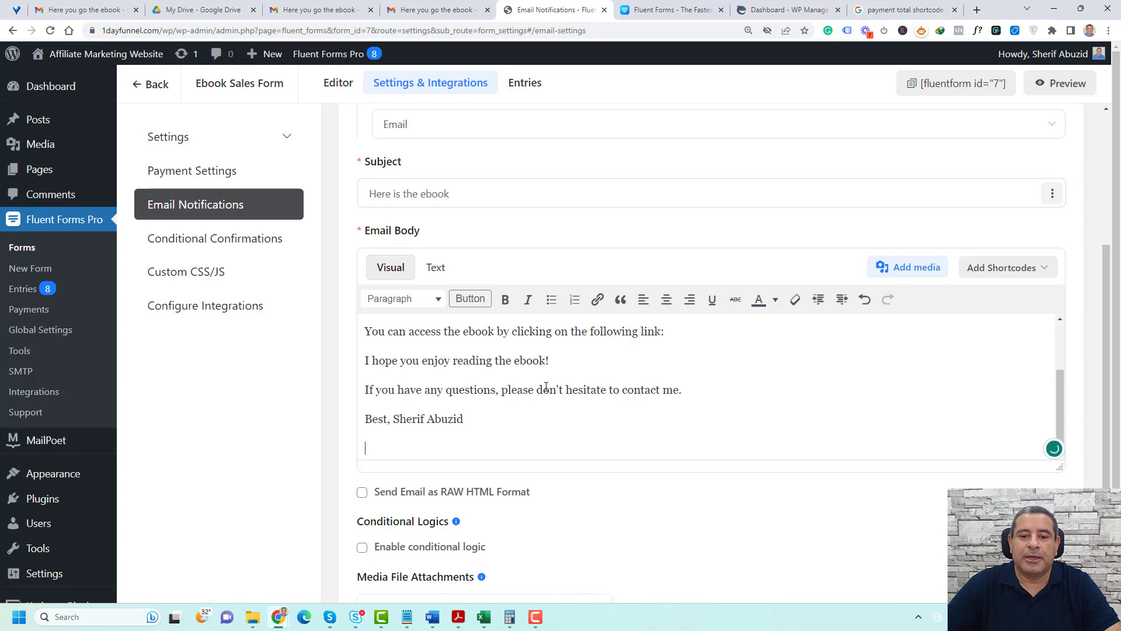
Change the word after "[Ebook Title]" in the email body's ordering sentence to "book."
scroll(546, 386, "up", 2)
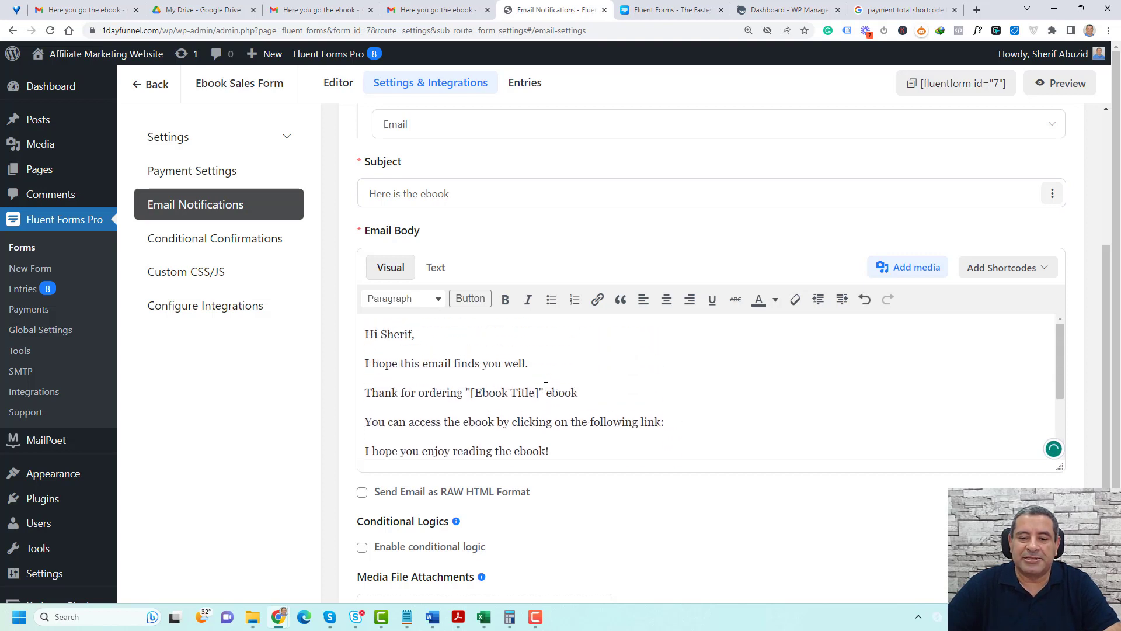
left_click(581, 393)
type("yuiuiui")
double_click(581, 394)
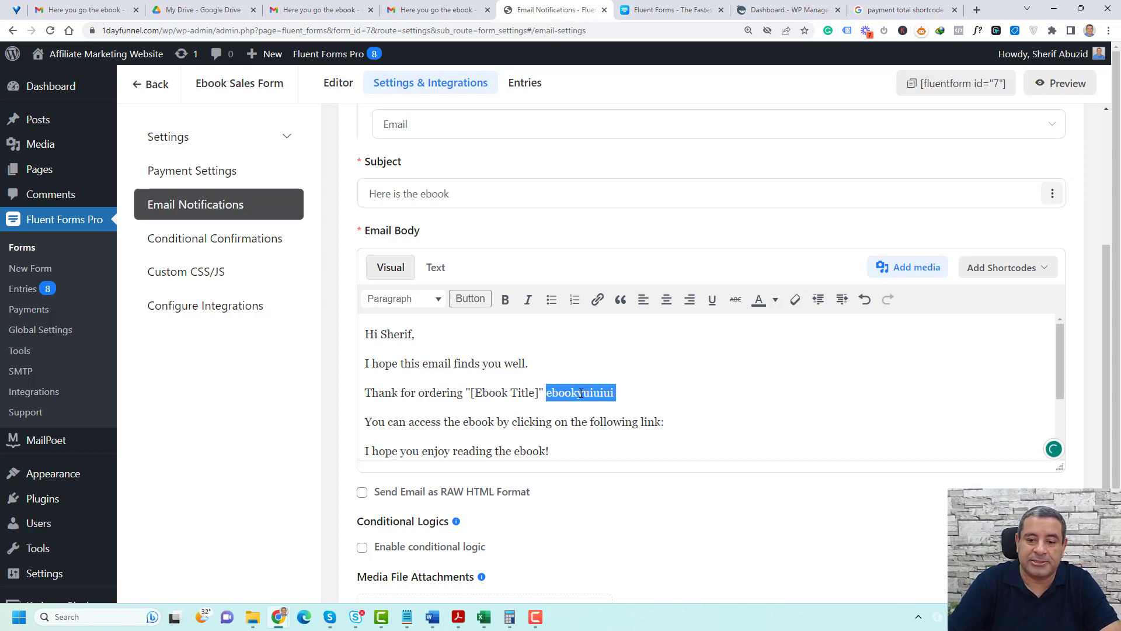
type("book.")
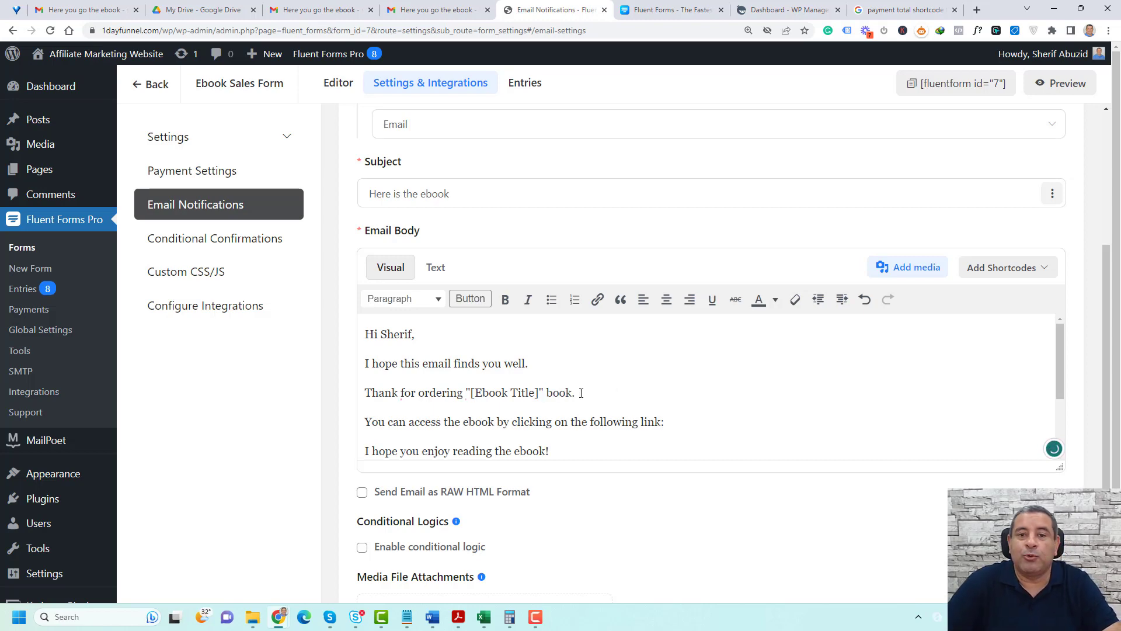
Replace the recipient's name in the email greeting with the First Name shortcode {inputs.names.first_name}
left_click(478, 339)
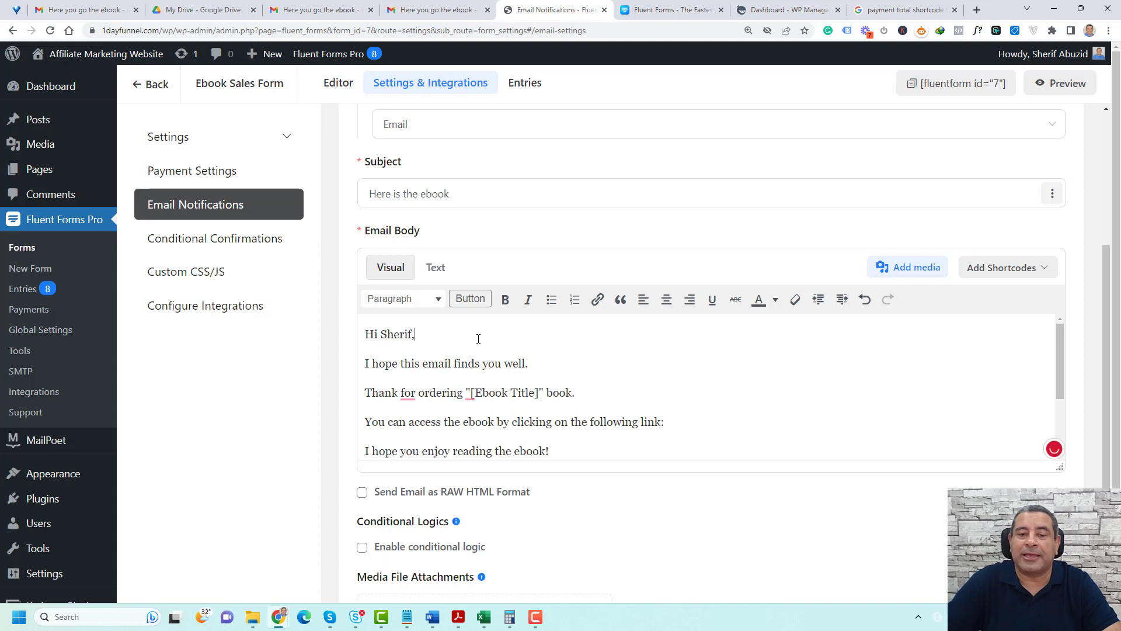
key("ctrl+shift+Left")
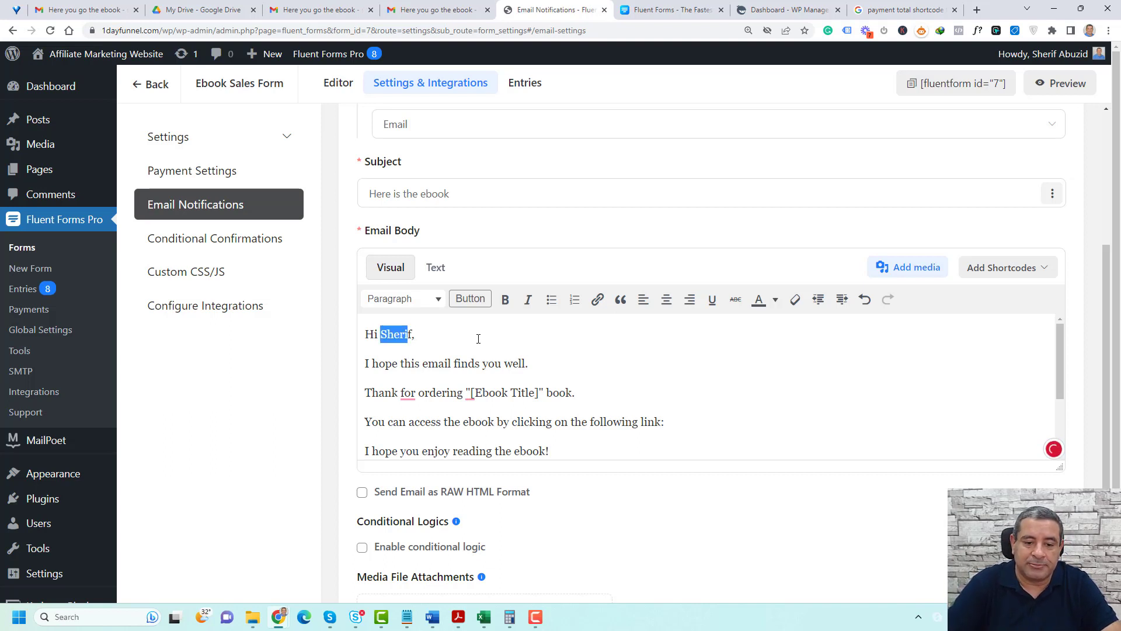
key("BackSpace")
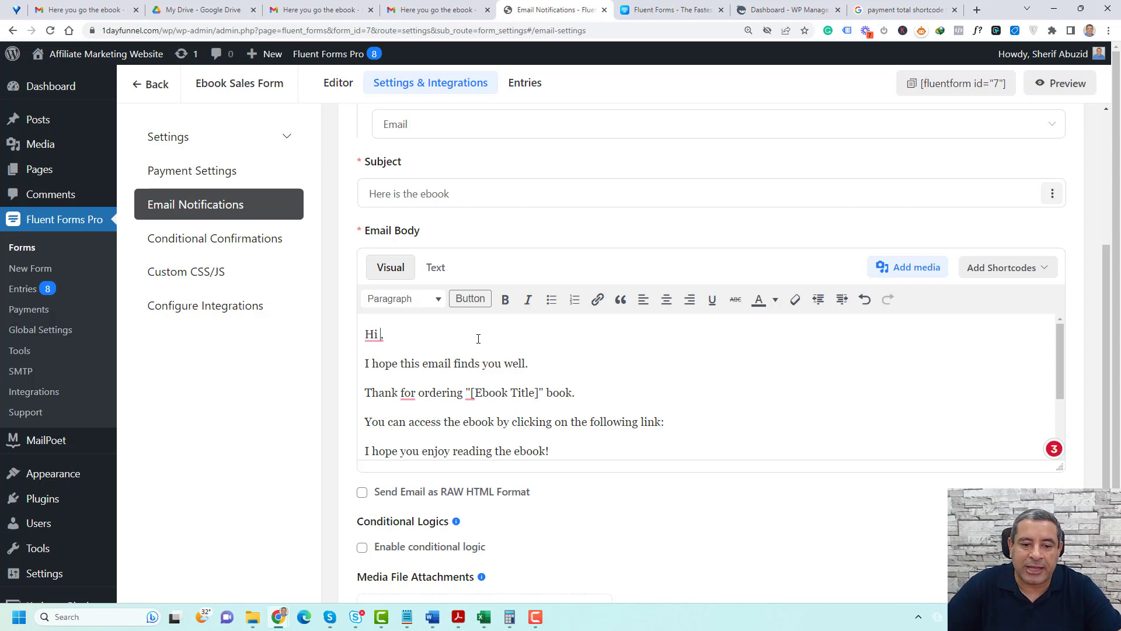
left_click(1029, 274)
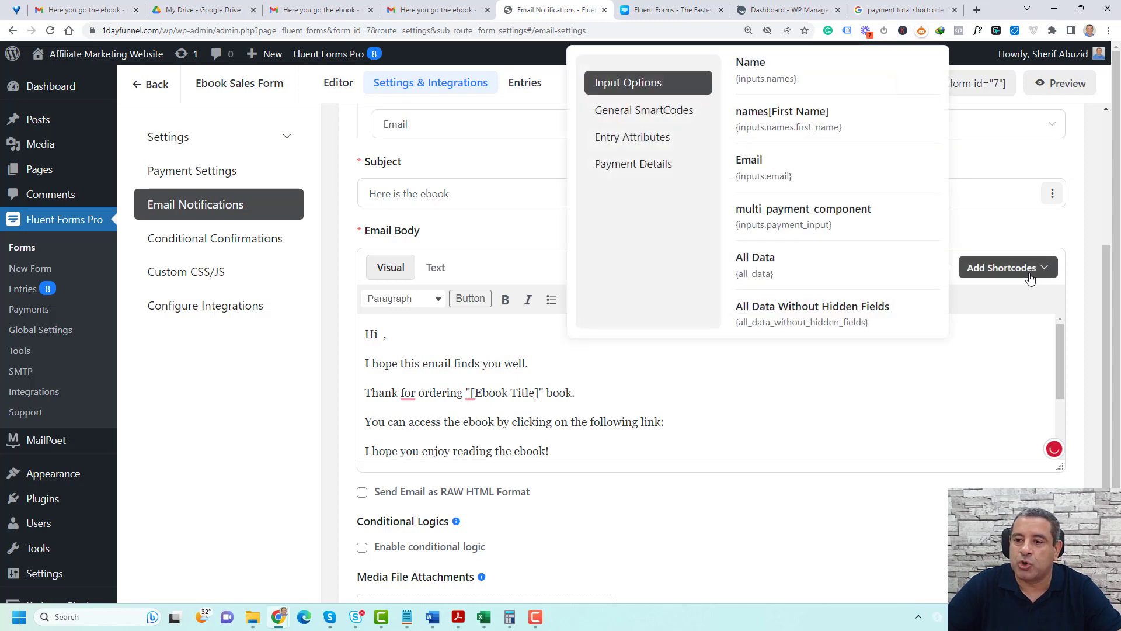
left_click(761, 122)
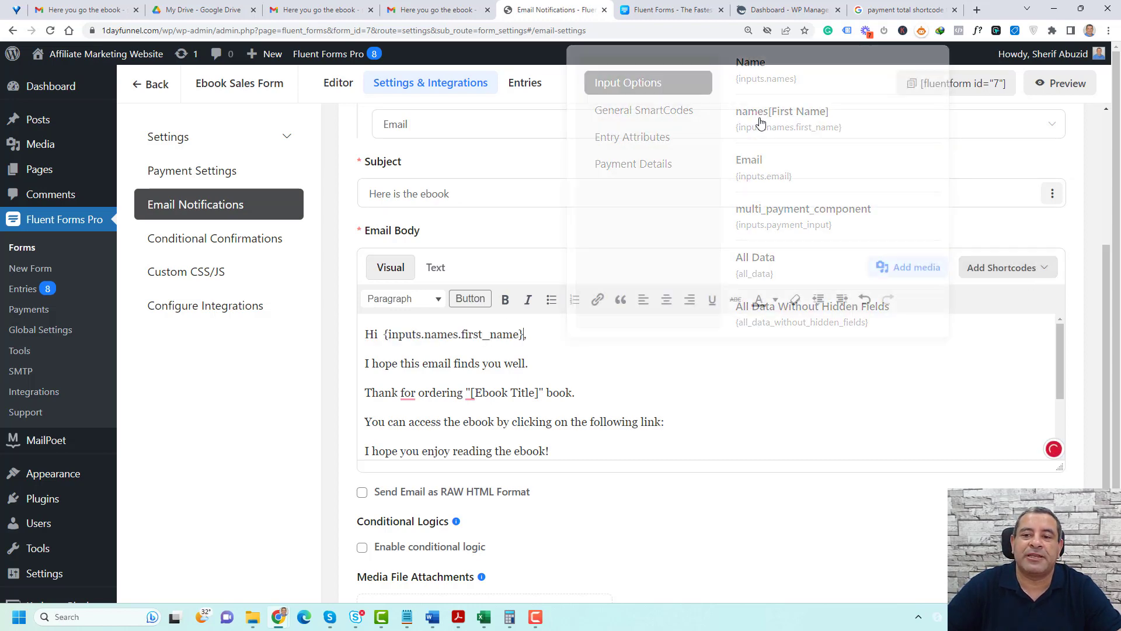
left_click(563, 352)
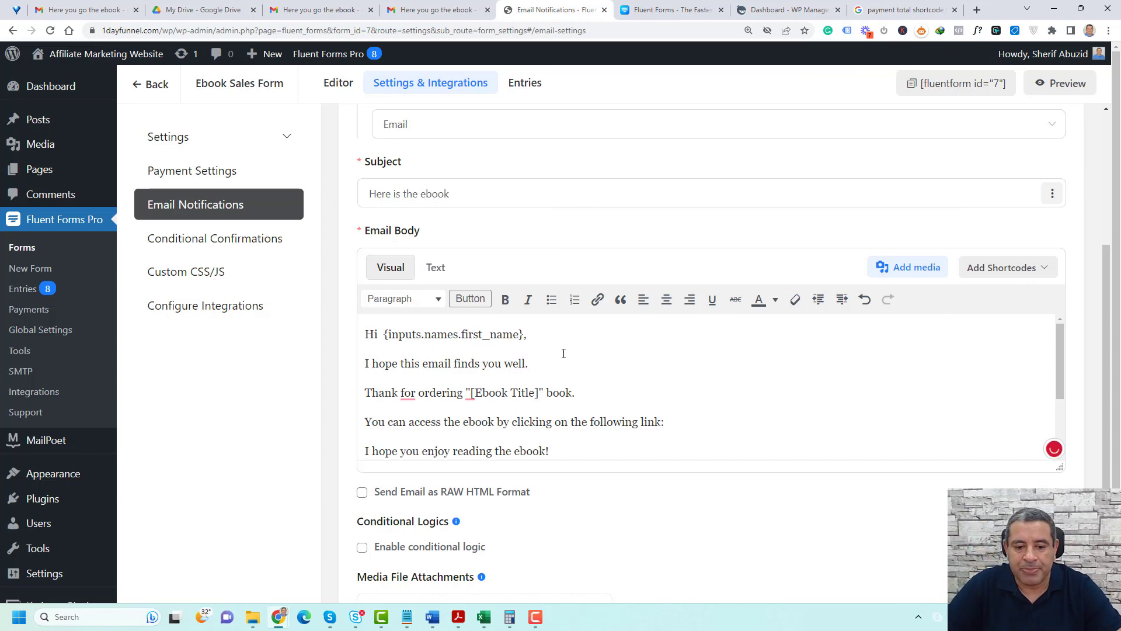
Review the customer notification from its name to its attachment options and save it
scroll(564, 352, "down", 2)
scroll(603, 376, "down", 3)
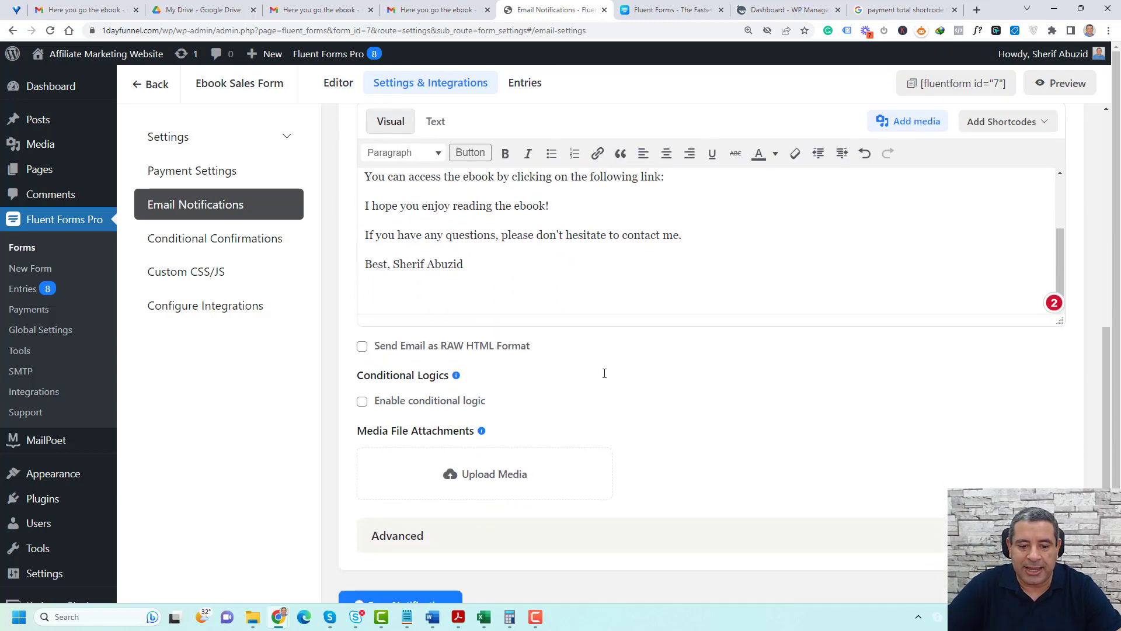
scroll(605, 373, "up", 6)
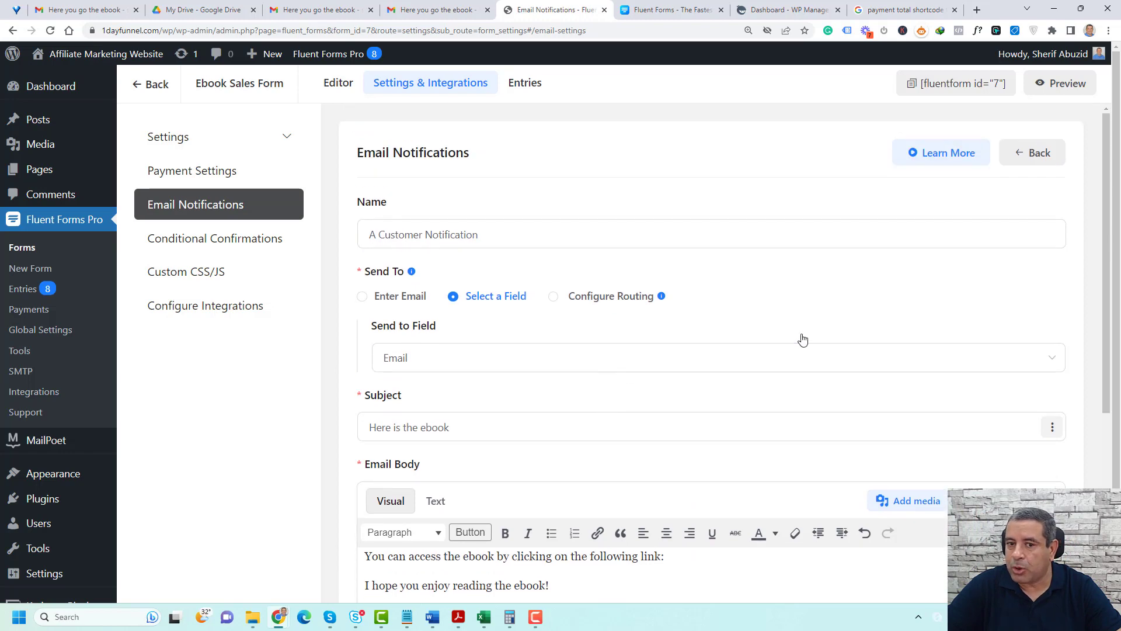
scroll(802, 334, "down", 6)
scroll(703, 446, "down", 1)
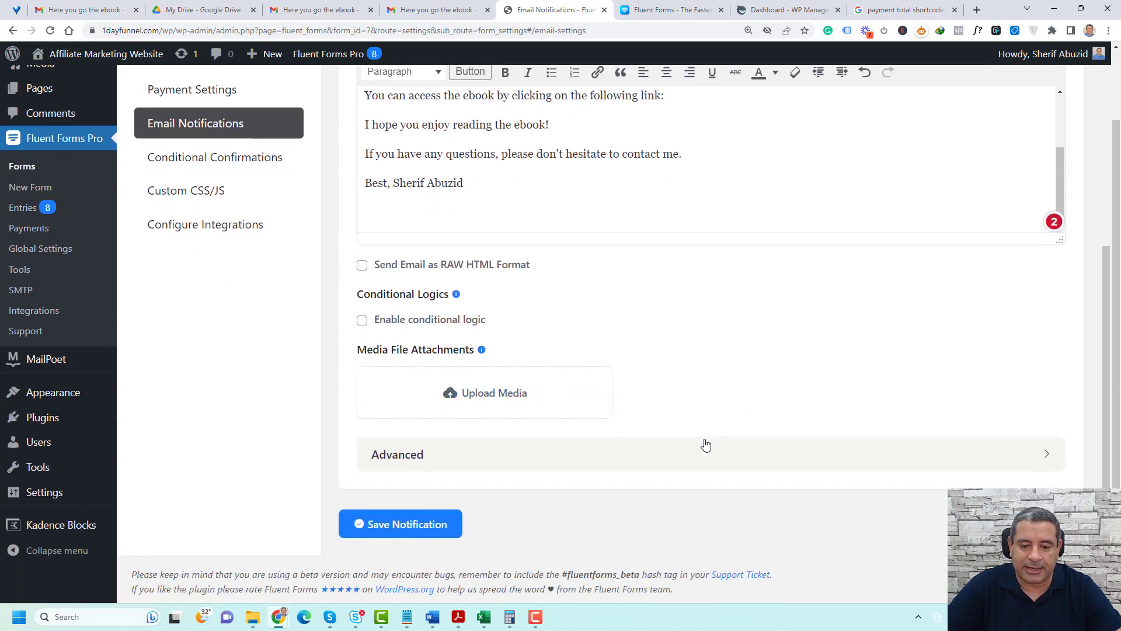
left_click(439, 528)
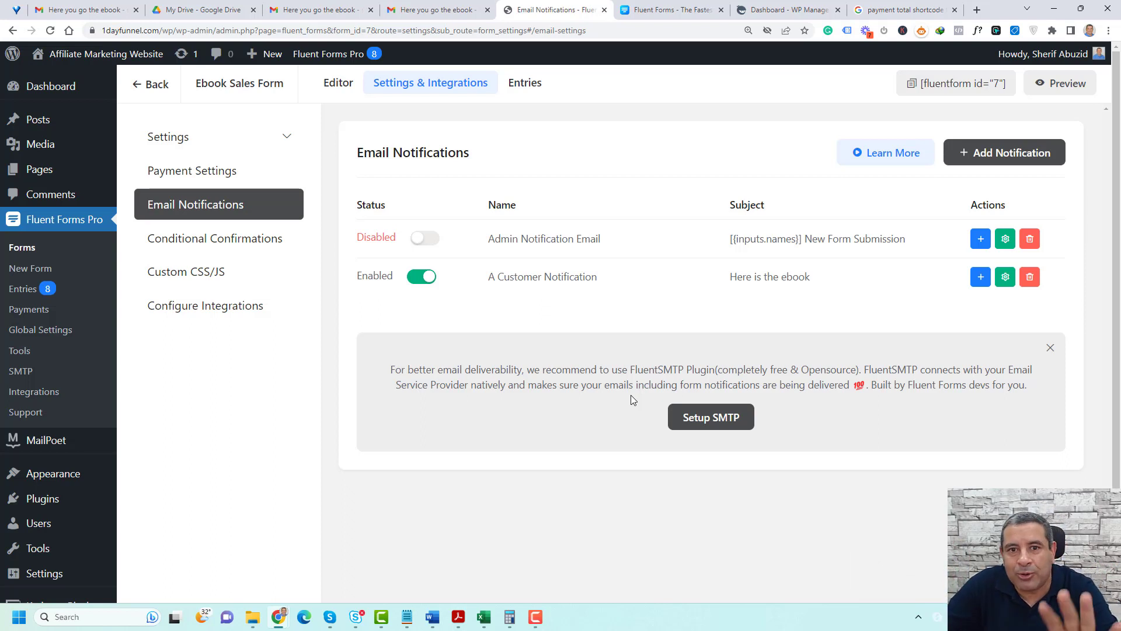
Reopen the customer notification and add the line "Click here to download the eboo" below the email body's access sentence
left_click(1005, 278)
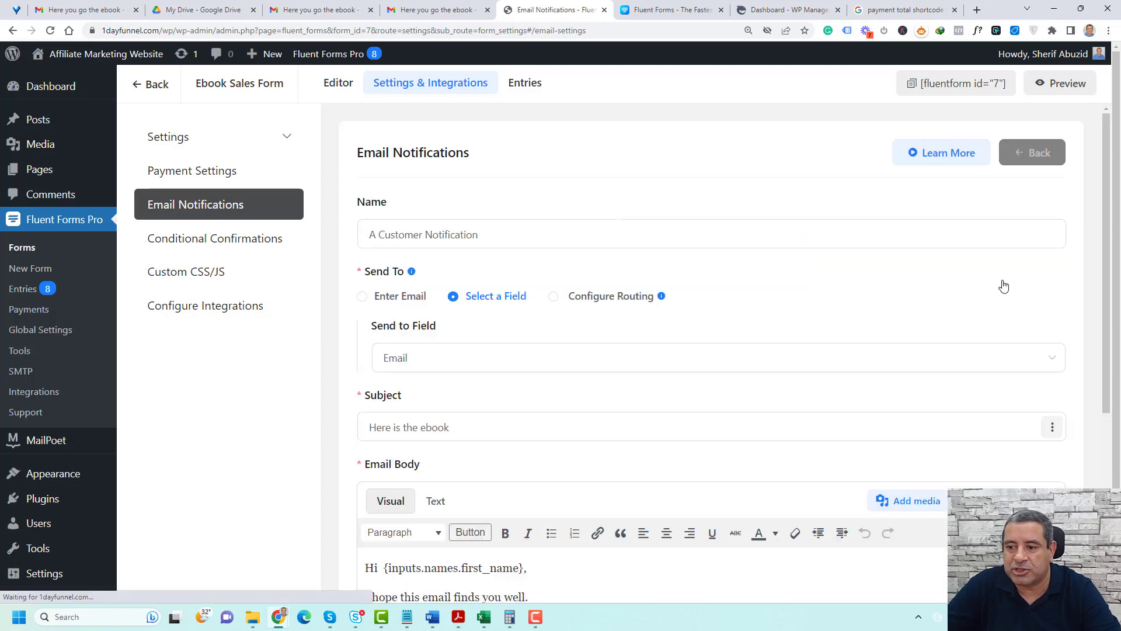
scroll(517, 444, "down", 4)
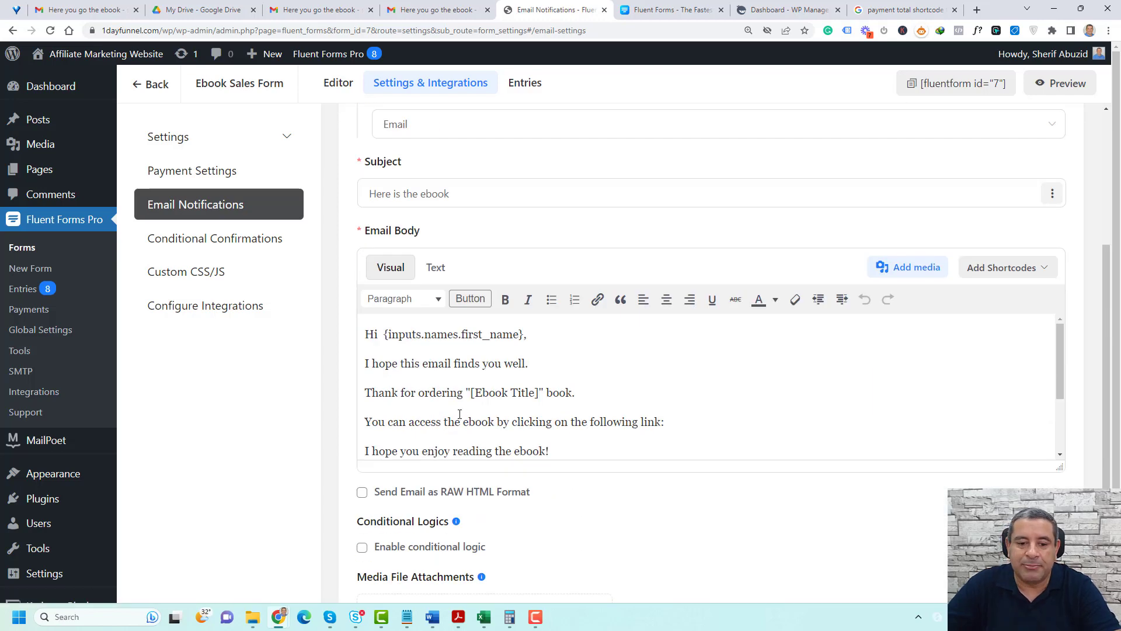
scroll(473, 380, "down", 2)
left_click(688, 361)
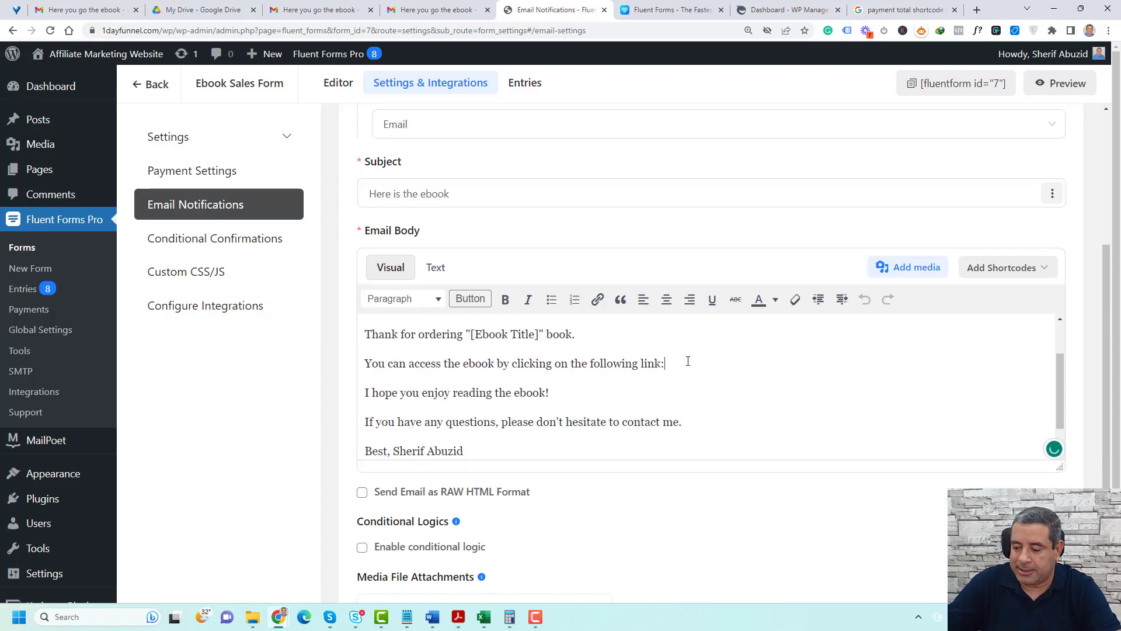
key("Return")
type("Click here.")
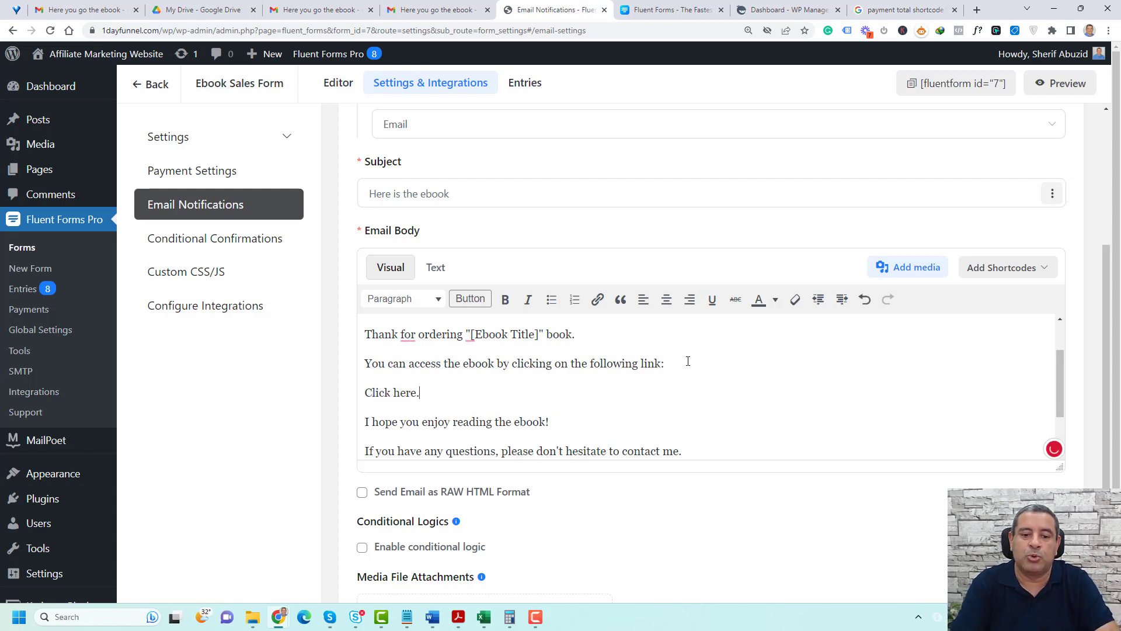
key("BackSpace")
type("to donwloa")
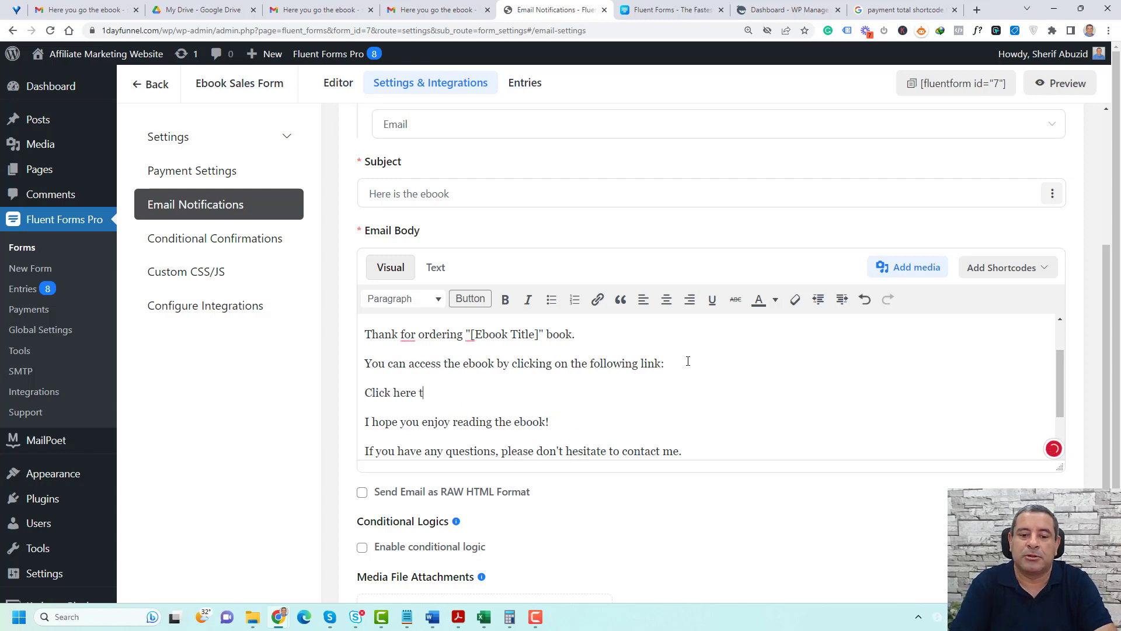
type("eboo")
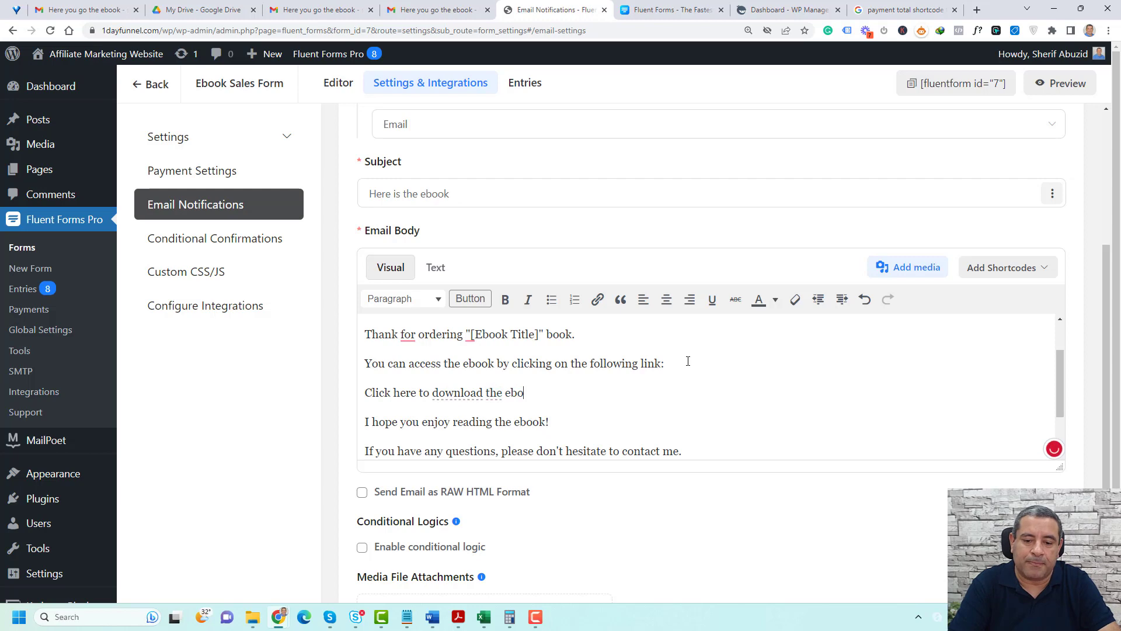
Link the download line to "#", complete its last word as "ebook", and save the notification
triple_click(521, 392)
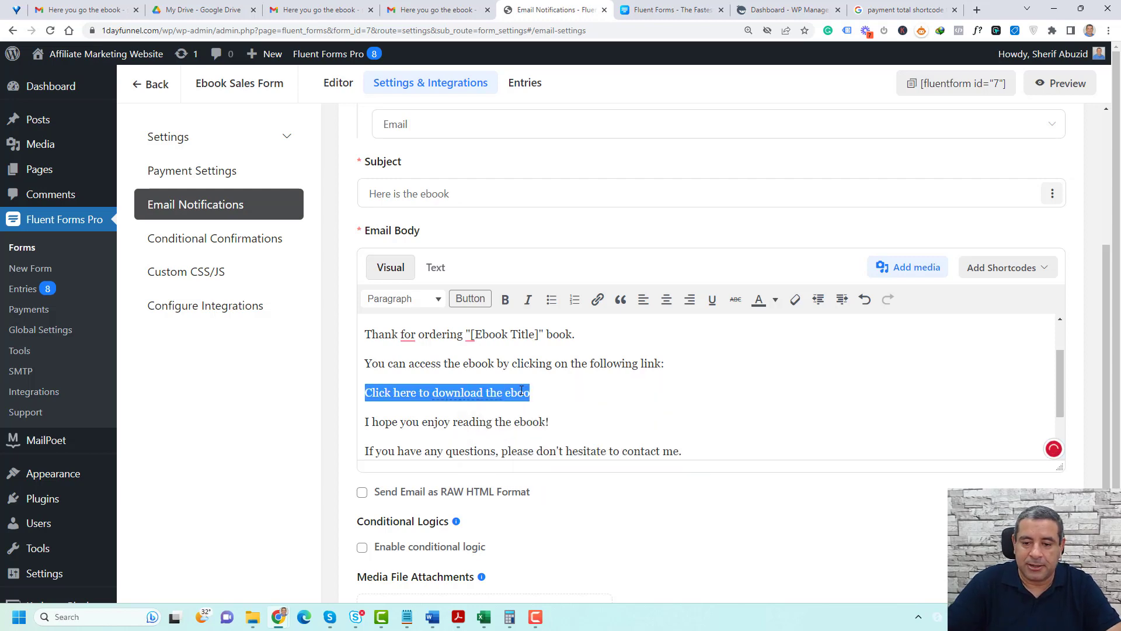
left_click(597, 299)
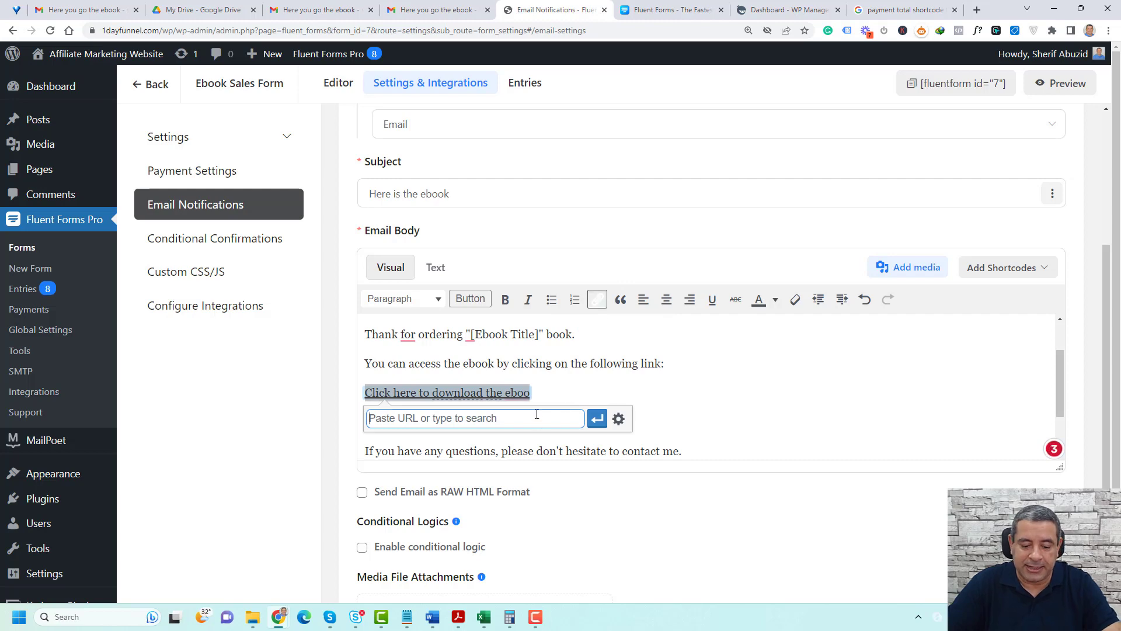
type("#")
left_click(598, 420)
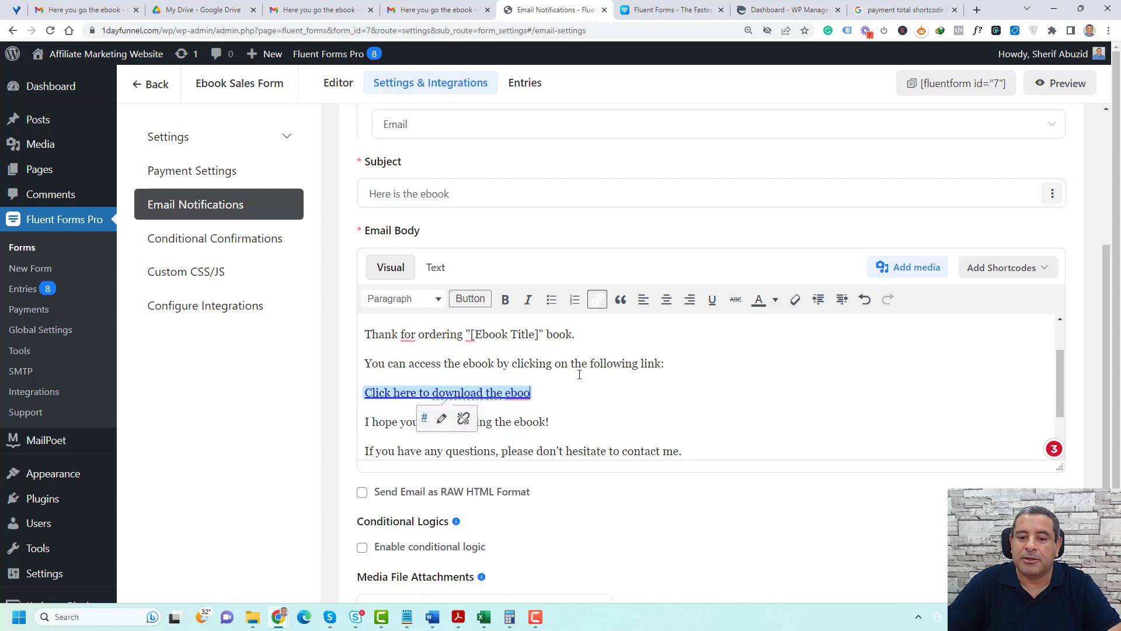
type("k")
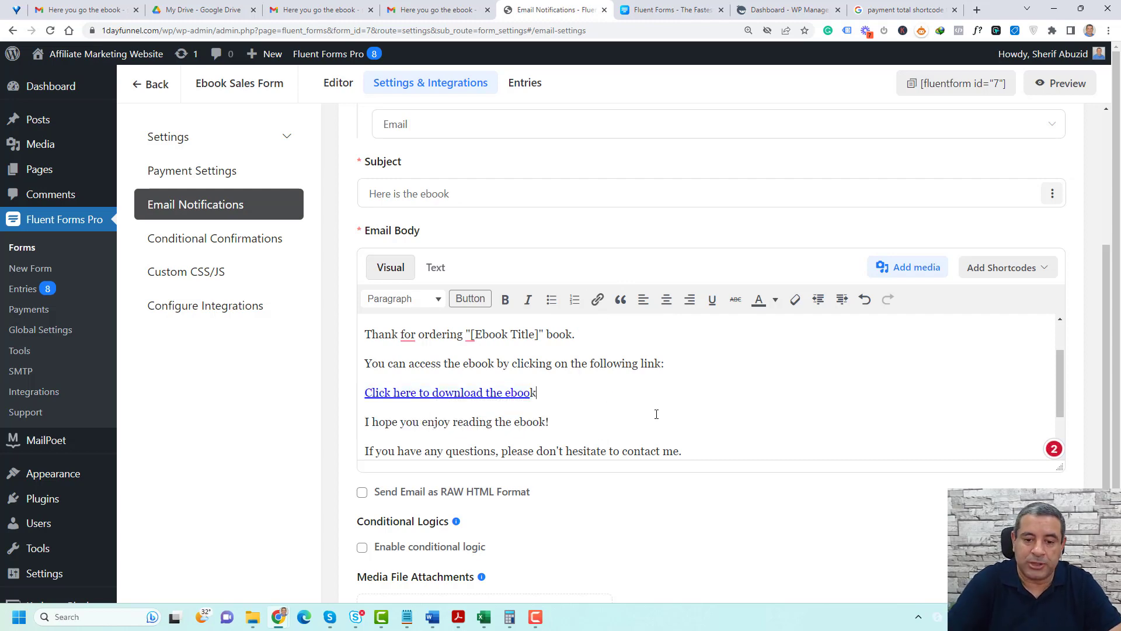
scroll(657, 414, "down", 5)
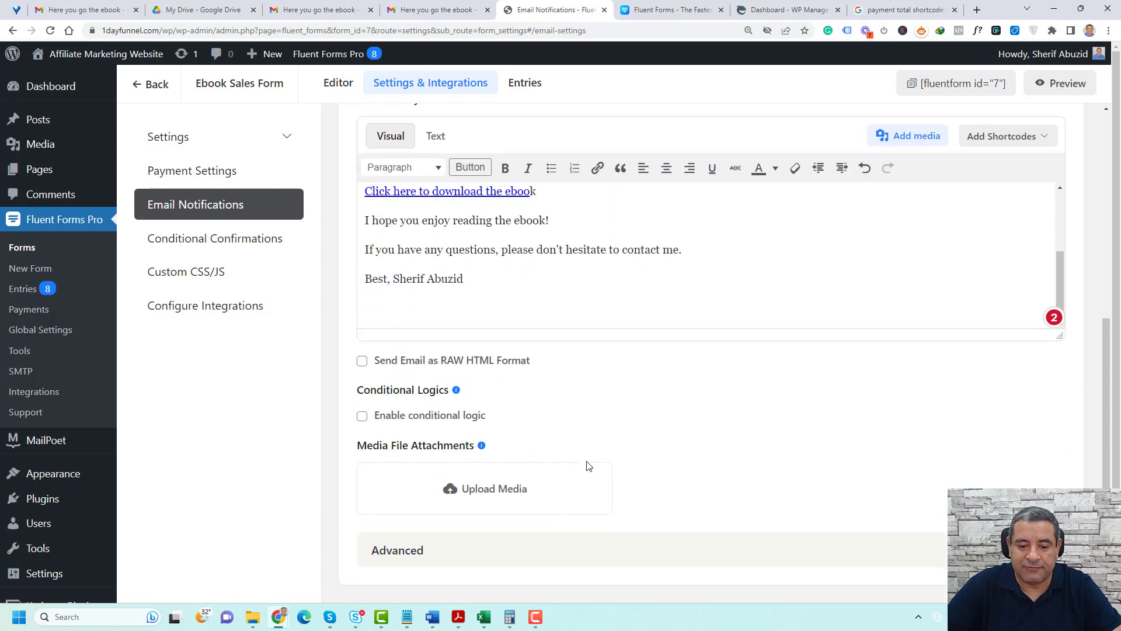
scroll(584, 487, "down", 3)
left_click(403, 524)
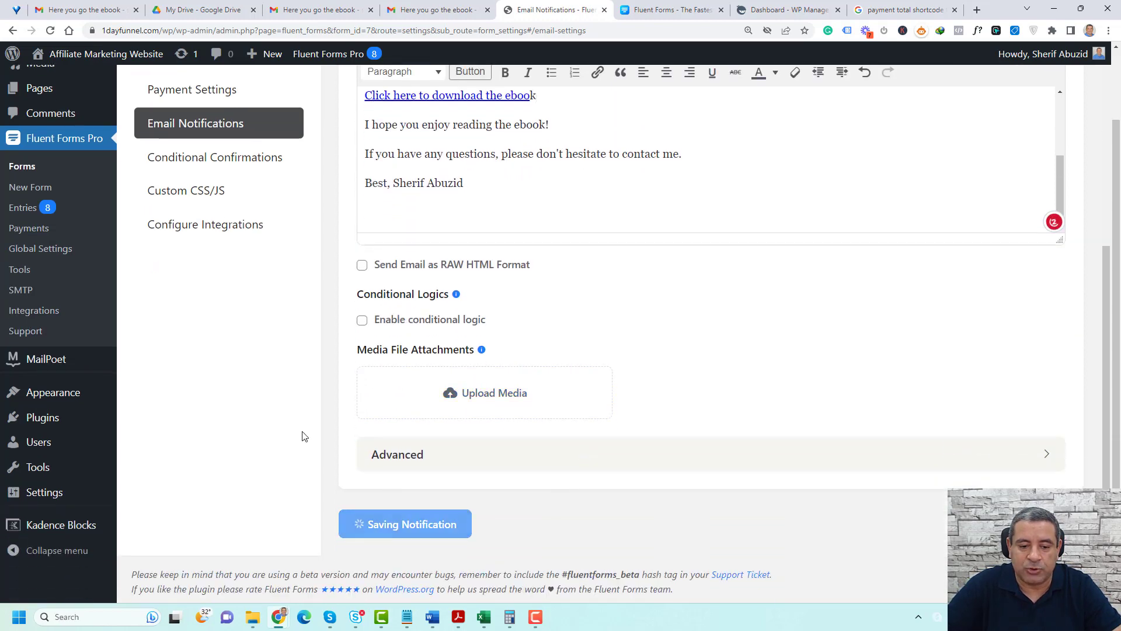
scroll(292, 404, "up", 2)
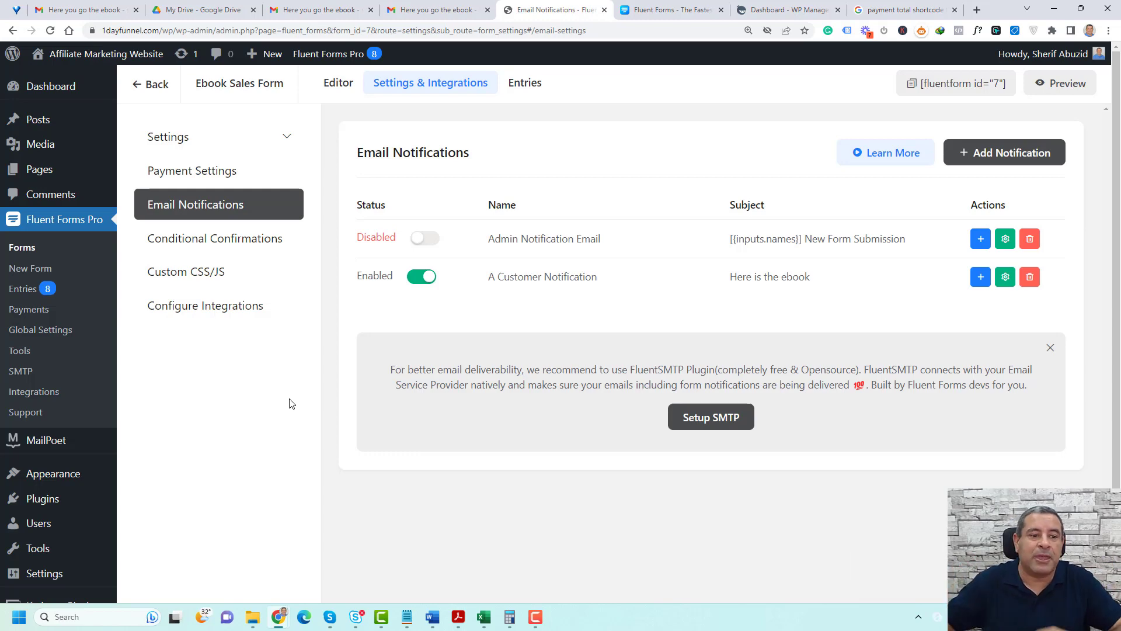
Open the global payment settings and review the payment module status and the business name, address and logo fields
left_click(88, 331)
left_click(279, 295)
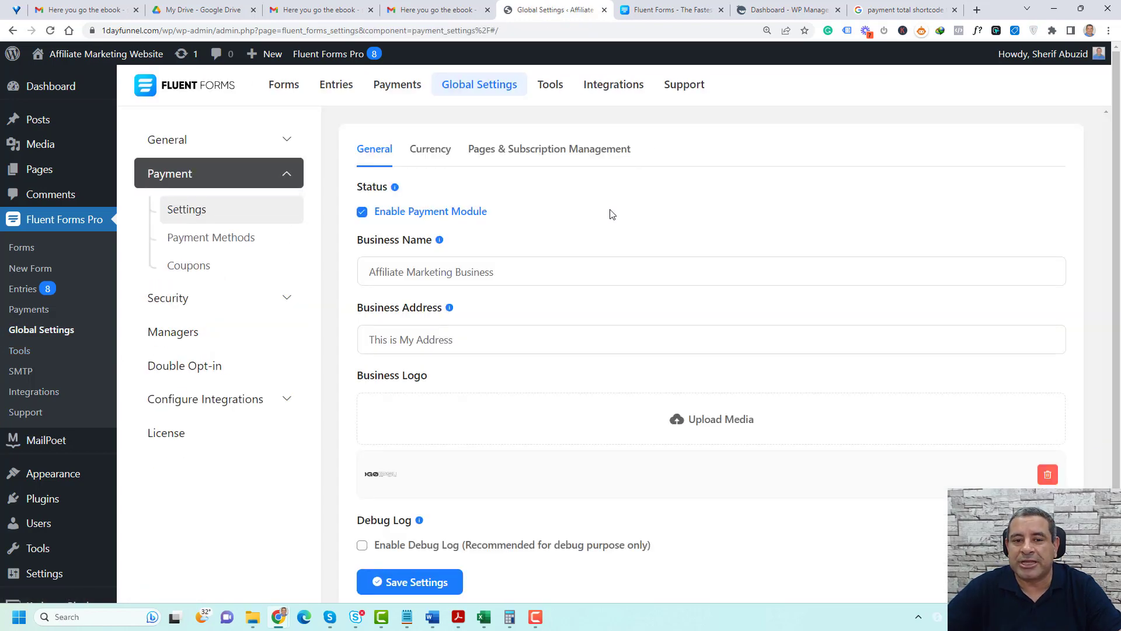
scroll(575, 242, "down", 1)
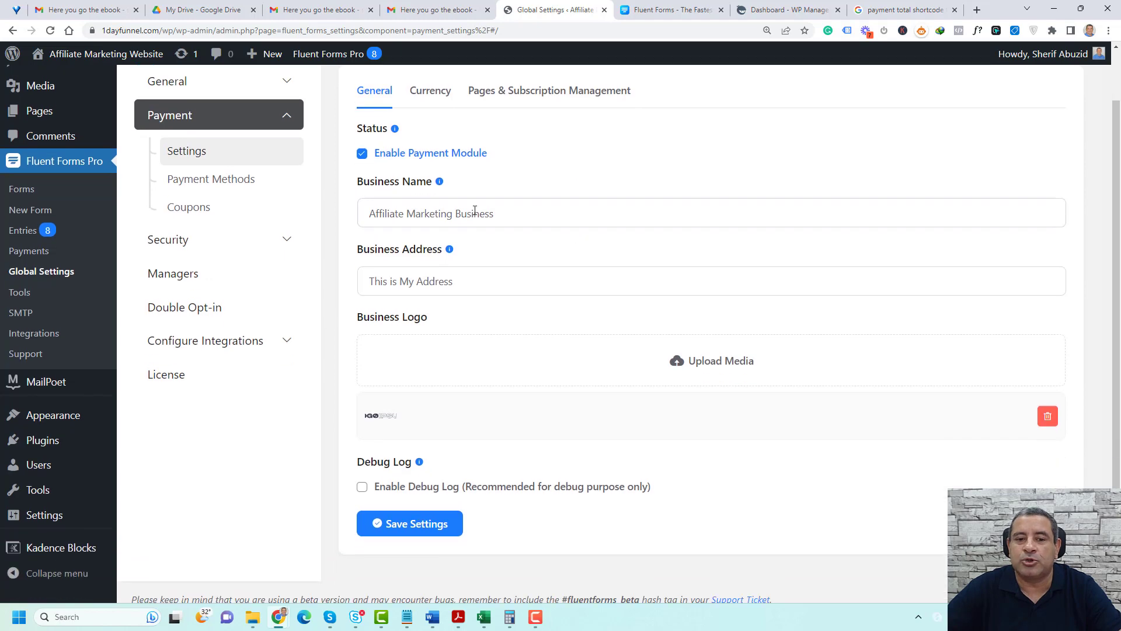
left_click(461, 282)
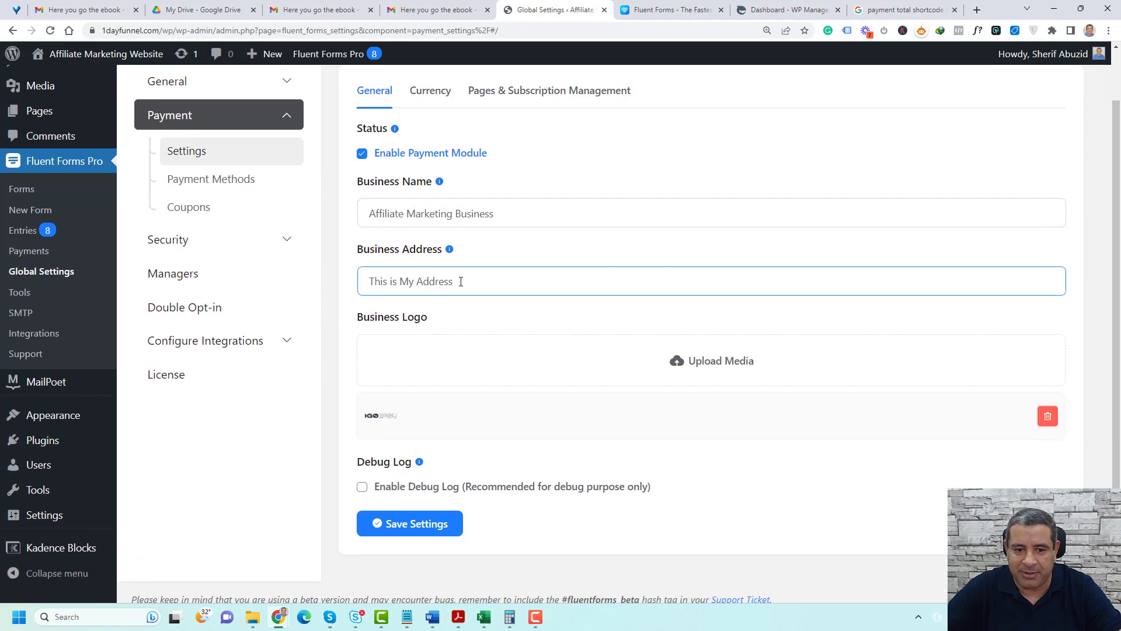
left_click(490, 360)
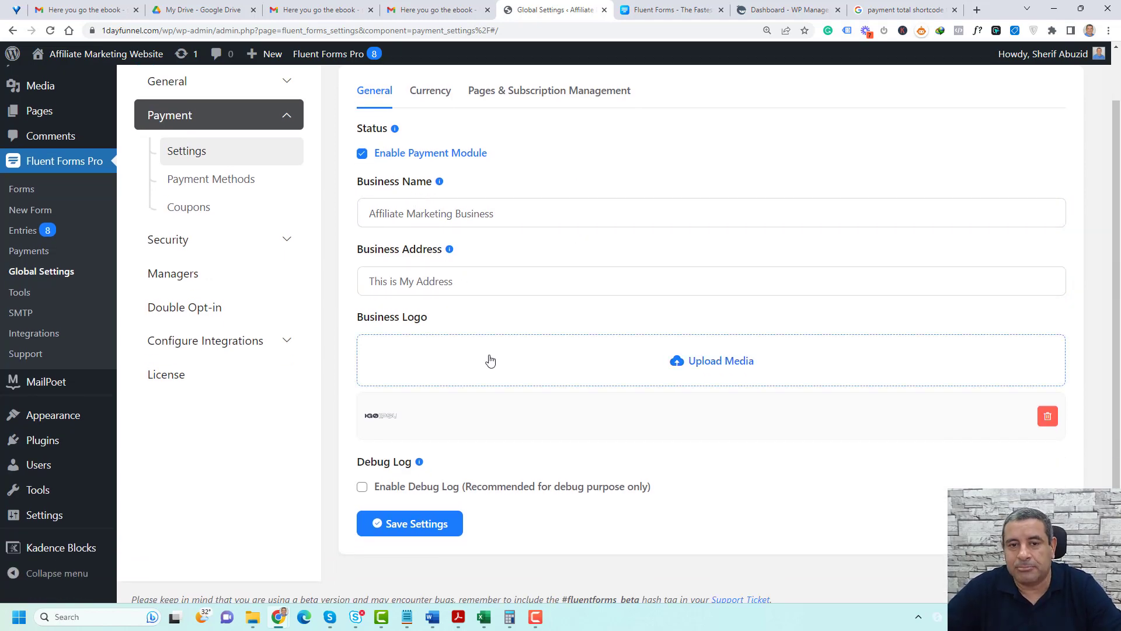
scroll(490, 359, "up", 1)
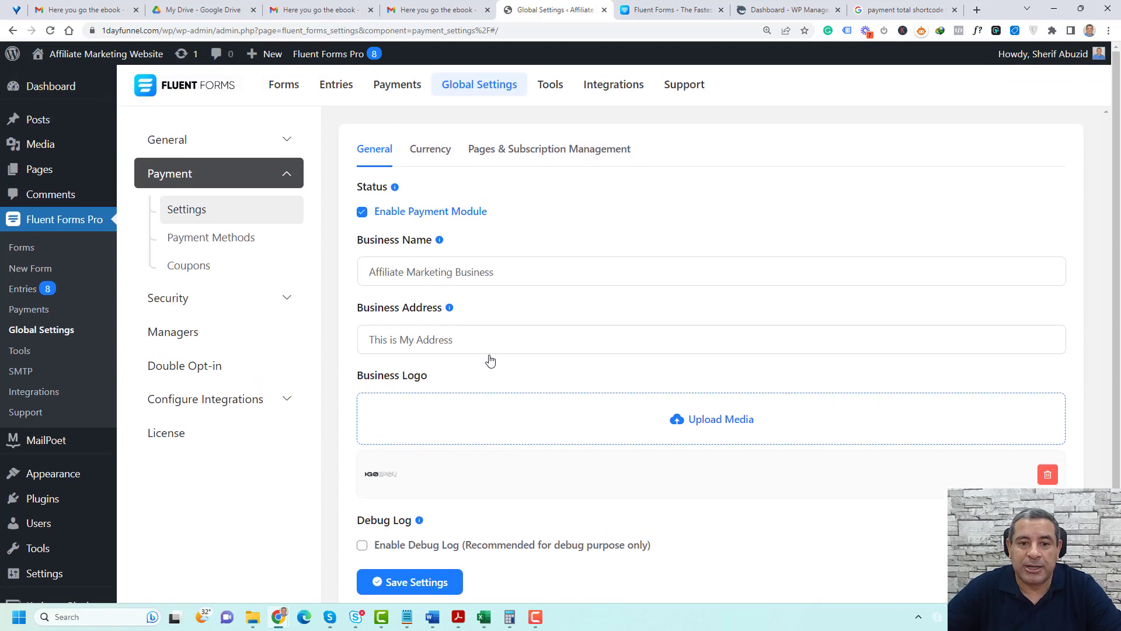
Examine the Stripe and PayPal Standard payment methods, including the connection options offered when Stripe is enabled
left_click(186, 244)
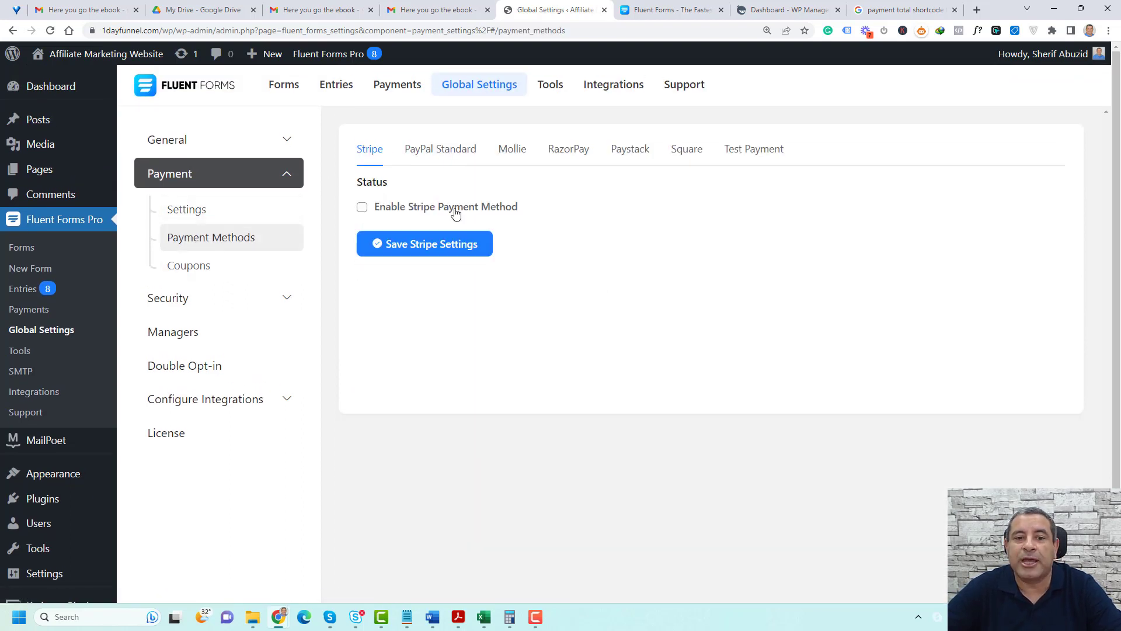
left_click(362, 208)
scroll(636, 339, "down", 1)
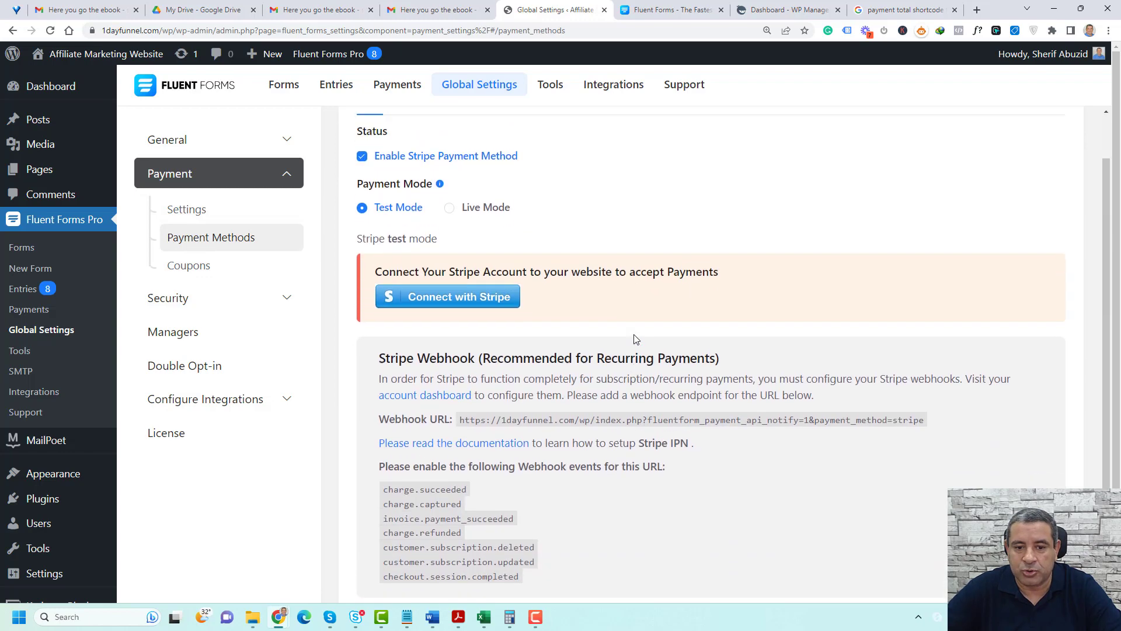
scroll(633, 334, "up", 1)
left_click(440, 152)
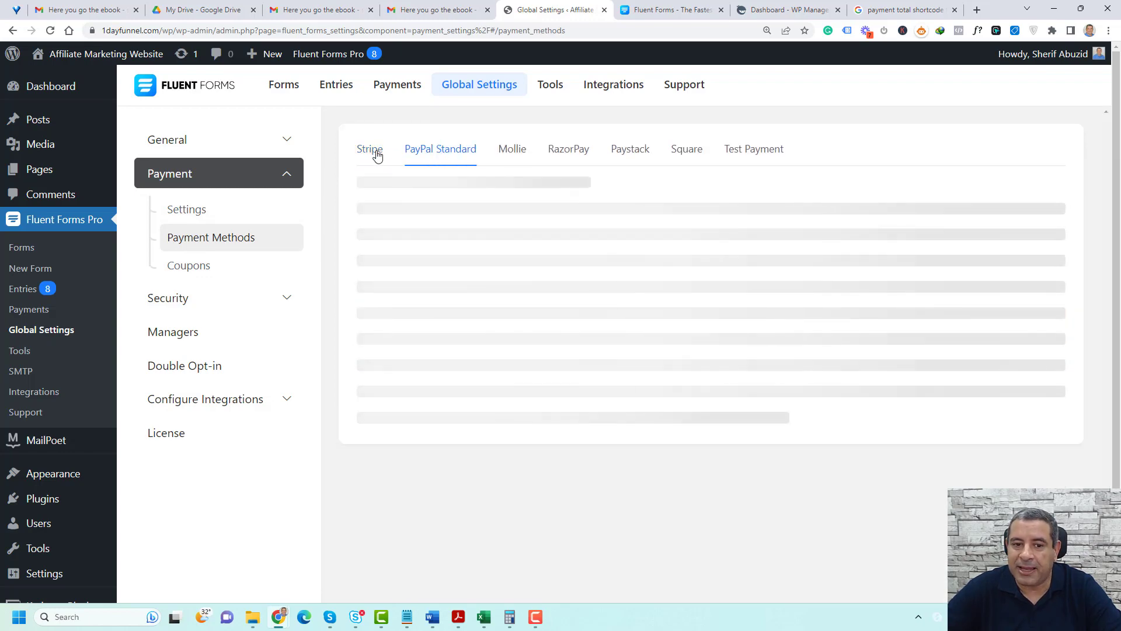
left_click(375, 150)
left_click(444, 150)
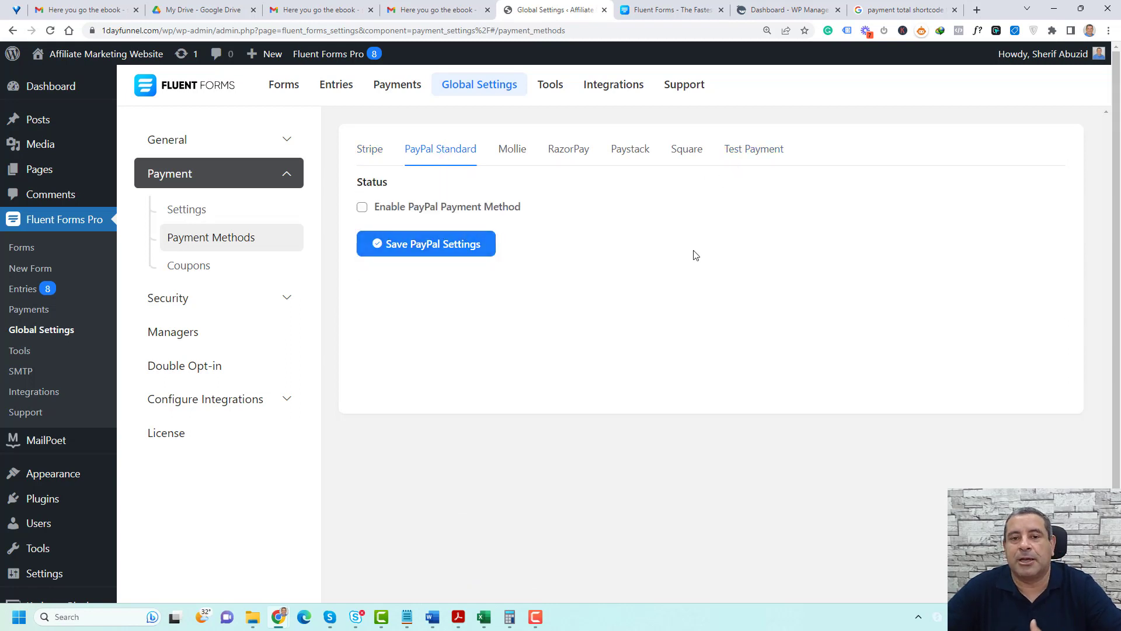
Save the Test Payment method with offline/test payments enabled and Live Mode selected
left_click(748, 151)
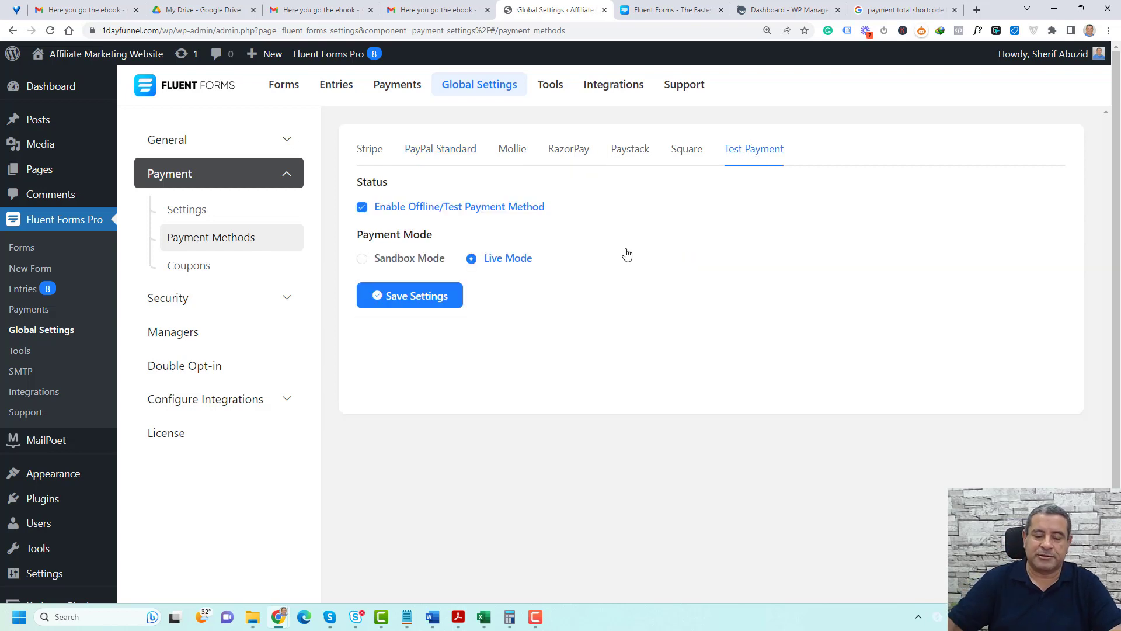
left_click(402, 301)
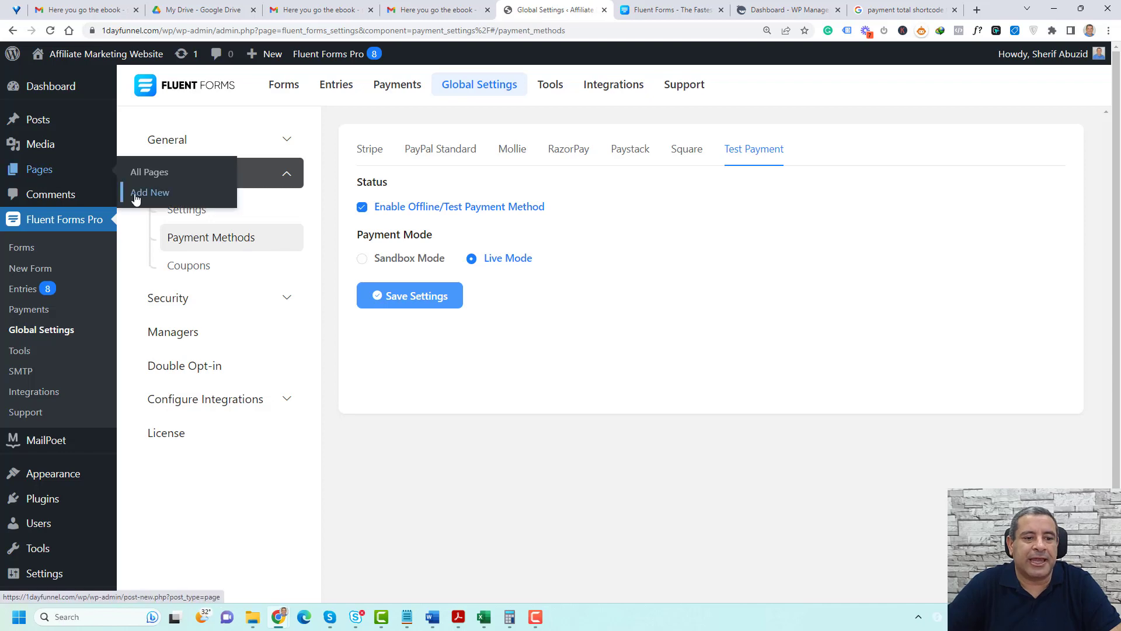
Create a new WordPress page titled "Ebook Sales Page"
left_click(150, 192)
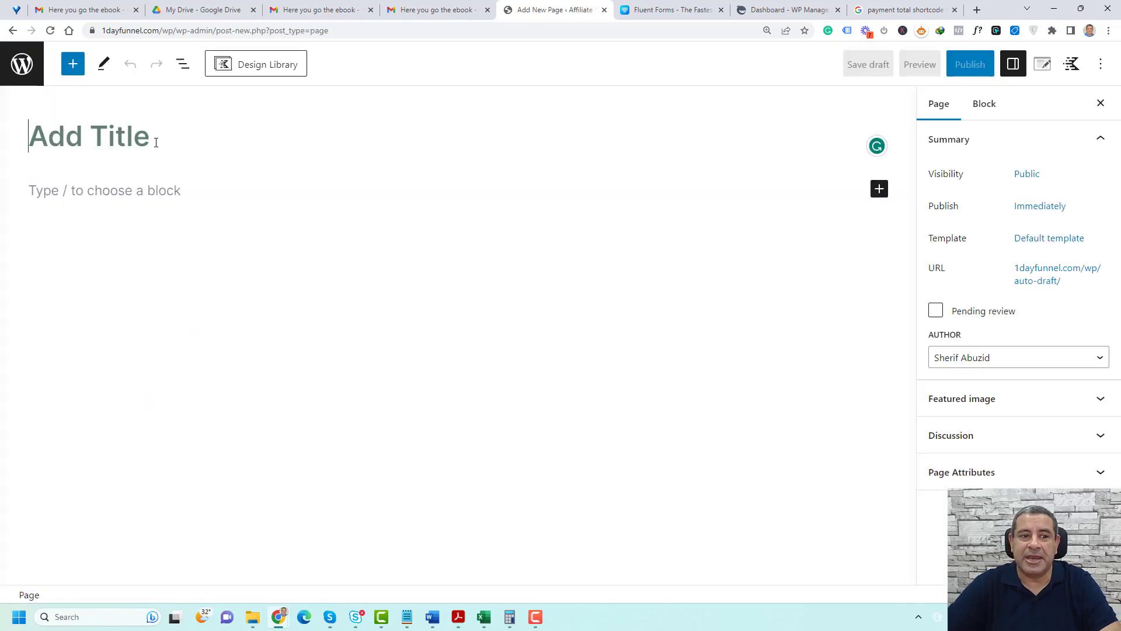
type("Ebook Sales Page")
left_click(163, 196)
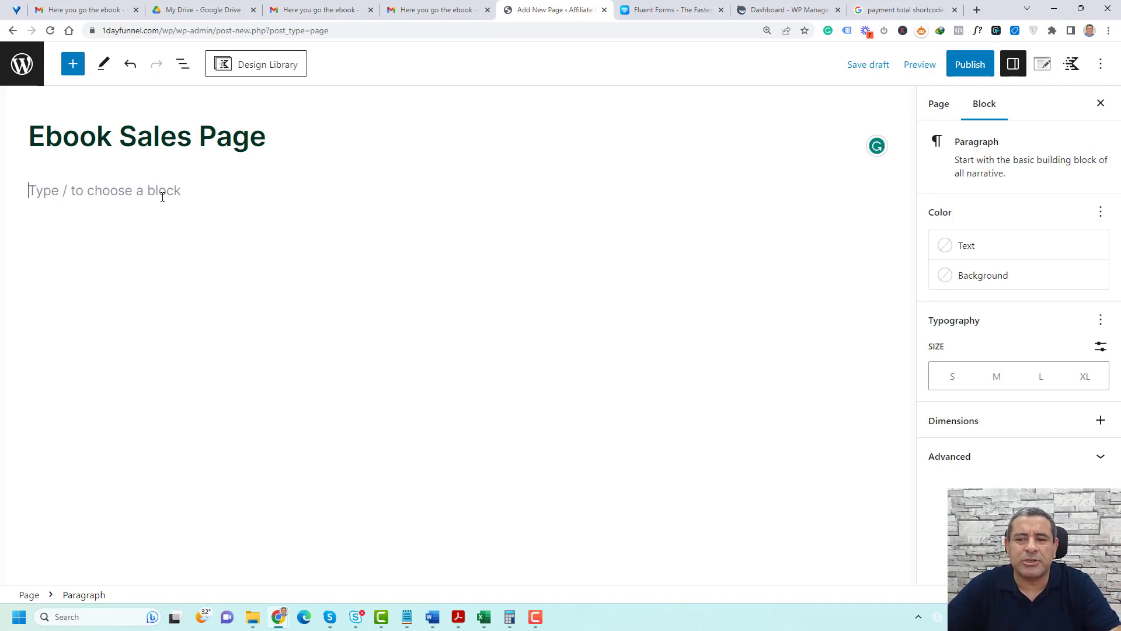
Insert a Row Layout block with two equal columns below the page title
left_click(73, 65)
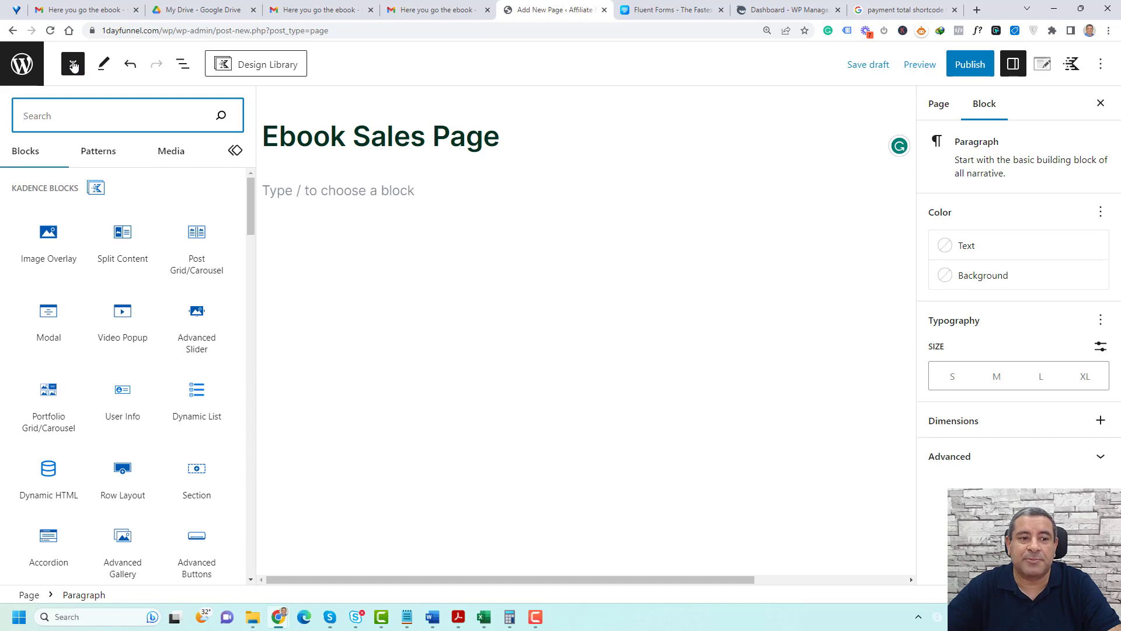
scroll(120, 298, "down", 2)
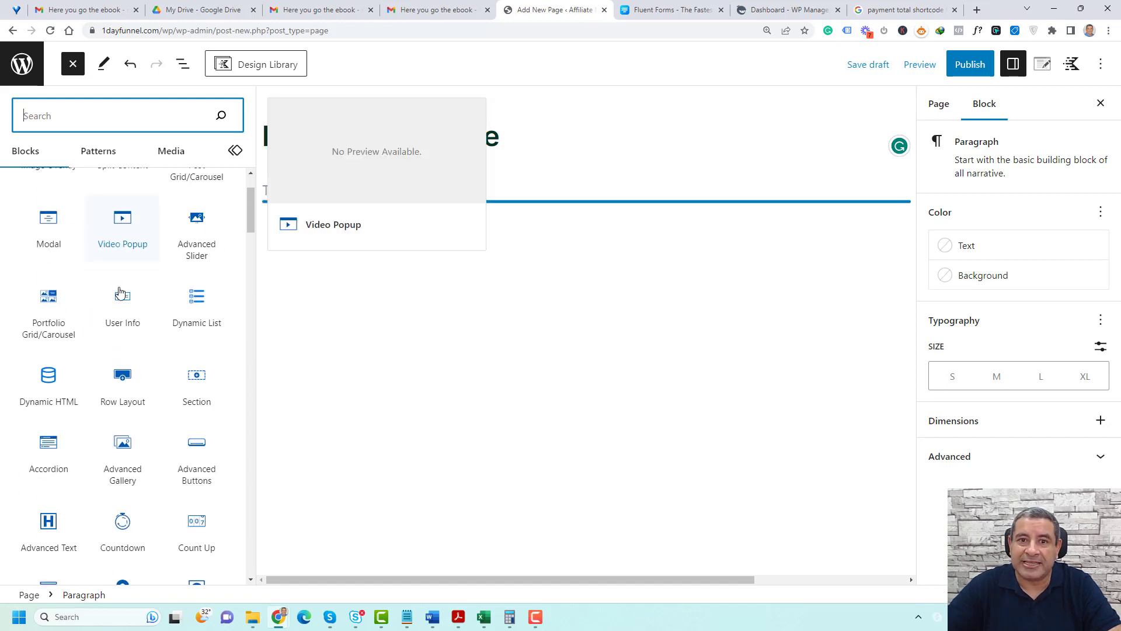
scroll(120, 293, "down", 1)
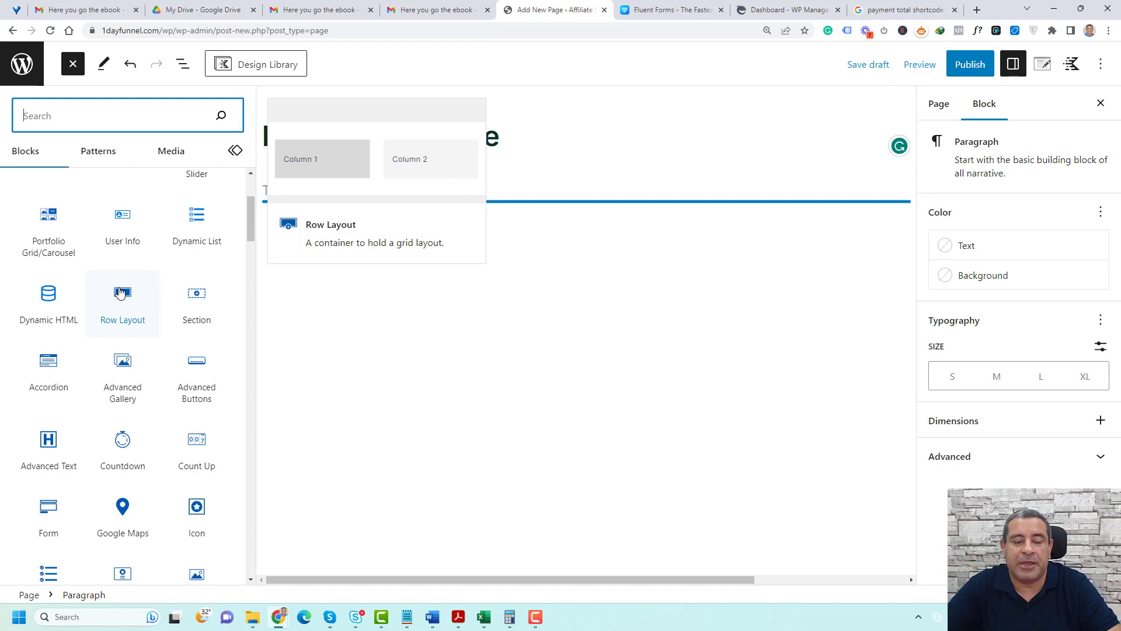
scroll(120, 292, "up", 3)
scroll(121, 295, "down", 2)
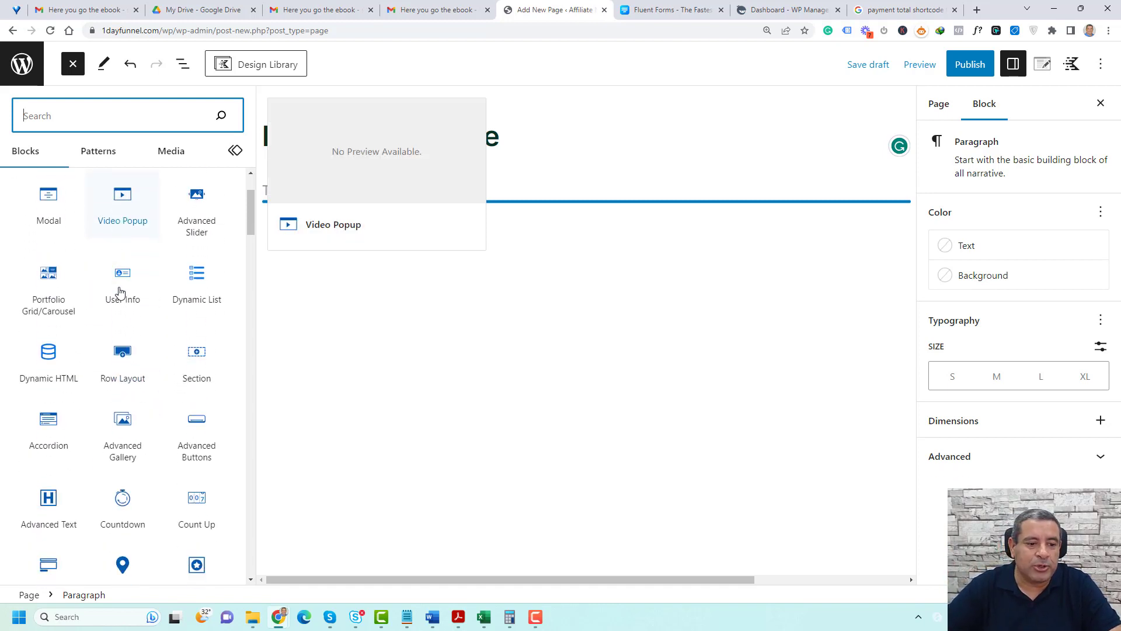
left_click(123, 371)
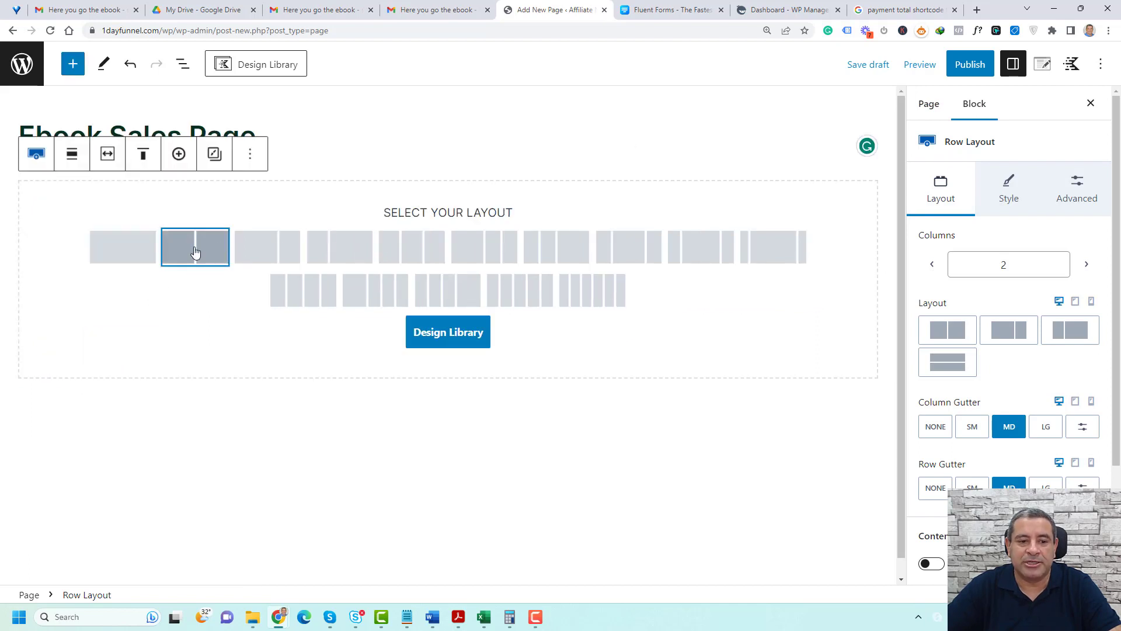
left_click(195, 252)
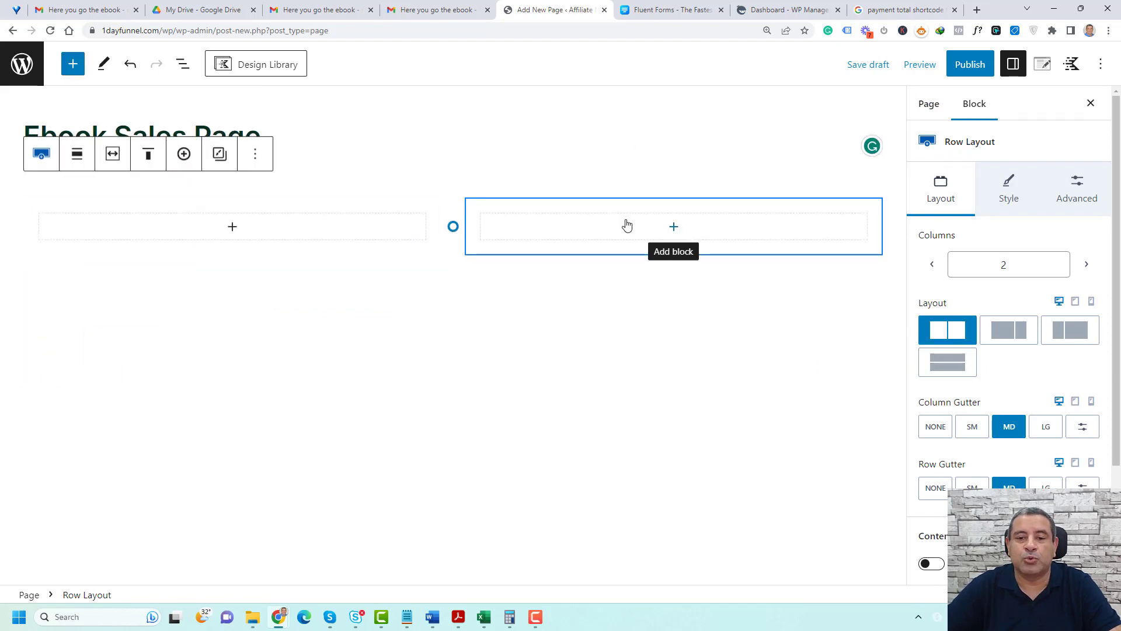
Insert an Image block in the second column with the media library image Selling-Property-Ebook-Cover-.jpg
left_click(693, 235)
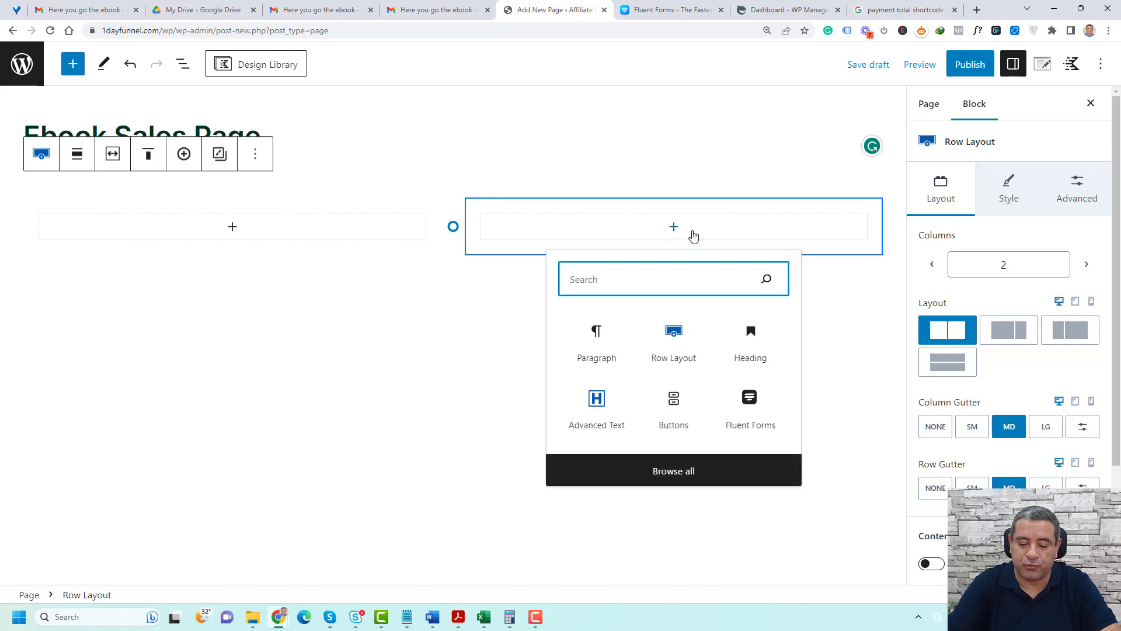
type("ima")
left_click(596, 345)
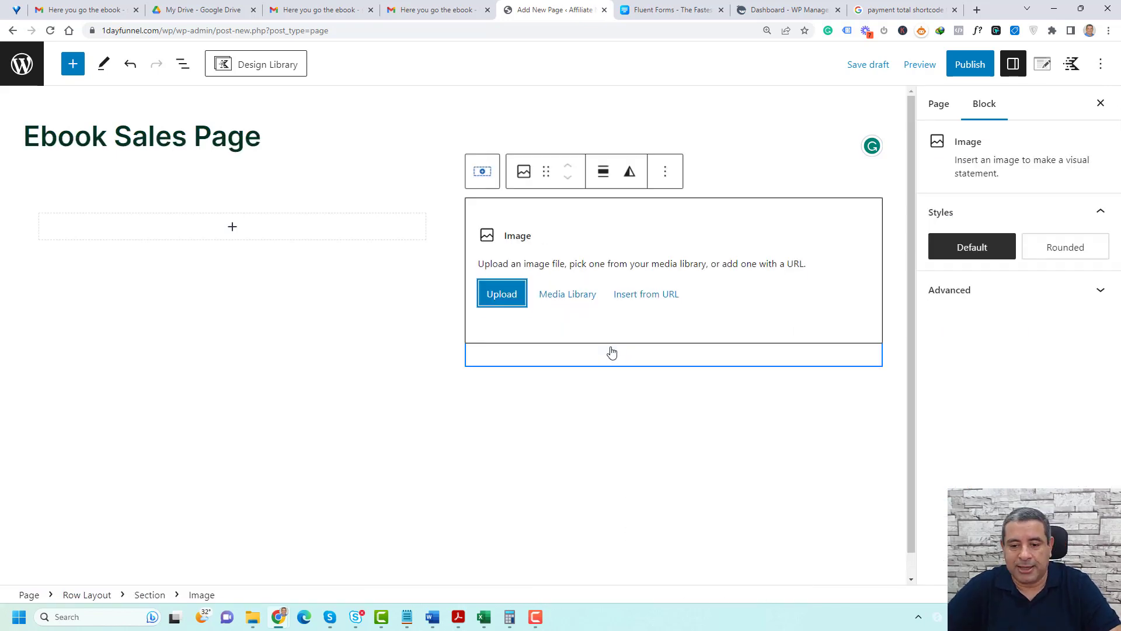
left_click(578, 308)
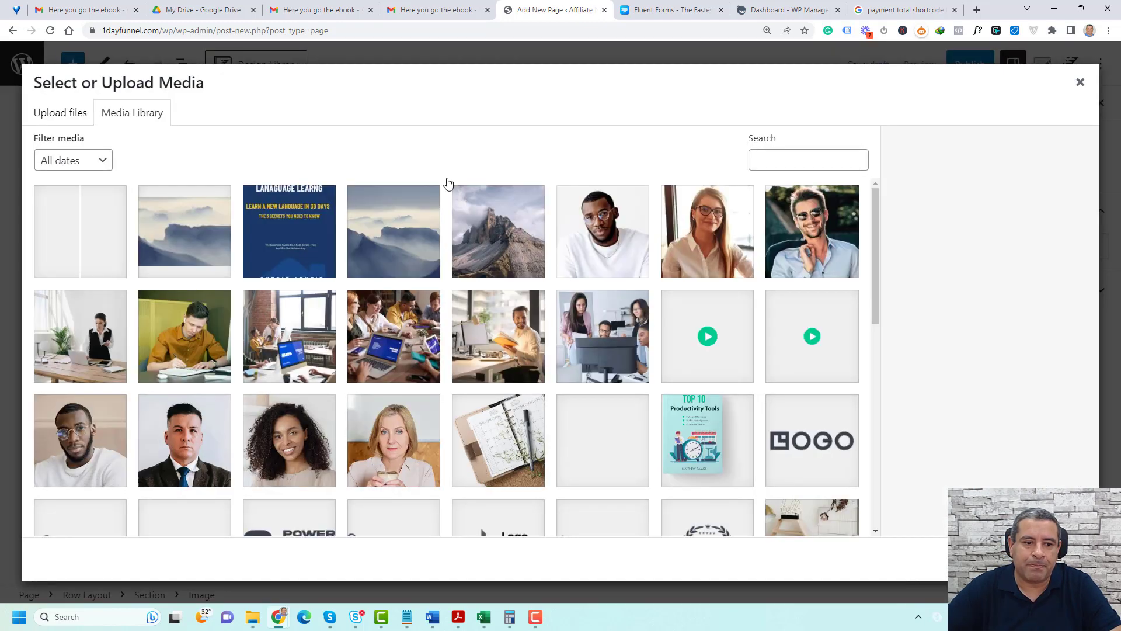
left_click(282, 235)
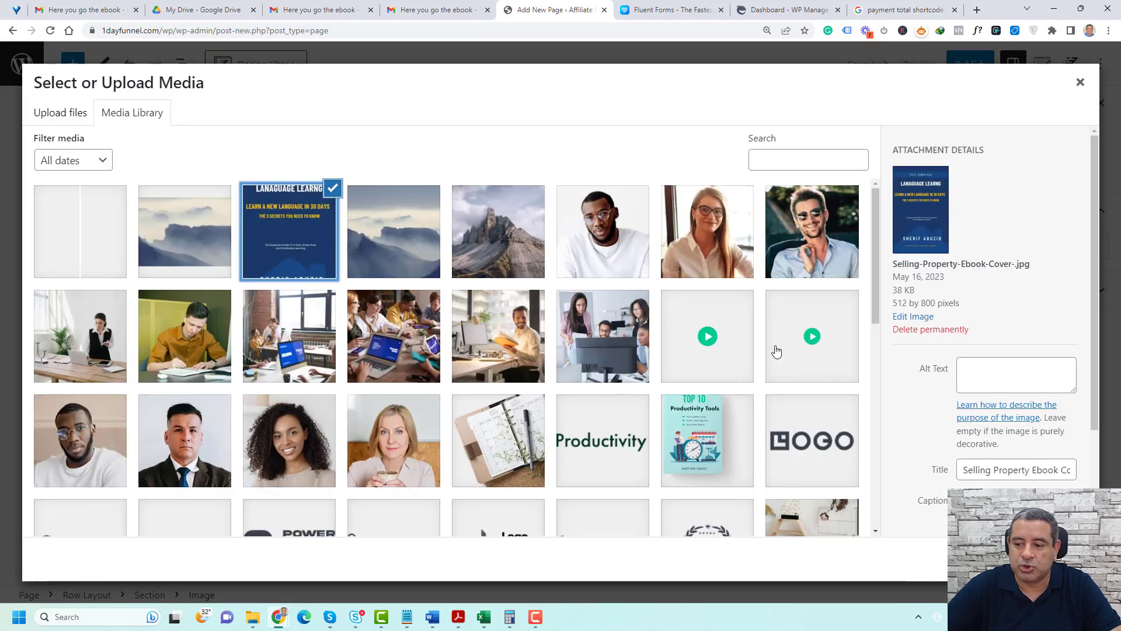
left_click(1064, 559)
Shrink the ebook cover image to about 330 px wide
scroll(673, 366, "down", 5)
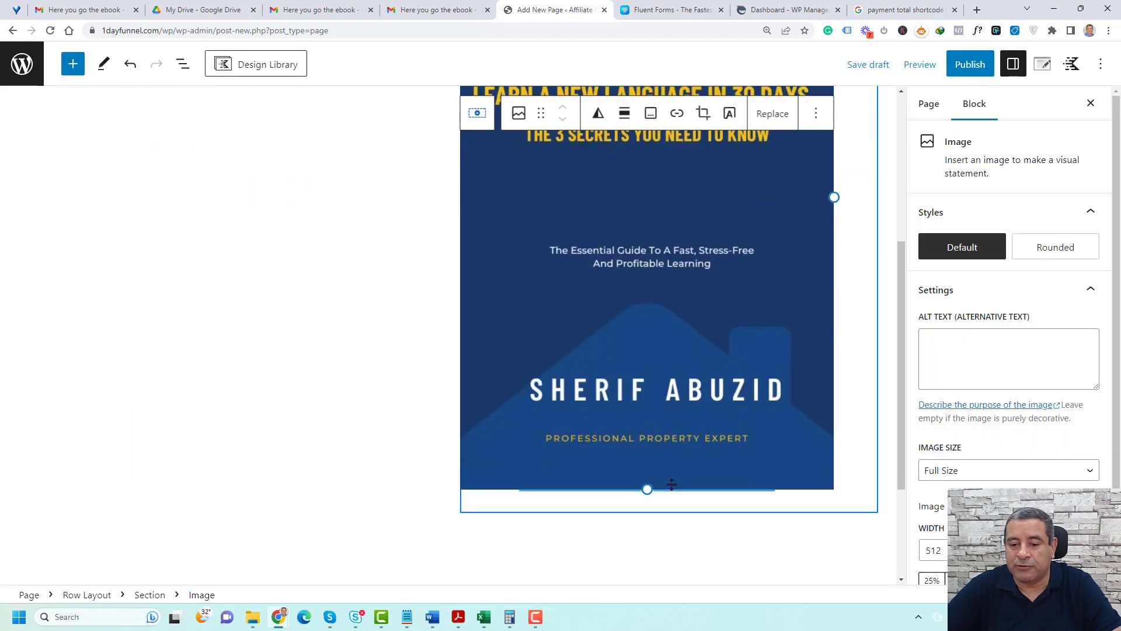
left_click_drag(648, 488, 682, 323)
scroll(751, 391, "up", 3)
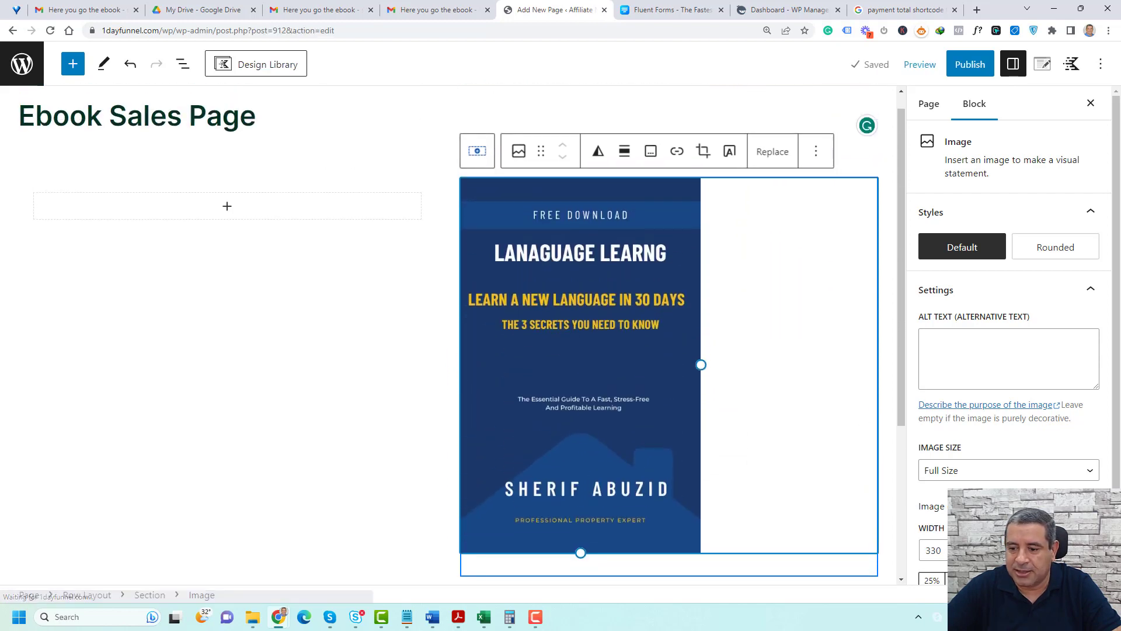
Set the cover image to Medium size, enlarge it to about 314 px wide and align it to the center
left_click(989, 472)
left_click(937, 500)
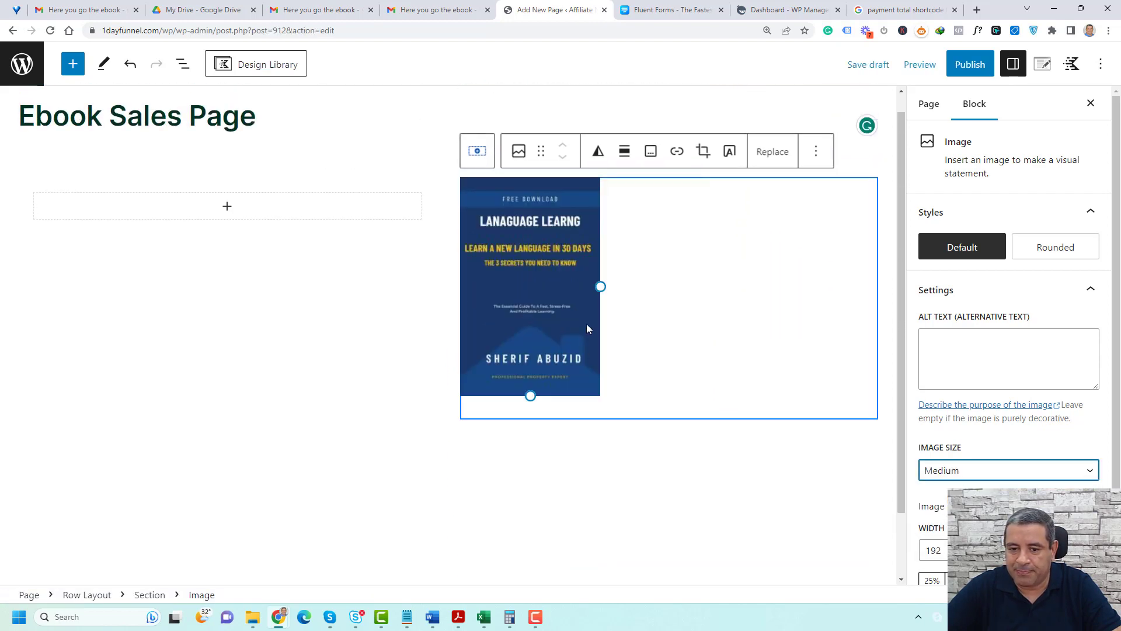
left_click_drag(601, 286, 689, 302)
left_click(624, 151)
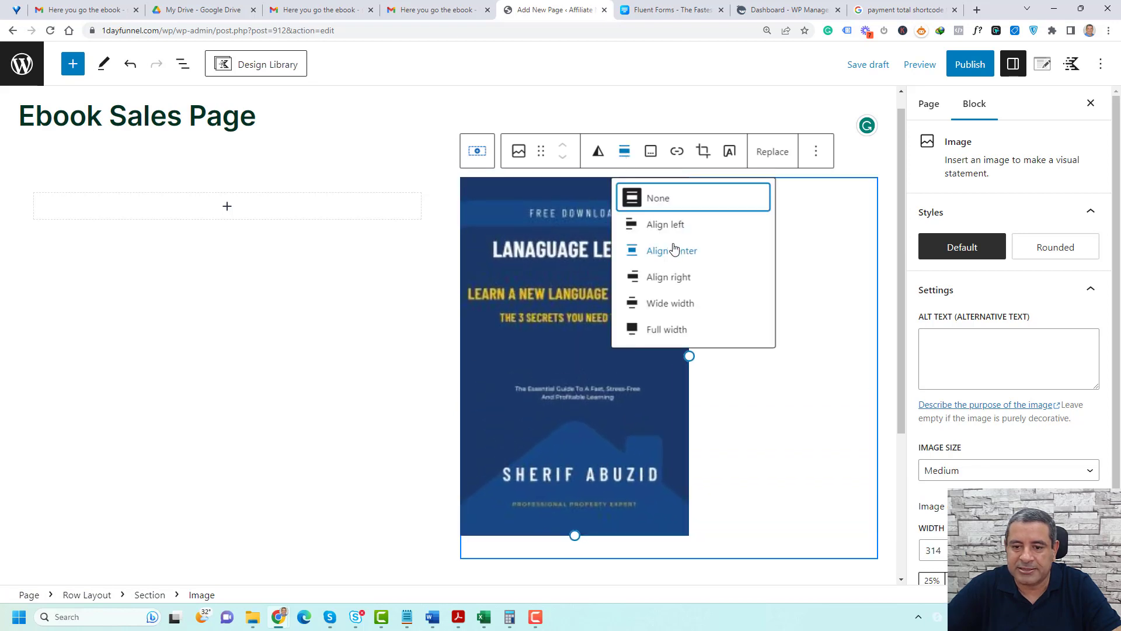
left_click(674, 250)
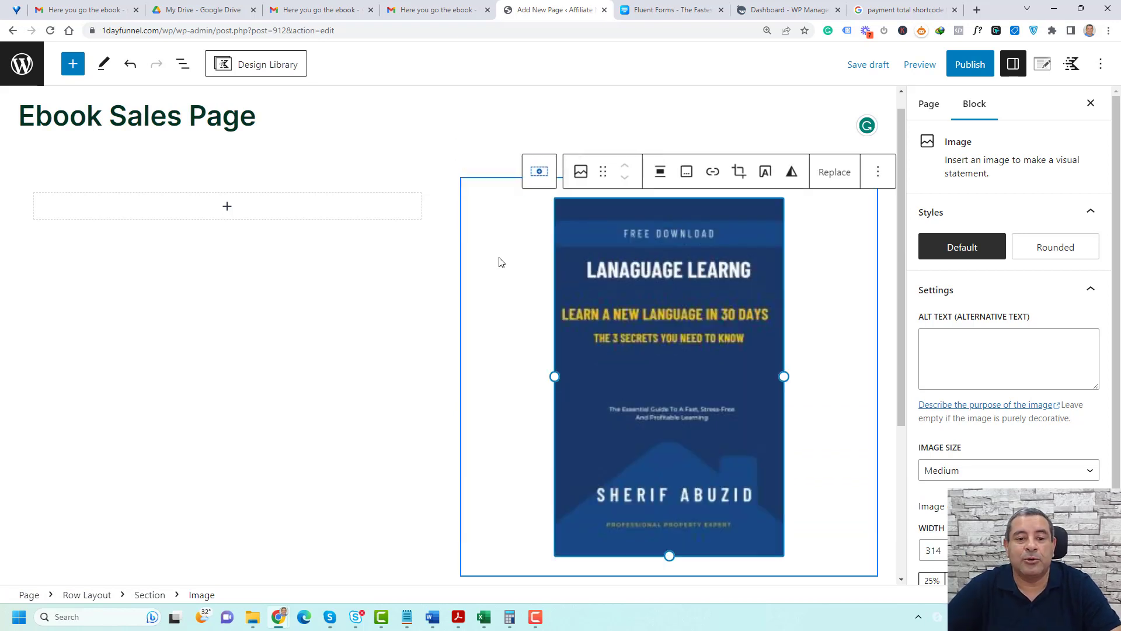
Add a Heading block in the first column reading "This Is Your Heading For The Sales Page. Make It Convincing!"
left_click(273, 219)
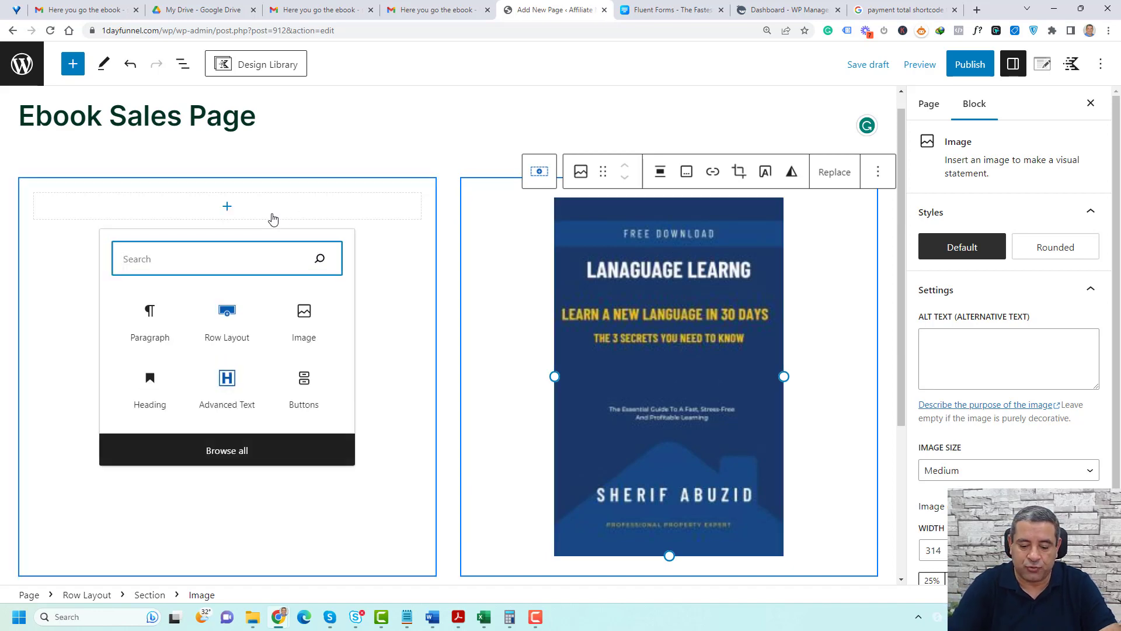
type("hea")
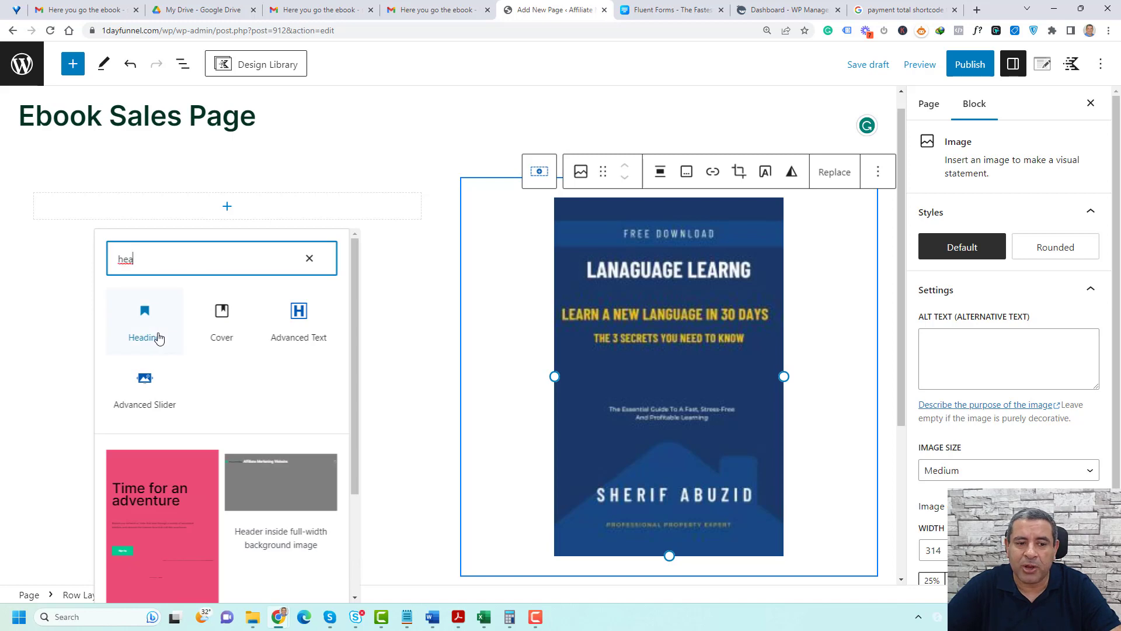
left_click(157, 338)
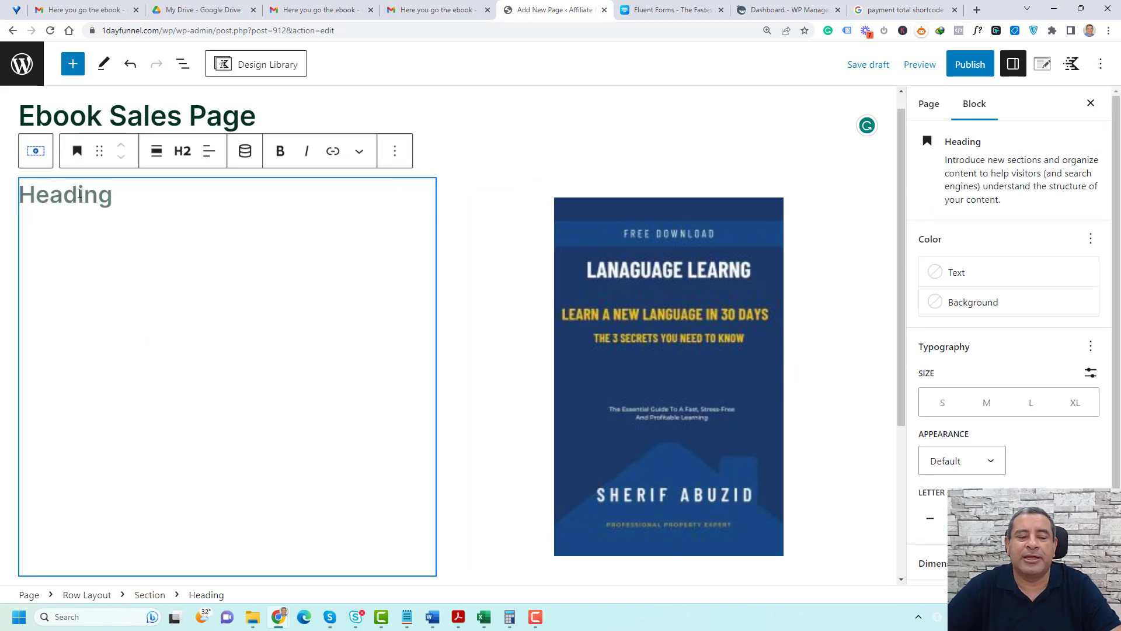
type("This Is Your Heading For The Sales Page. Make It Convincing!")
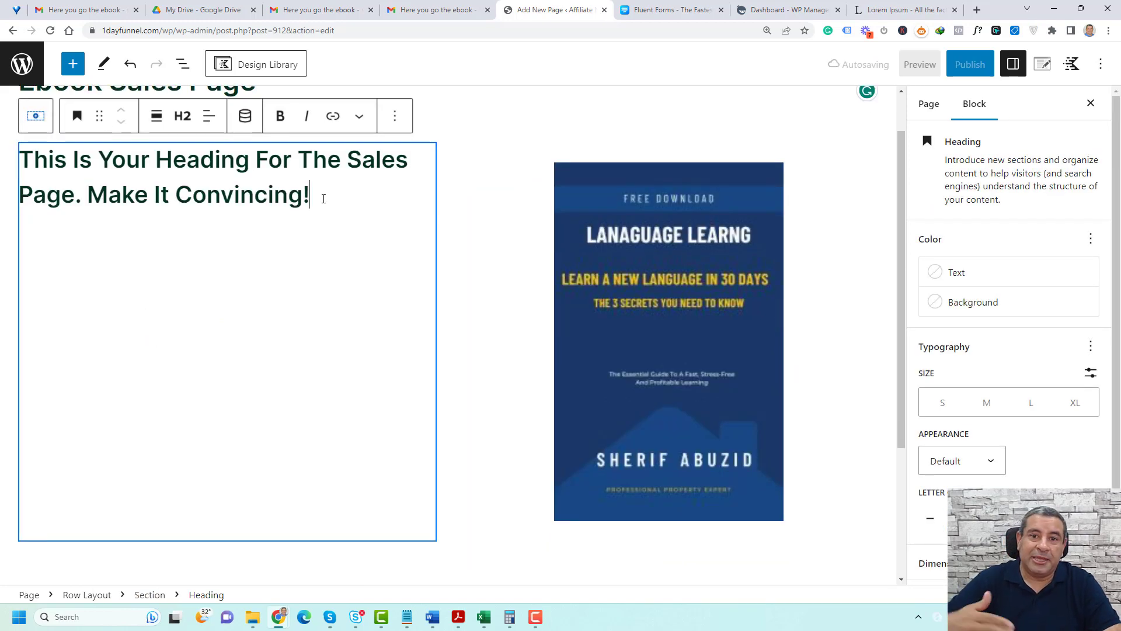
Insert a paragraph after the heading with the Lorem Ipsum text from "when an unknown printer took a galley" to "remaining essentially unchanged"
left_click(395, 115)
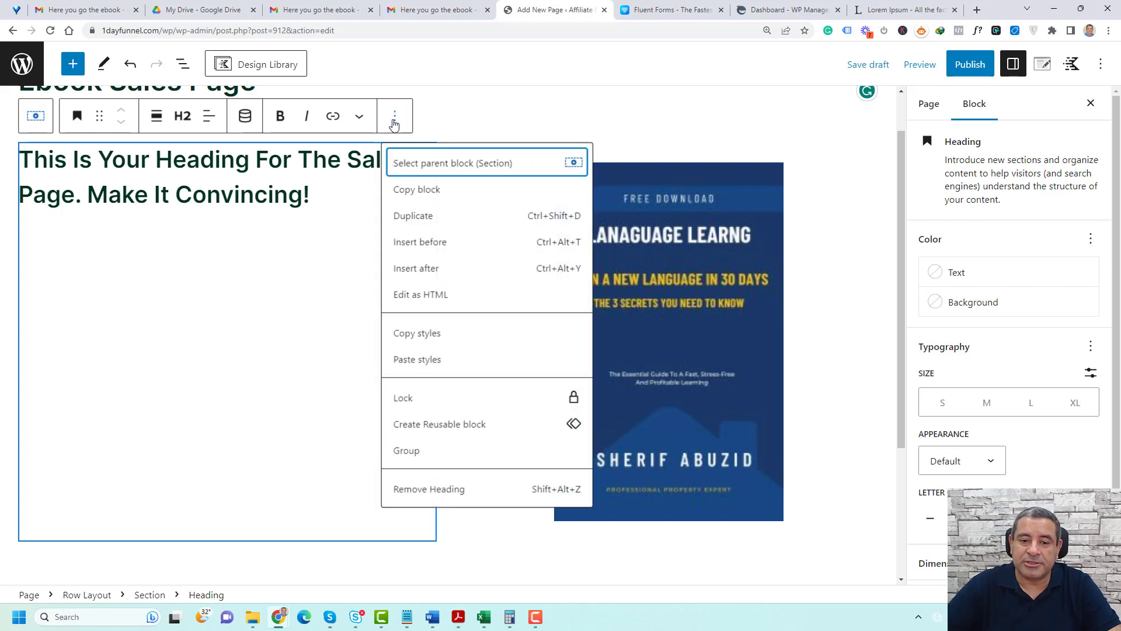
left_click(436, 269)
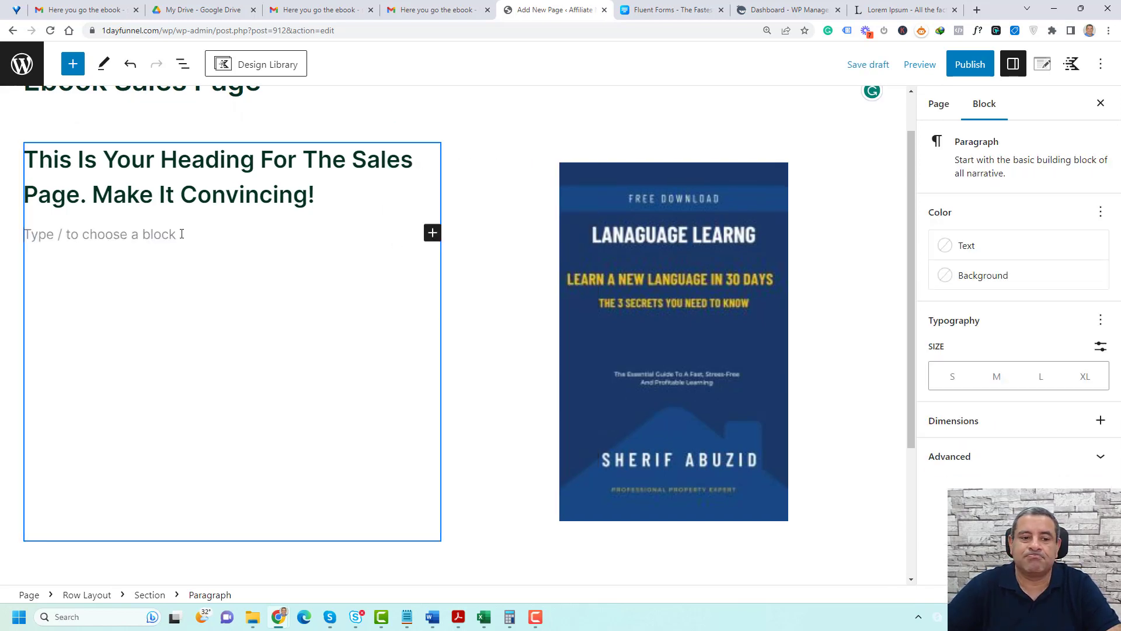
key("ctrl+v")
scroll(182, 234, "up", 3)
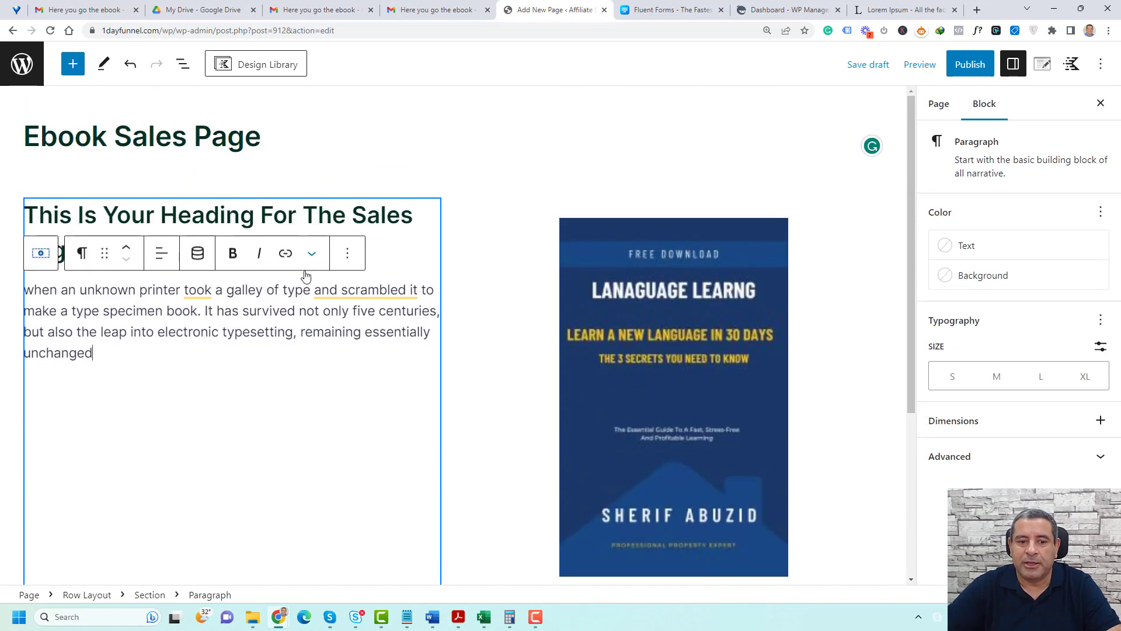
Duplicate the paragraph and shorten the copy so it ends at "make a type specimen book."
left_click(347, 253)
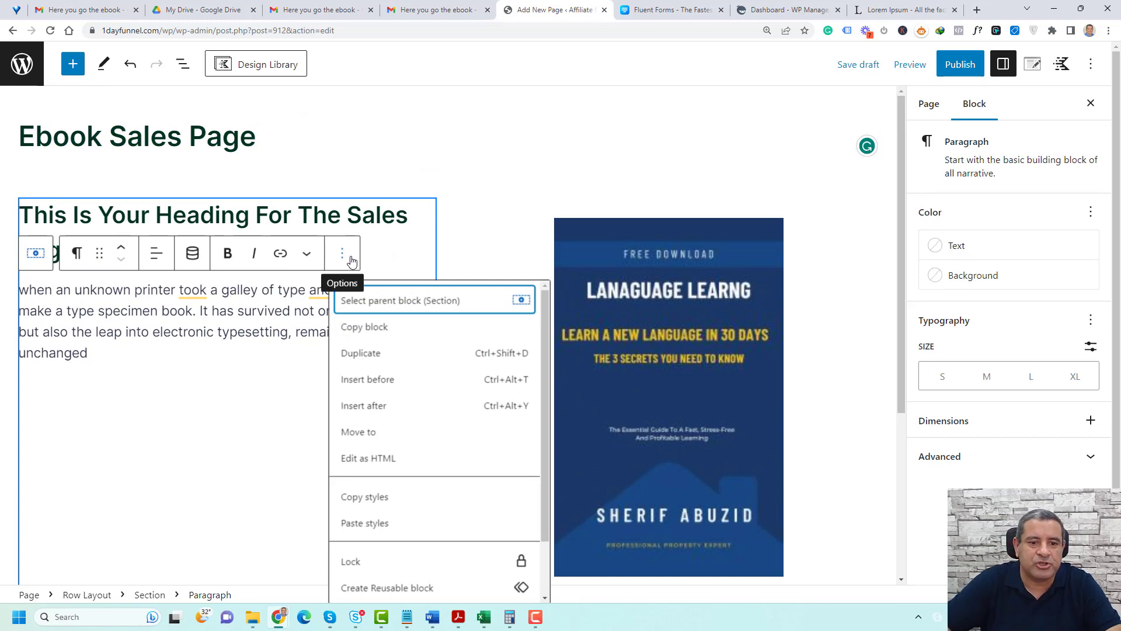
left_click(363, 353)
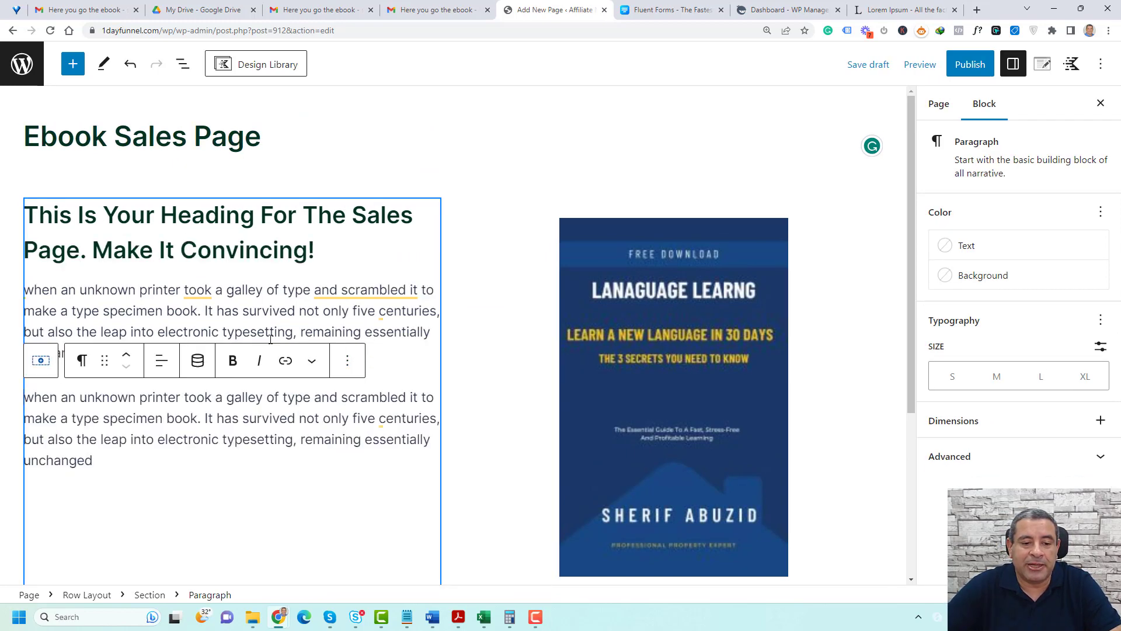
scroll(263, 356, "down", 1)
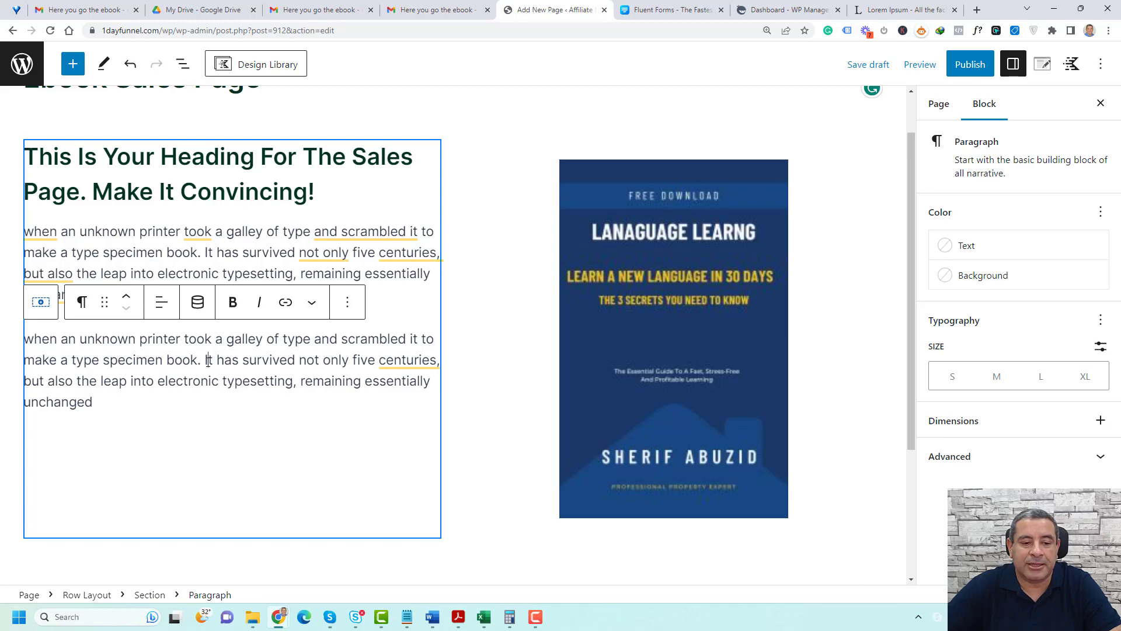
left_click_drag(205, 360, 194, 396)
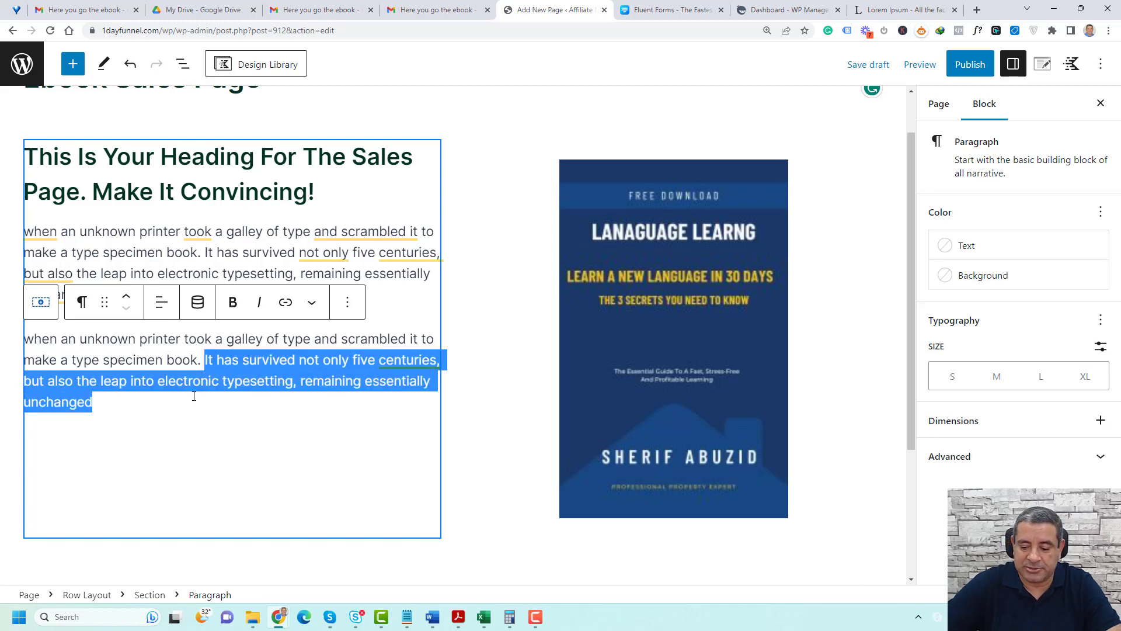
key("BackSpace")
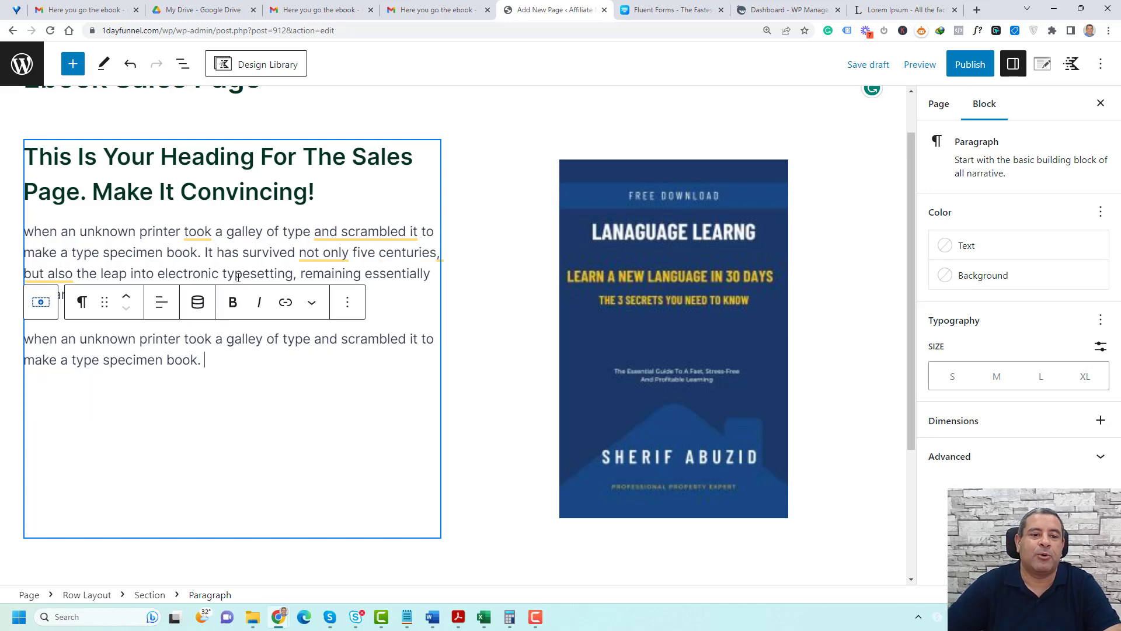
left_click(237, 247)
left_click(253, 162)
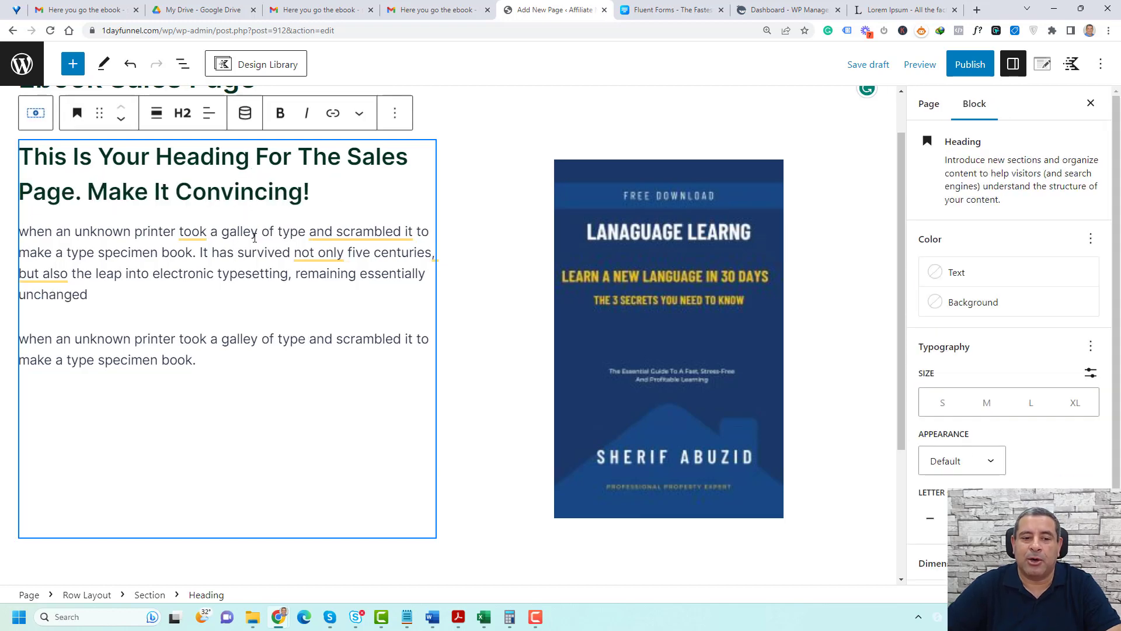
left_click(250, 233)
Insert an Icon List block after the second paragraph with the first item "The leap into electronic typesetting"
left_click(229, 337)
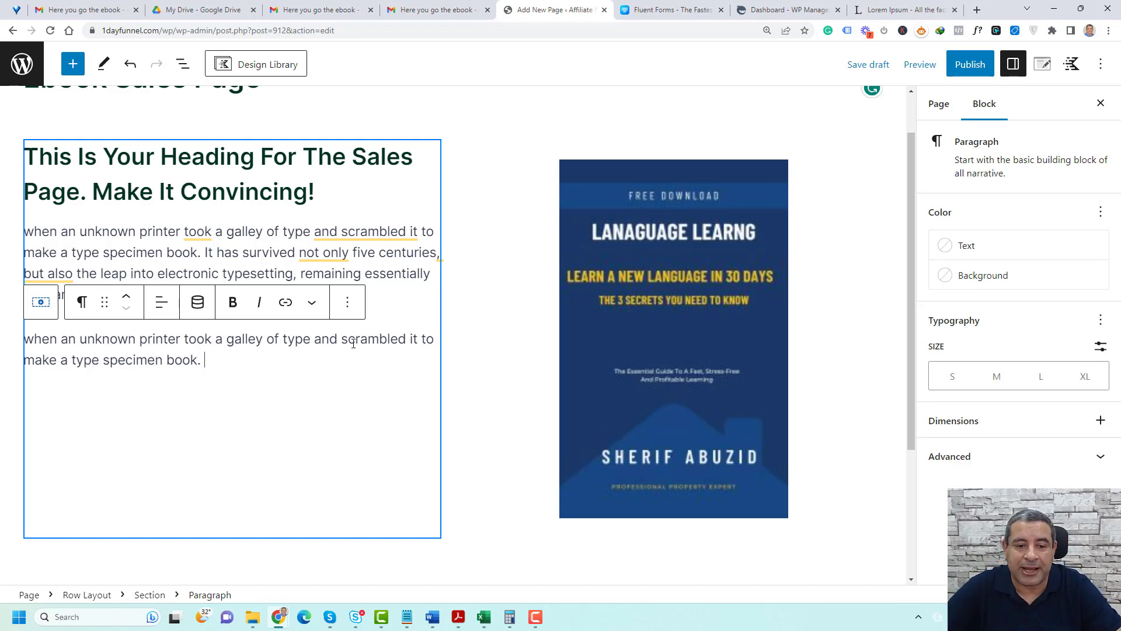
left_click(347, 302)
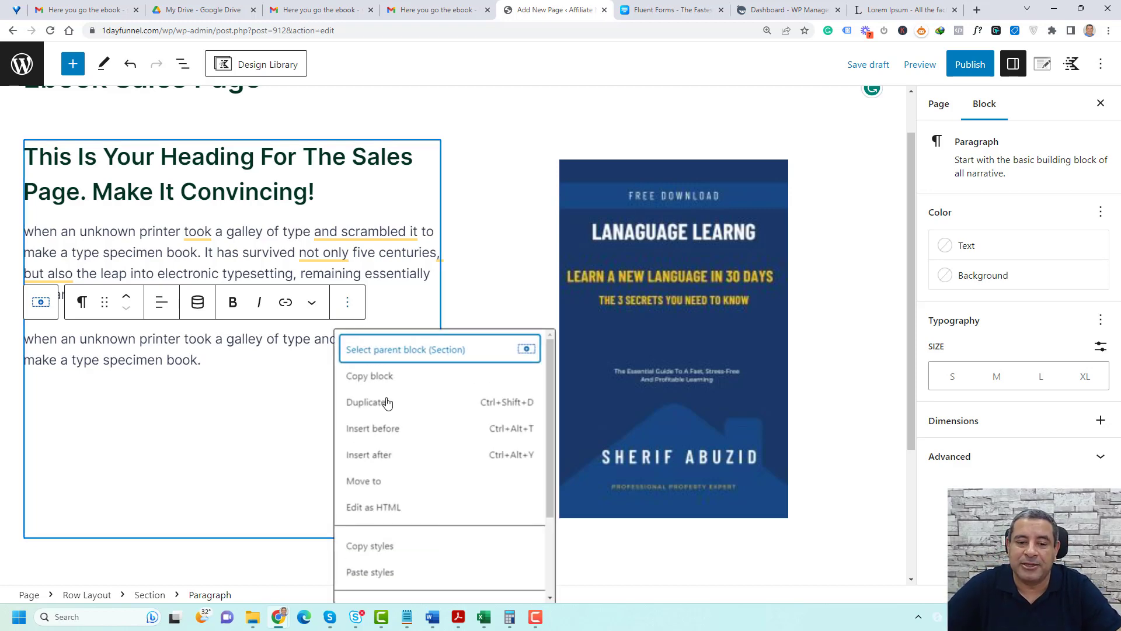
left_click(400, 455)
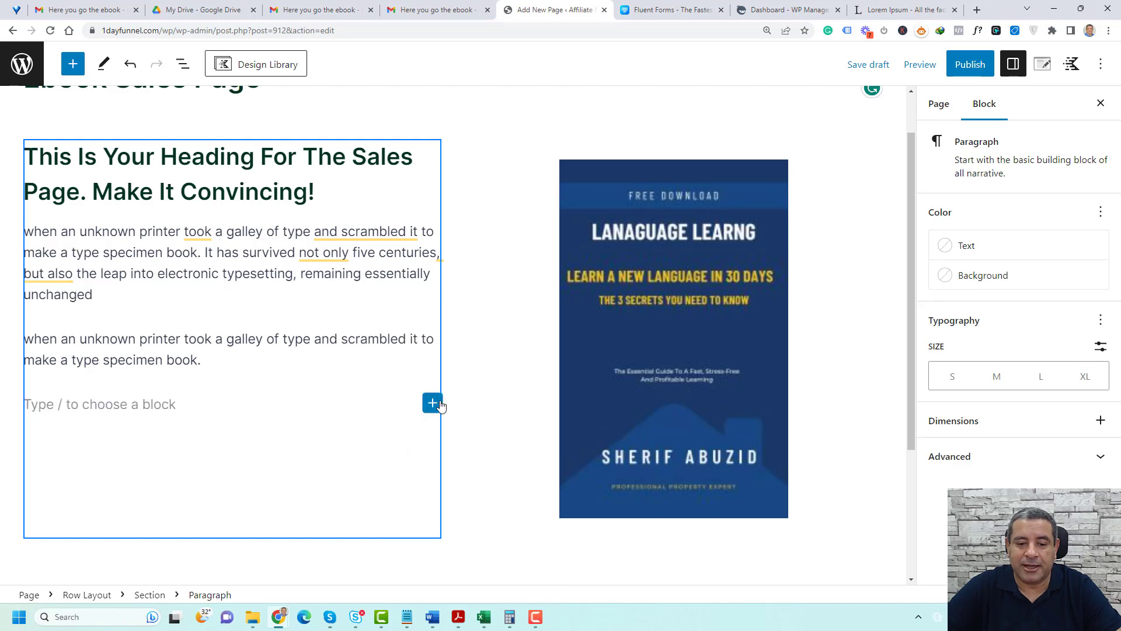
left_click(439, 404)
type("icon")
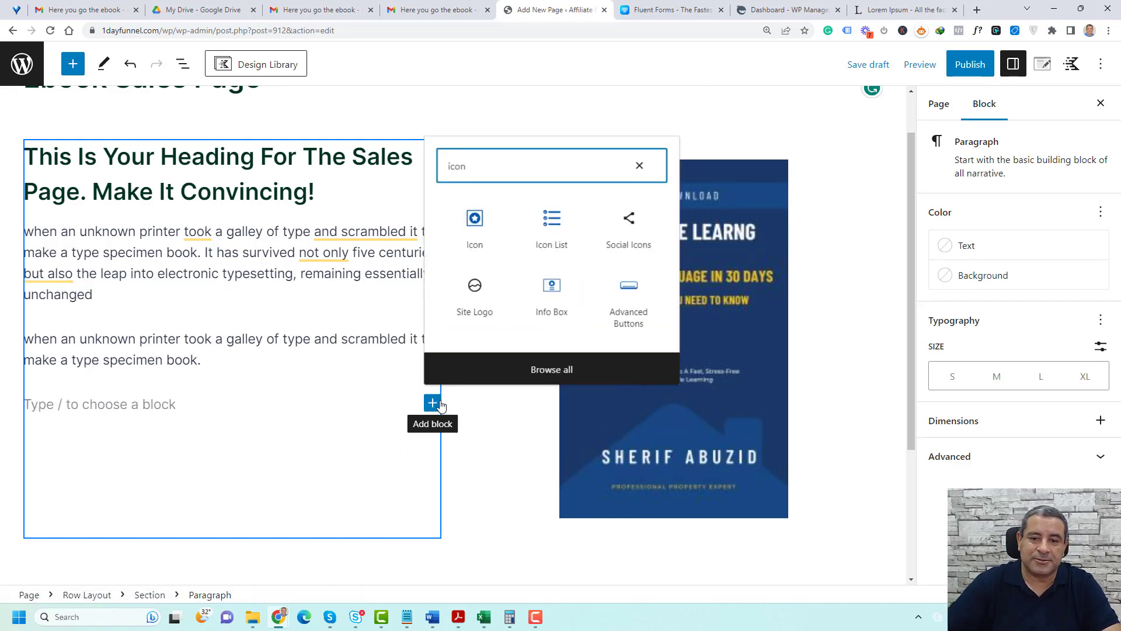
left_click(543, 254)
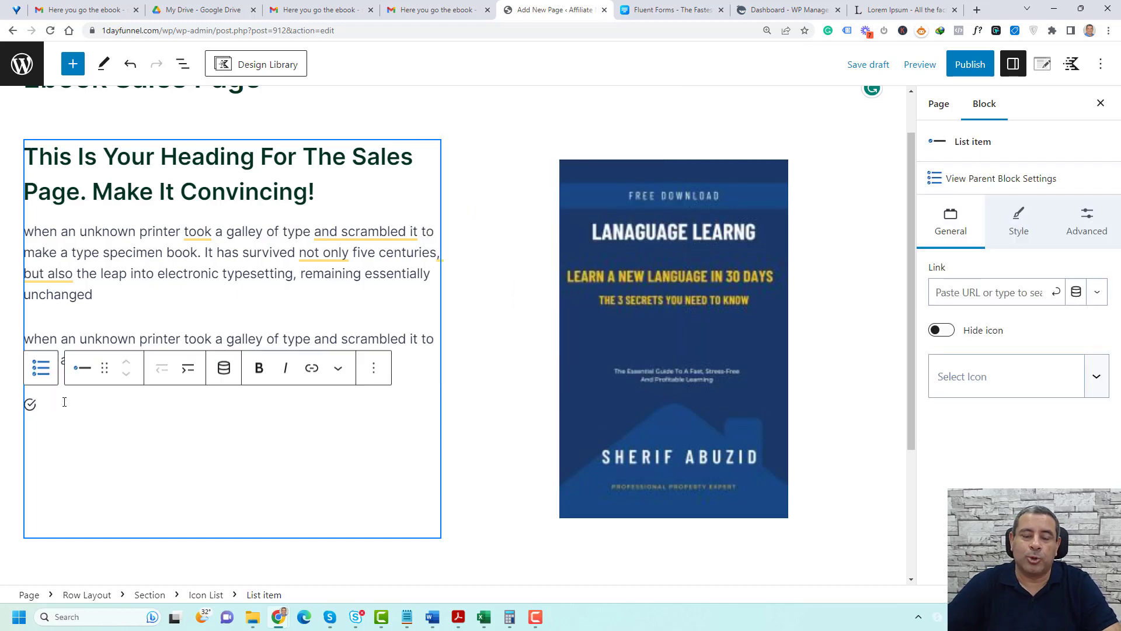
type("he leap into electronic typesetting")
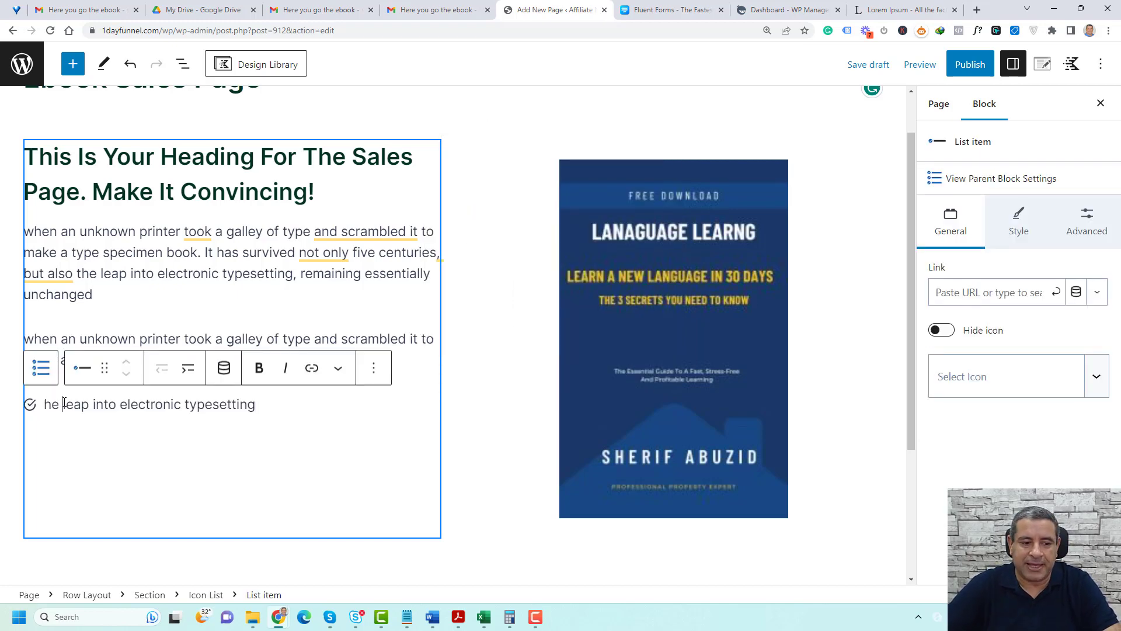
type("T")
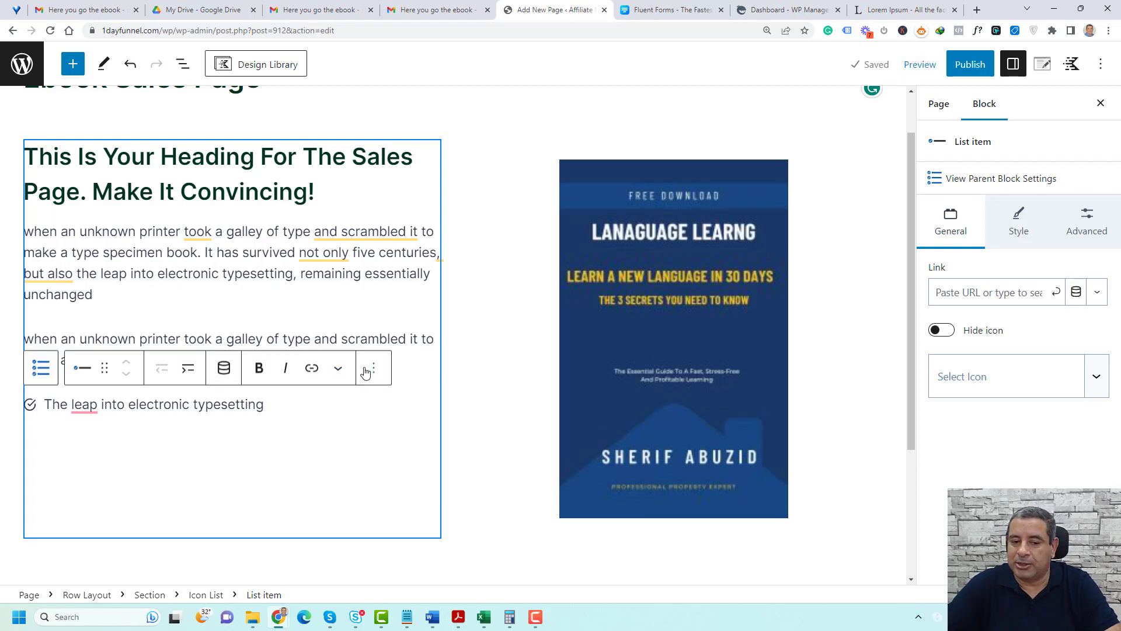
Duplicate the list item twice so the icon list has three items
left_click(368, 370)
left_click(394, 182)
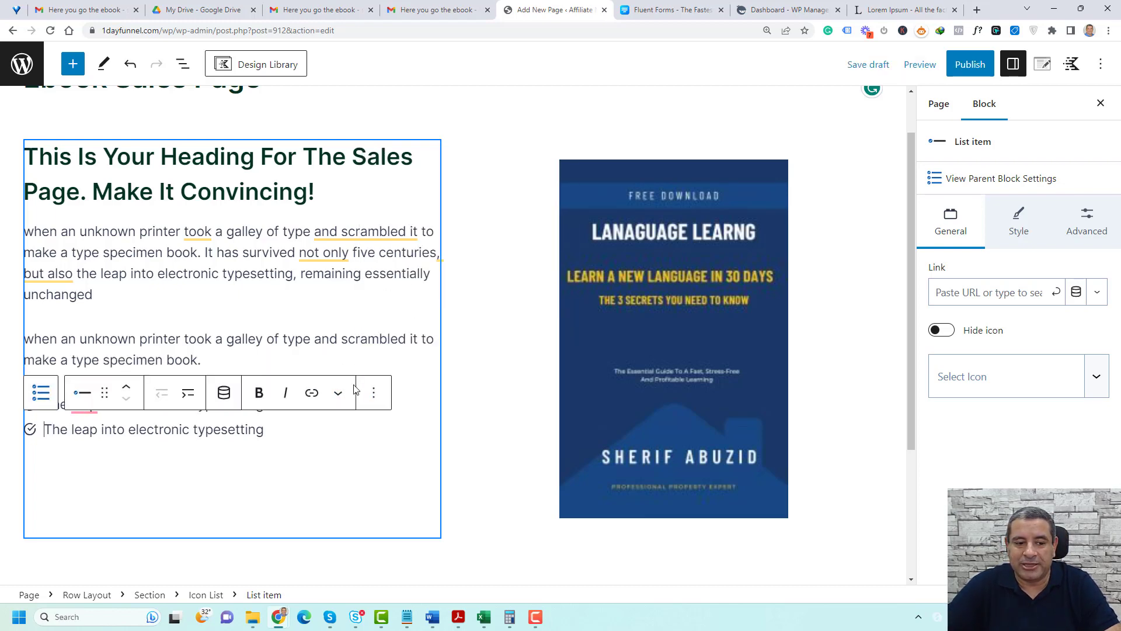
left_click(370, 395)
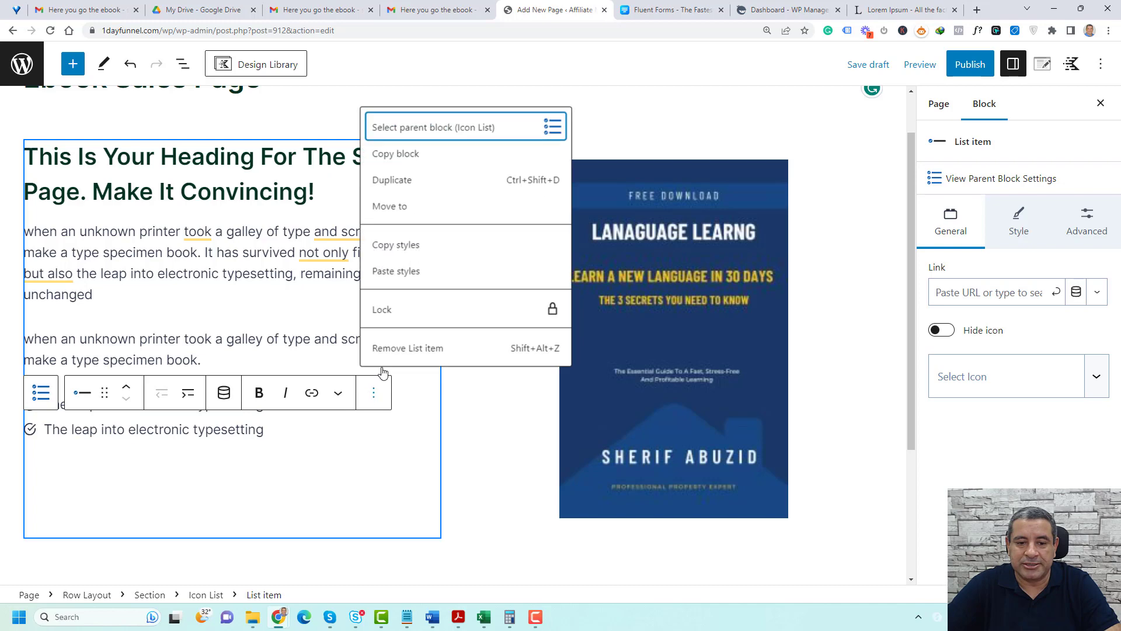
left_click(400, 181)
Set the icon list's vertical spacing to 14
left_click(219, 341)
scroll(240, 362, "down", 2)
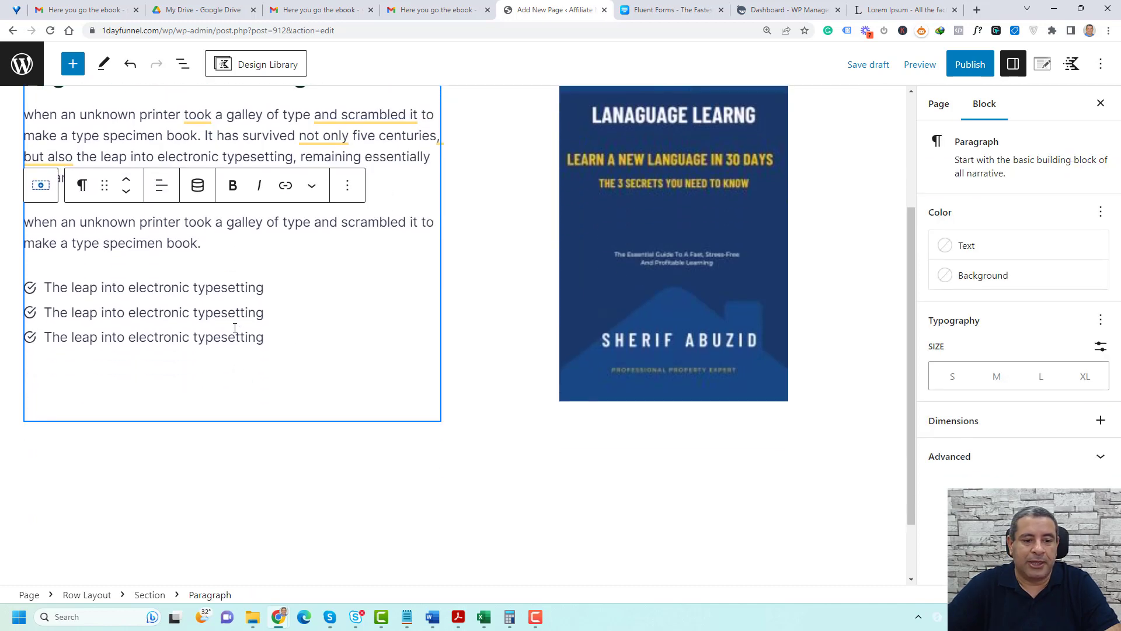
left_click(233, 310)
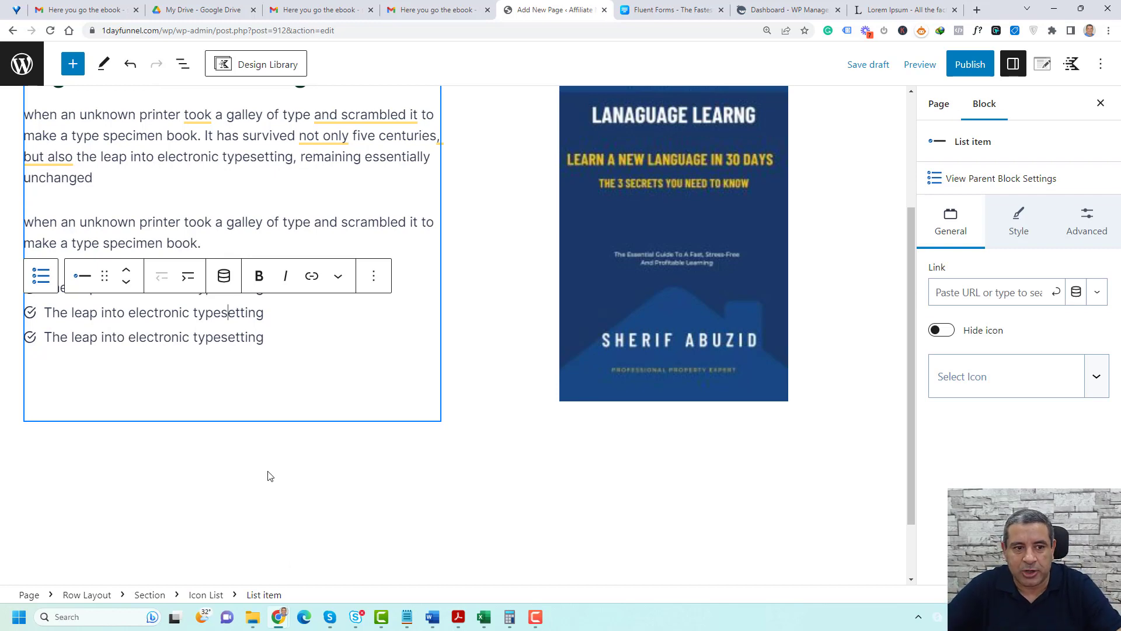
left_click(202, 595)
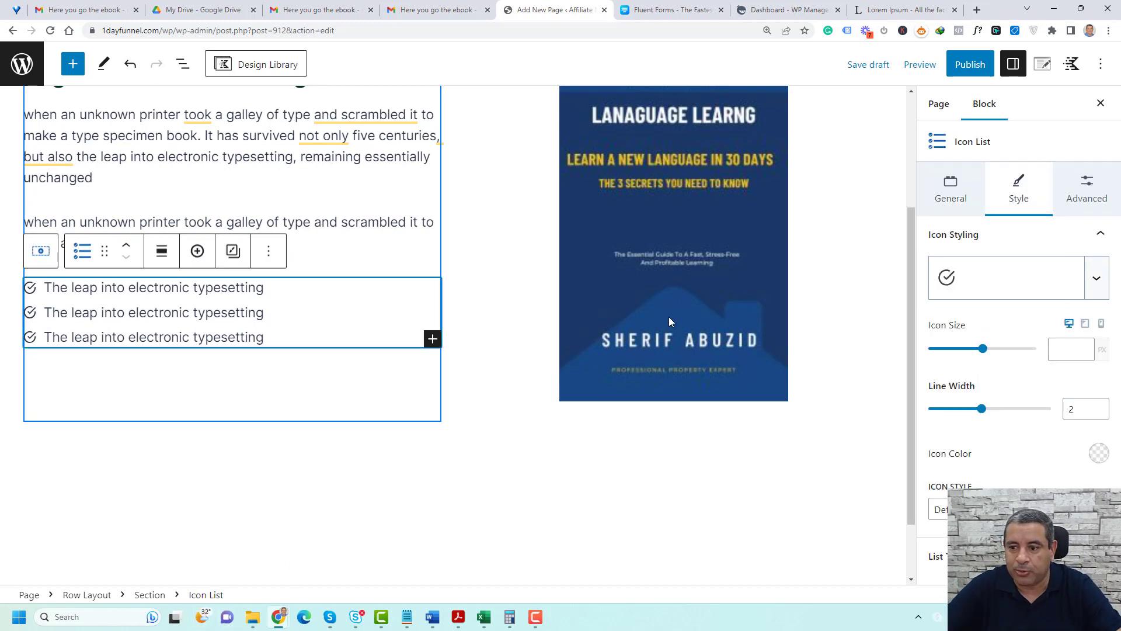
left_click(940, 198)
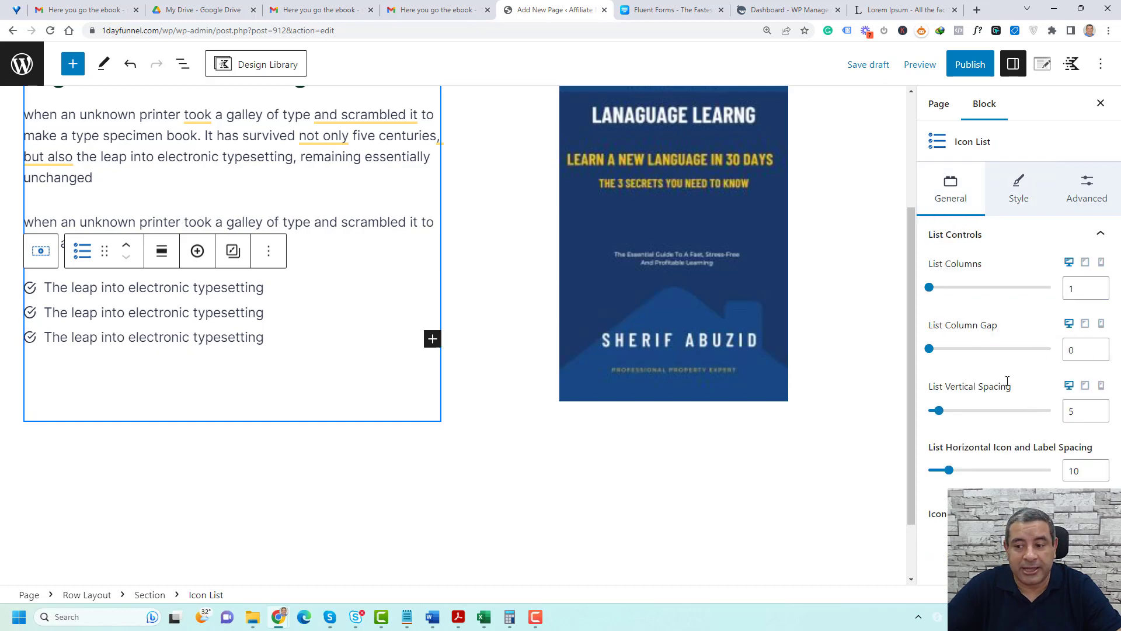
left_click_drag(939, 410, 958, 412)
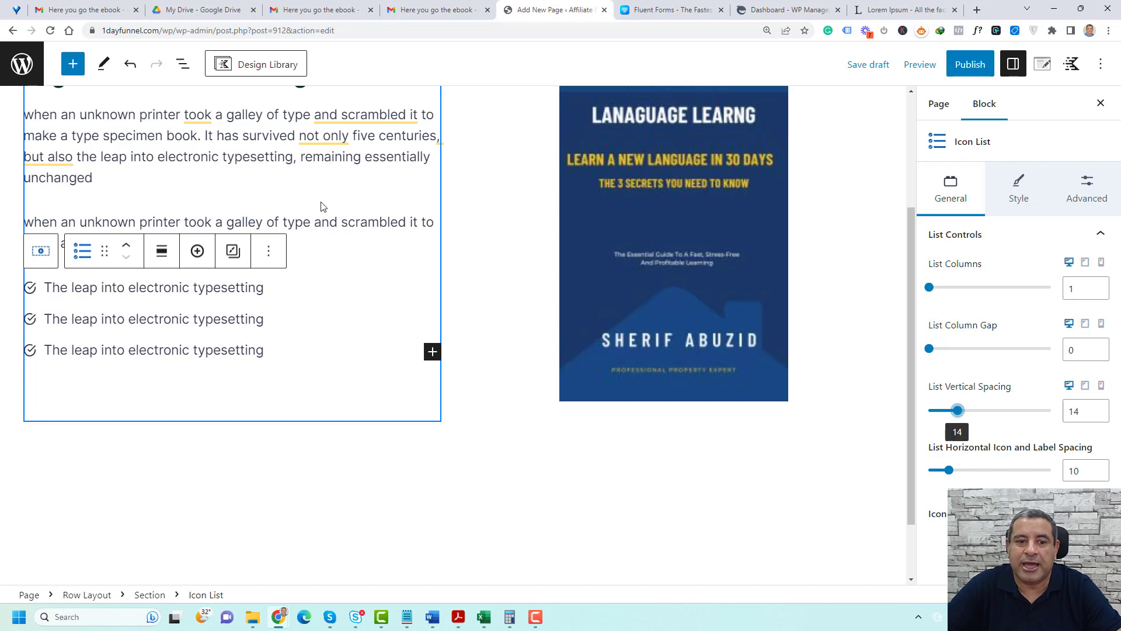
Insert a Buttons block directly after the icon list in the text column
left_click(329, 242)
scroll(319, 348, "down", 1)
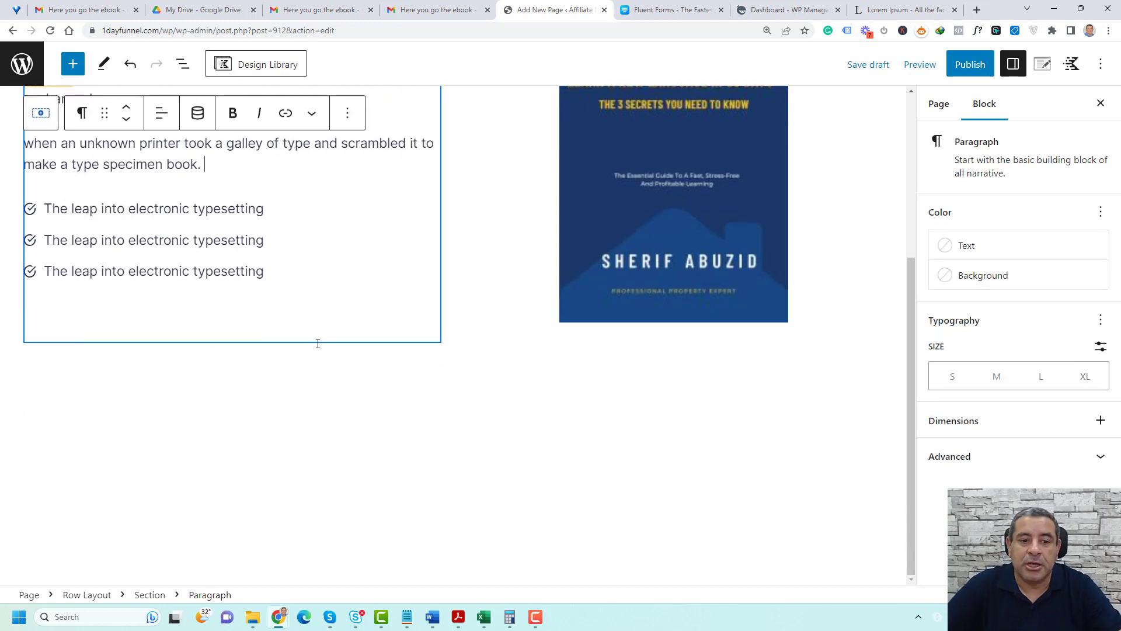
left_click(294, 266)
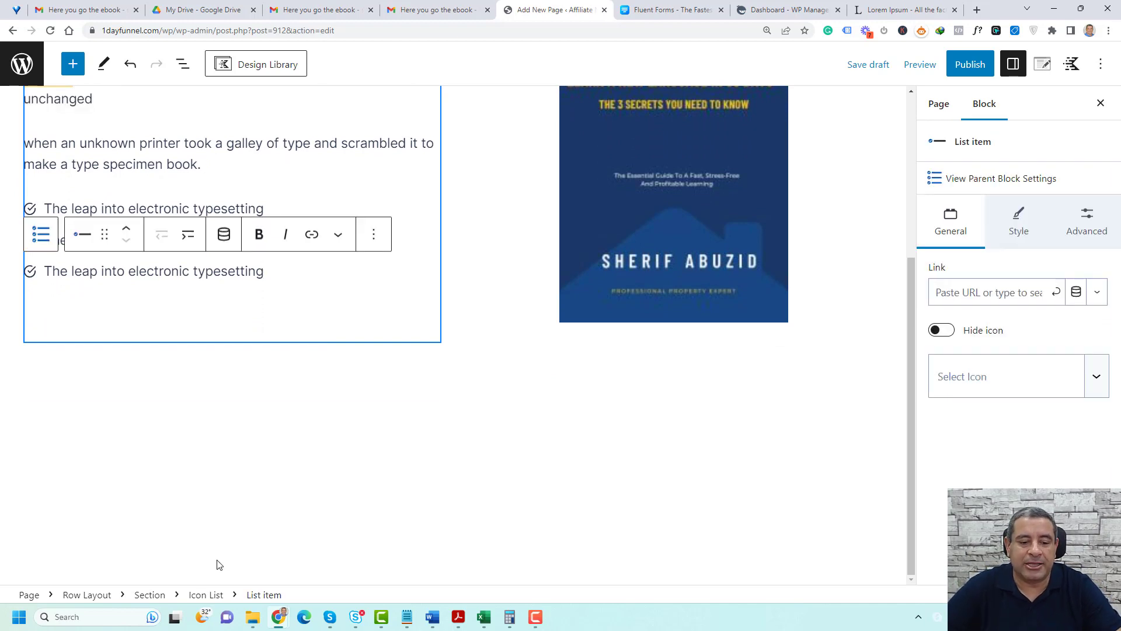
left_click(206, 595)
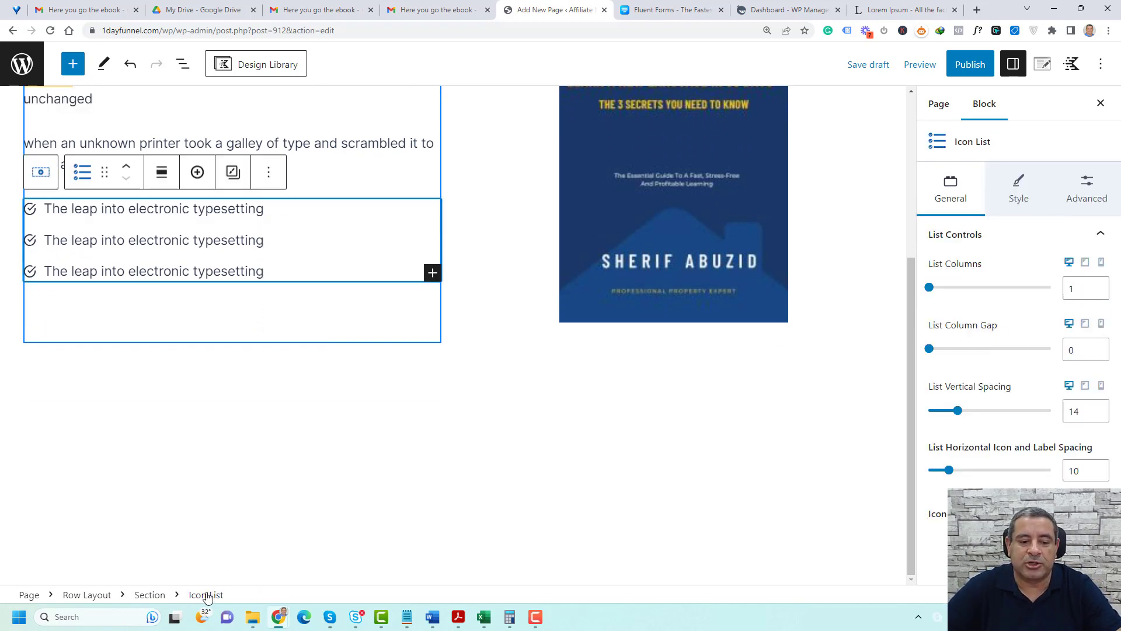
left_click(270, 175)
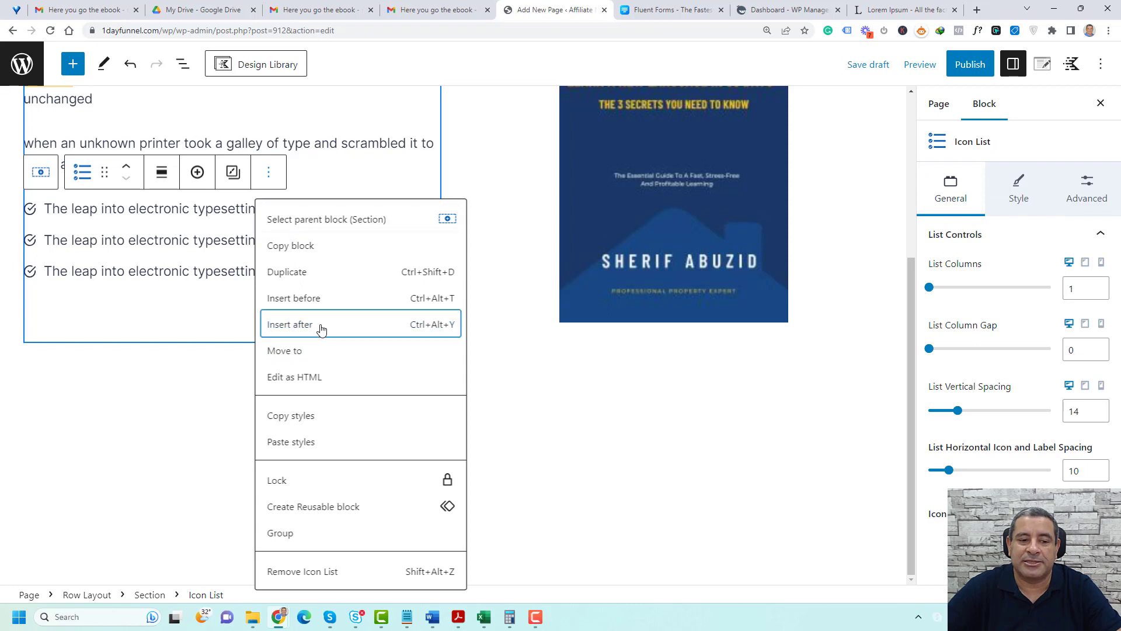
left_click(321, 329)
left_click(433, 309)
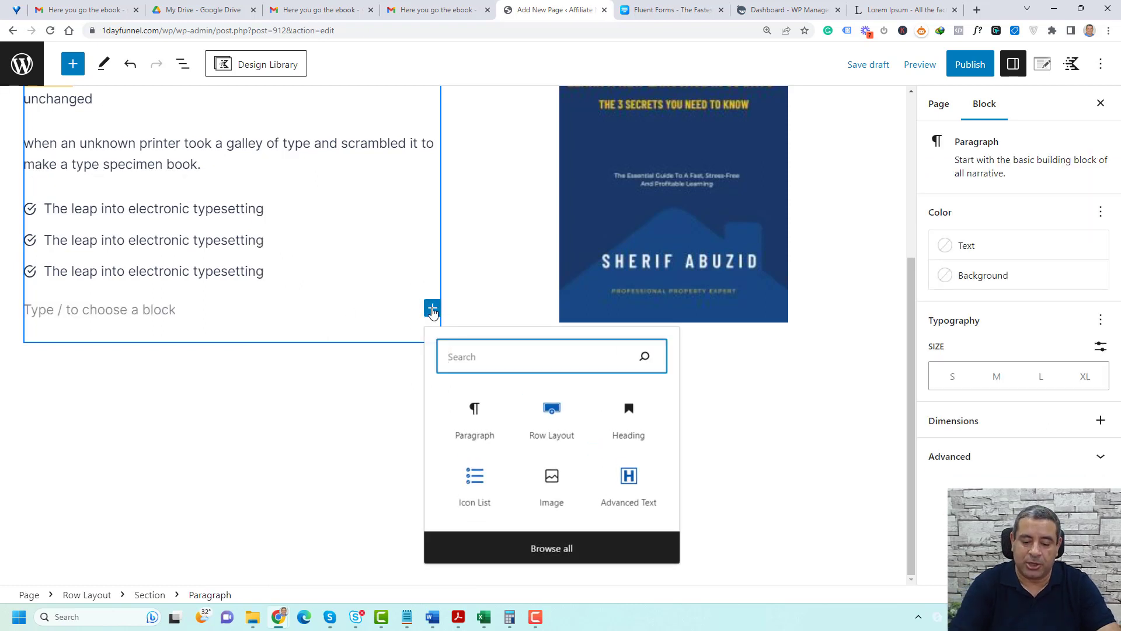
type("BU")
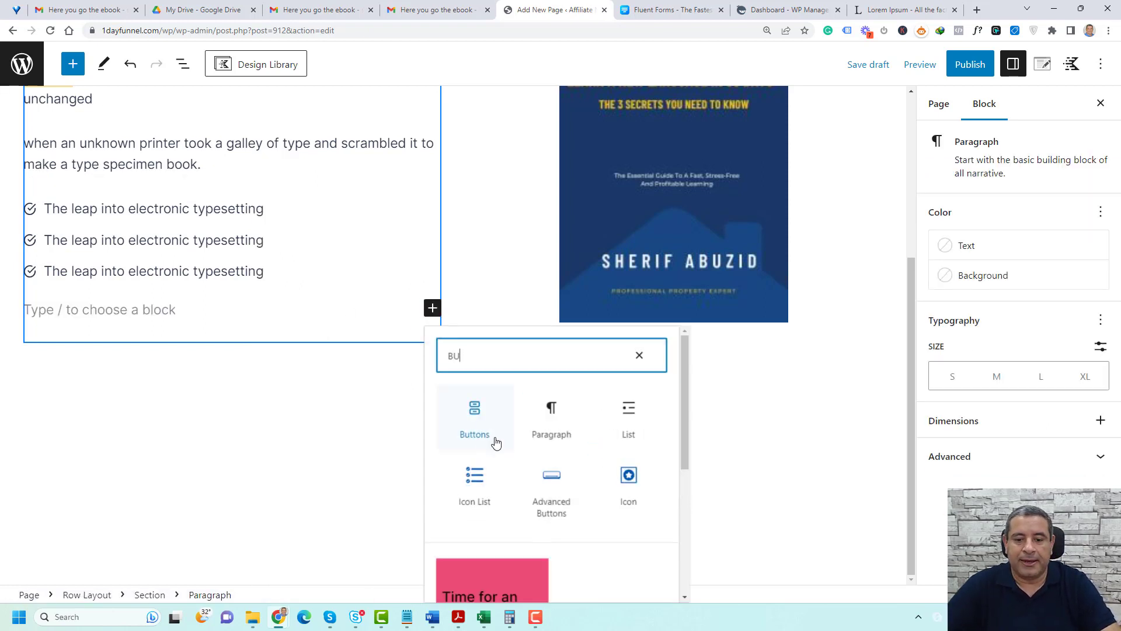
left_click(472, 431)
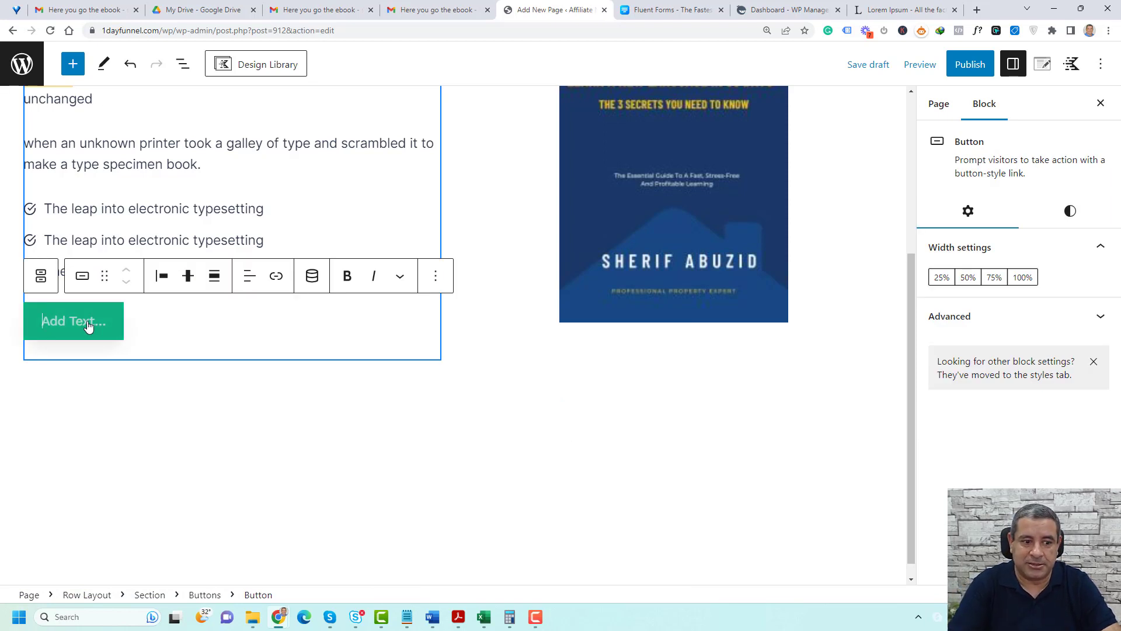
Label the button "Buy The Ebook Now!" and publish the page
type("Buy The Ebook Now!")
scroll(468, 325, "up", 1)
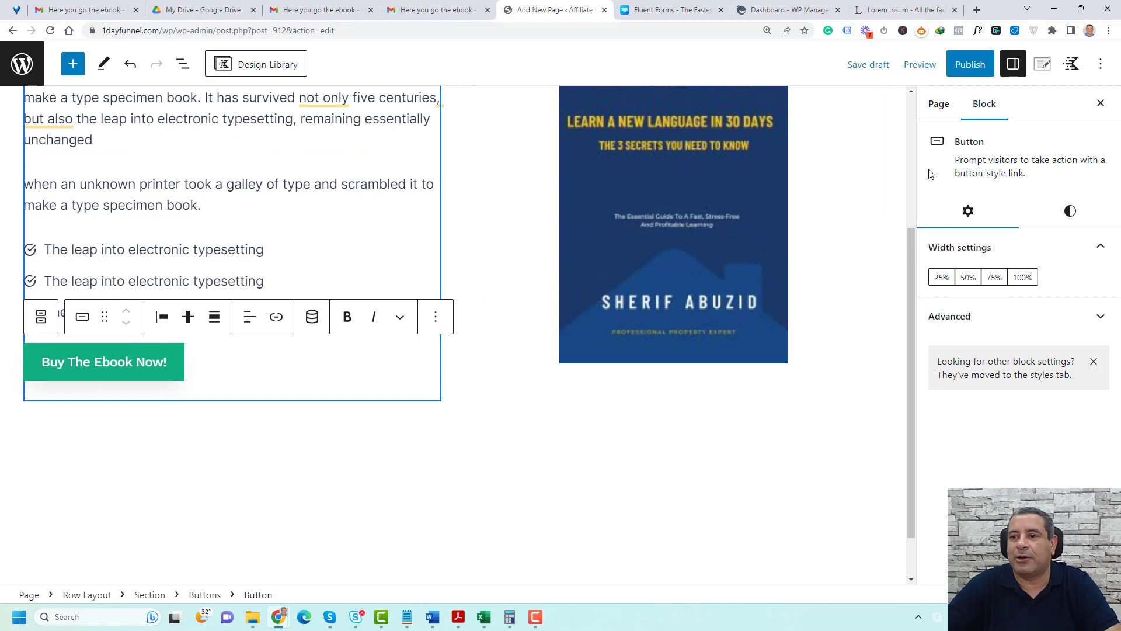
left_click(969, 65)
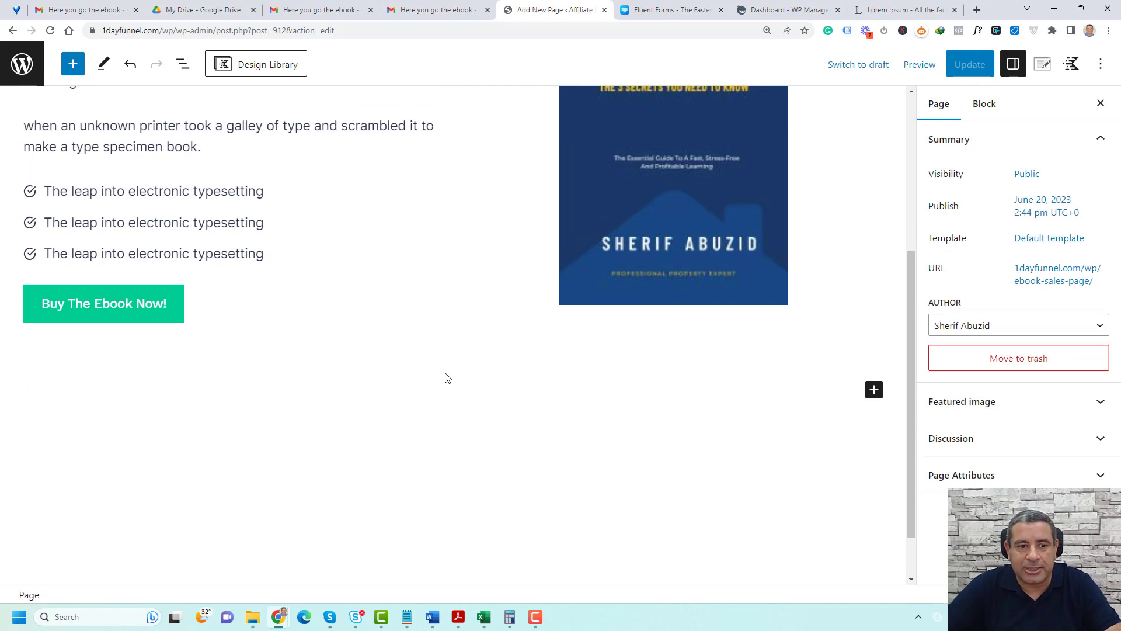
Add a single-column Row Layout below the two-column section
left_click(873, 389)
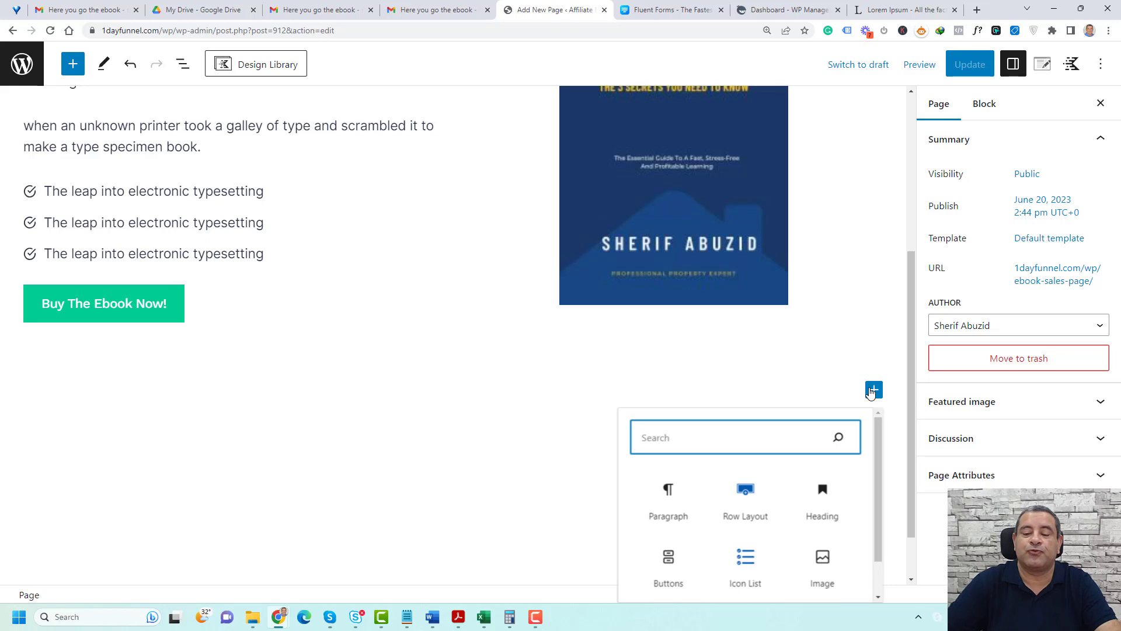
left_click(764, 506)
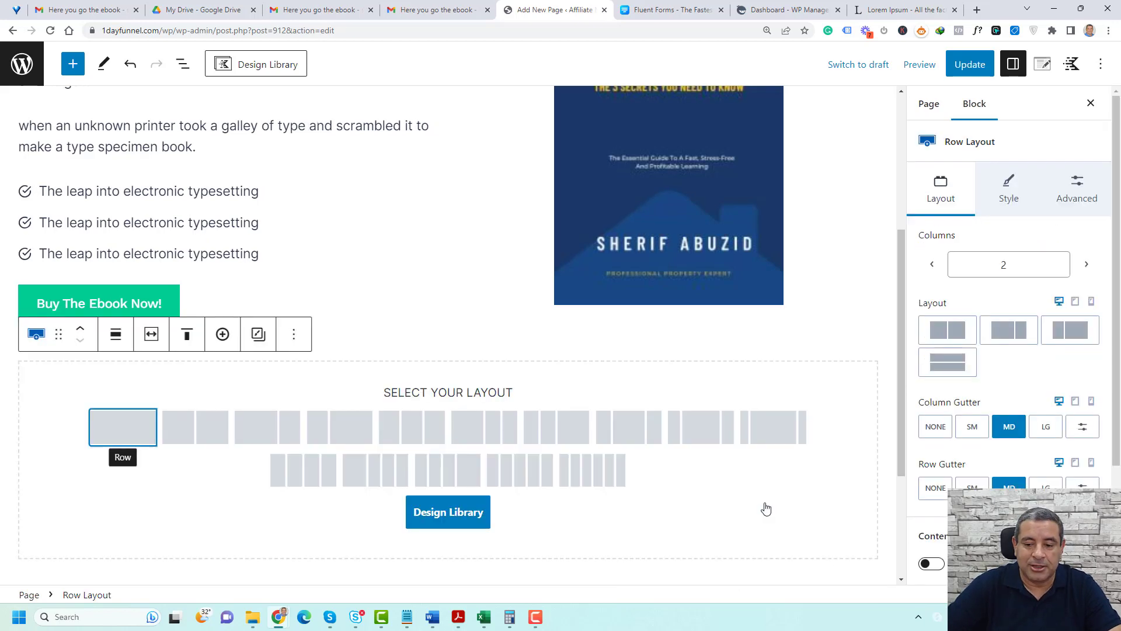
left_click(131, 431)
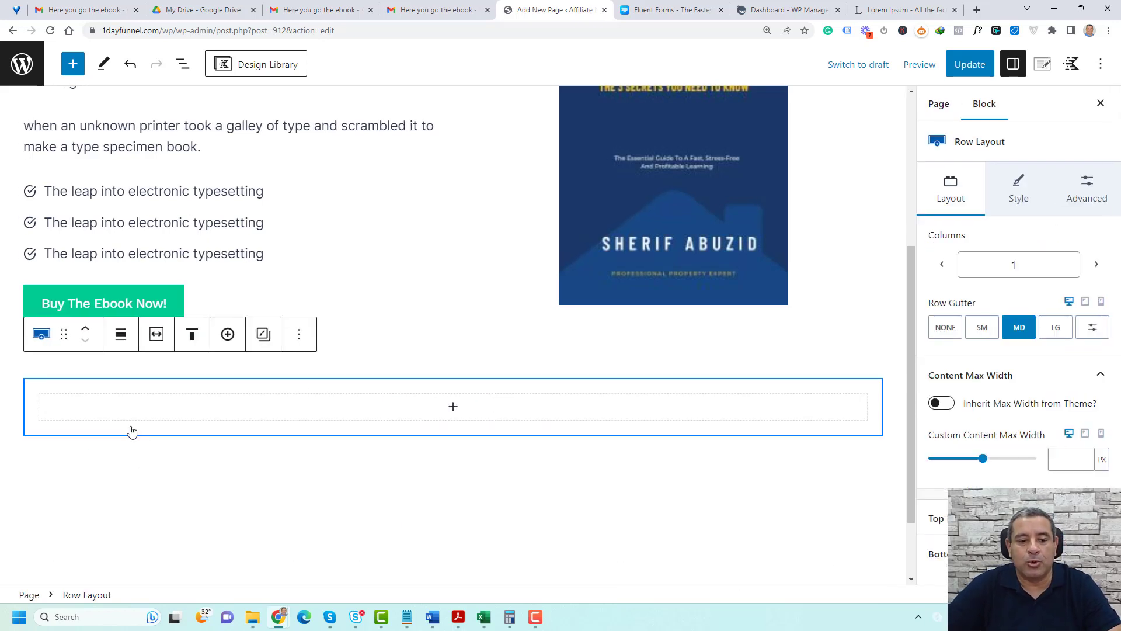
Insert a centered H2 heading reading "What Other Say About The Ebook" in the new row
left_click(537, 416)
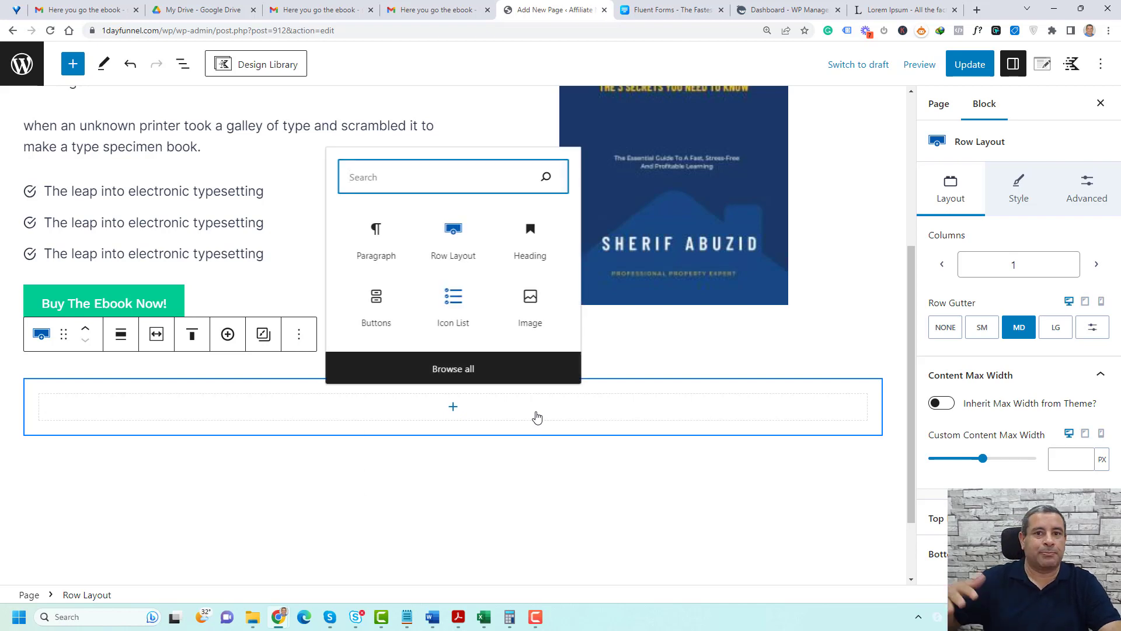
left_click(533, 257)
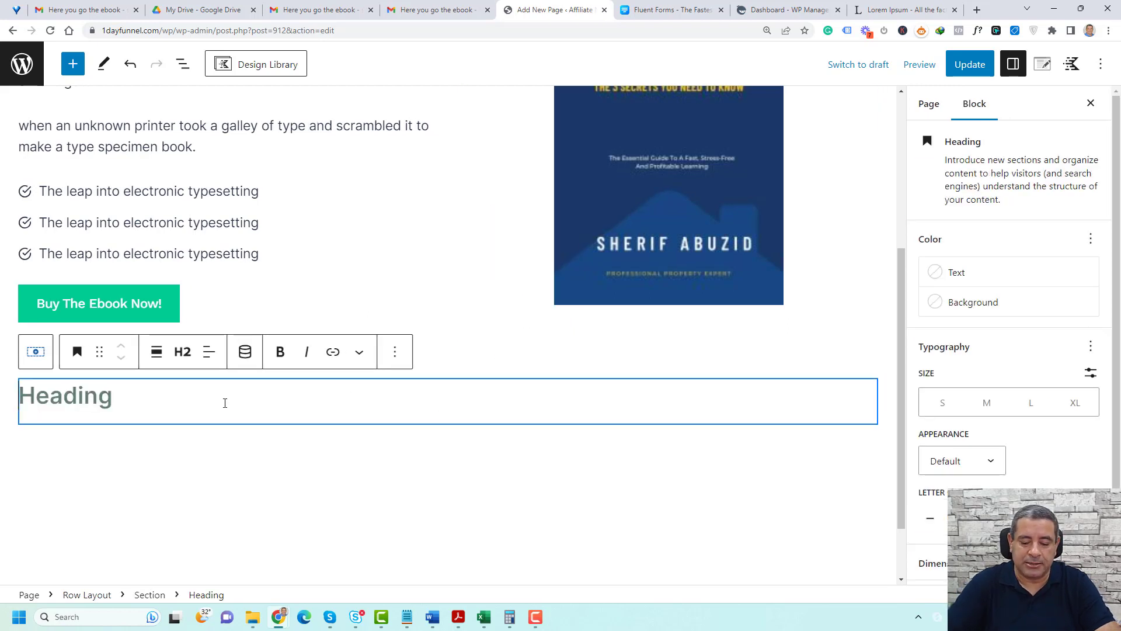
type("What Other Say About The Ebook")
left_click(209, 352)
left_click(280, 428)
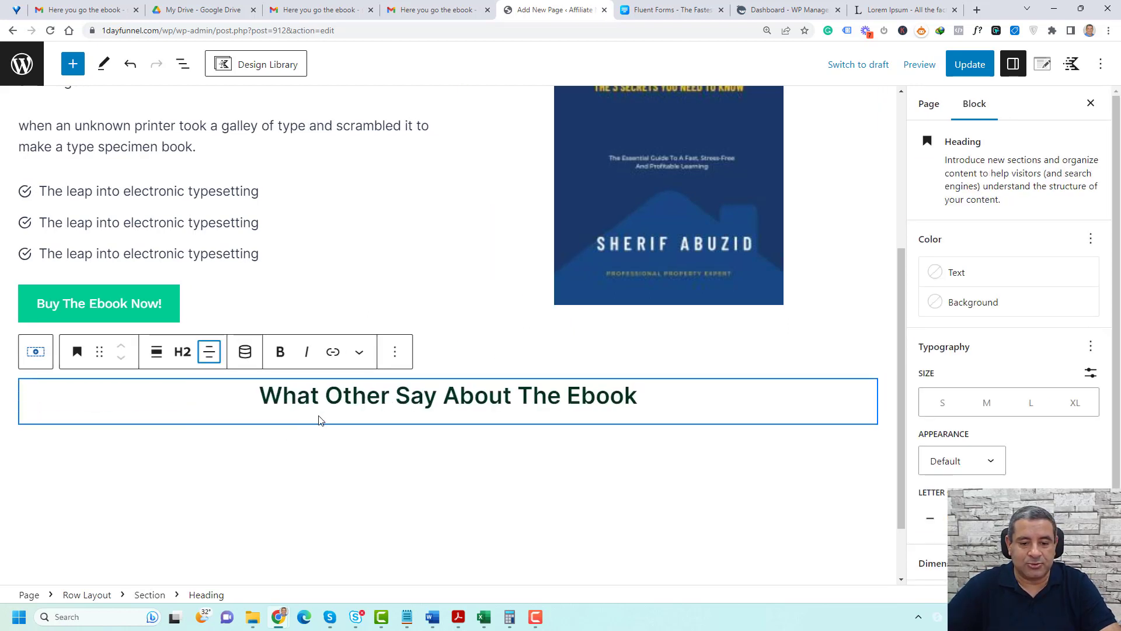
Correct the word "Other" to "Others" in the new heading
left_click(450, 401)
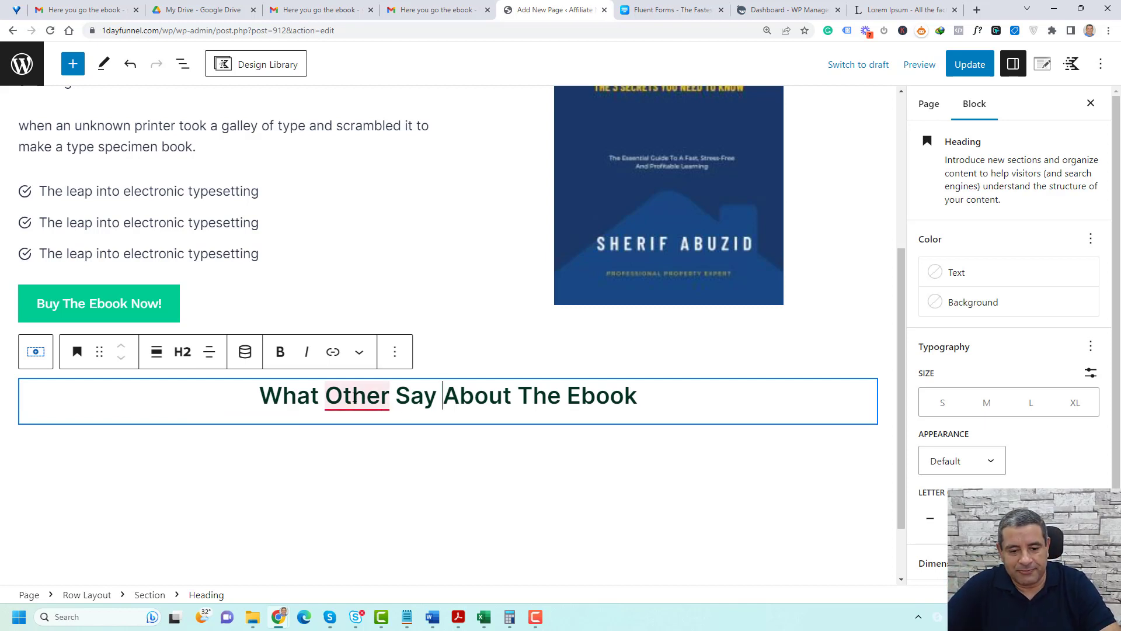
mouse_move(358, 403)
left_click(353, 444)
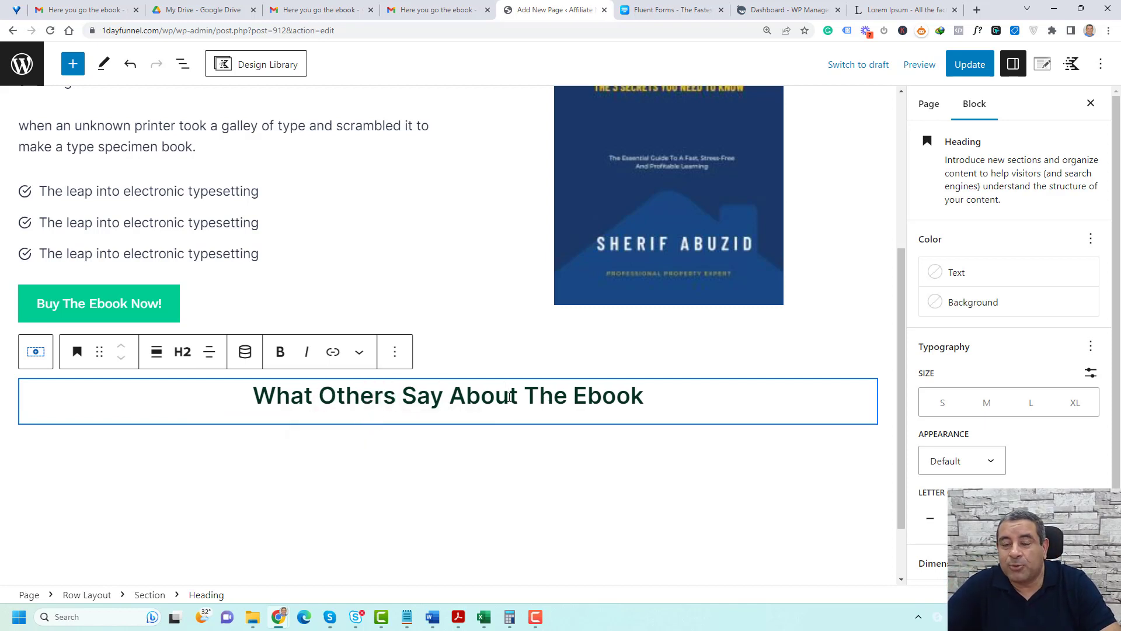
Insert a Testimonials block after the "What Others Say About The Ebook" heading, using the first, borderless initial style
left_click(396, 354)
scroll(426, 313, "down", 2)
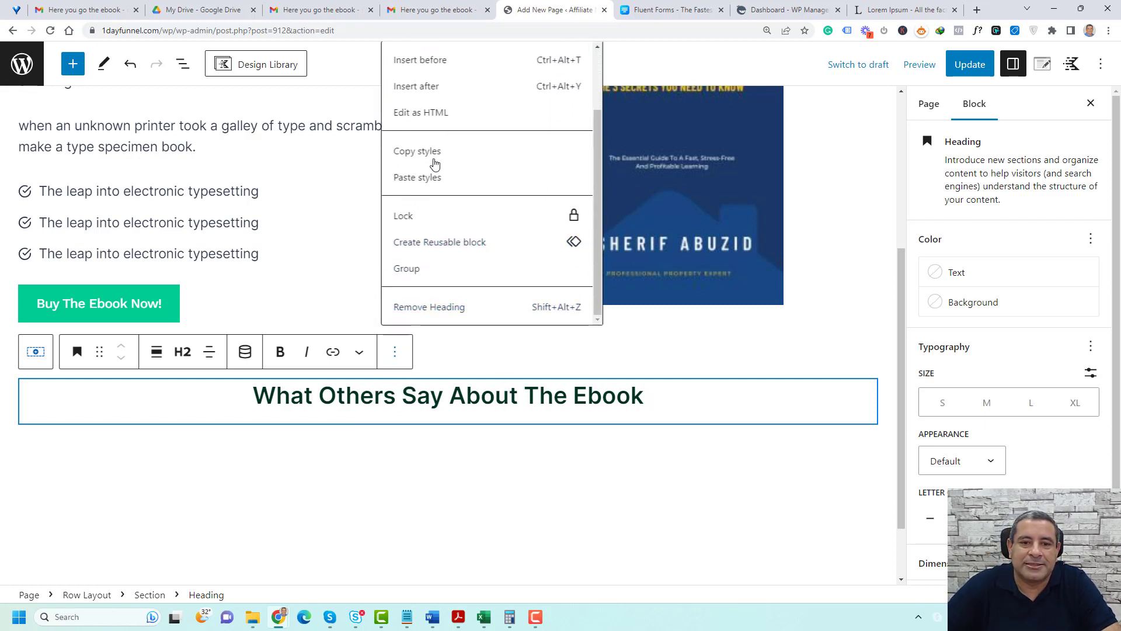
scroll(433, 158, "up", 2)
left_click(416, 166)
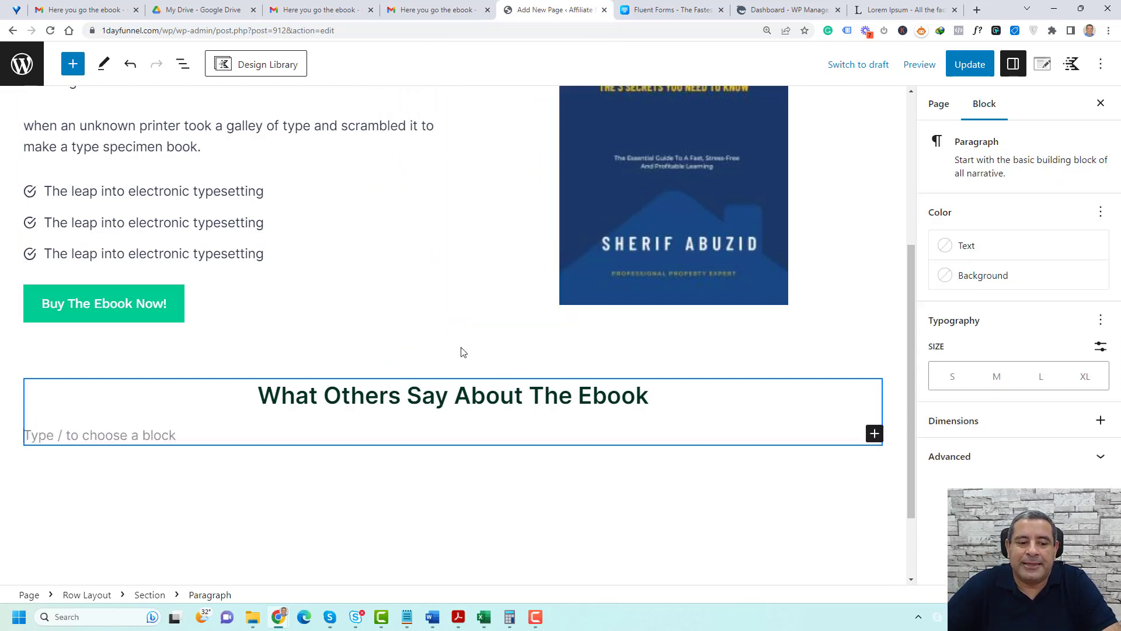
left_click(875, 433)
type("tes")
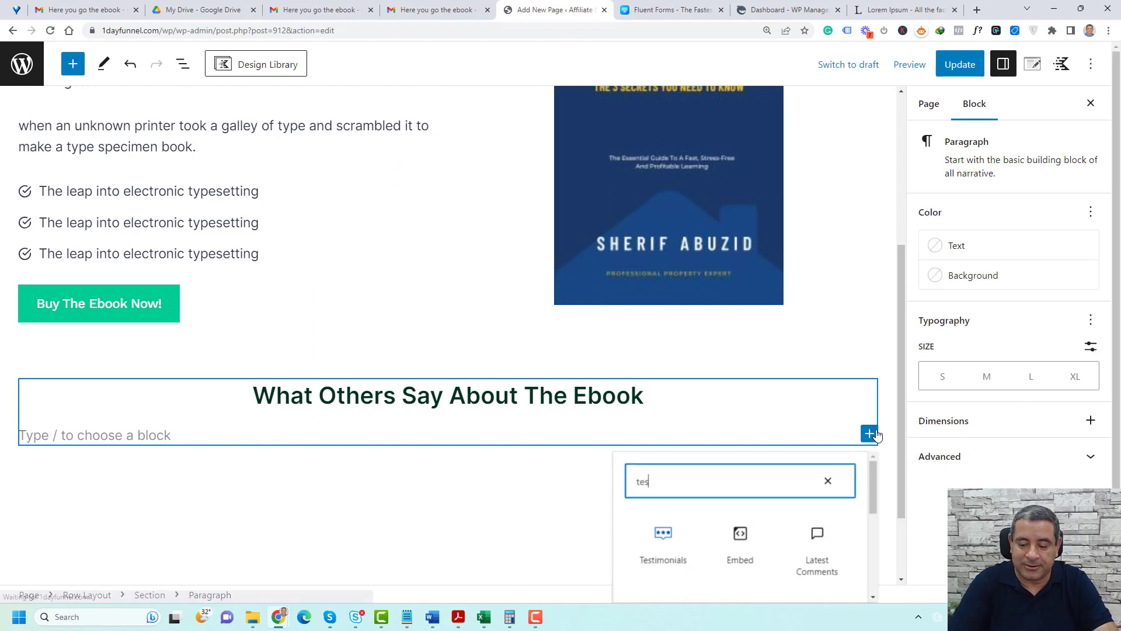
left_click(663, 546)
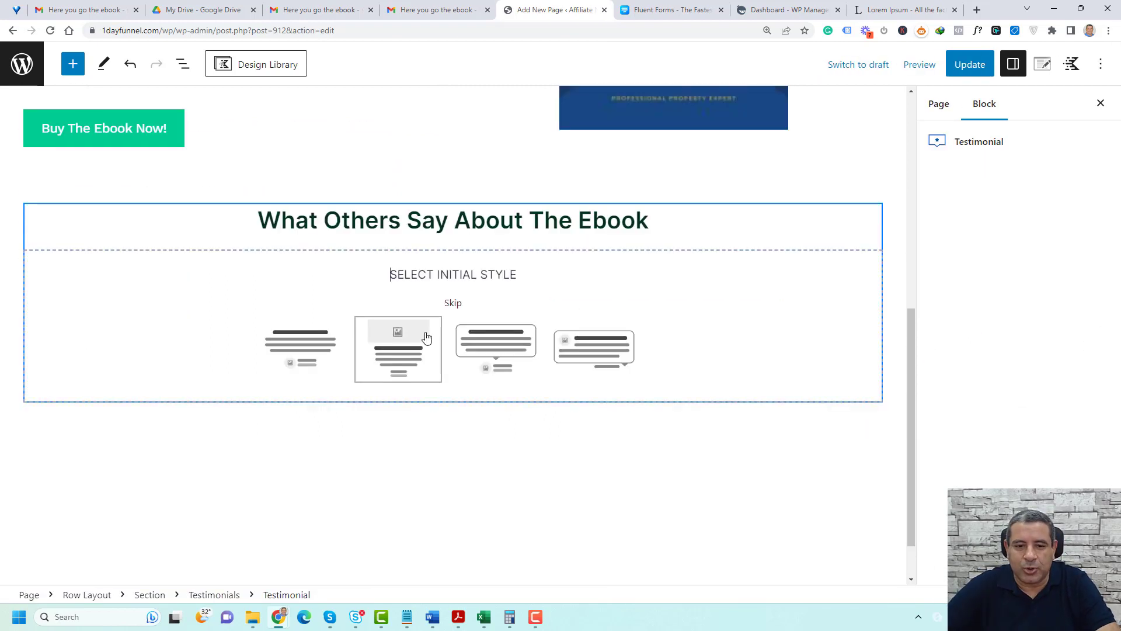
left_click(325, 345)
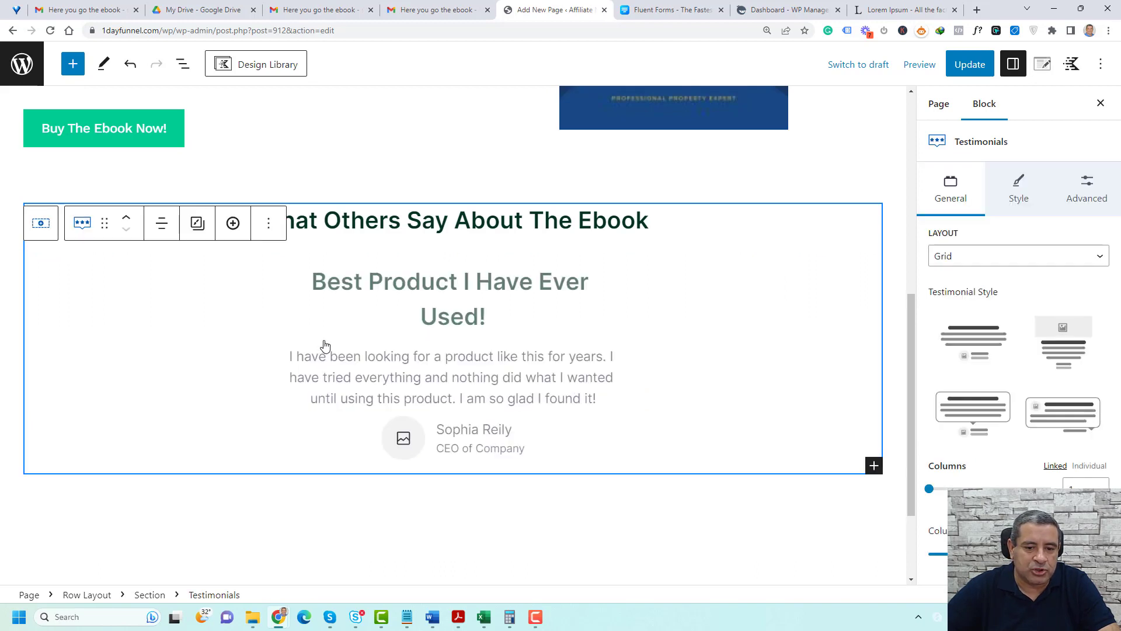
Title the testimonial "The Best Ebook" and paste the Lorem Ipsum passage starting "when an unknown printer took a galley" as its text
left_click(438, 284)
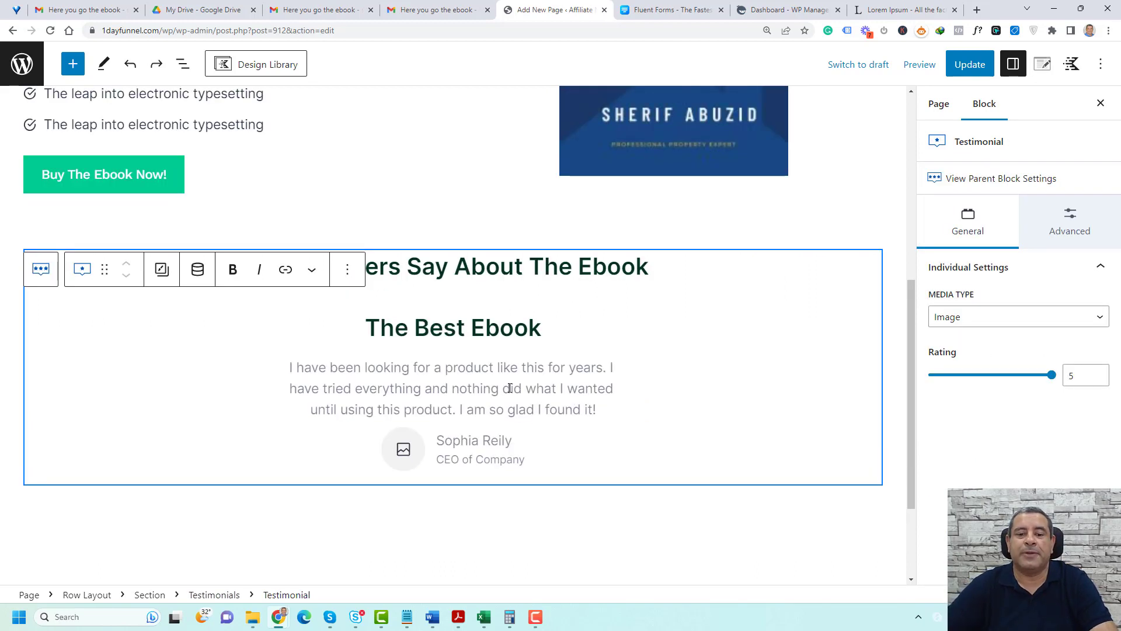
type("when an unknown printer took a galley of type and scrambled it to make a type specimen book. It has survived not only five centuries, but also the leap into electronic typesetting, remaining essentially unchanged")
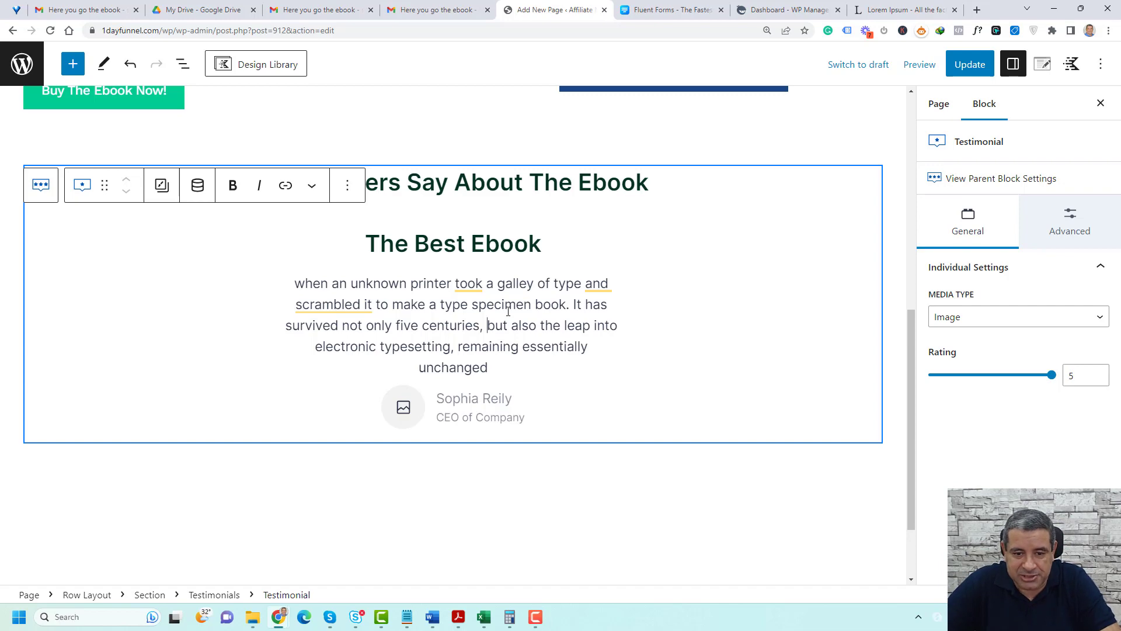
Add the Media Library portrait of the woman with dark curly hair as the testimonial's image
left_click(393, 408)
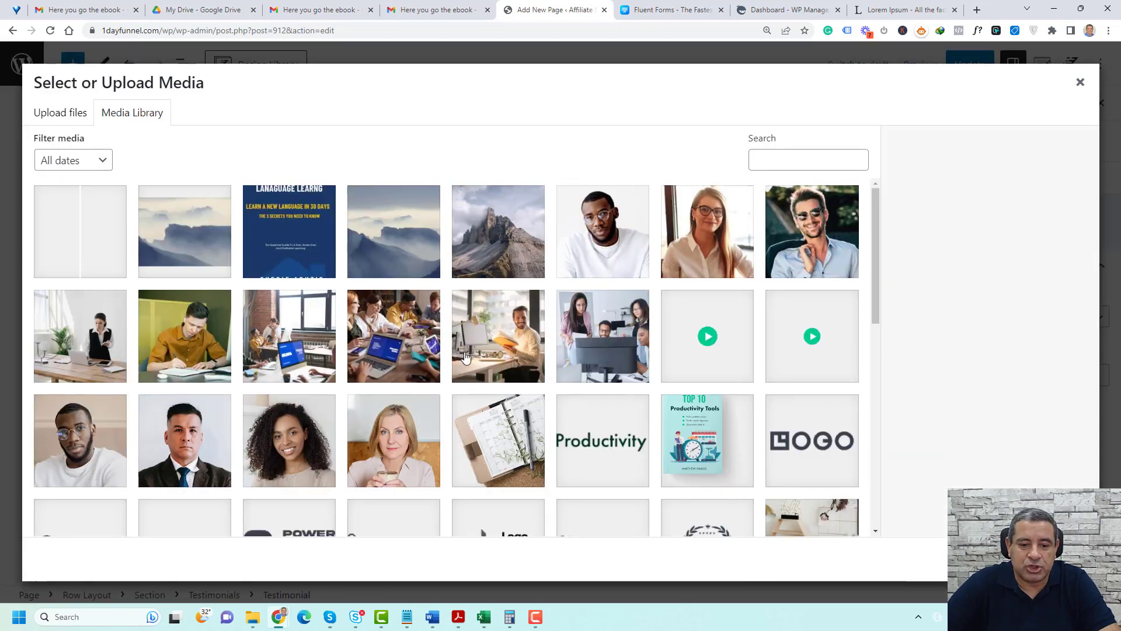
scroll(281, 380, "down", 2)
left_click(295, 335)
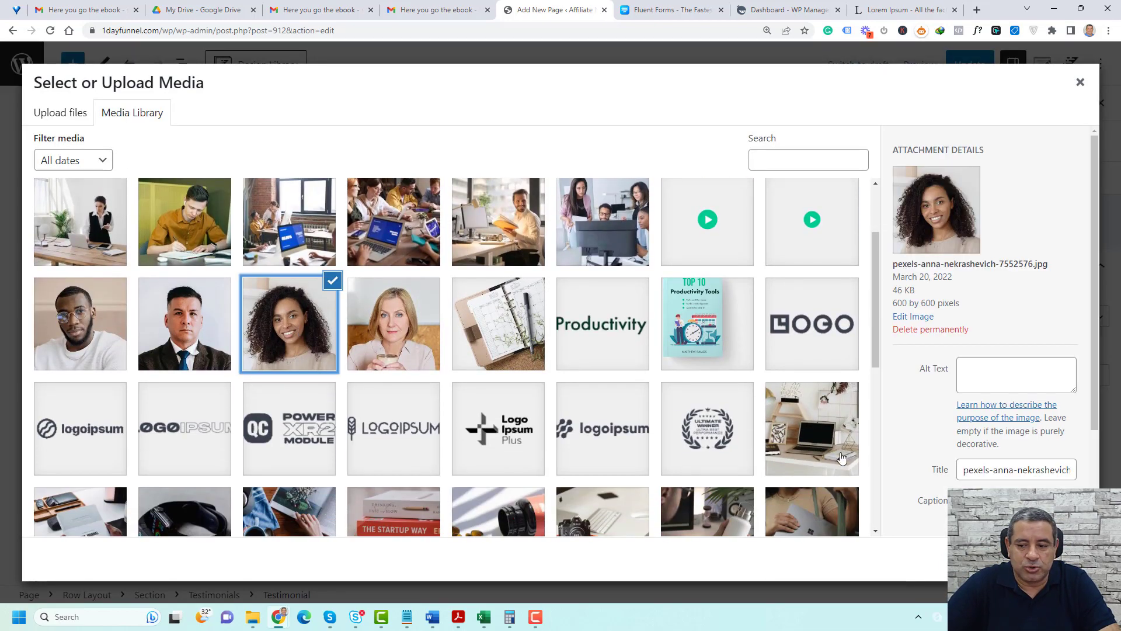
left_click(1063, 559)
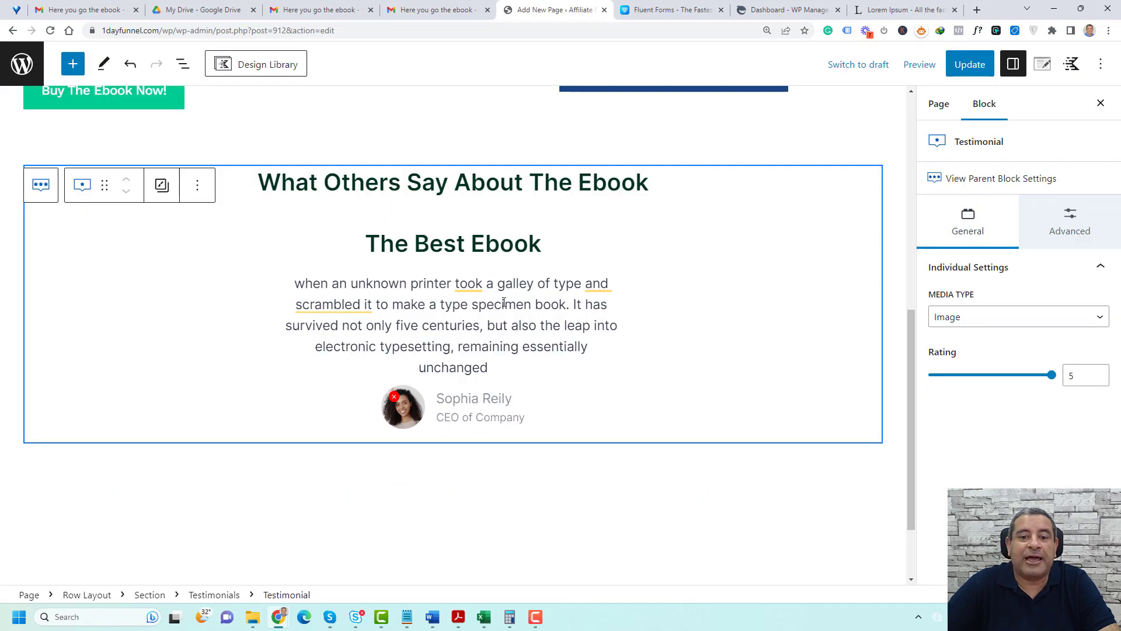
Give the Testimonials container background the hex color F5F2ED, and lighten it to a near-white shade
left_click(504, 303)
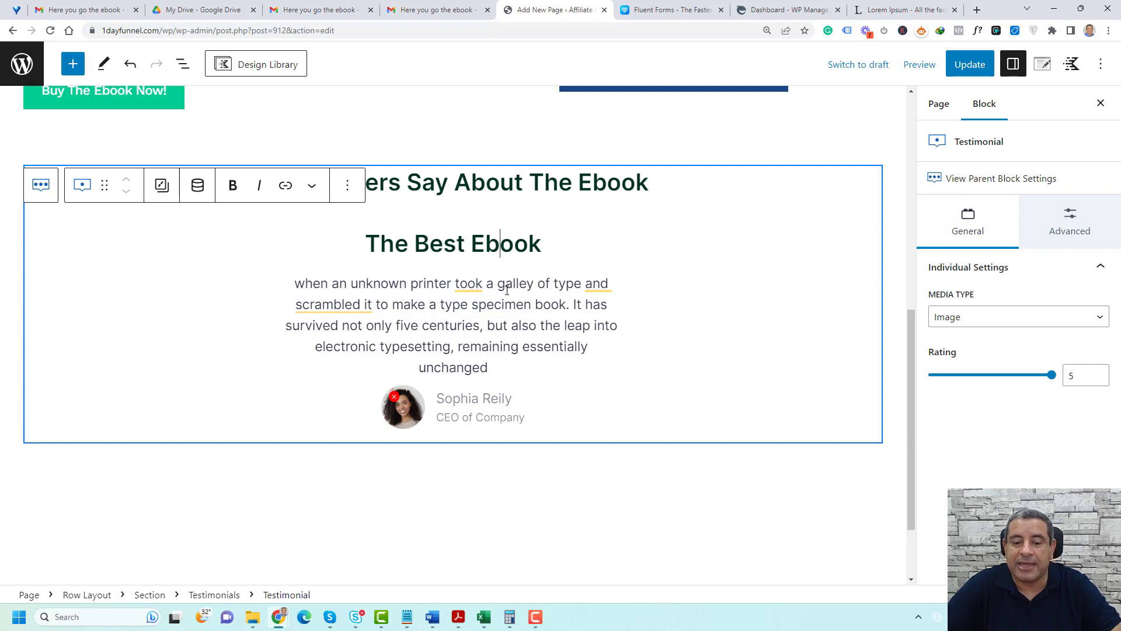
left_click(214, 595)
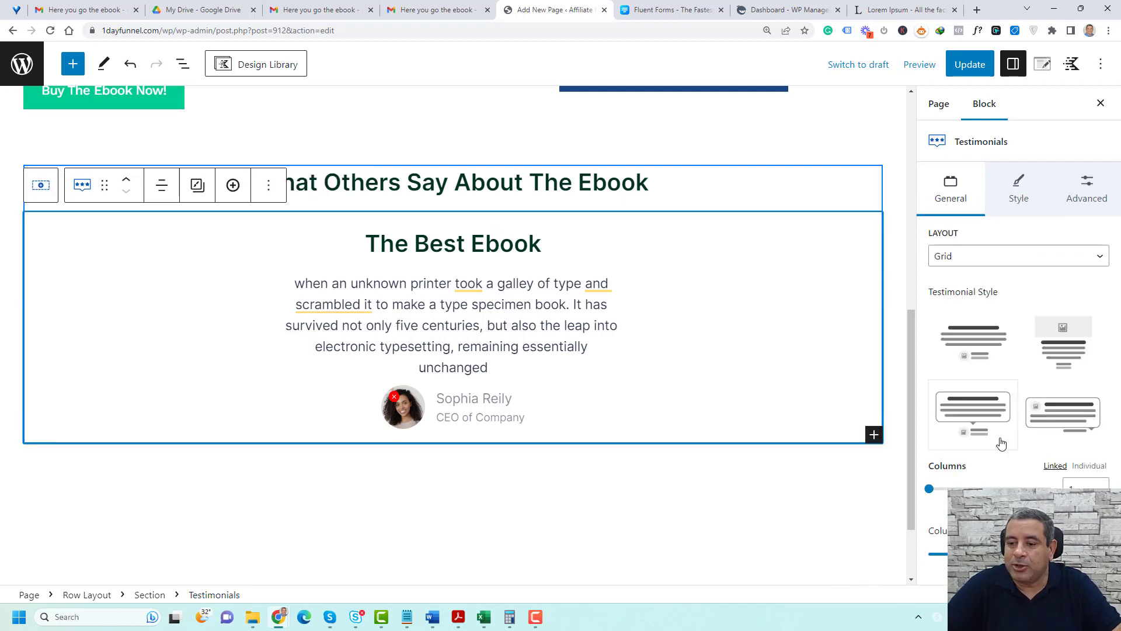
left_click(1016, 185)
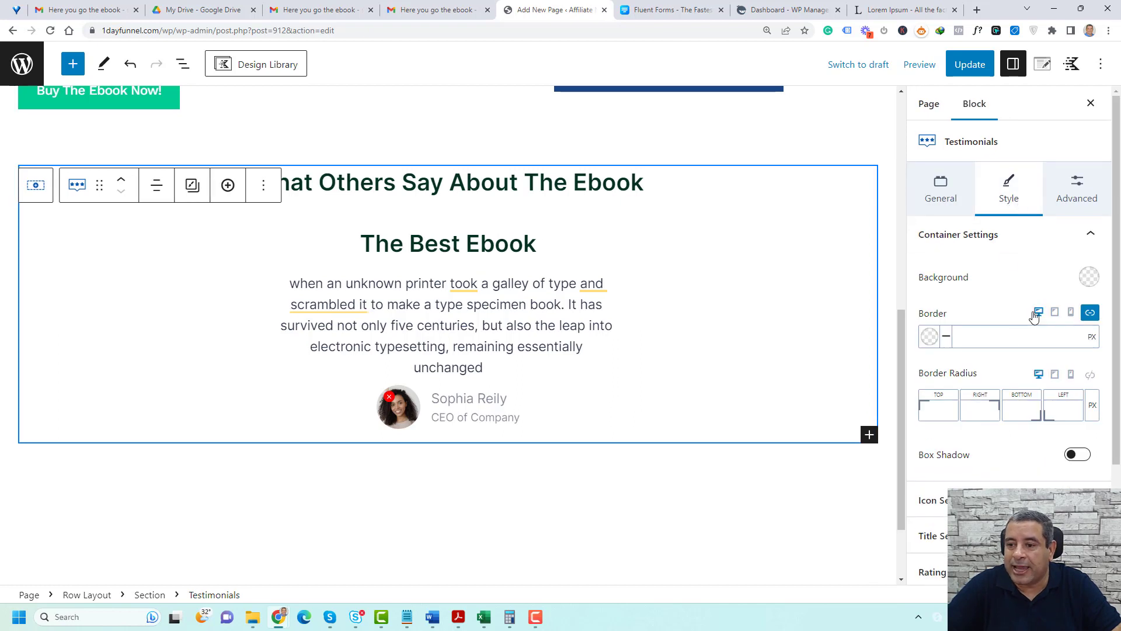
left_click(1090, 277)
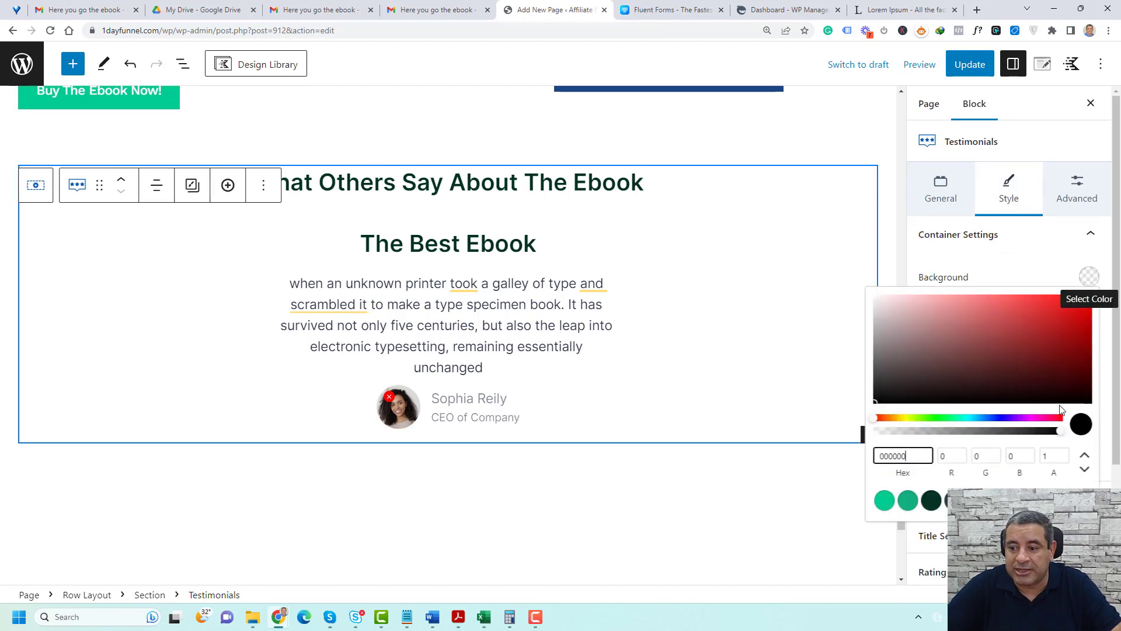
key("ctrl+a")
type("F5F2ED")
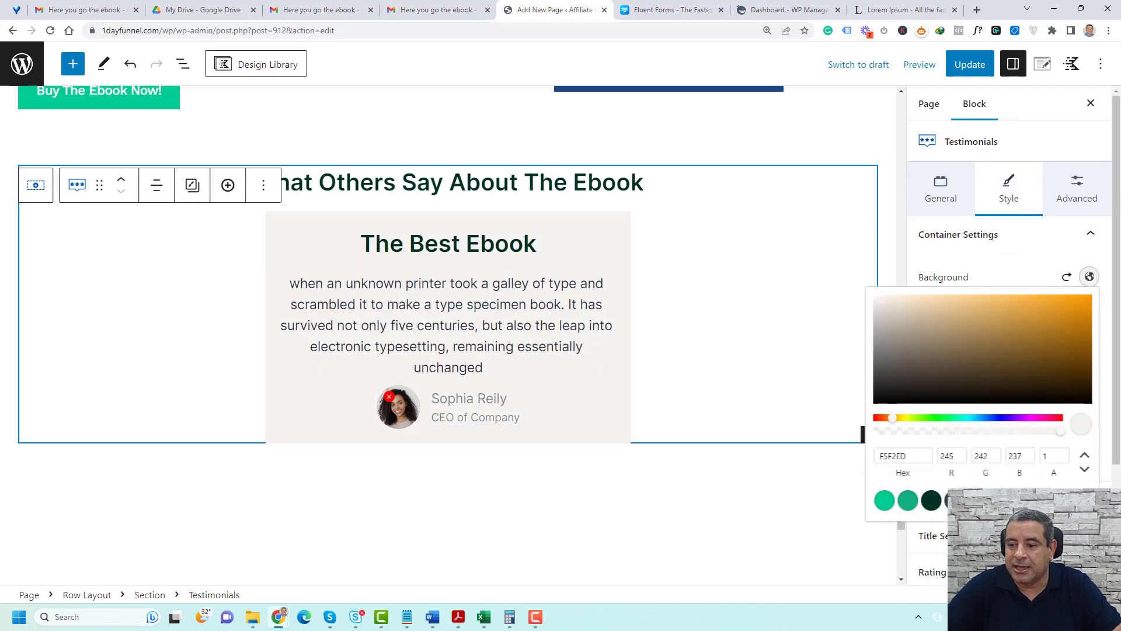
left_click_drag(880, 298, 875, 296)
left_click(996, 264)
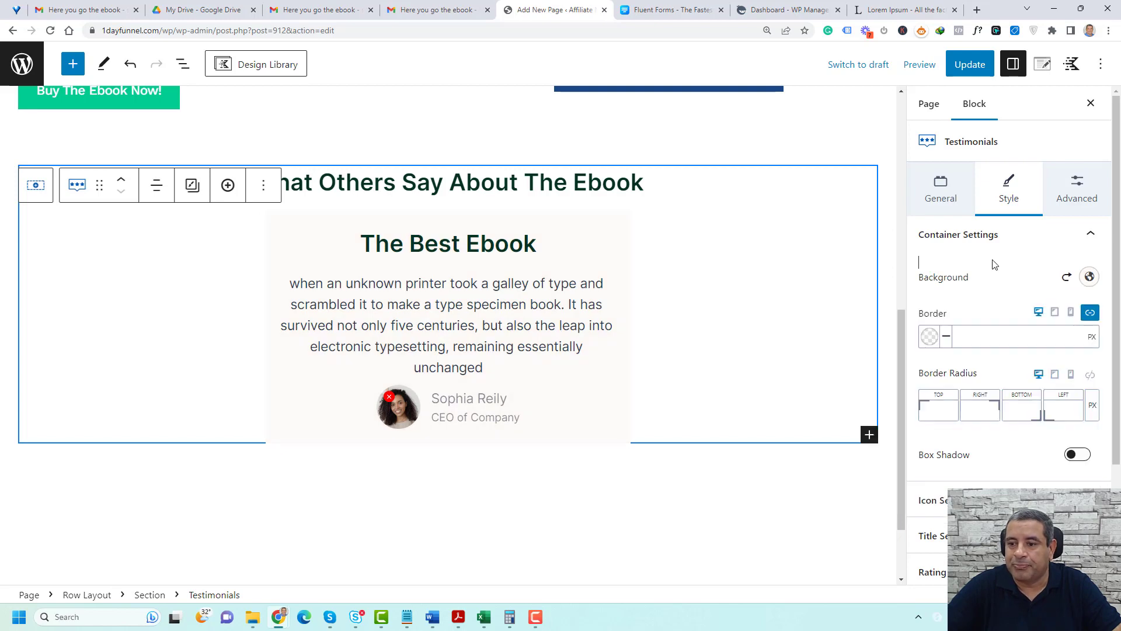
Try a box shadow on the testimonial container and switch it off again
scroll(1021, 400, "down", 3)
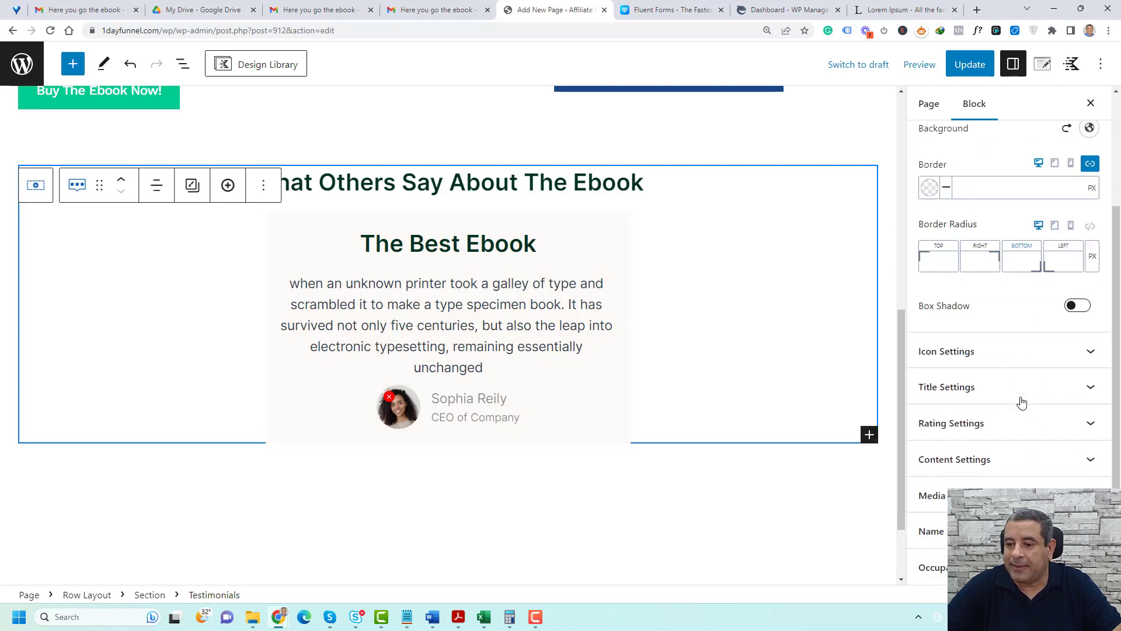
left_click(1077, 306)
left_click(1075, 307)
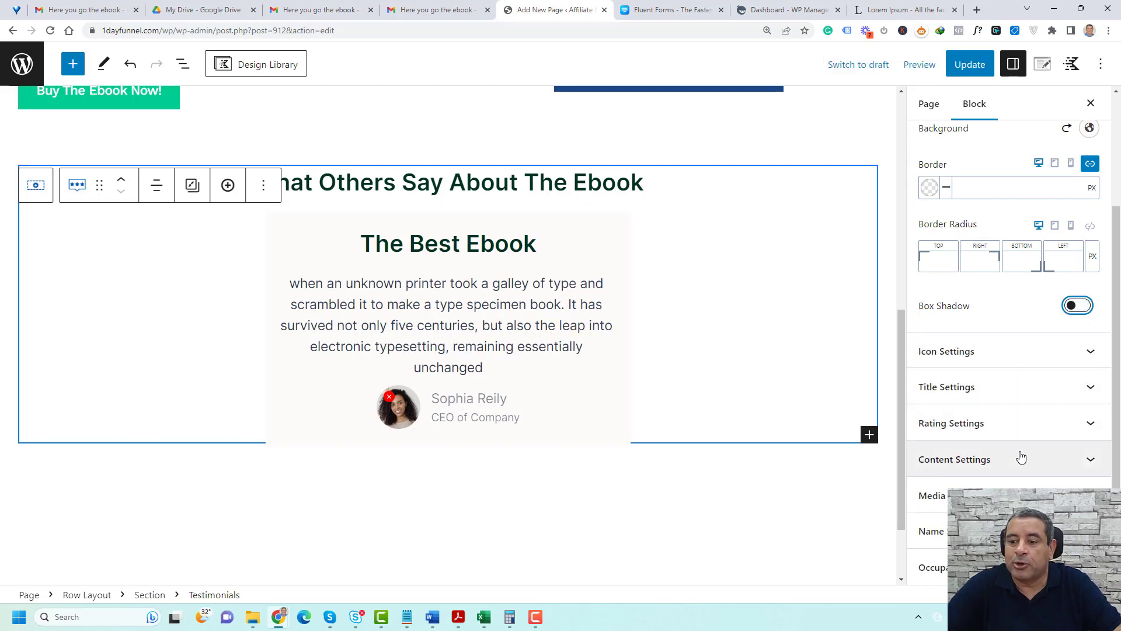
Set the testimonial title's font size to MD in the Testimonials block's title settings
left_click(1000, 391)
scroll(1000, 395, "down", 5)
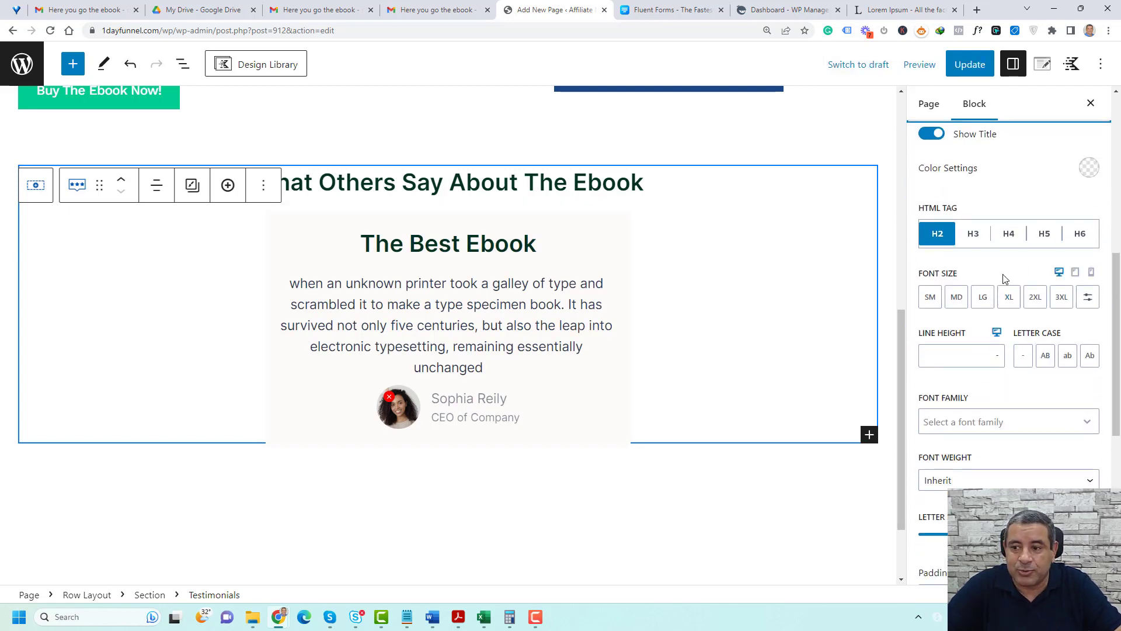
left_click(957, 299)
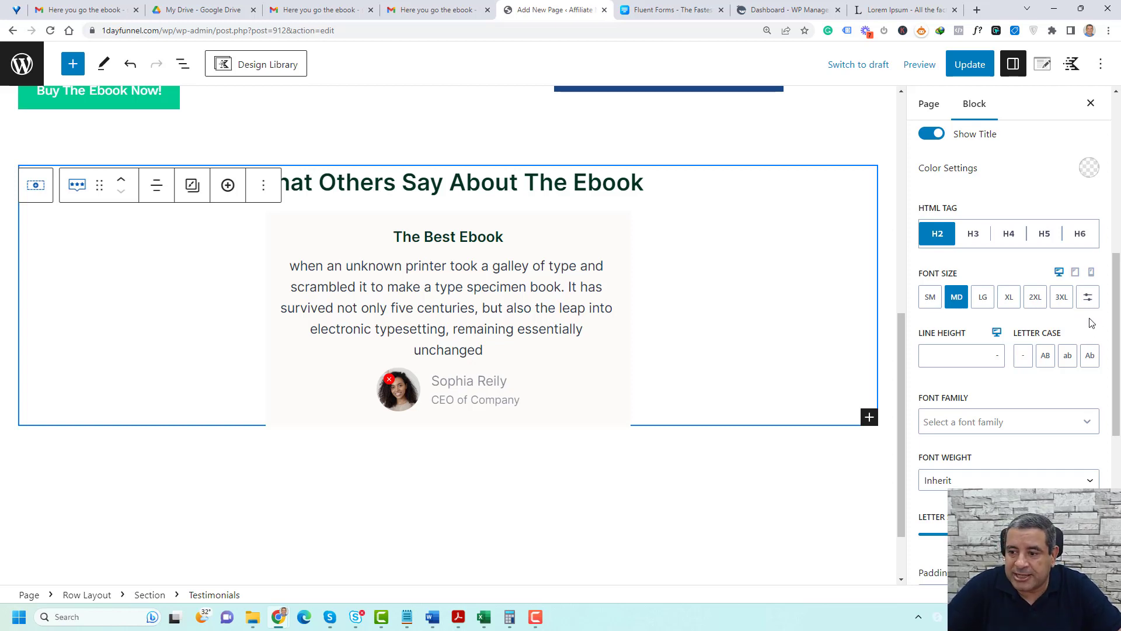
left_click(1087, 296)
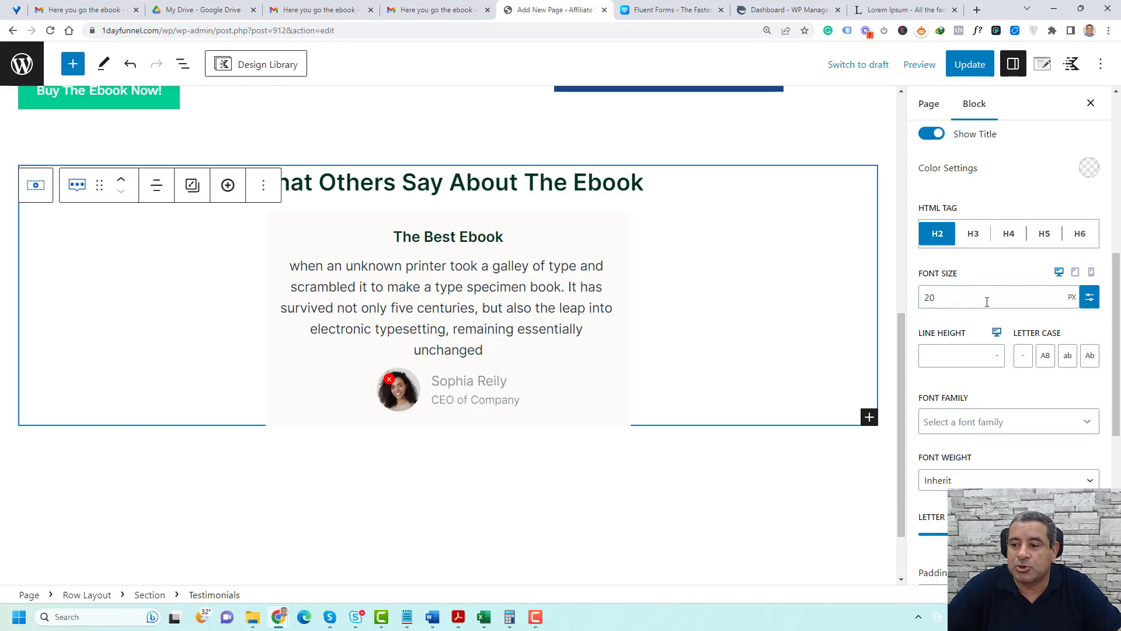
left_click(1089, 298)
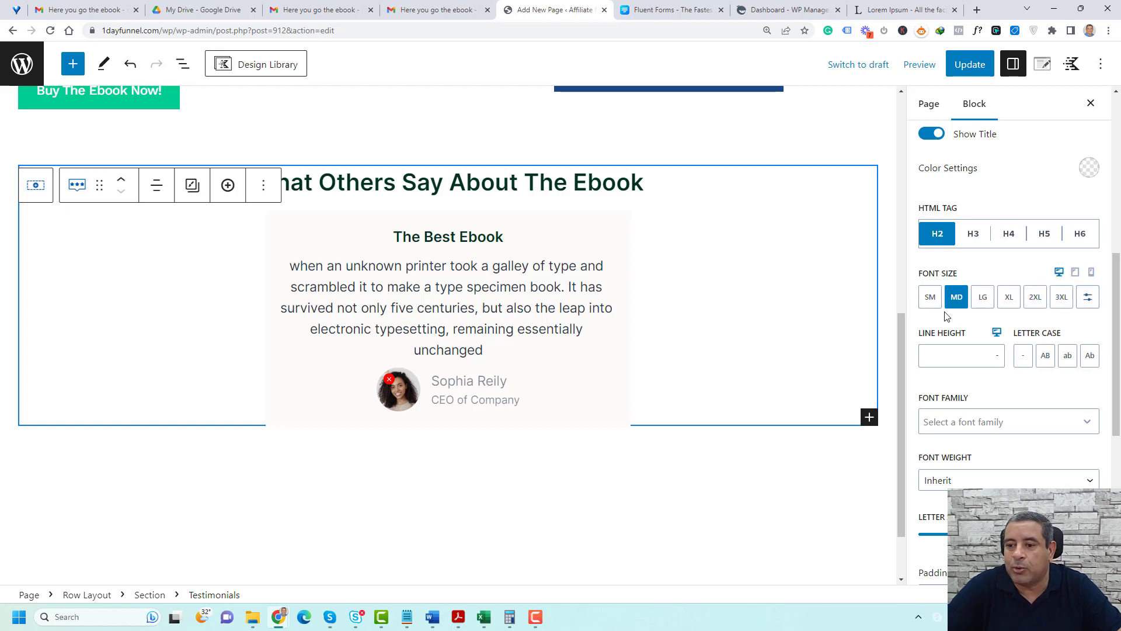
Set the testimonial content's font size to SM in the Testimonials block's content settings
left_click(483, 290)
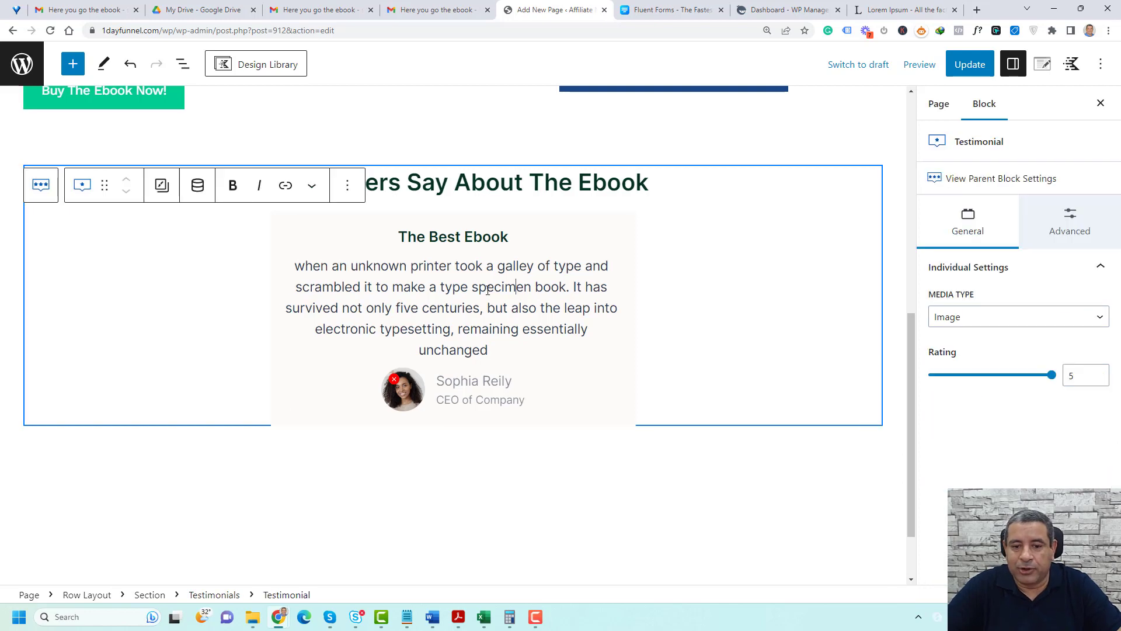
left_click(214, 595)
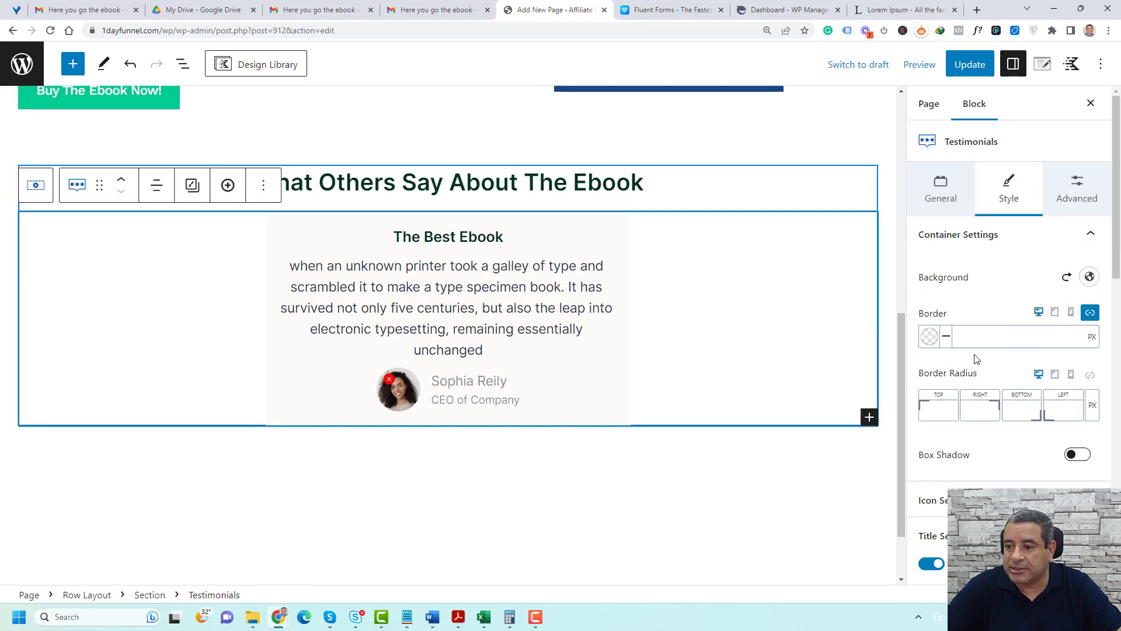
left_click(1026, 249)
scroll(1016, 362, "down", 1)
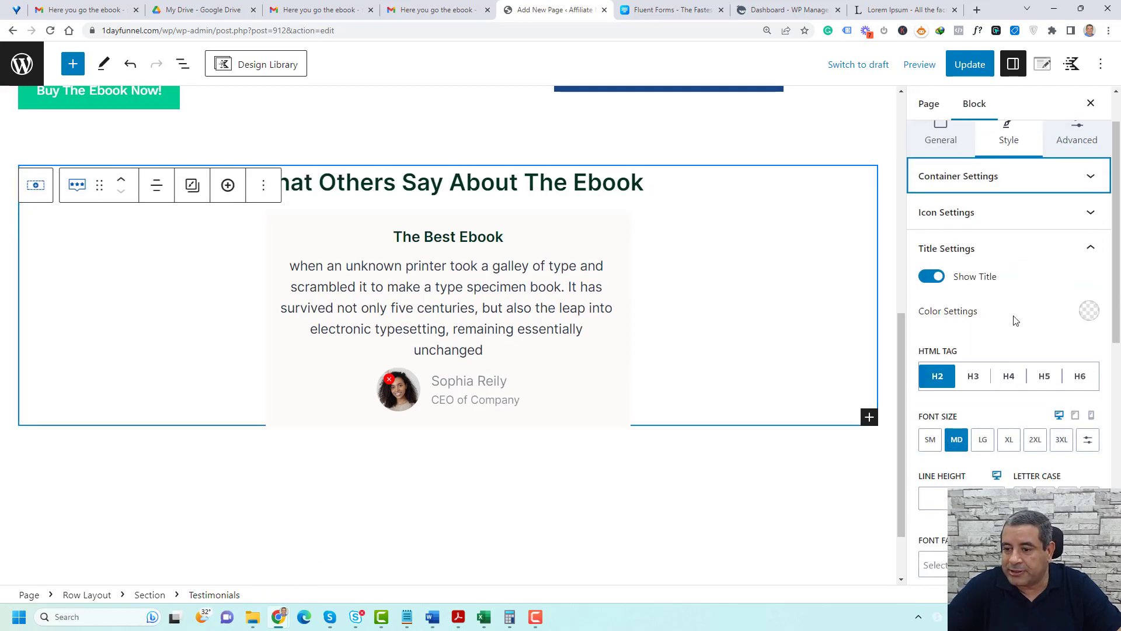
left_click(1007, 257)
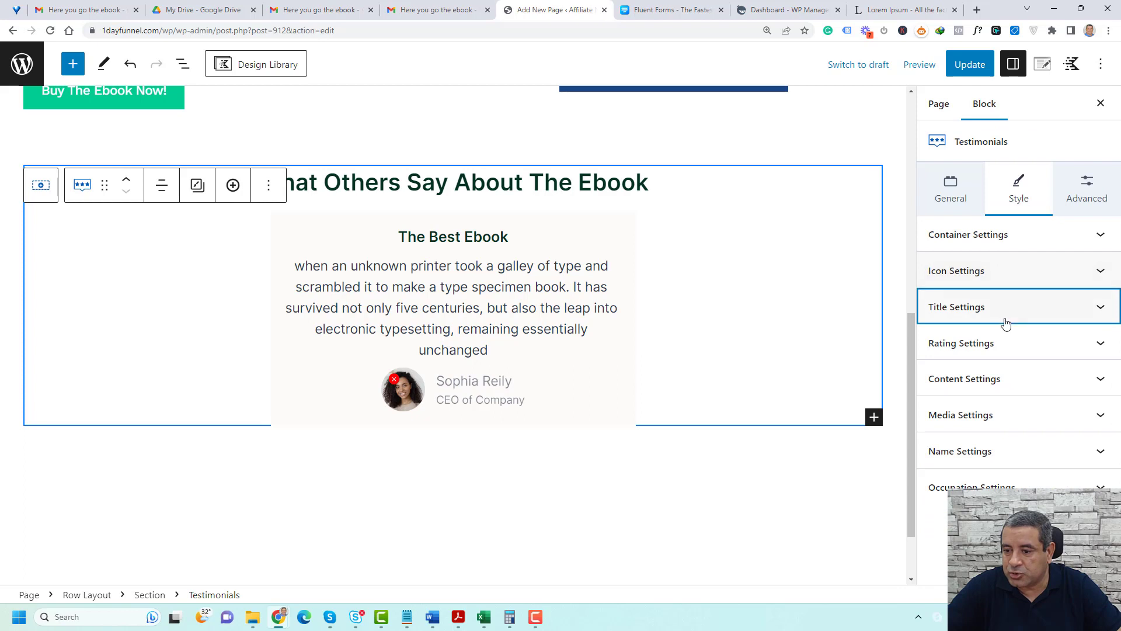
left_click(1010, 378)
scroll(963, 420, "down", 1)
left_click(931, 447)
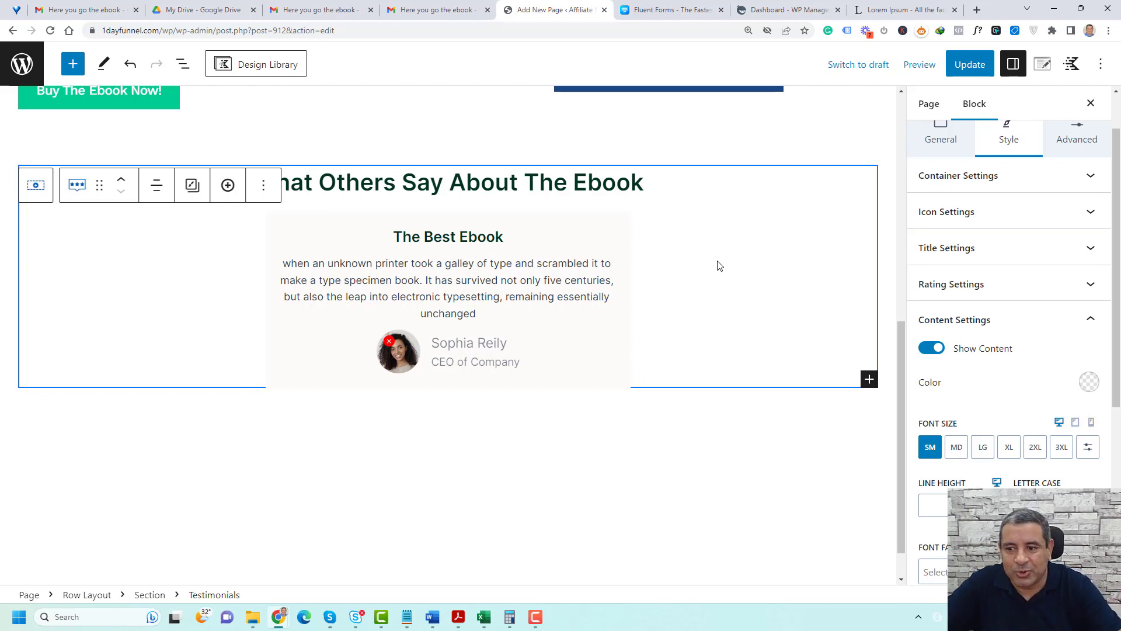
Duplicate the "The Best Ebook" testimonial twice to make three testimonials
left_click(464, 235)
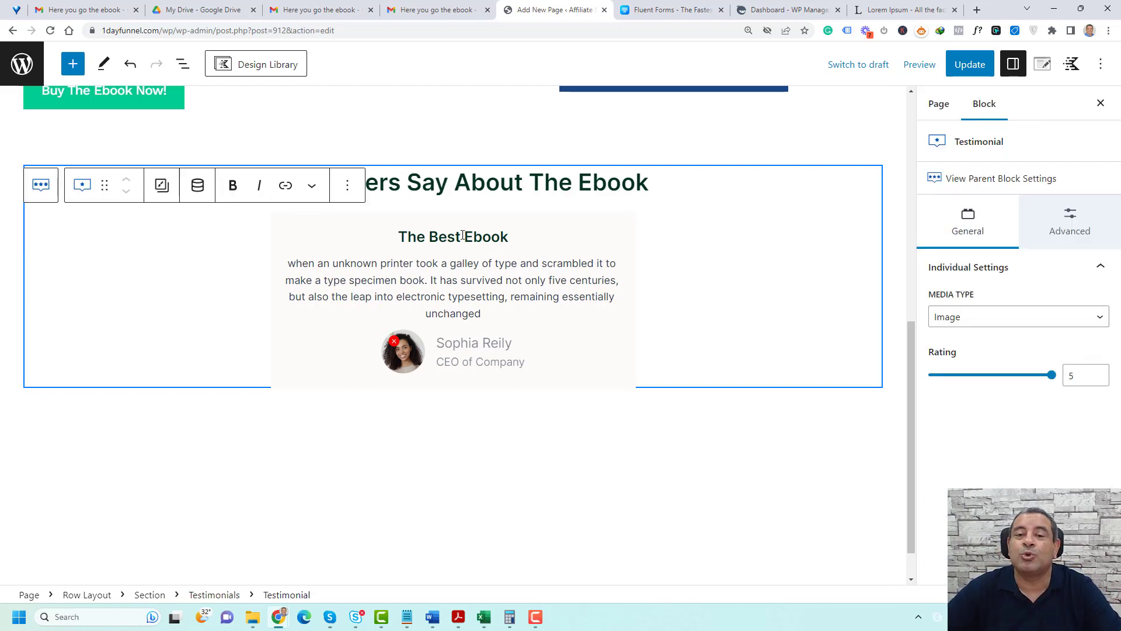
left_click(349, 193)
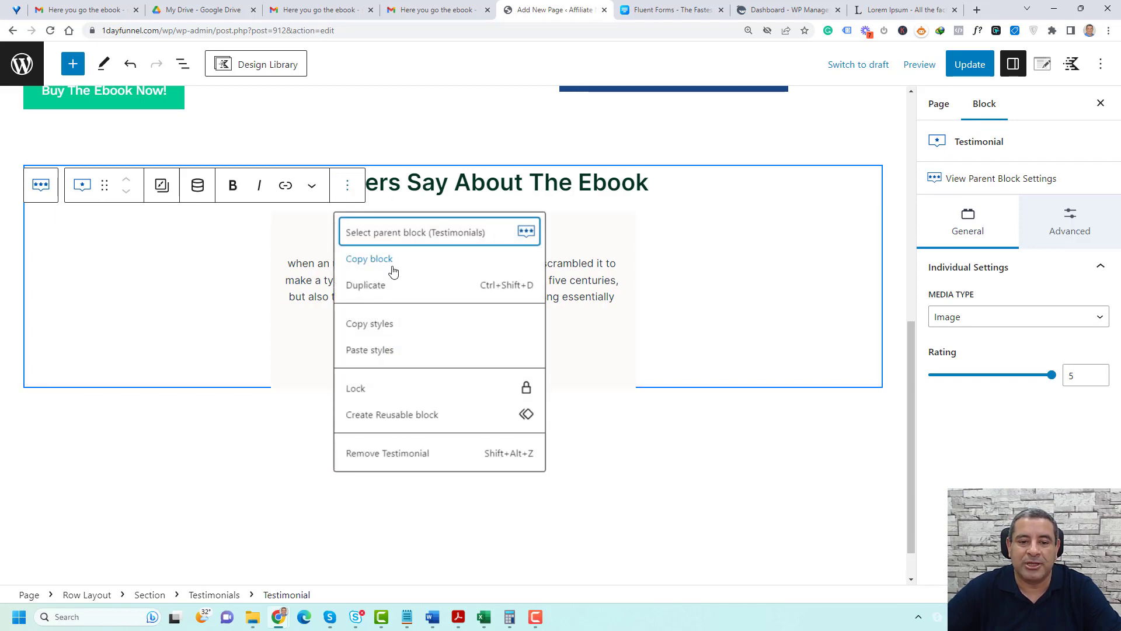
left_click(387, 284)
left_click(347, 385)
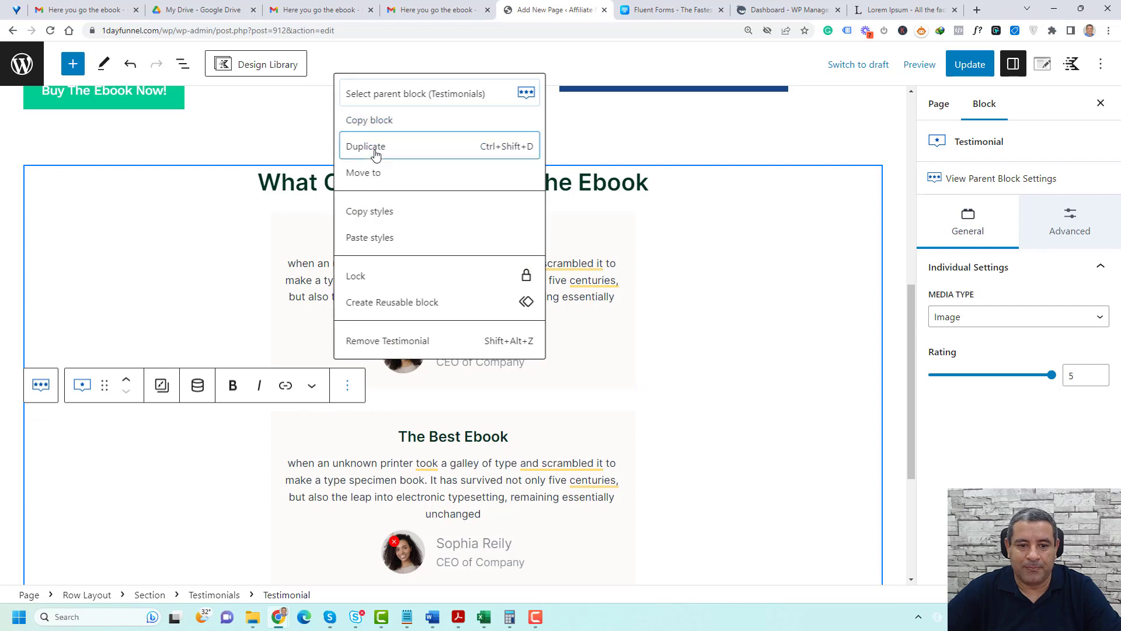
left_click(375, 146)
Arrange the Testimonials block's grid in three columns
left_click(232, 594)
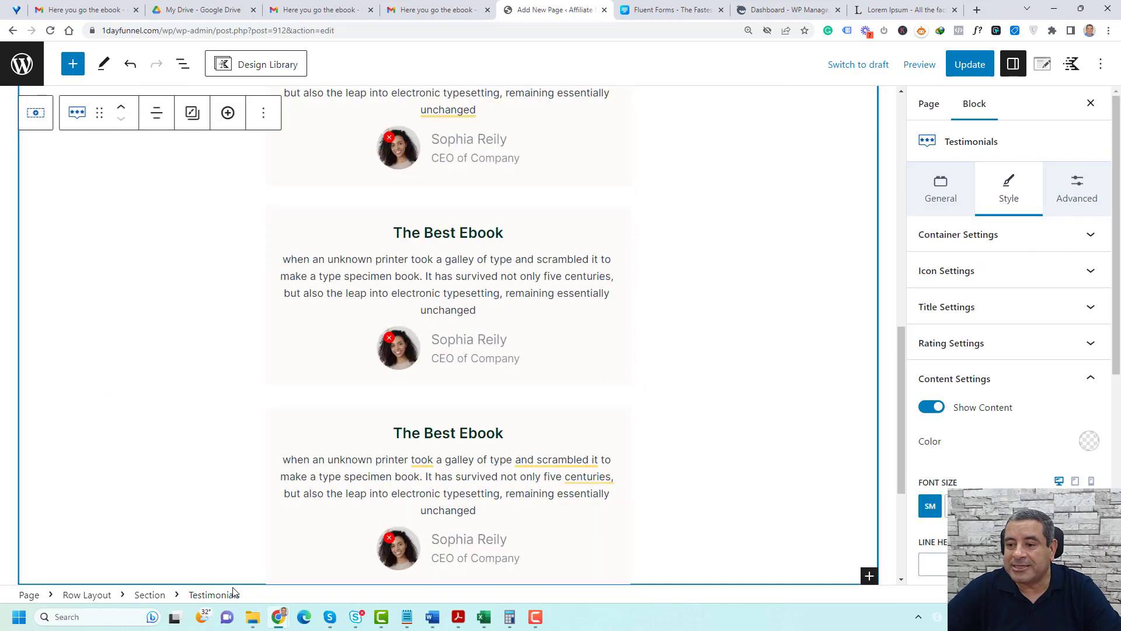
left_click(941, 189)
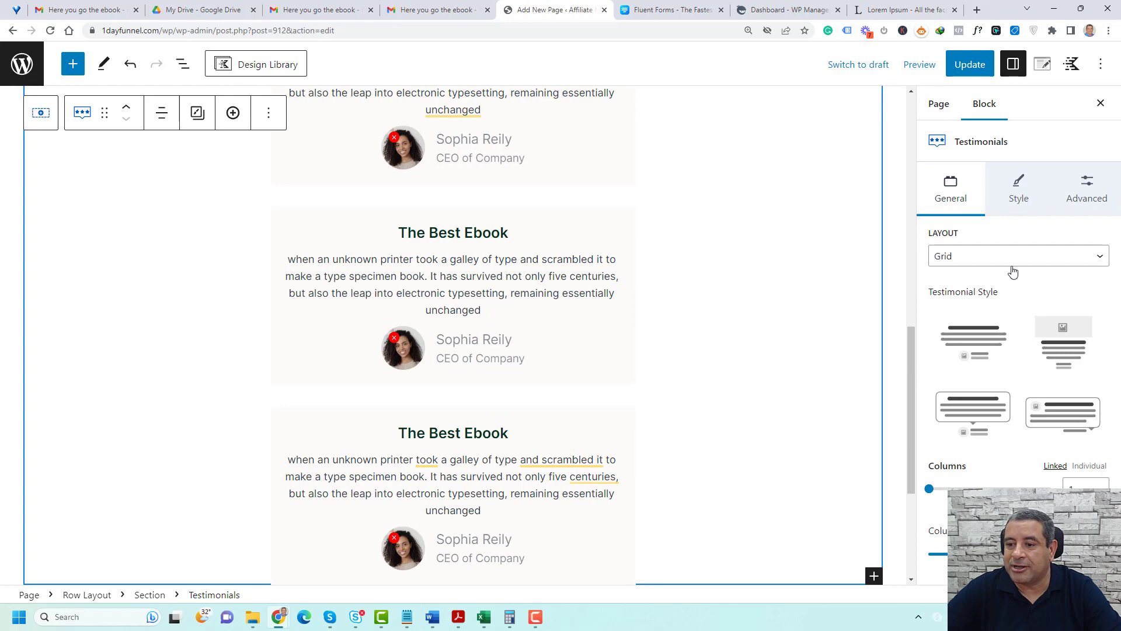
left_click(1100, 485)
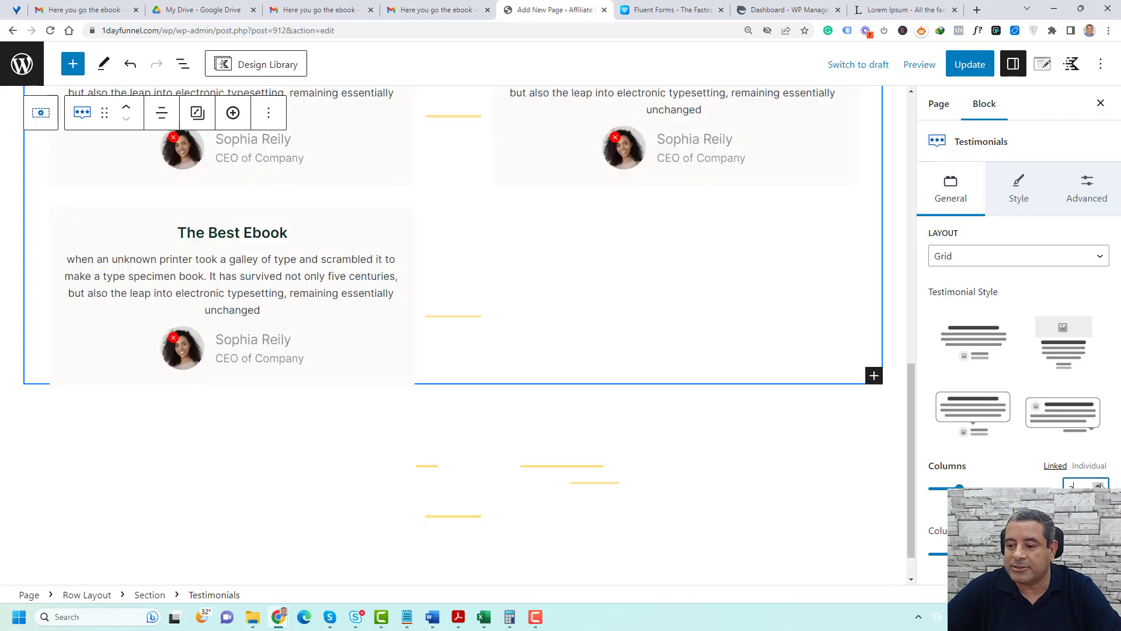
left_click(1099, 485)
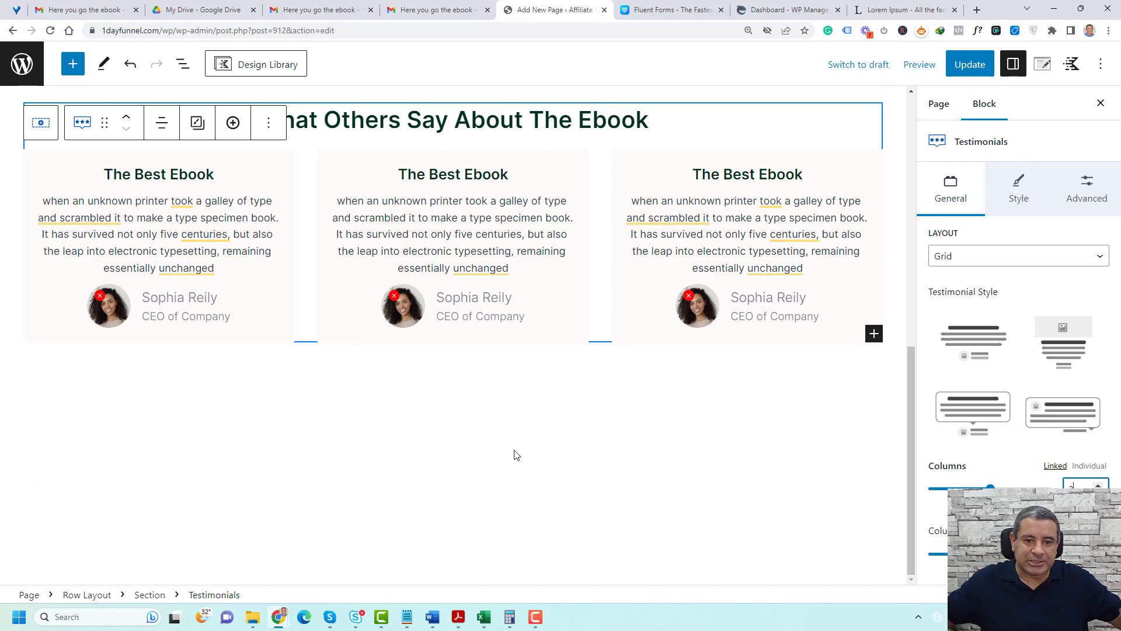
scroll(516, 455, "up", 4)
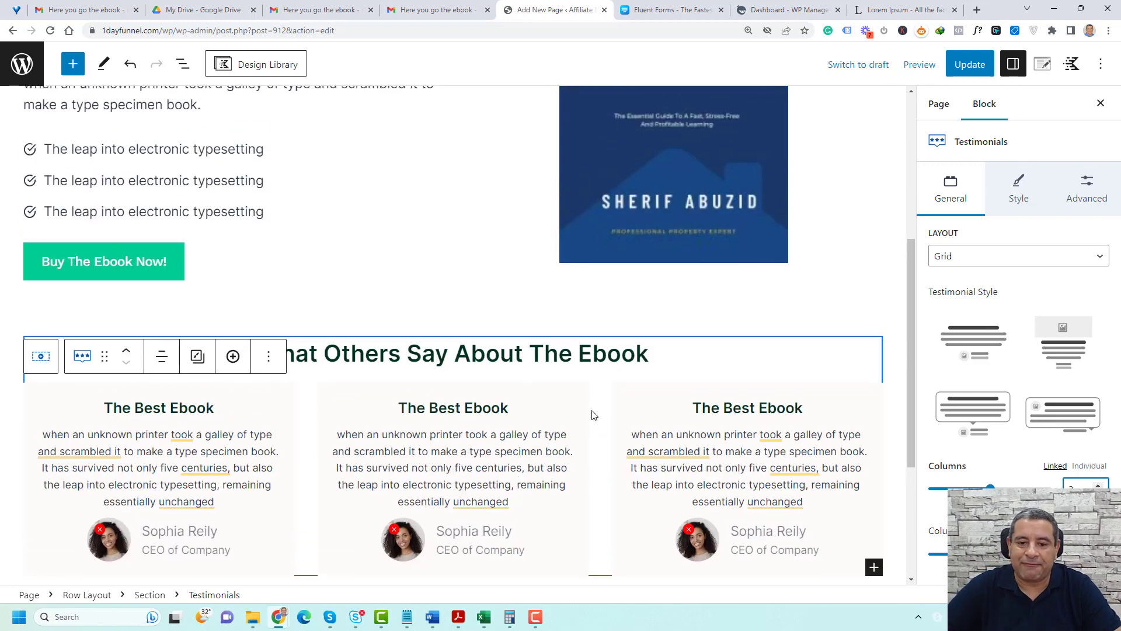
scroll(592, 415, "down", 3)
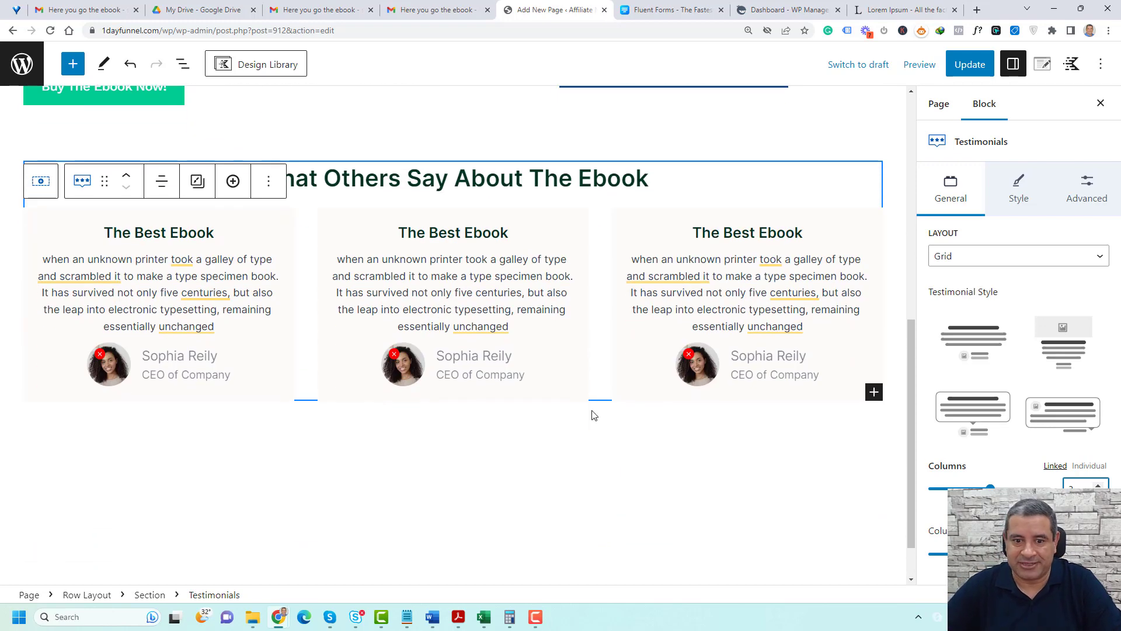
Insert a new single-column Row Layout beneath the testimonials section
left_click(594, 453)
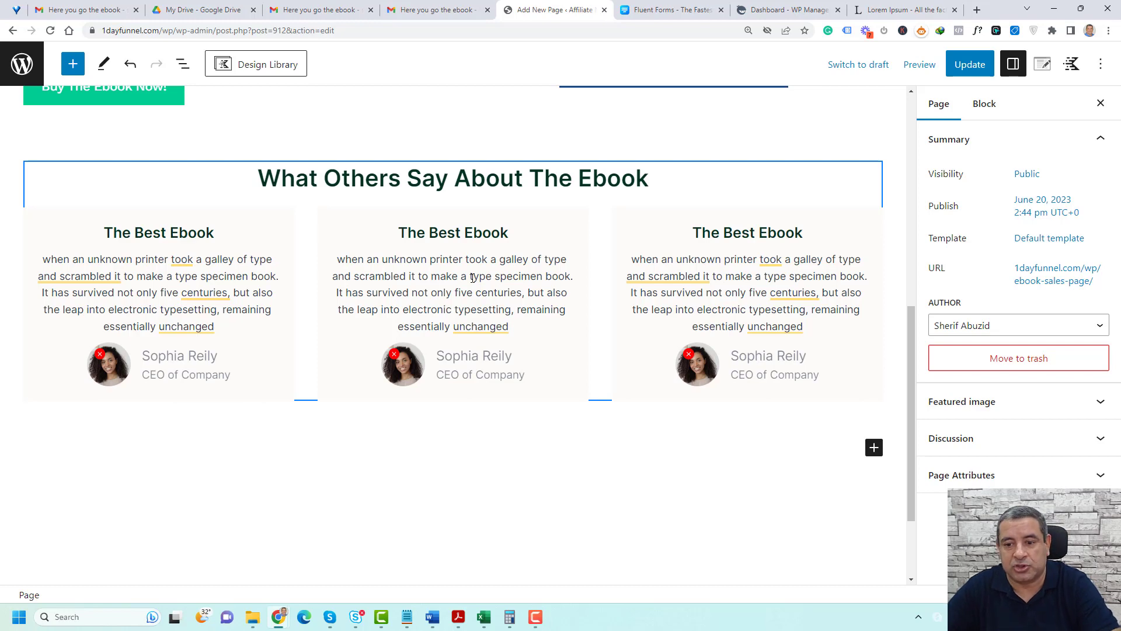
scroll(612, 470, "up", 1)
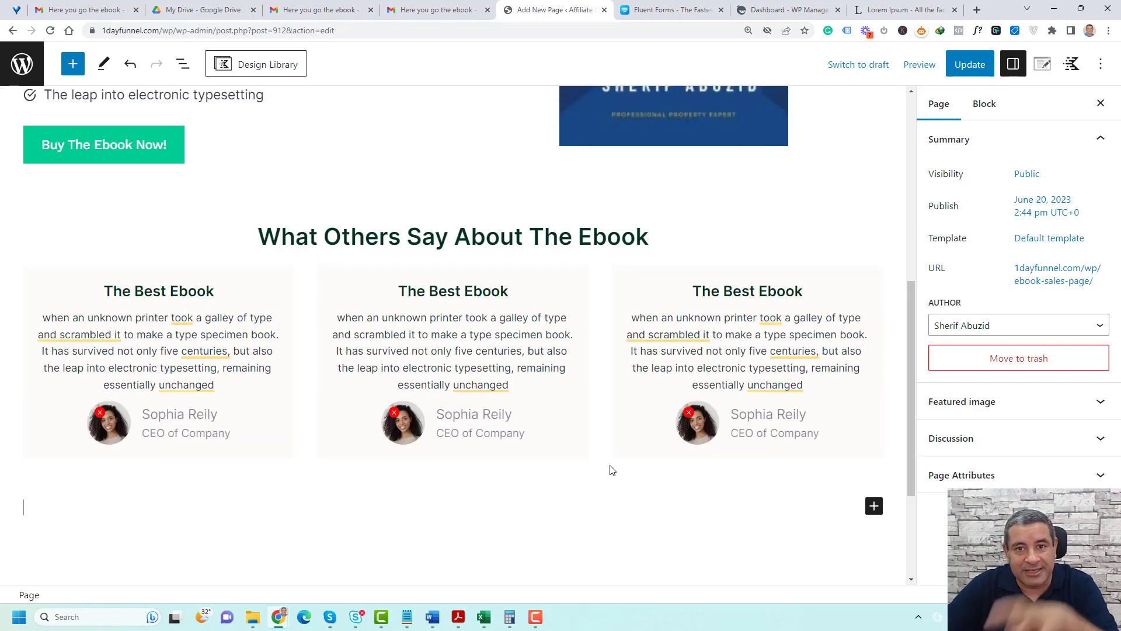
left_click(874, 509)
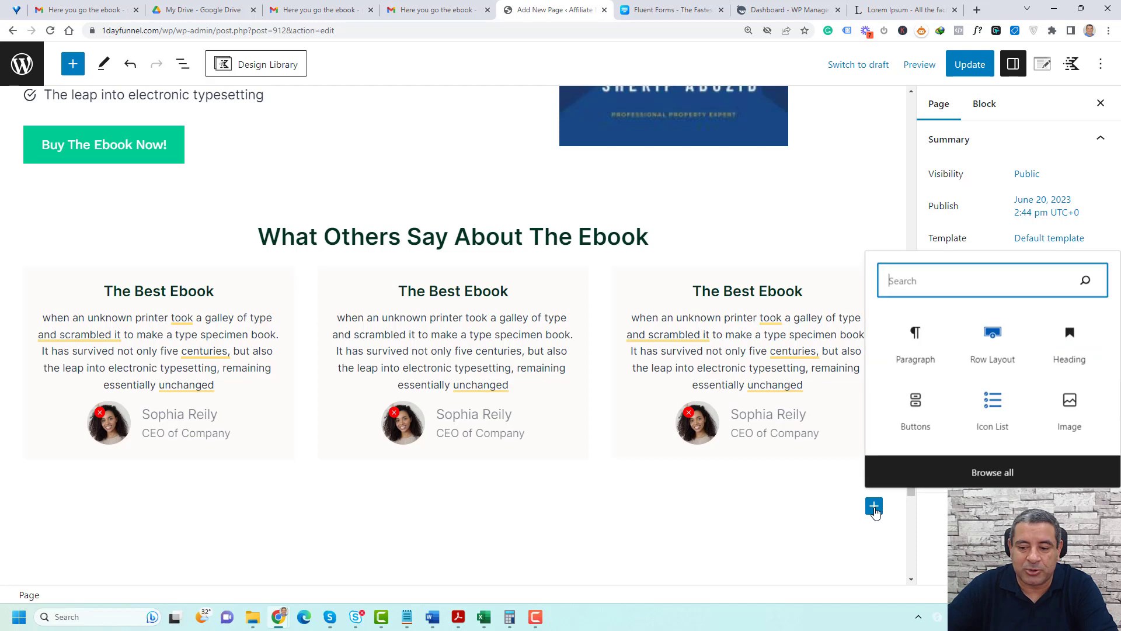
left_click(987, 358)
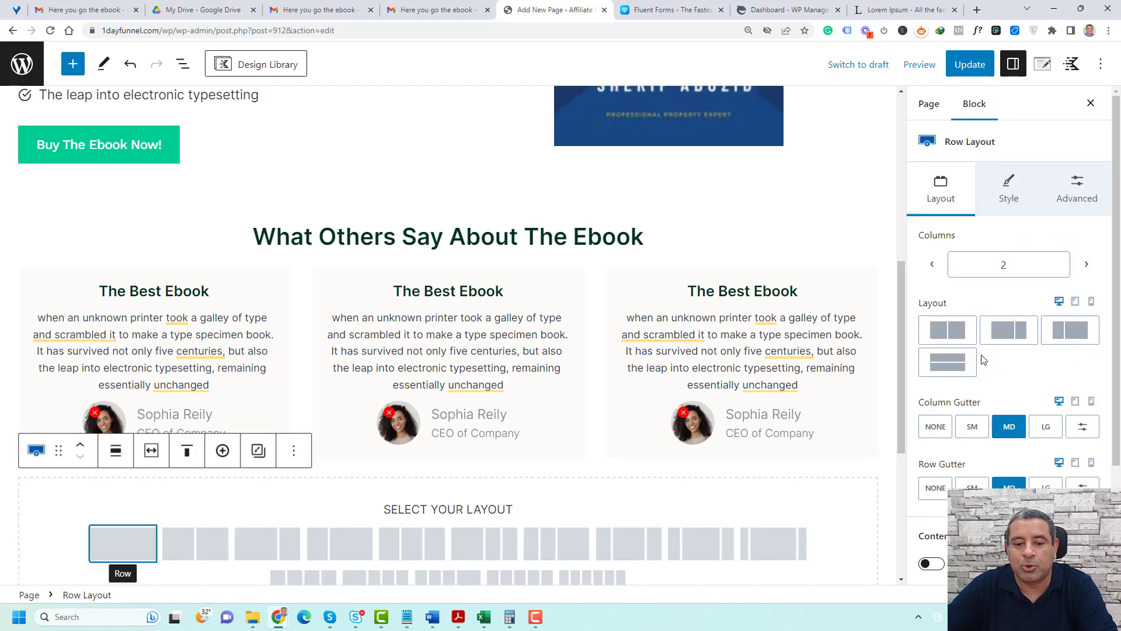
left_click(146, 547)
Add the heading "Buy Now And Act" inside the new row and center its text
left_click(480, 518)
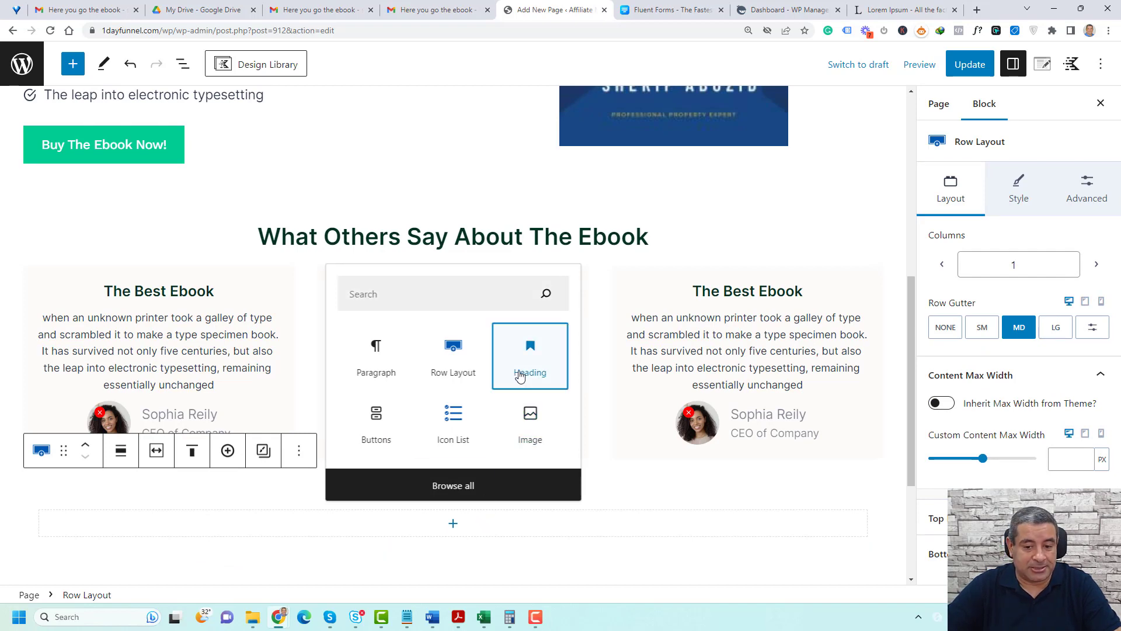
left_click(530, 369)
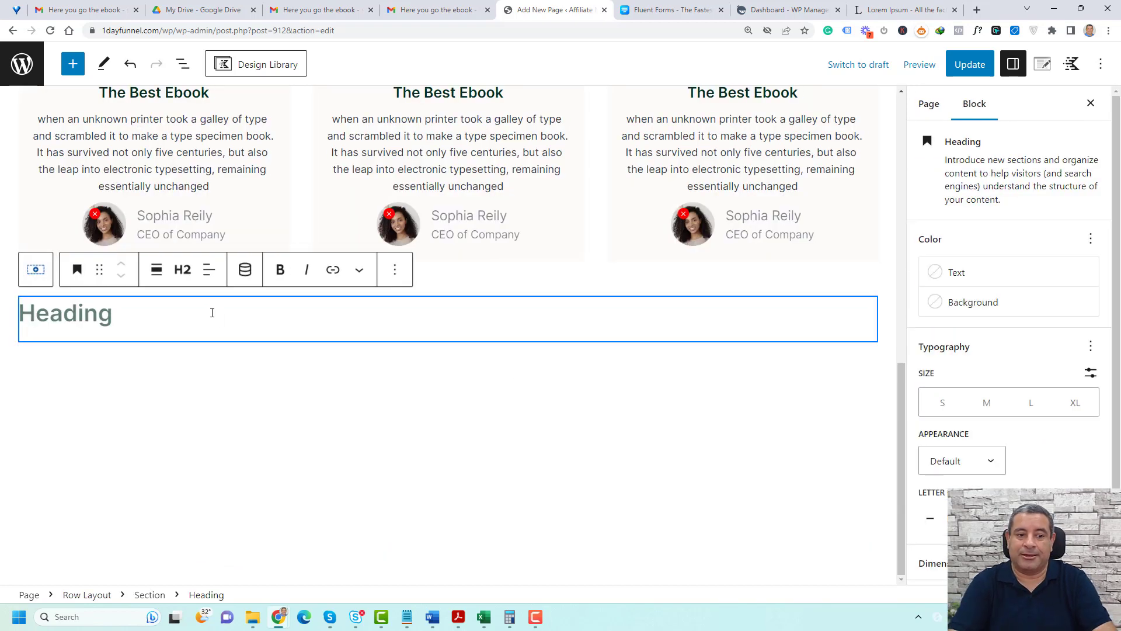
type("Buy Now And Act")
left_click(209, 270)
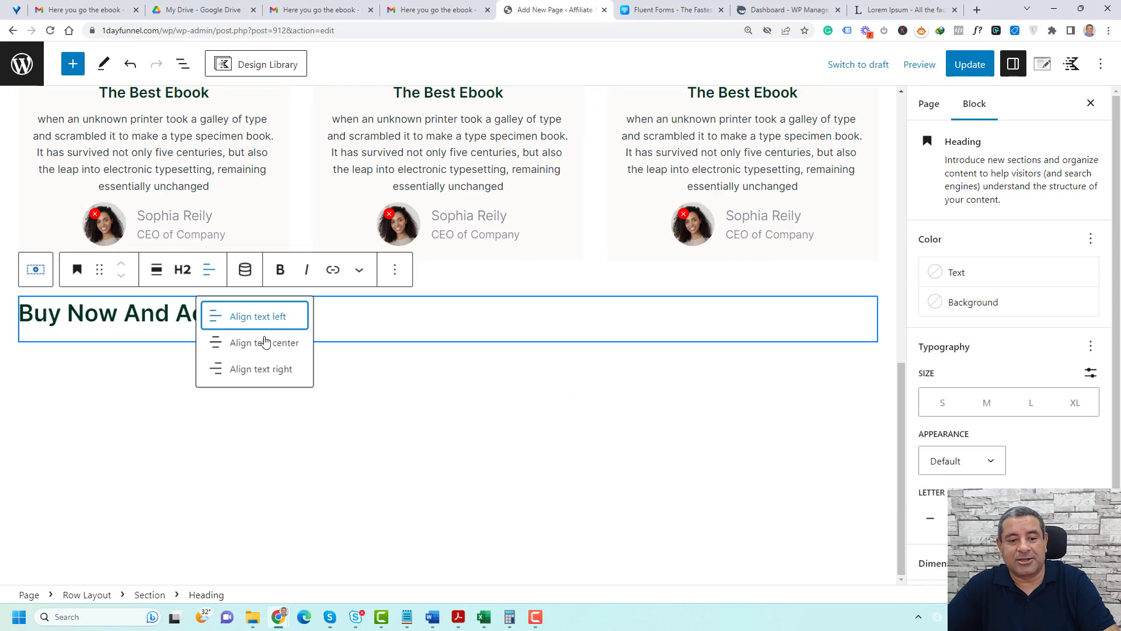
left_click(264, 342)
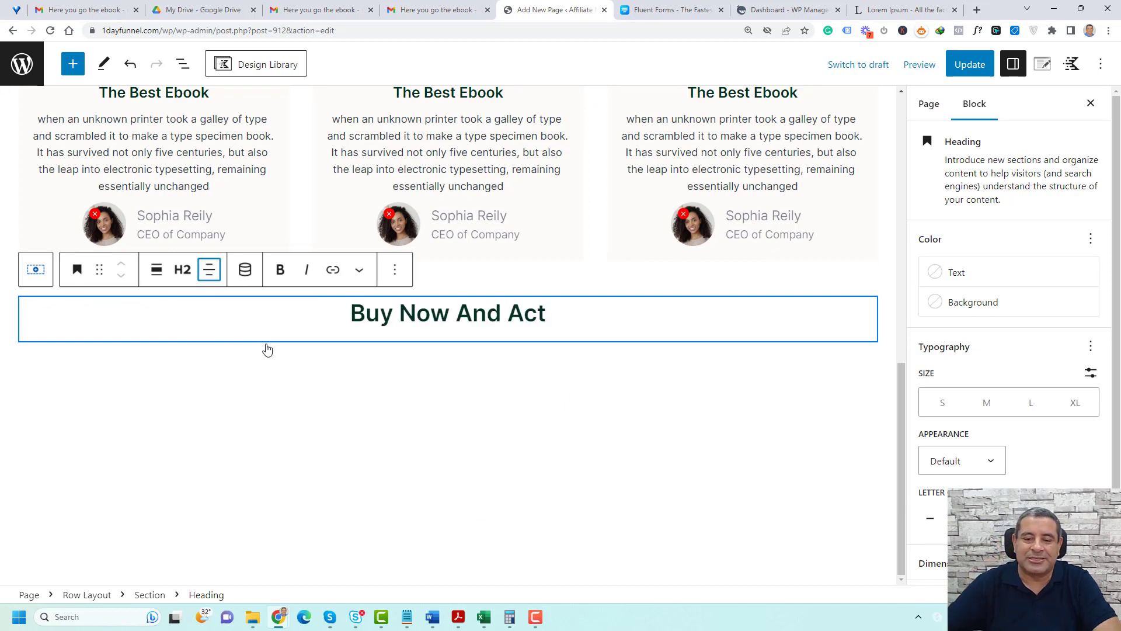
Insert a Fluent Forms block beneath the "Buy Now And Act" heading, choose the Ebook Sales Form and update the page
left_click(396, 270)
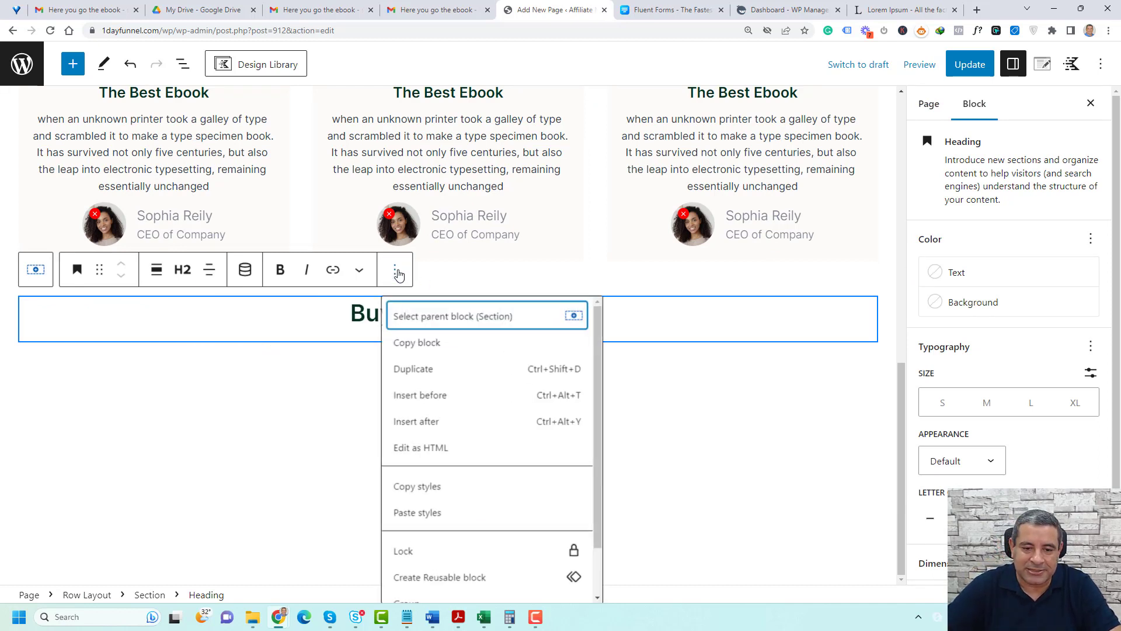
left_click(460, 430)
left_click(874, 351)
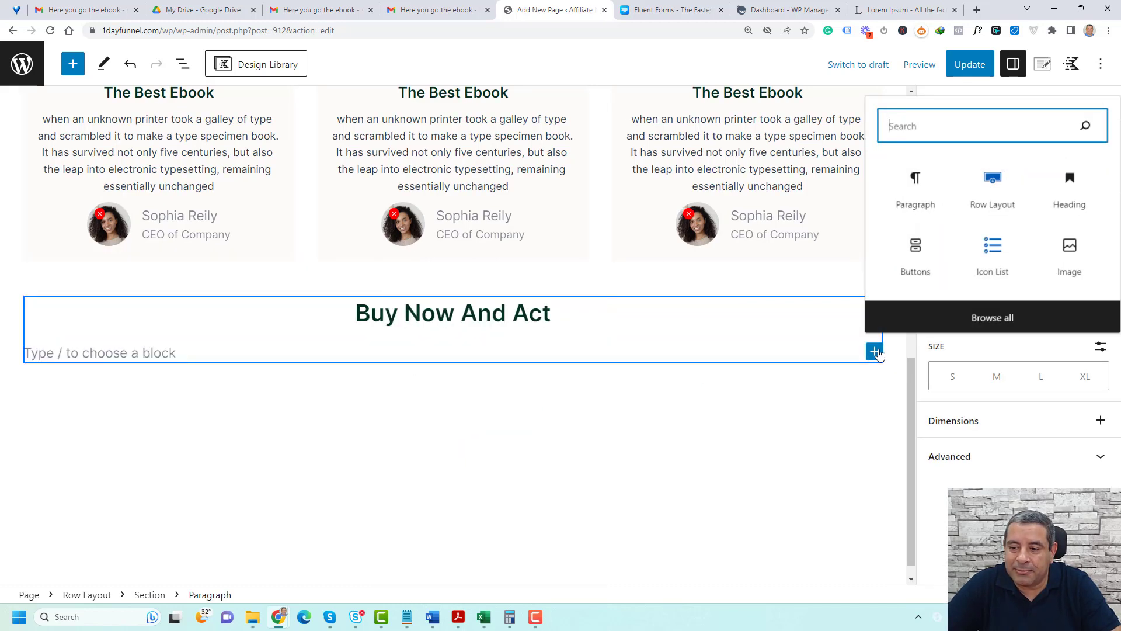
type("flue")
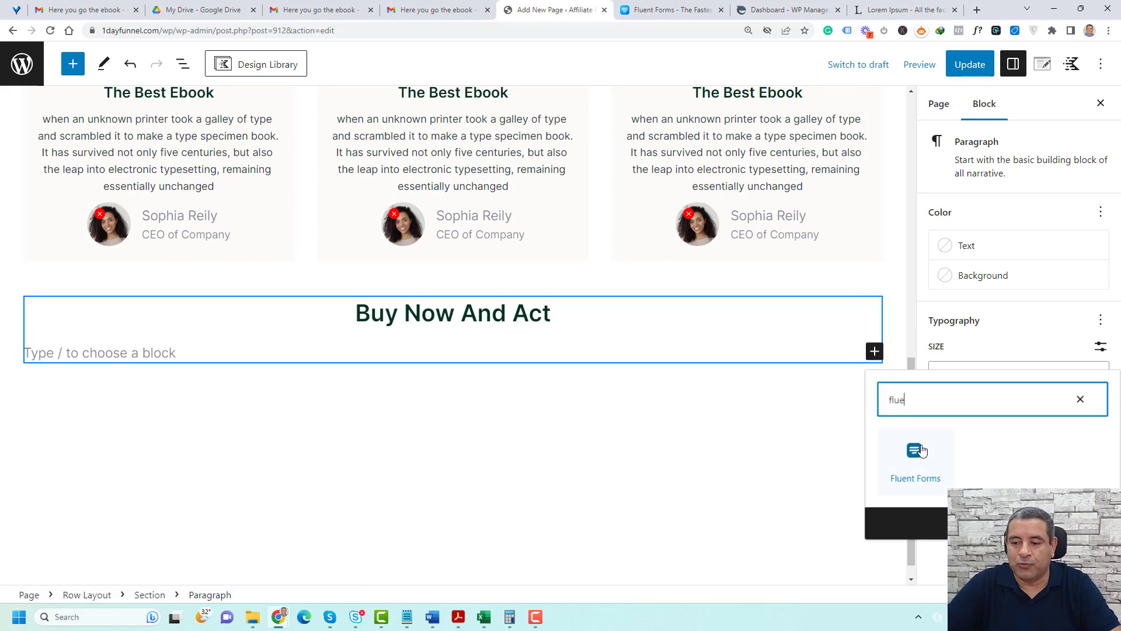
left_click(915, 452)
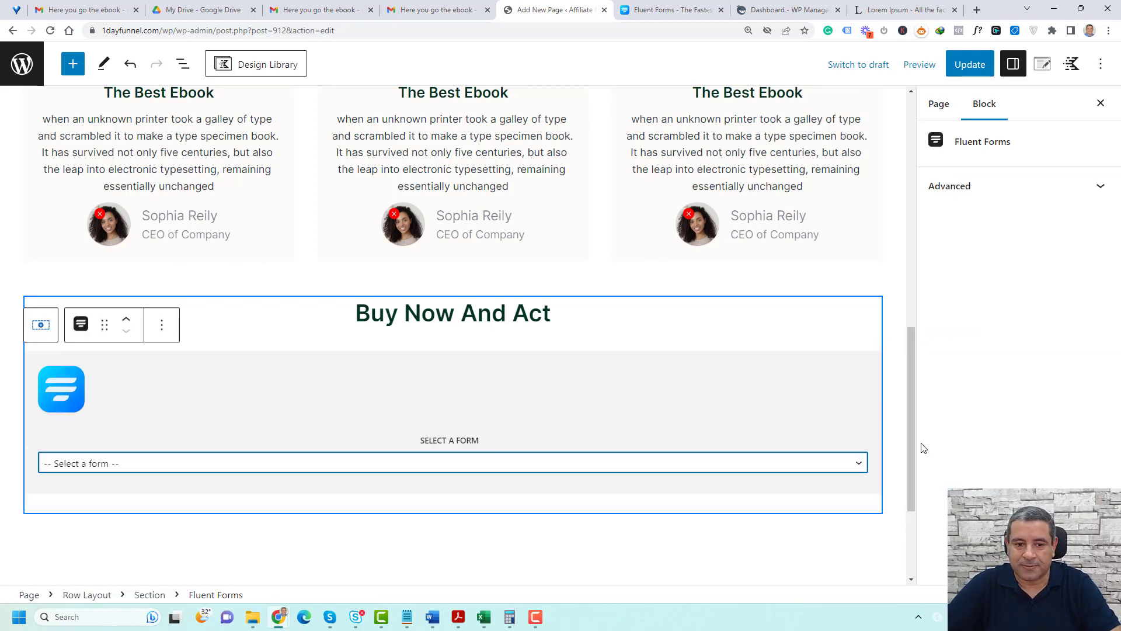
left_click(239, 467)
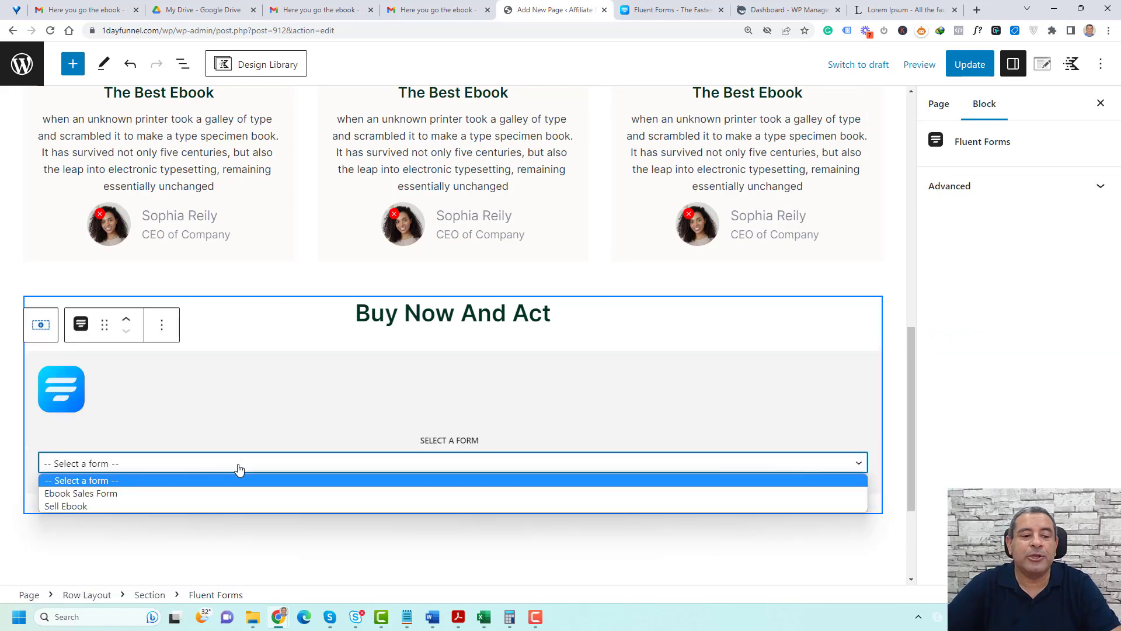
left_click(204, 496)
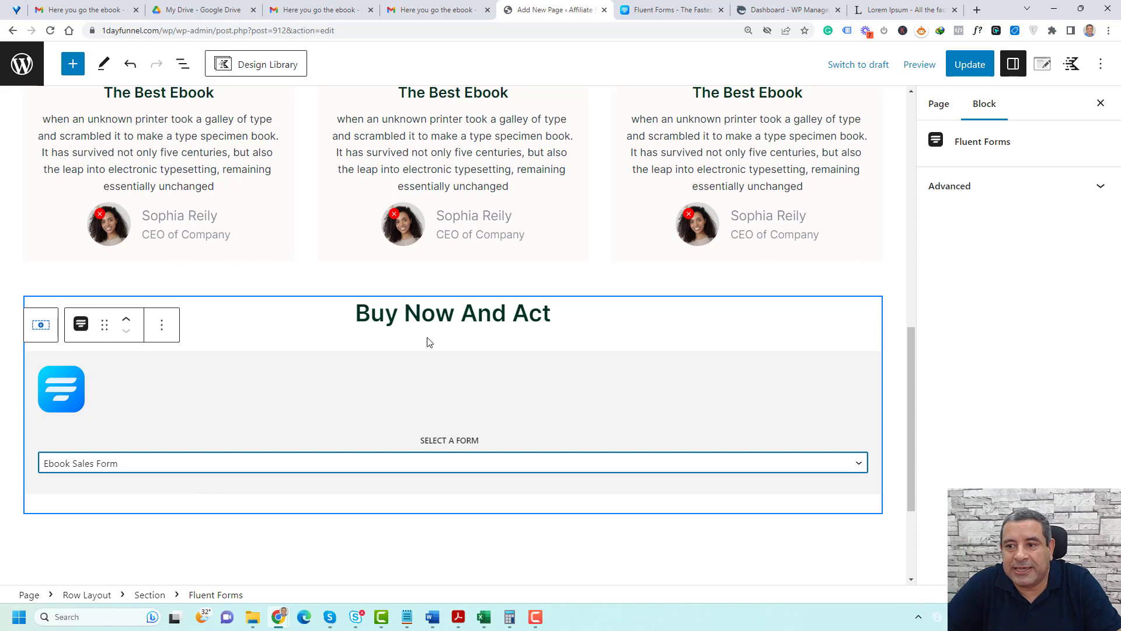
left_click(969, 65)
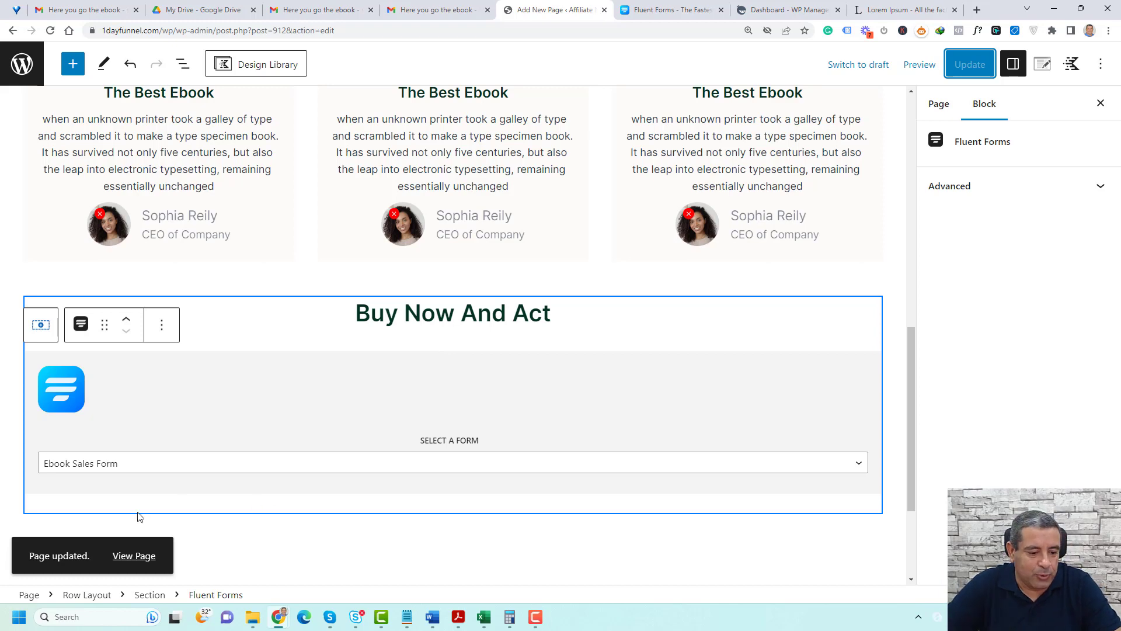
Open the published sales page in a new browser tab and review it from the header down to the embedded form
right_click(124, 554)
left_click(178, 382)
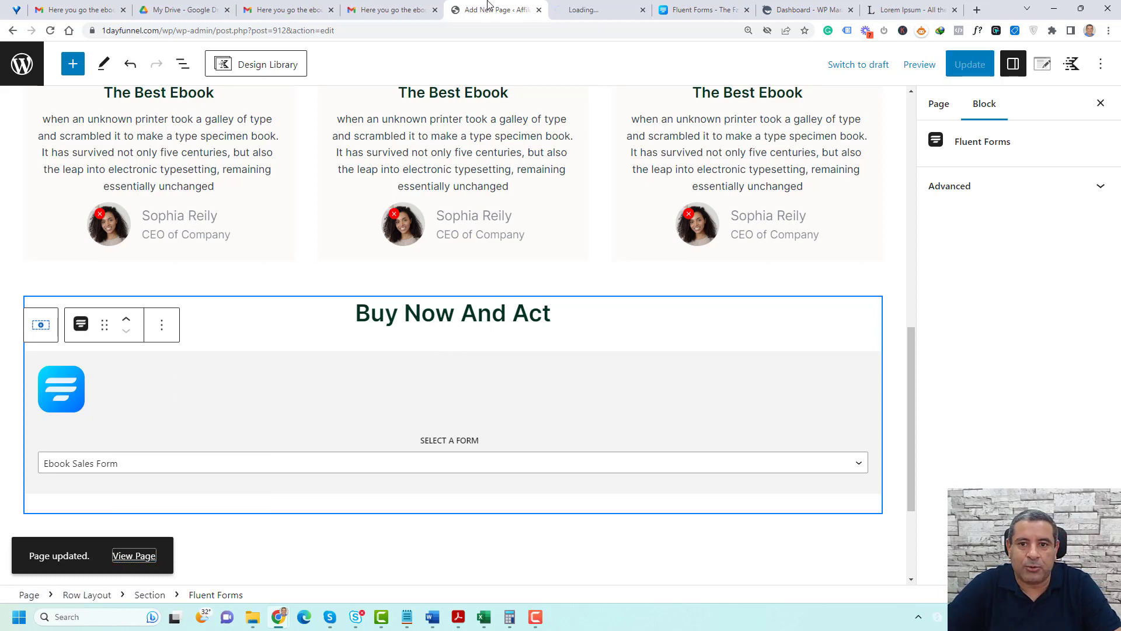
left_click(590, 9)
scroll(592, 350, "up", 3)
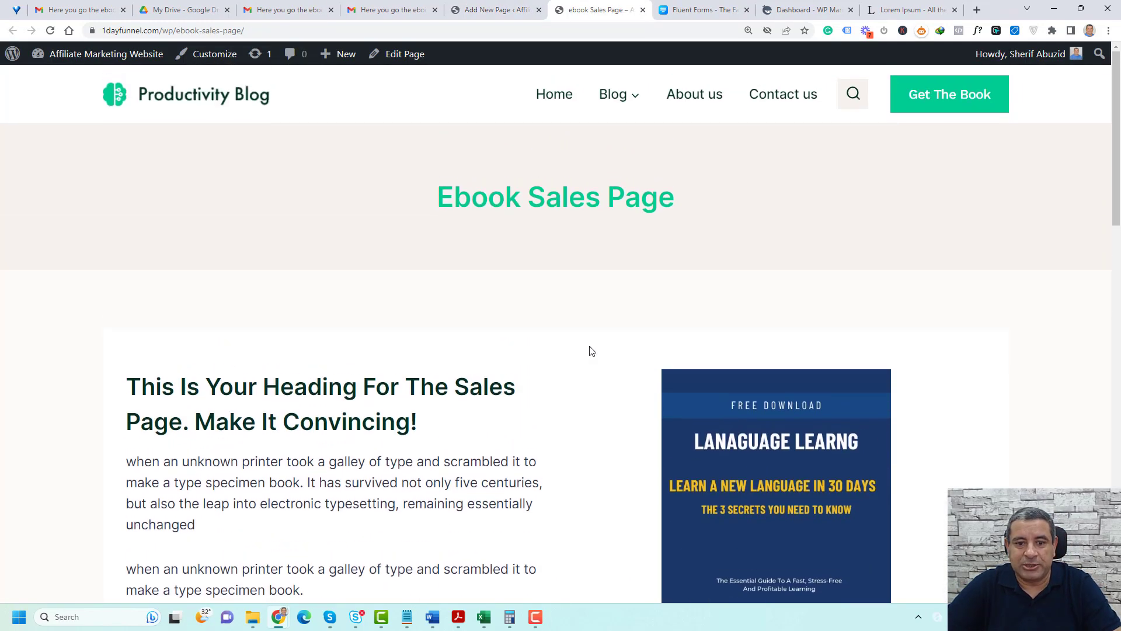
scroll(580, 311, "down", 7)
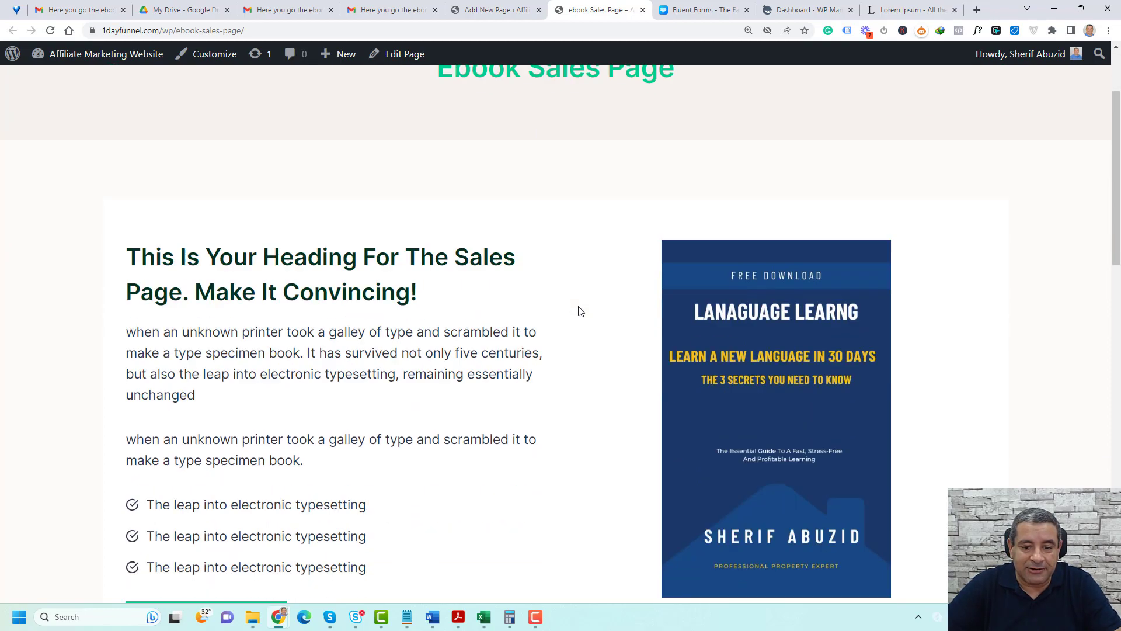
scroll(489, 308, "down", 10)
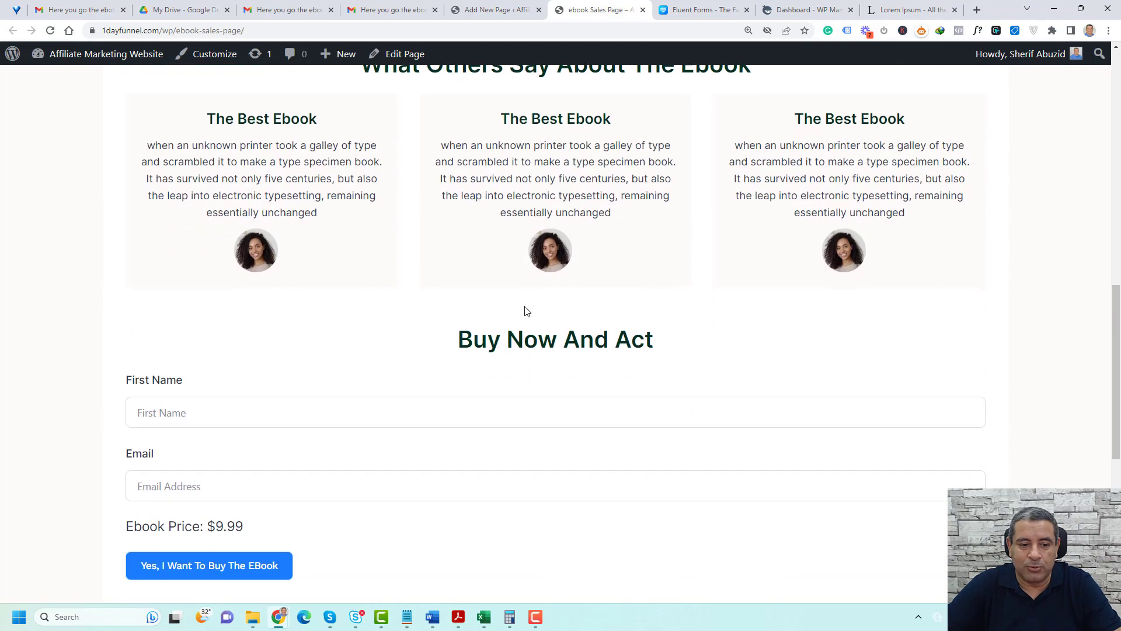
scroll(527, 311, "up", 4)
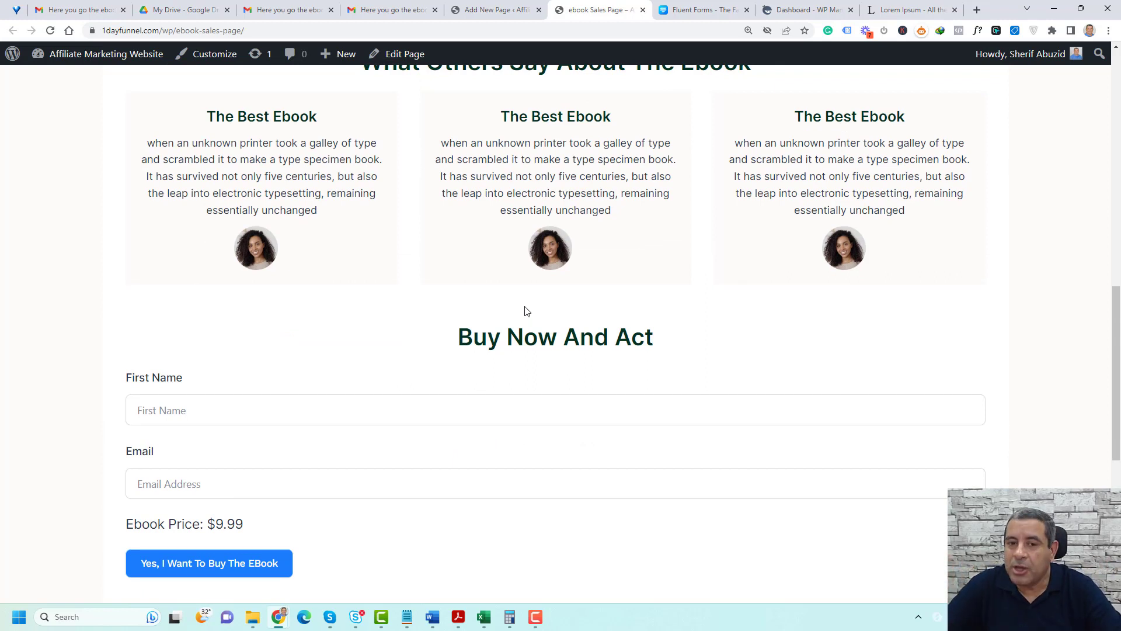
scroll(527, 310, "up", 5)
scroll(527, 310, "up", 8)
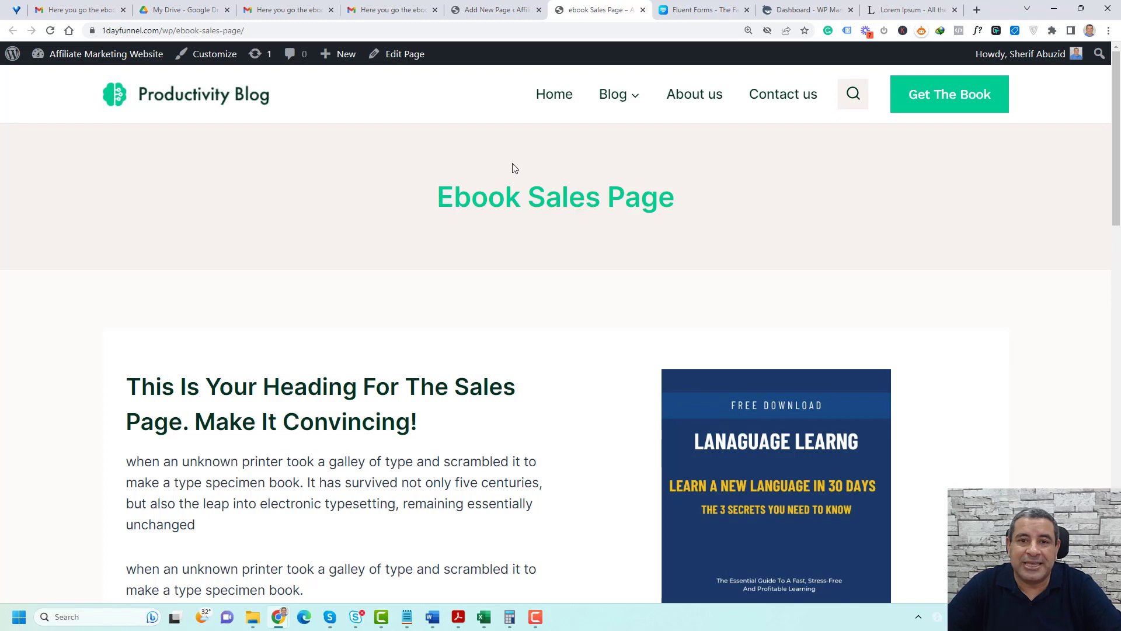
Return to the editor, disable the page title in the page settings and turn on both switches beneath Show Featured Image
left_click(494, 12)
scroll(908, 245, "up", 3)
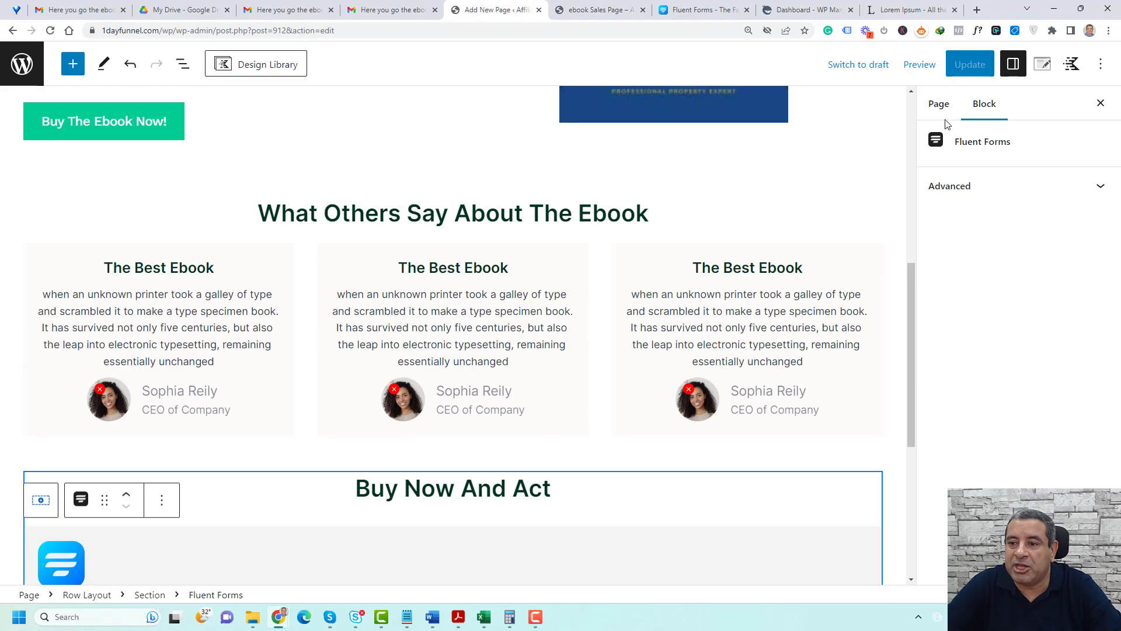
left_click(939, 105)
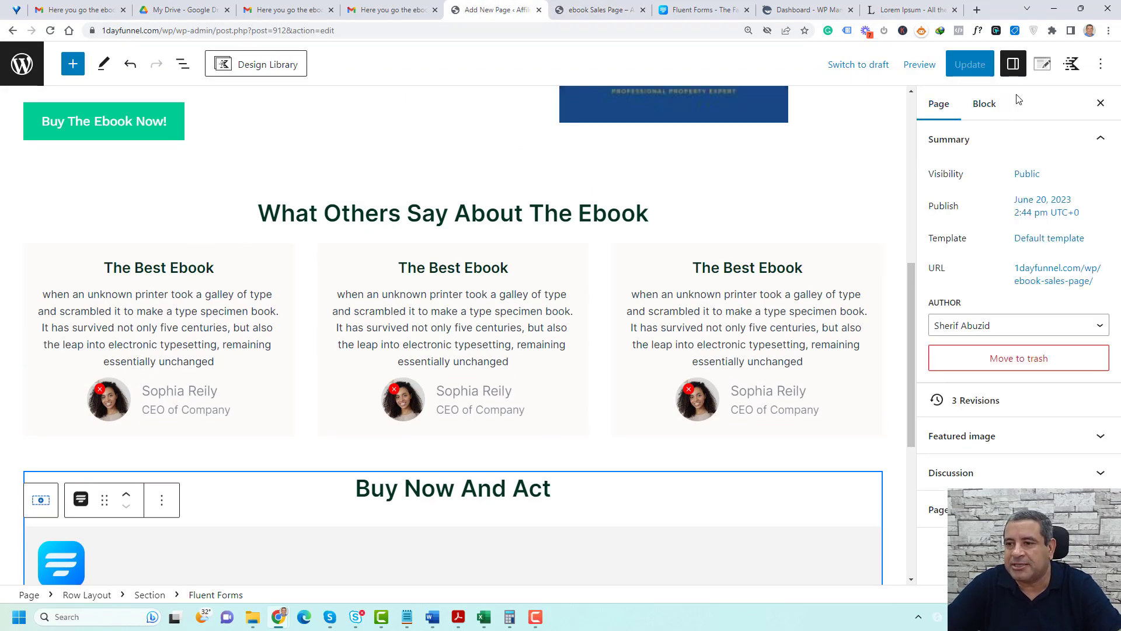
left_click(1043, 66)
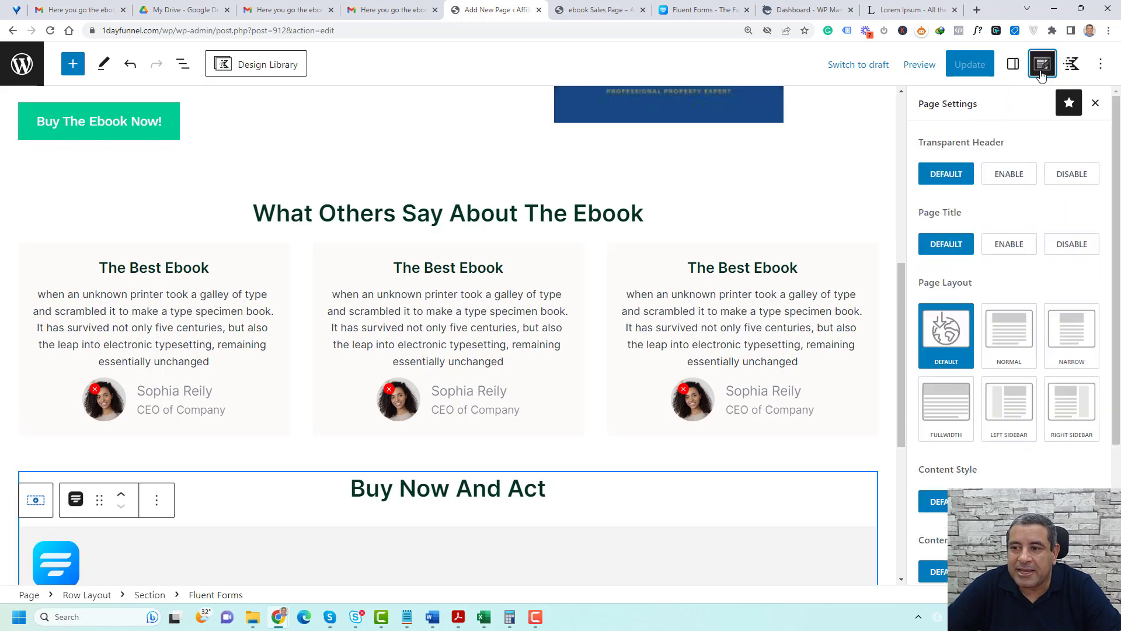
left_click(1073, 245)
scroll(1048, 315, "down", 3)
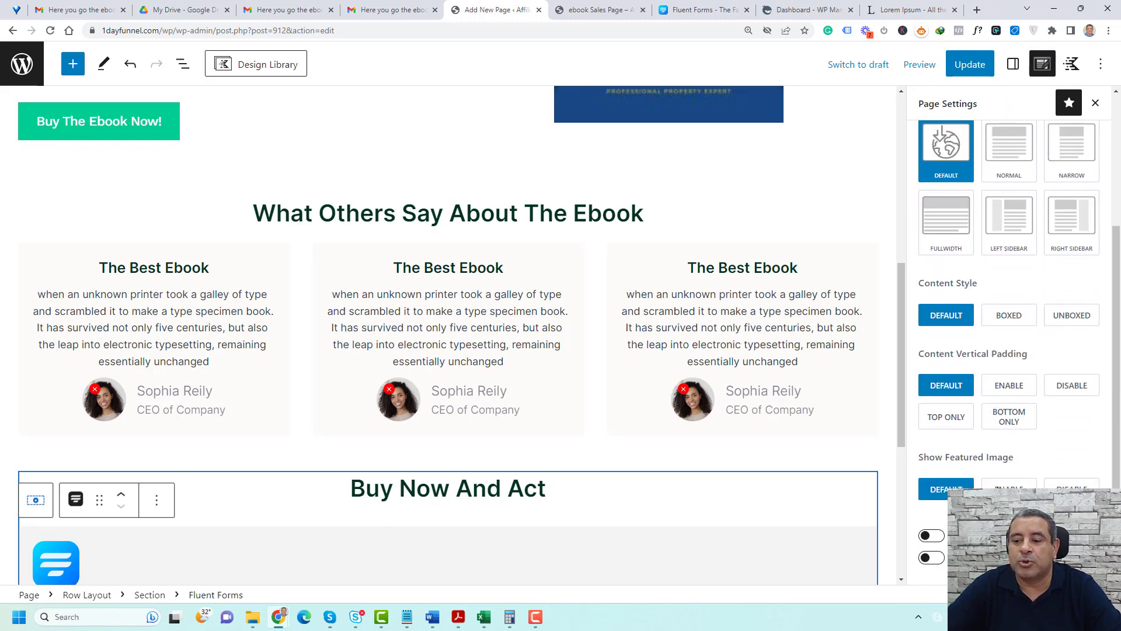
left_click(933, 535)
left_click(932, 558)
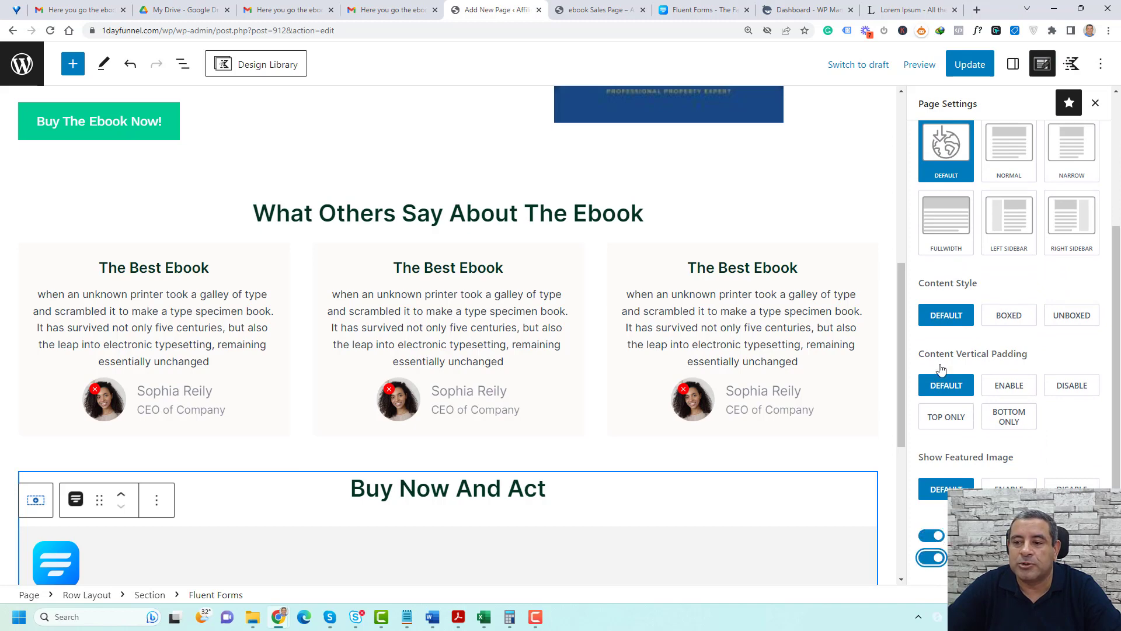
Set the page's content style to Unboxed, disable the transparent header and update the page
scroll(941, 369, "up", 3)
scroll(943, 327, "down", 3)
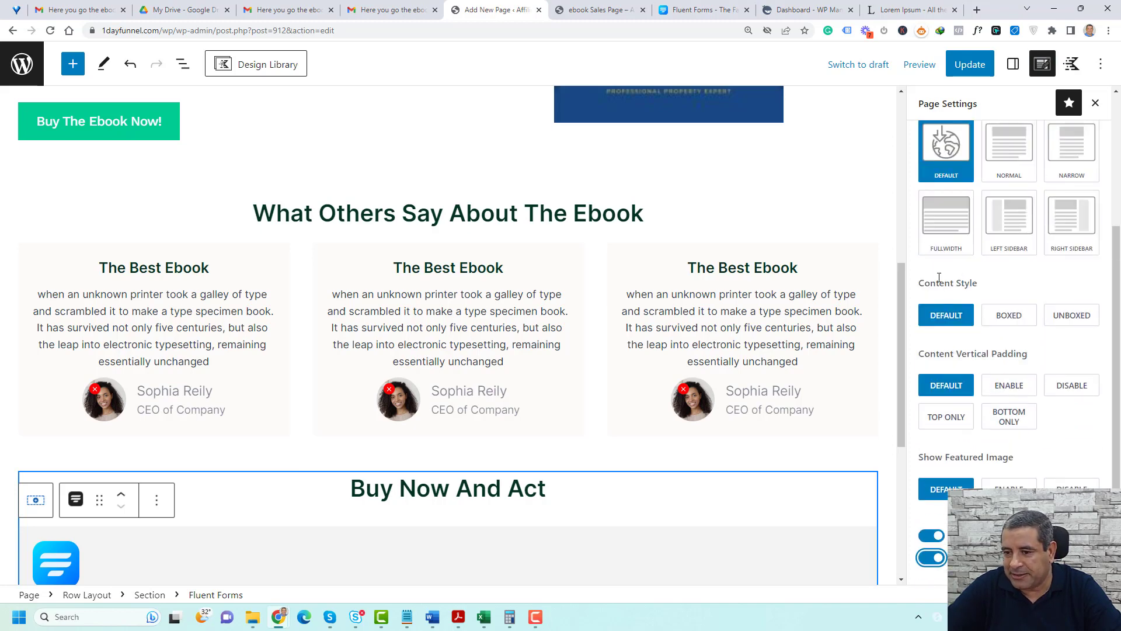
left_click(1071, 318)
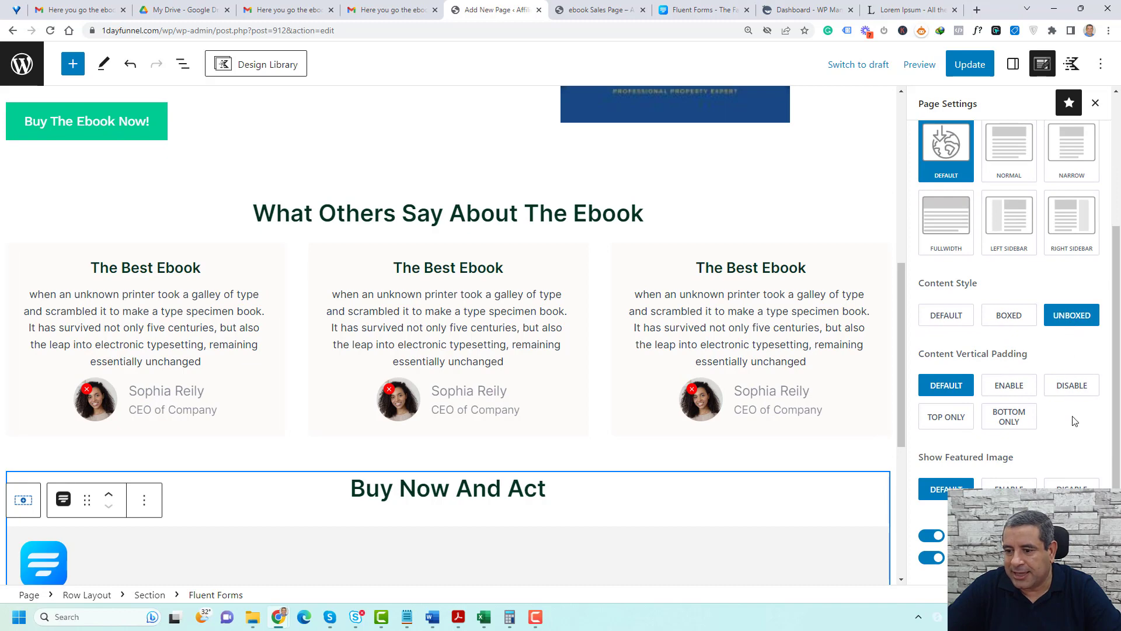
scroll(1058, 395, "up", 3)
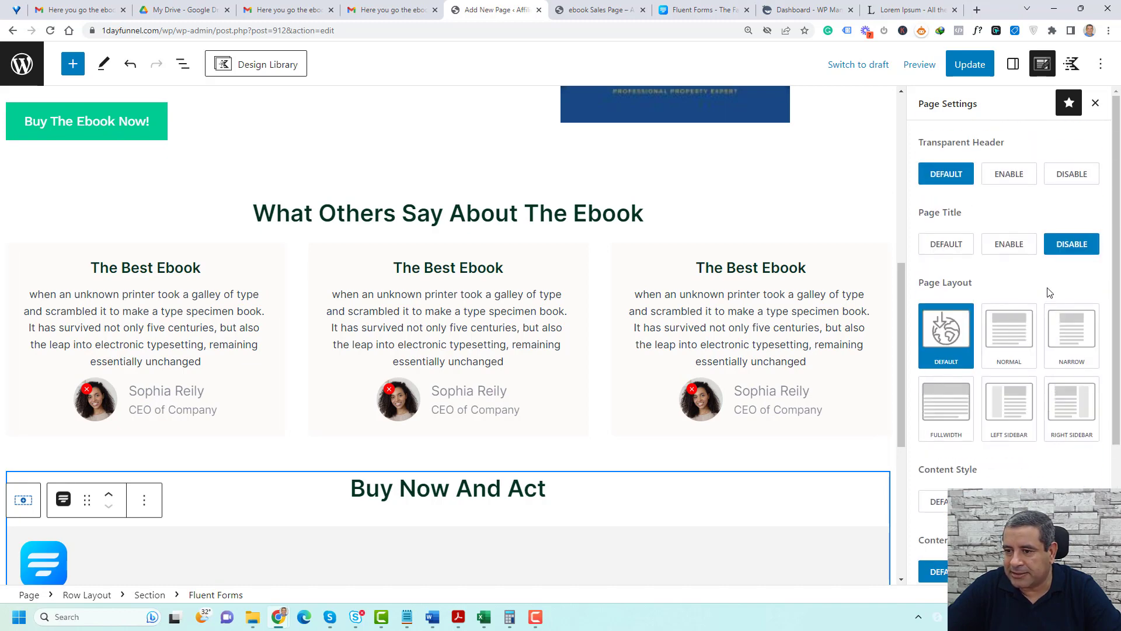
left_click(1072, 174)
left_click(966, 65)
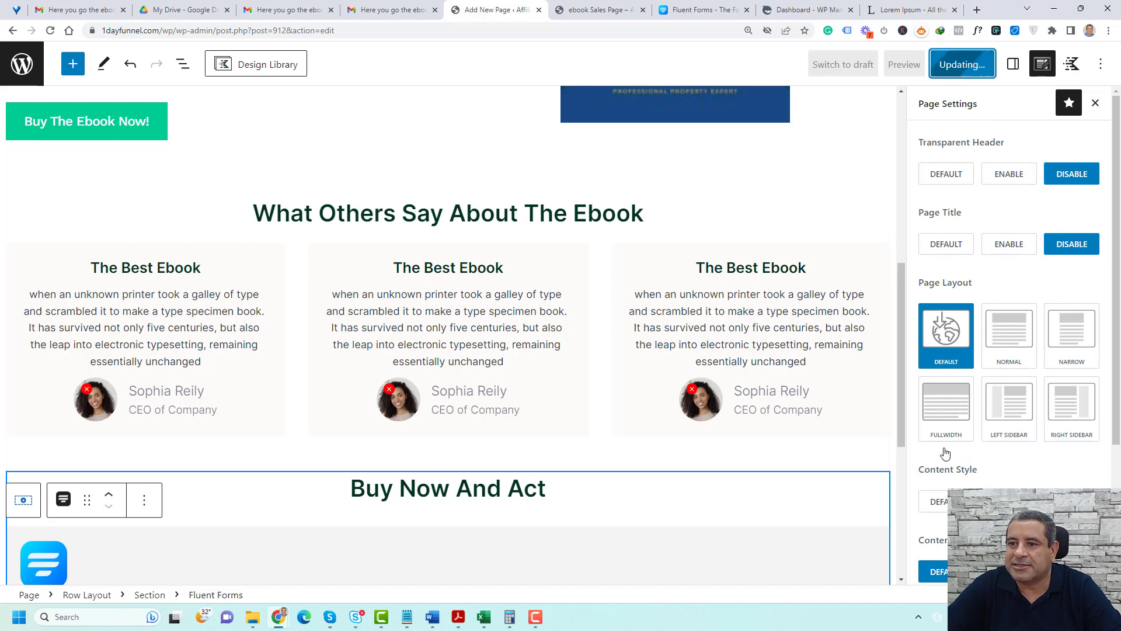
Reload the live sales page and check its layout from the main heading to the order form
left_click(619, 10)
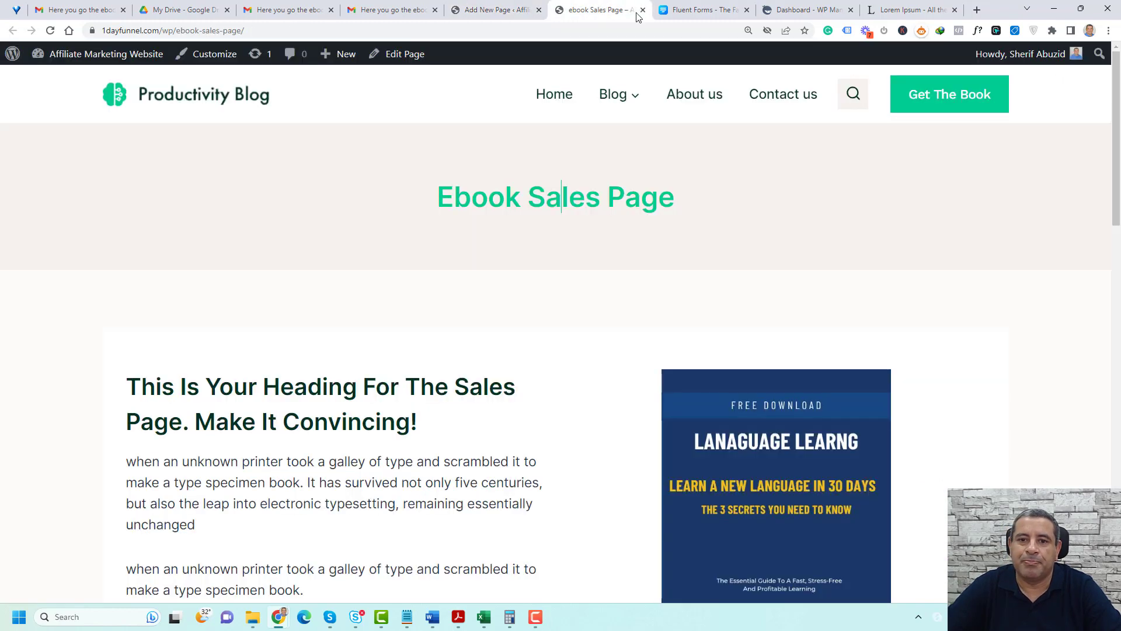
left_click(51, 31)
scroll(937, 296, "down", 3)
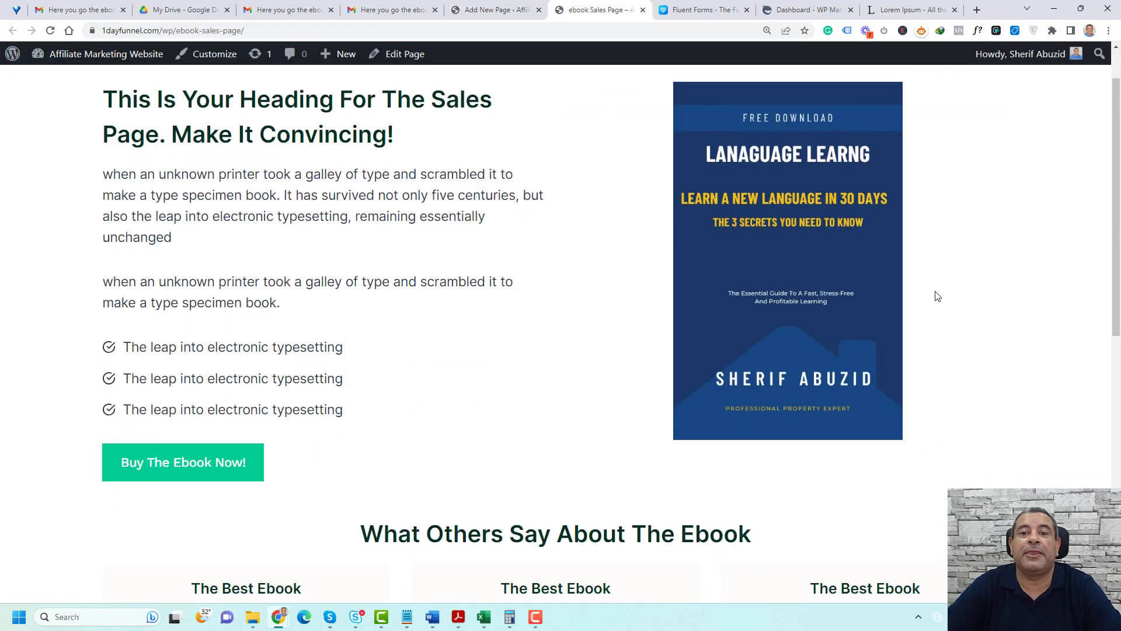
scroll(937, 296, "up", 3)
scroll(937, 297, "down", 3)
scroll(937, 296, "down", 7)
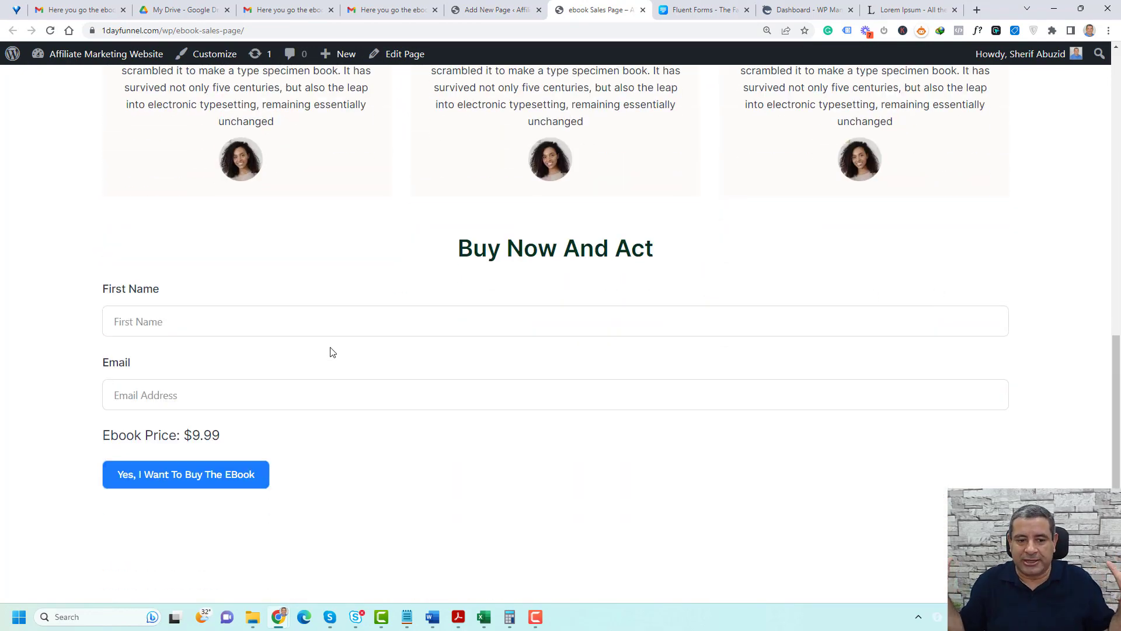
Set the custom content max width of the "Buy Now And Act" row to 750 px and update the page
left_click(496, 9)
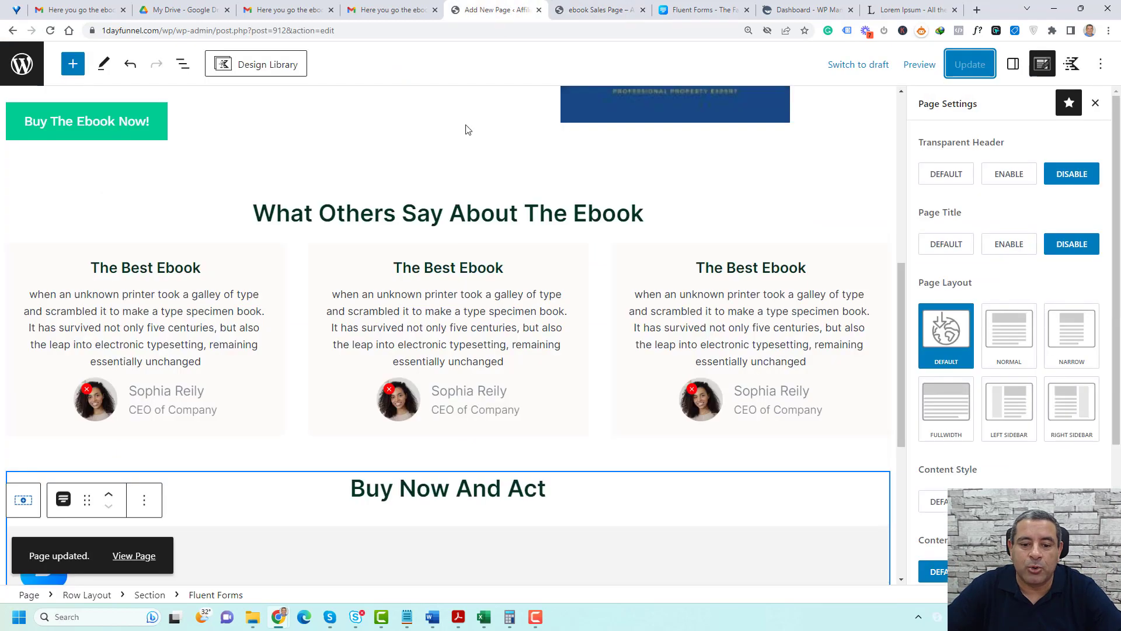
scroll(525, 163, "down", 6)
left_click(590, 154)
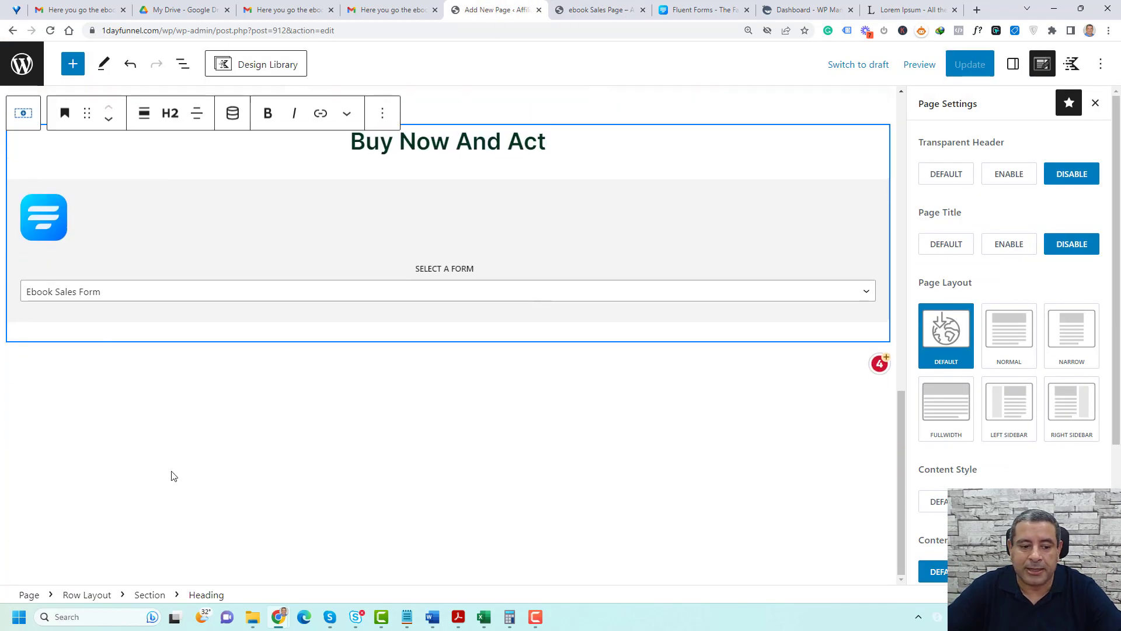
left_click(94, 595)
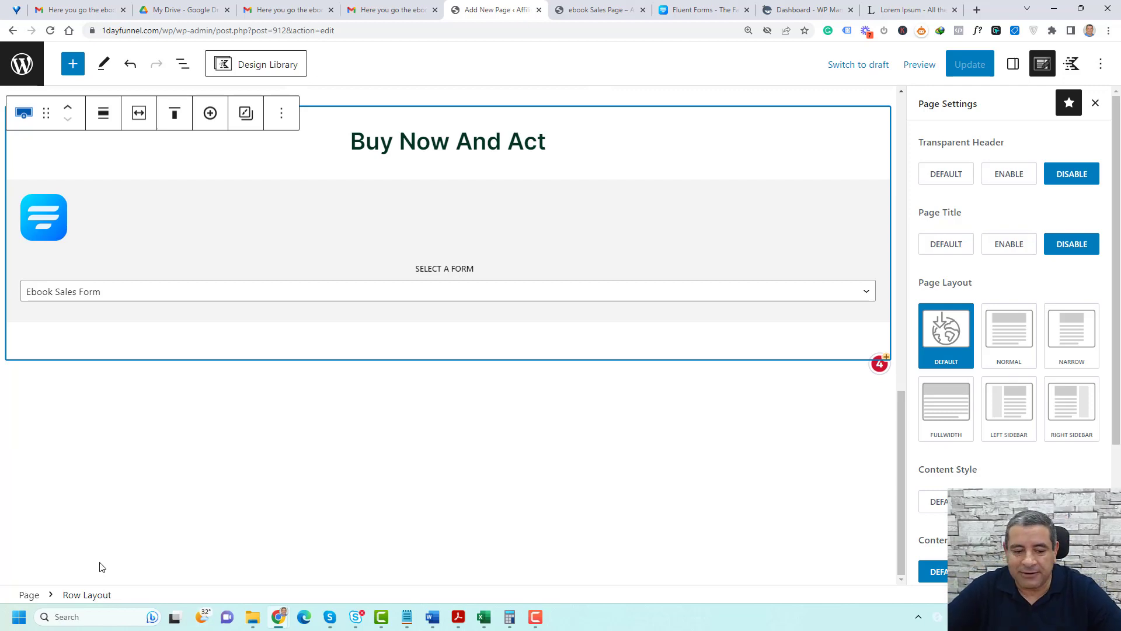
left_click(1013, 64)
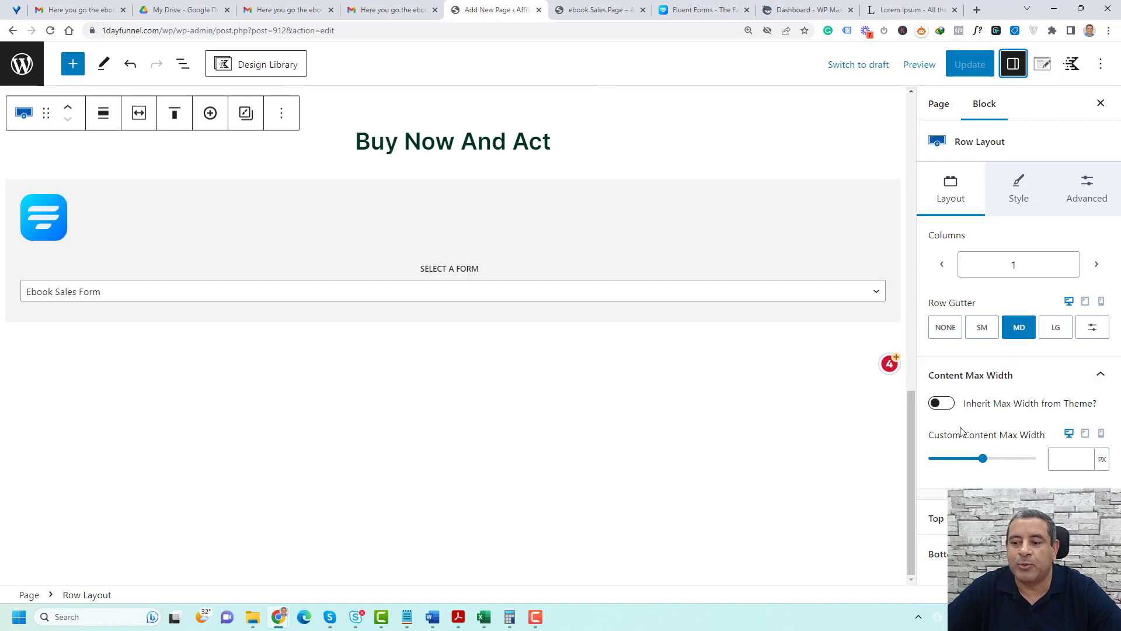
left_click(1064, 456)
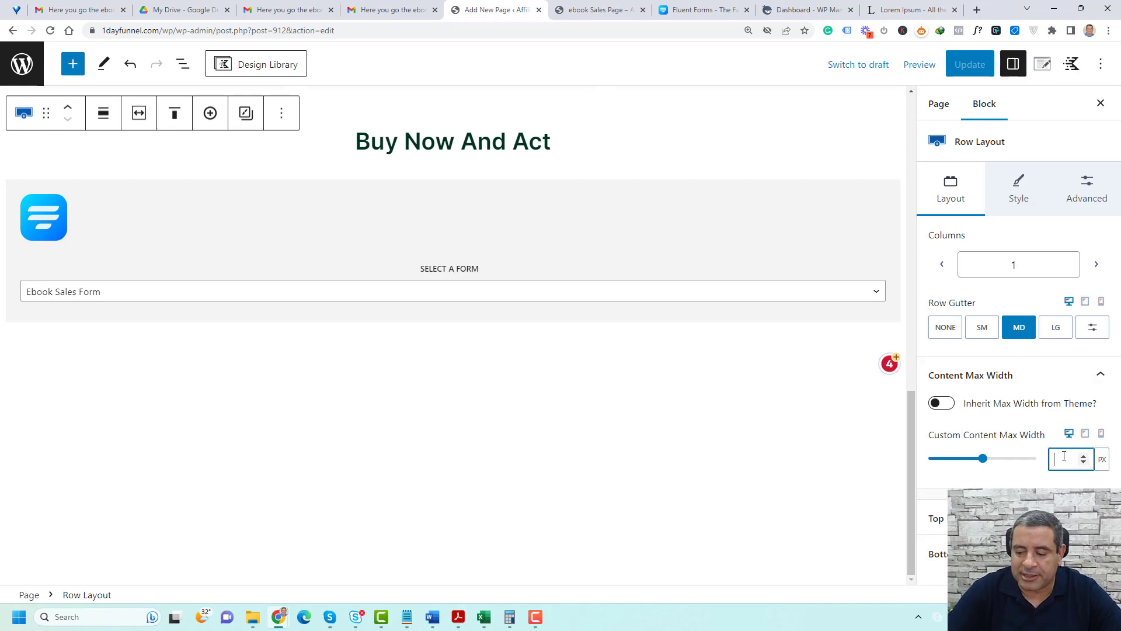
type("75")
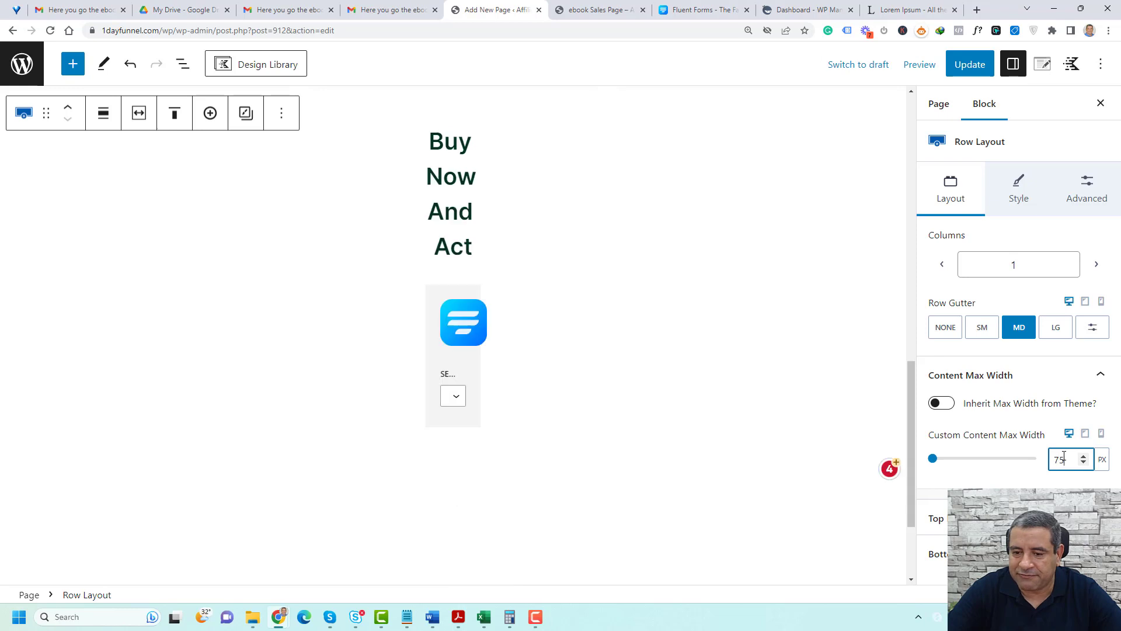
type("0")
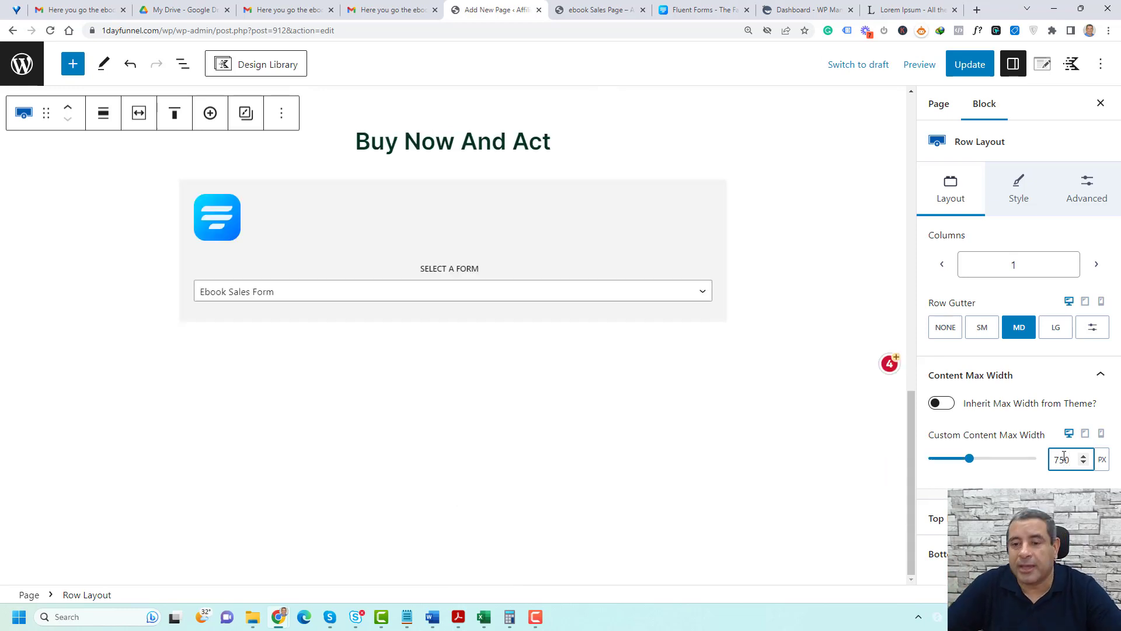
left_click(970, 64)
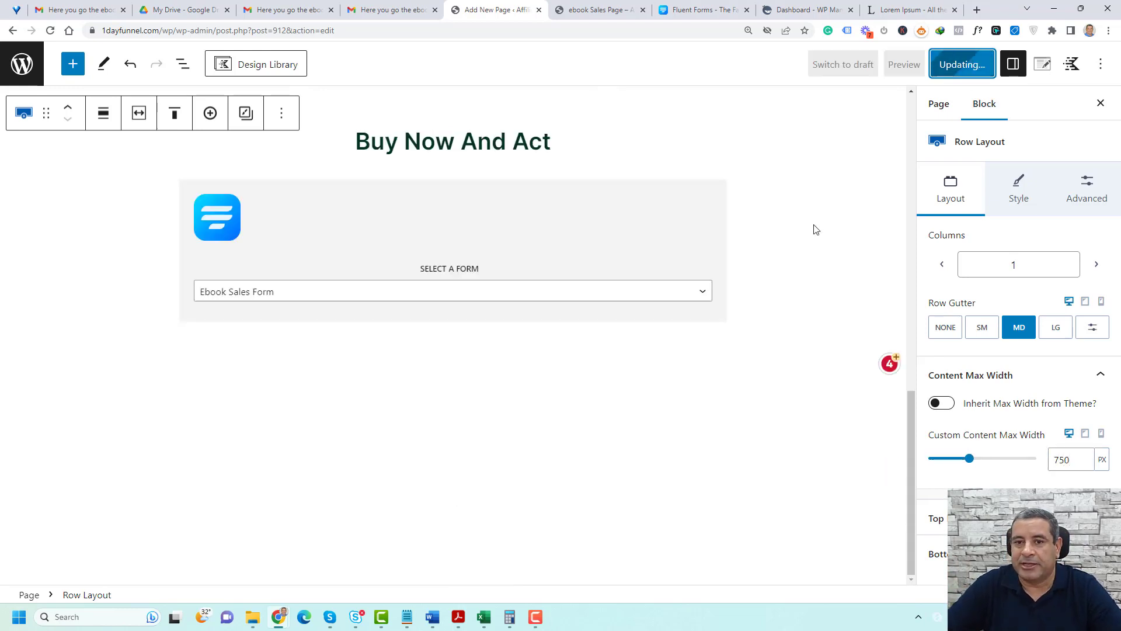
Reload the live sales page to check the order form's width, and return to the page editor
left_click(602, 9)
left_click(50, 31)
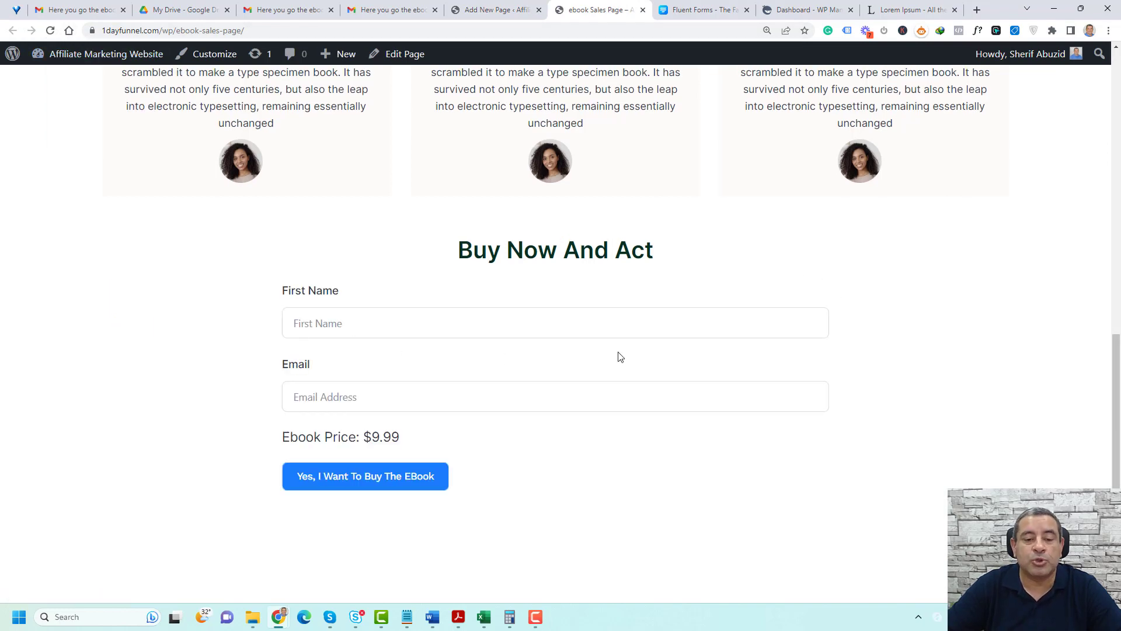
left_click(514, 7)
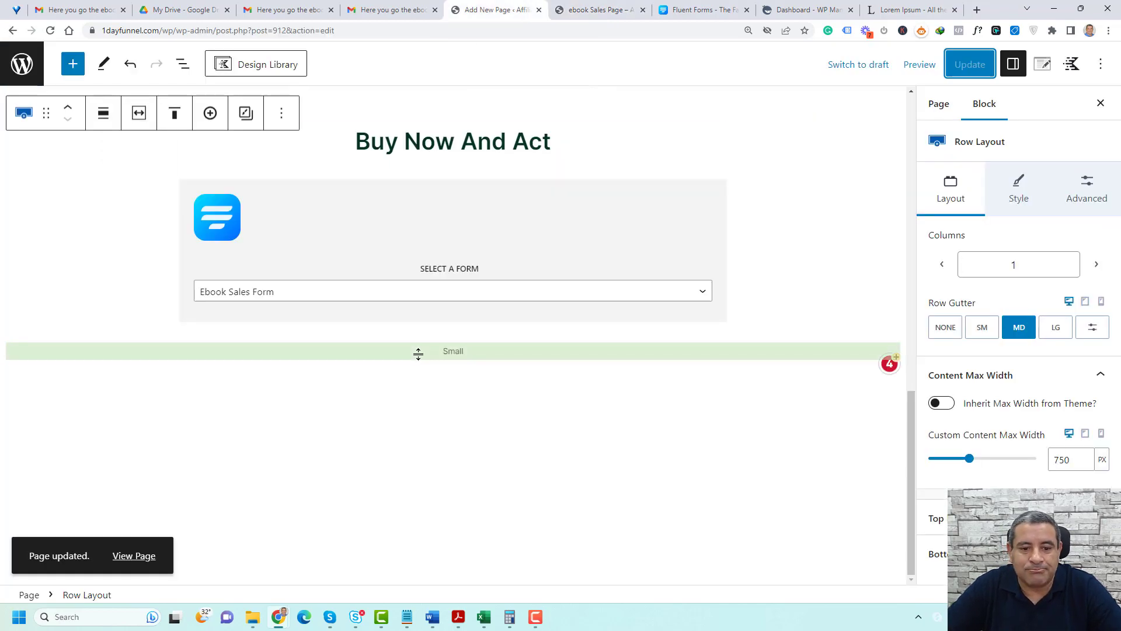
Enable a box shadow on the section holding the "Buy Now And Act" heading and order form, and update the page
left_click(418, 353)
left_click(480, 240)
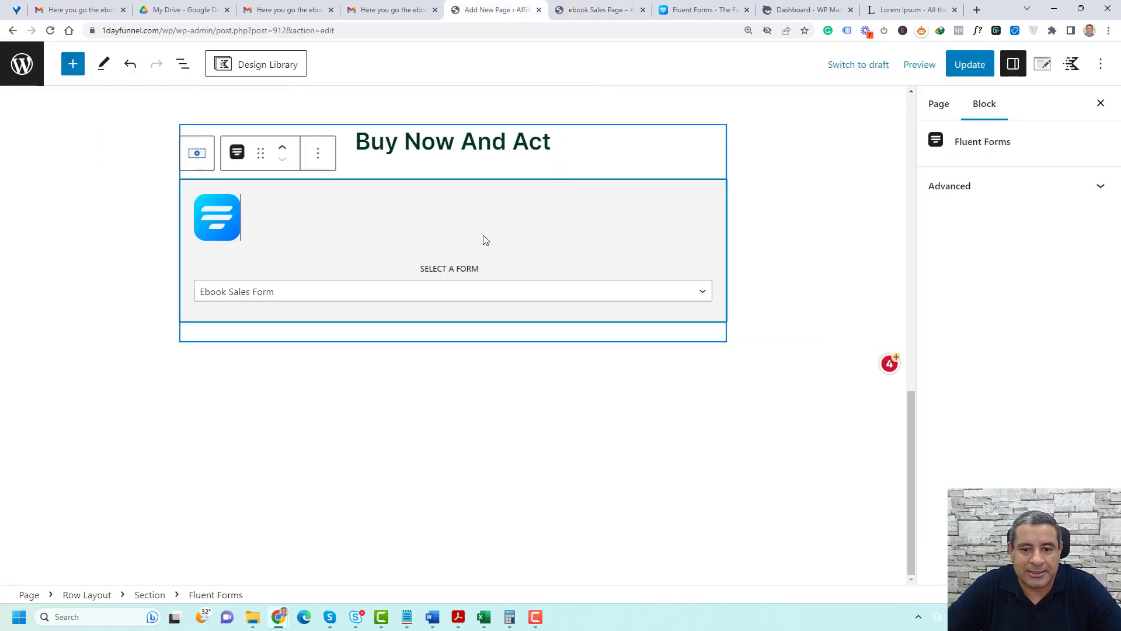
left_click(147, 596)
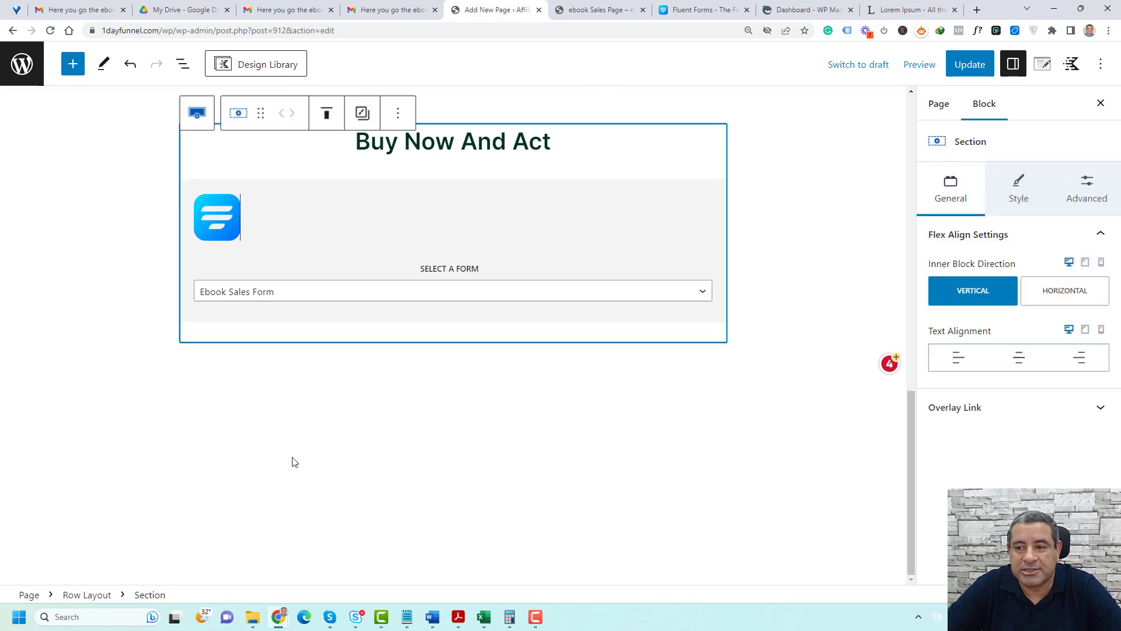
left_click(1019, 182)
scroll(1039, 374, "down", 1)
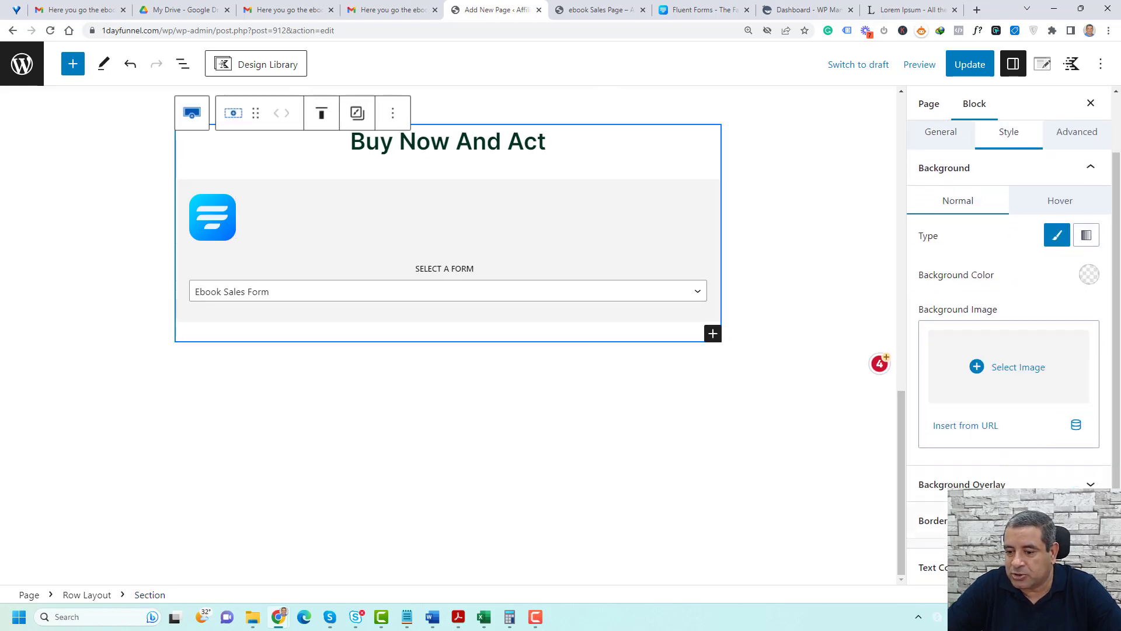
left_click(934, 520)
scroll(1040, 502, "down", 1)
left_click(1088, 506)
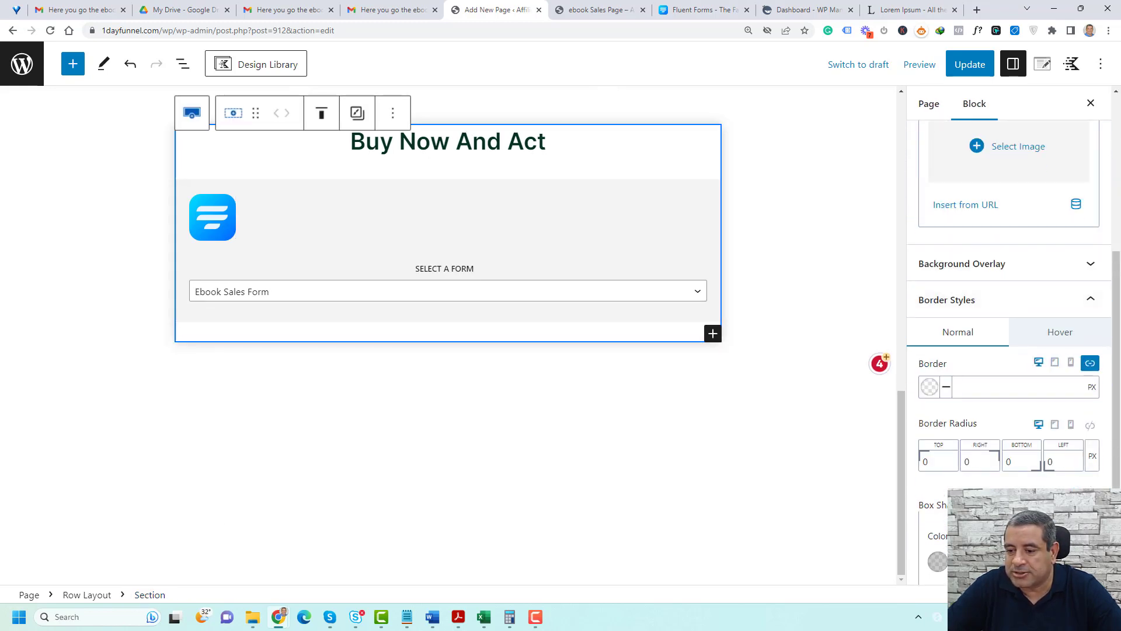
left_click(986, 62)
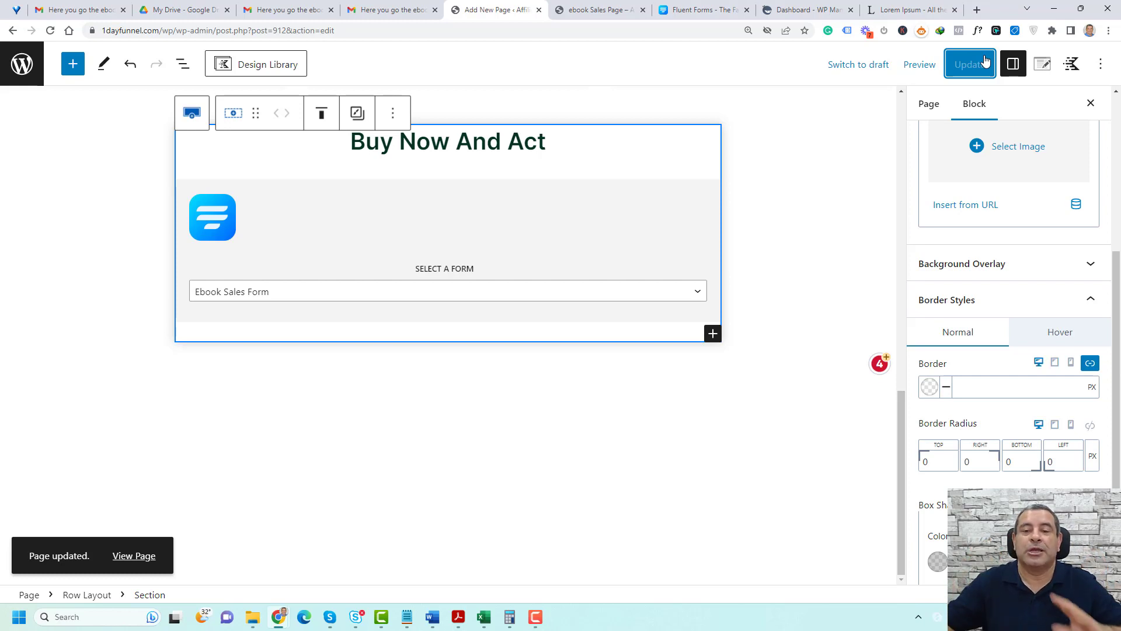
Check the testimonials and the order form on the live sales page
left_click(596, 10)
scroll(201, 316, "up", 10)
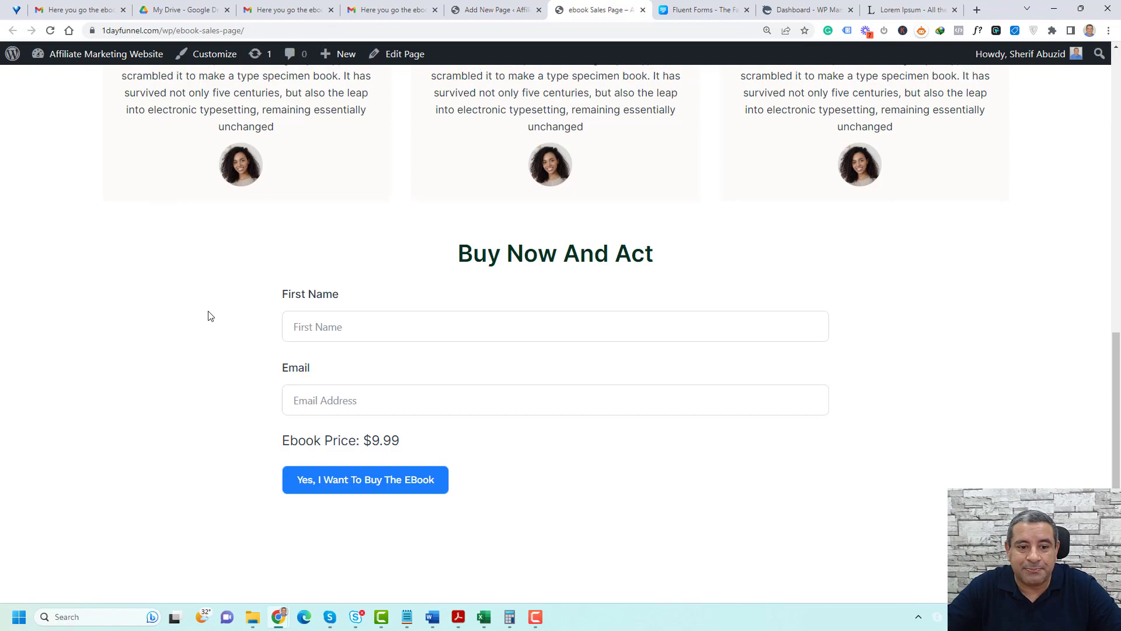
left_click(201, 315)
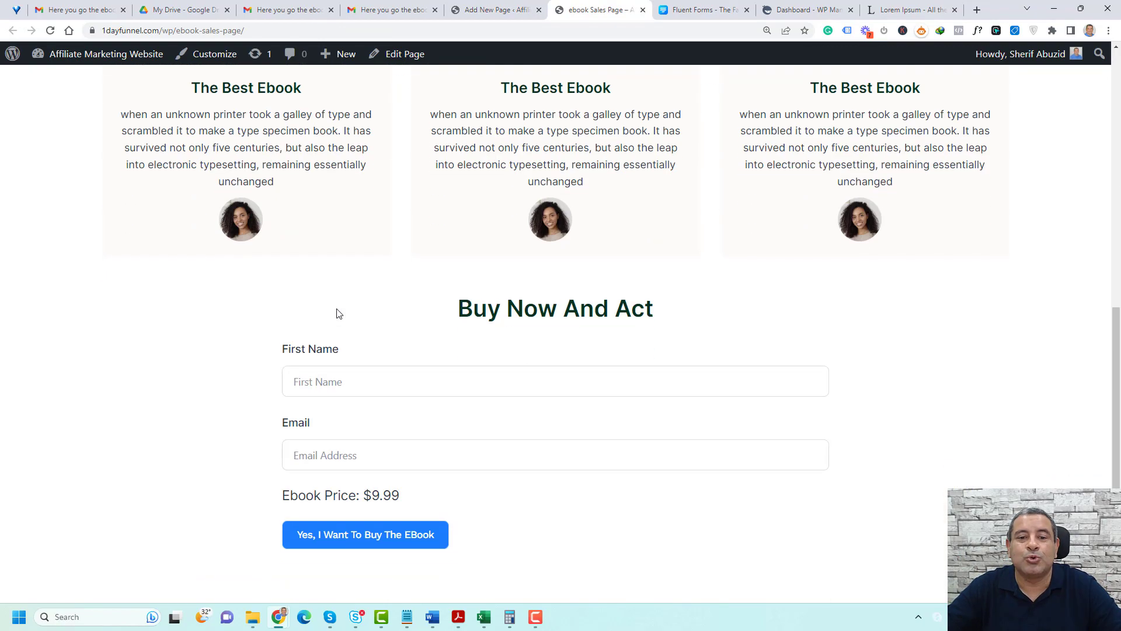
scroll(263, 301, "down", 1)
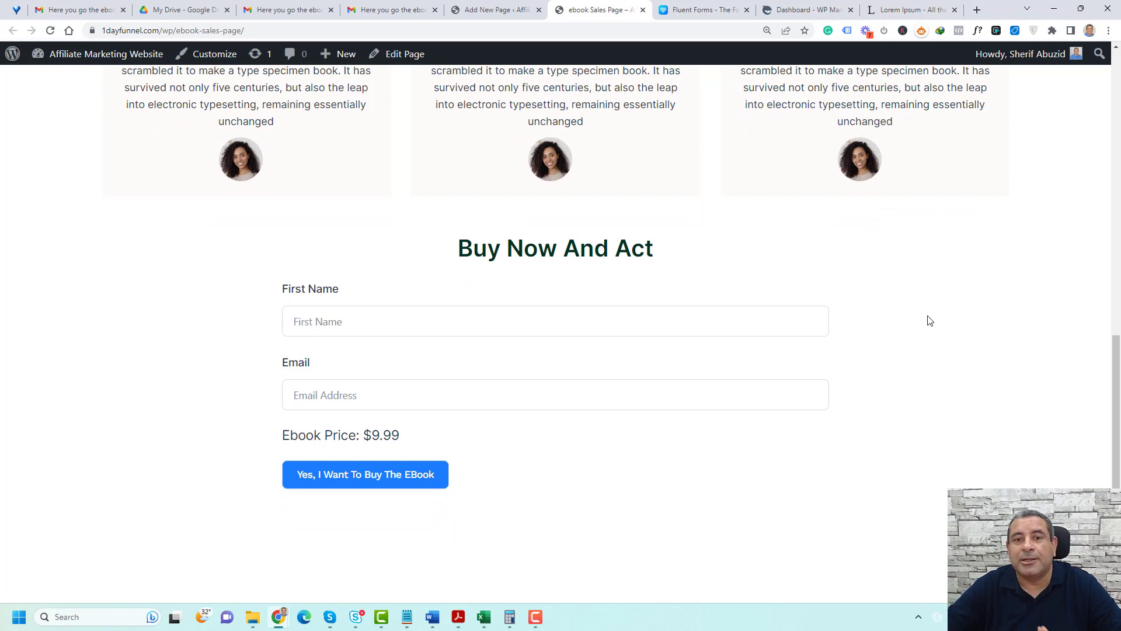
Set the HTML anchor of the "Buy Now And Act" row to "sell" and update the page
left_click(496, 9)
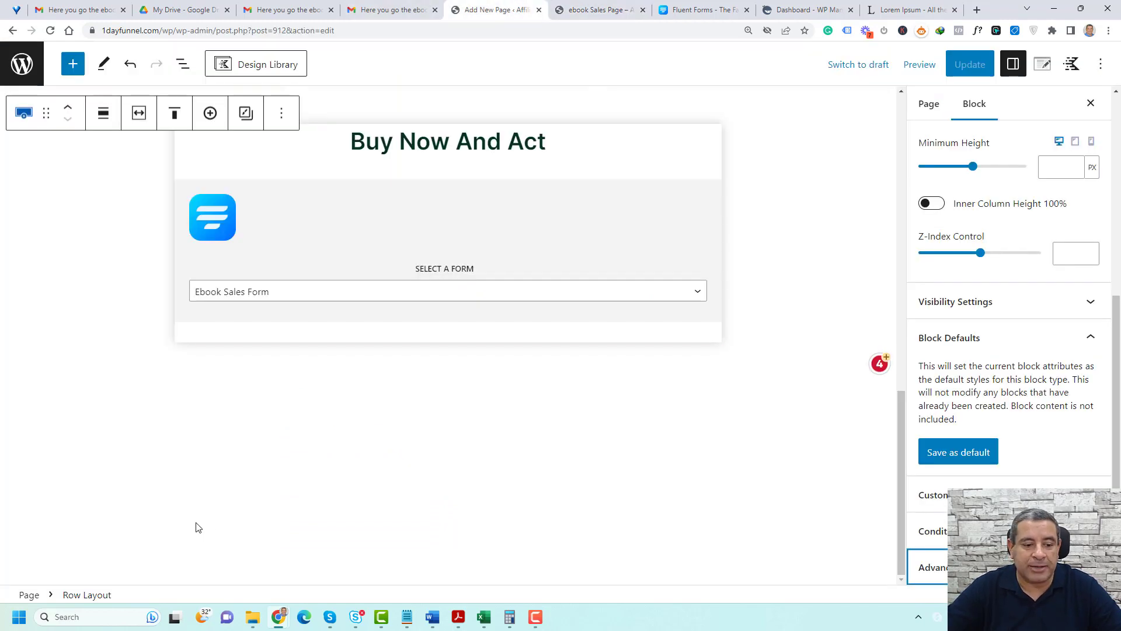
left_click(746, 263)
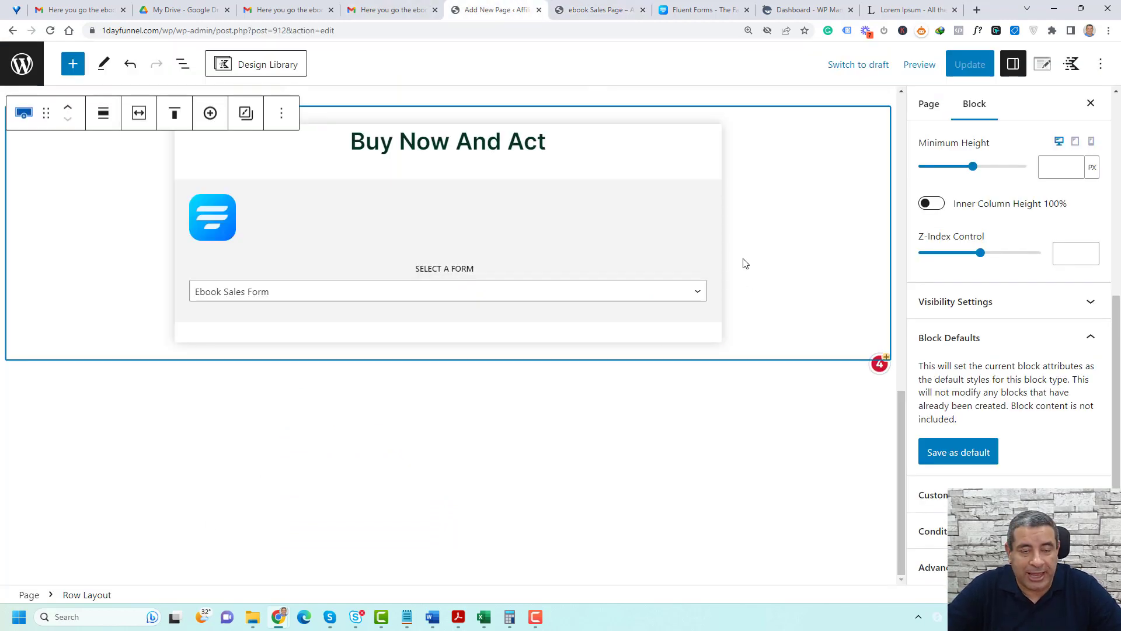
scroll(1040, 266, "up", 5)
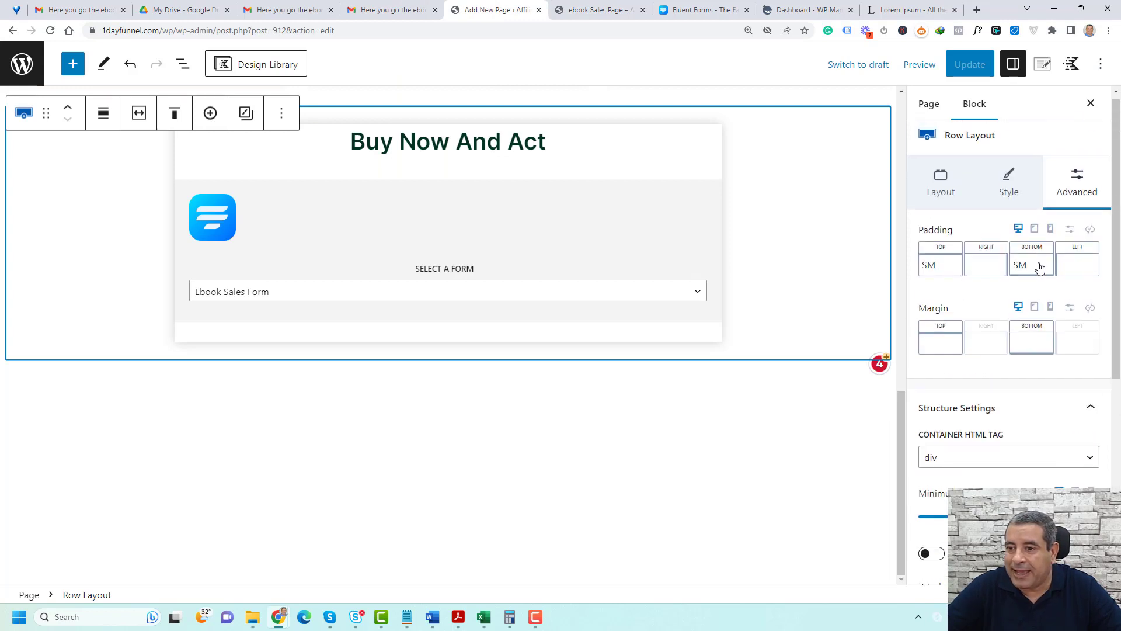
scroll(1049, 355, "down", 4)
scroll(1048, 356, "down", 2)
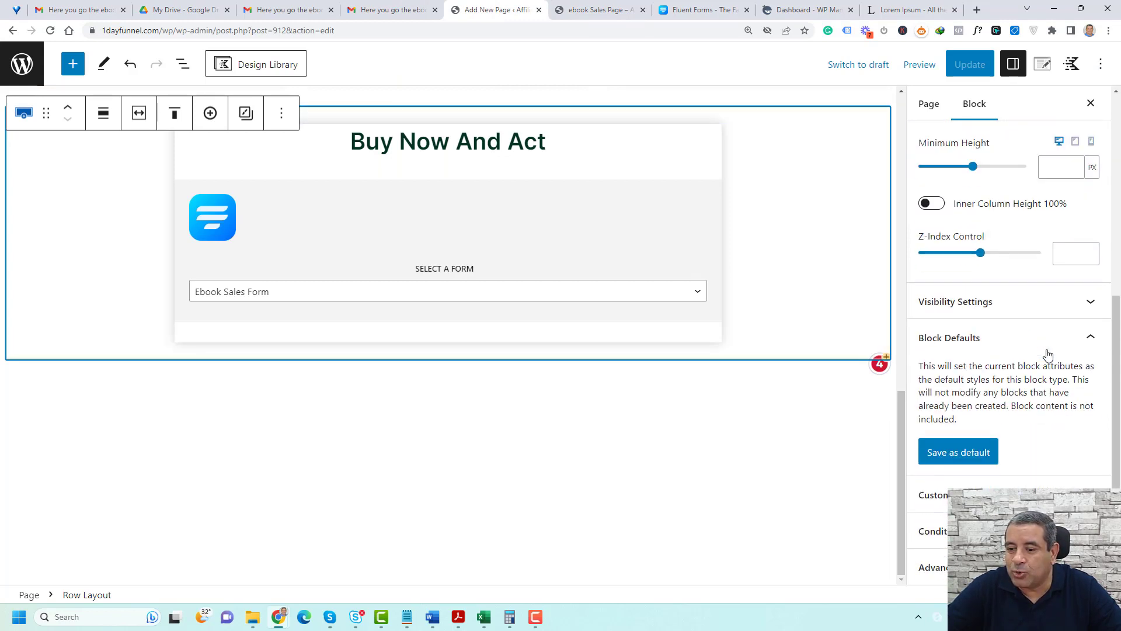
left_click(1031, 567)
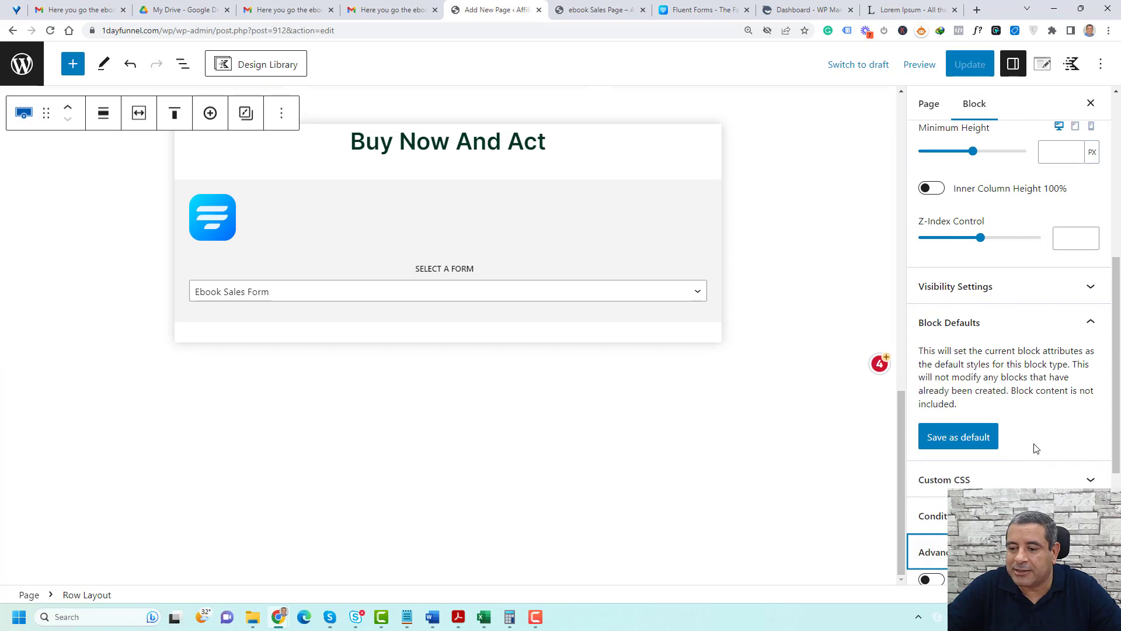
scroll(1034, 446, "down", 4)
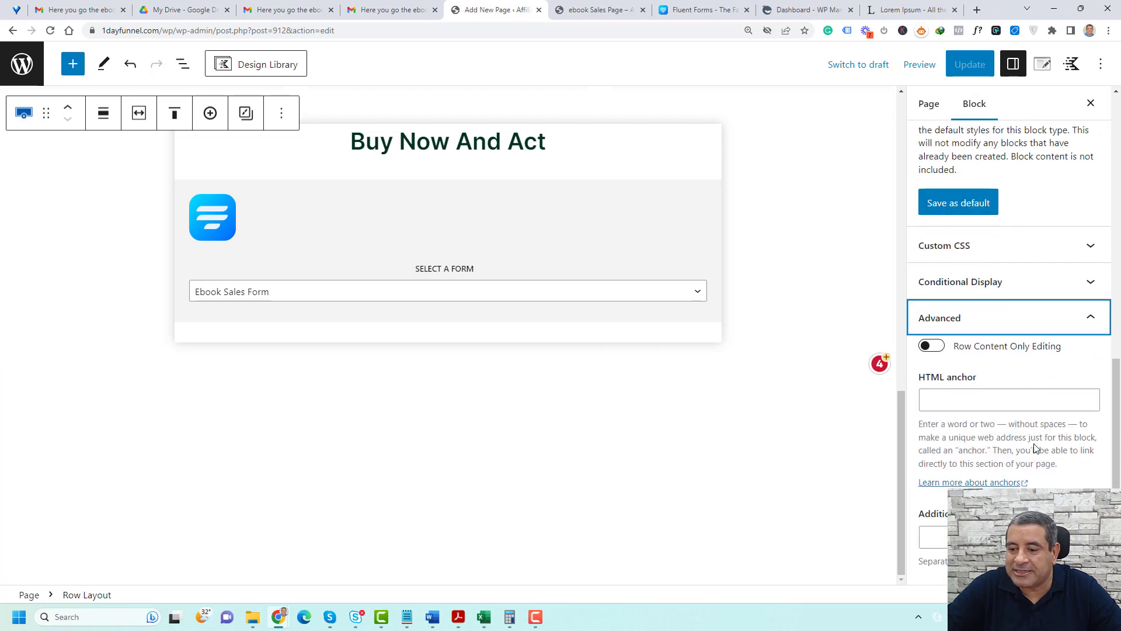
left_click(995, 403)
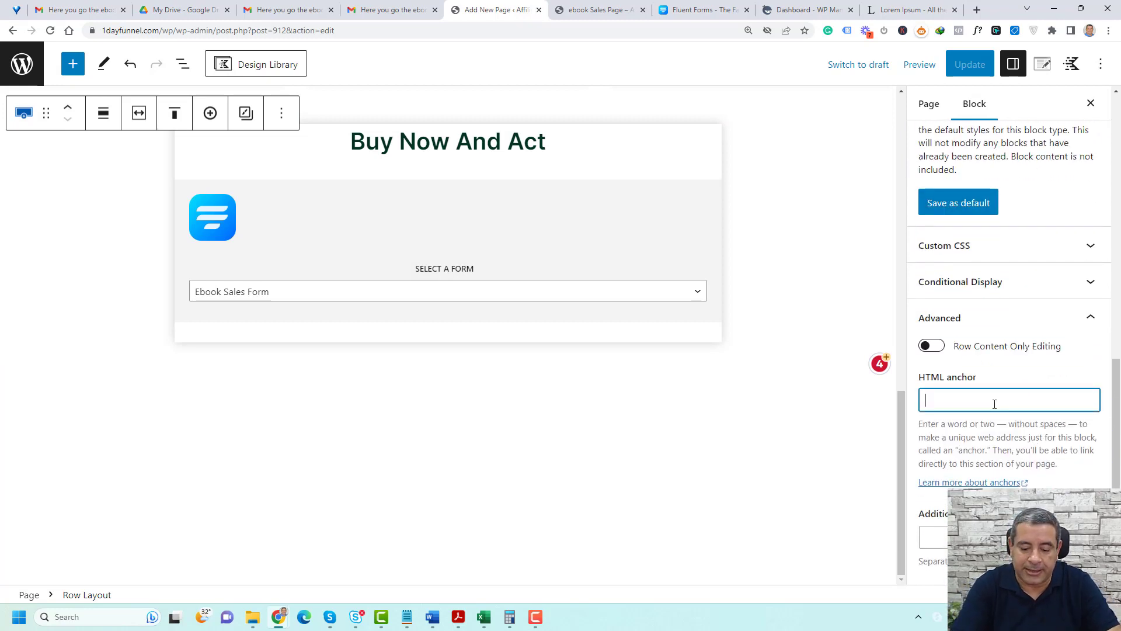
type("sell")
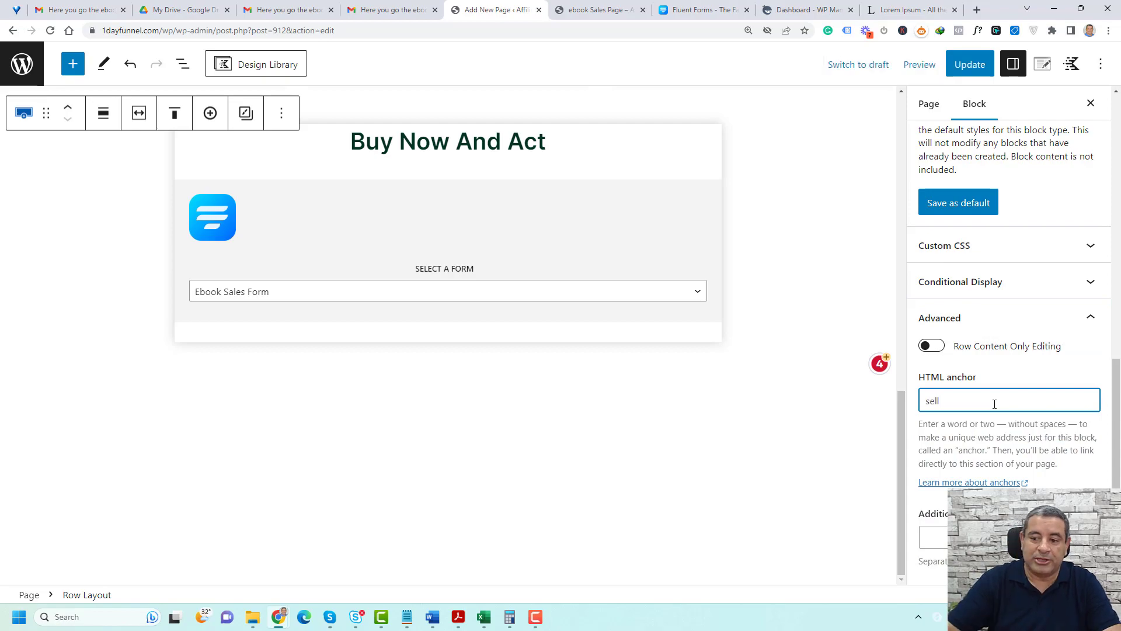
key("ctrl+a")
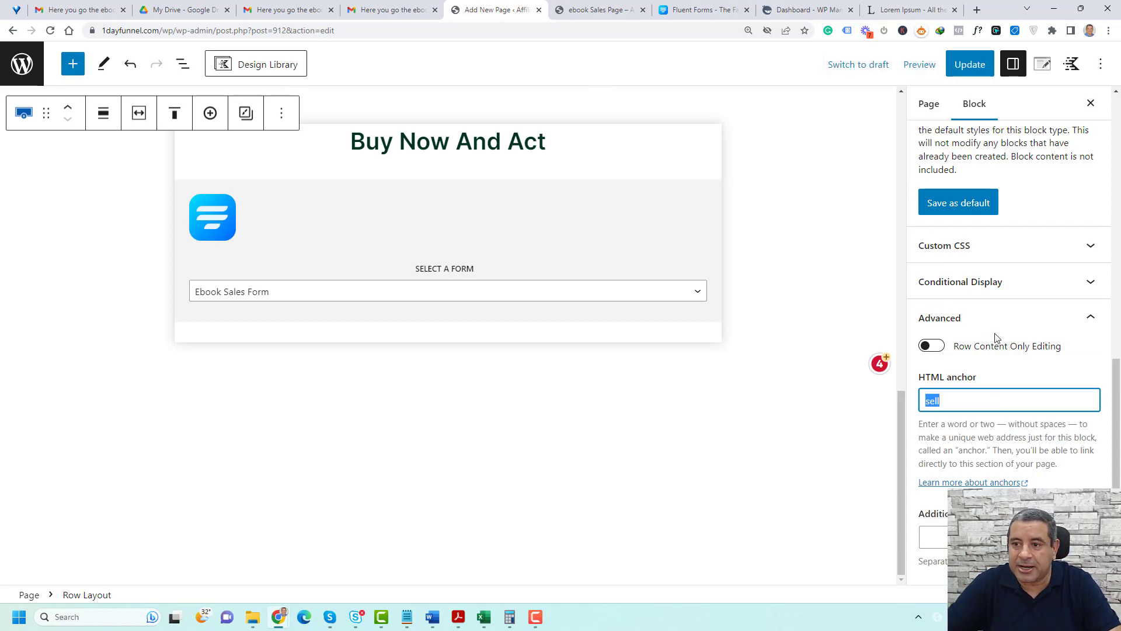
left_click(970, 64)
Link the "Buy The Ebook Now!" button to #sell and update the page
scroll(549, 457, "up", 15)
scroll(228, 345, "down", 5)
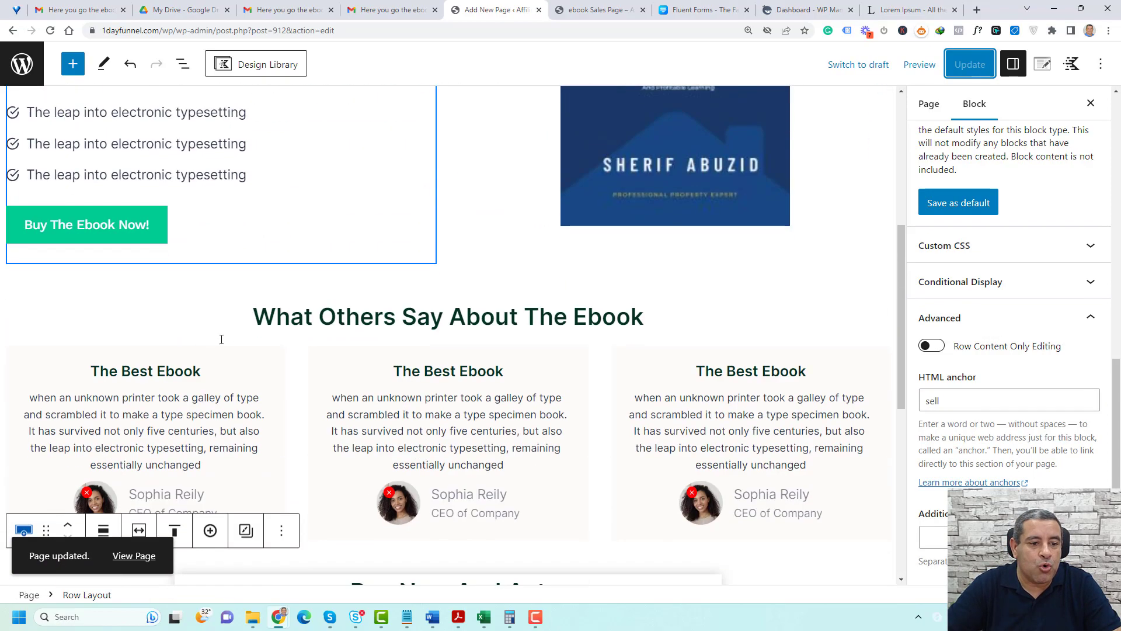
left_click(131, 225)
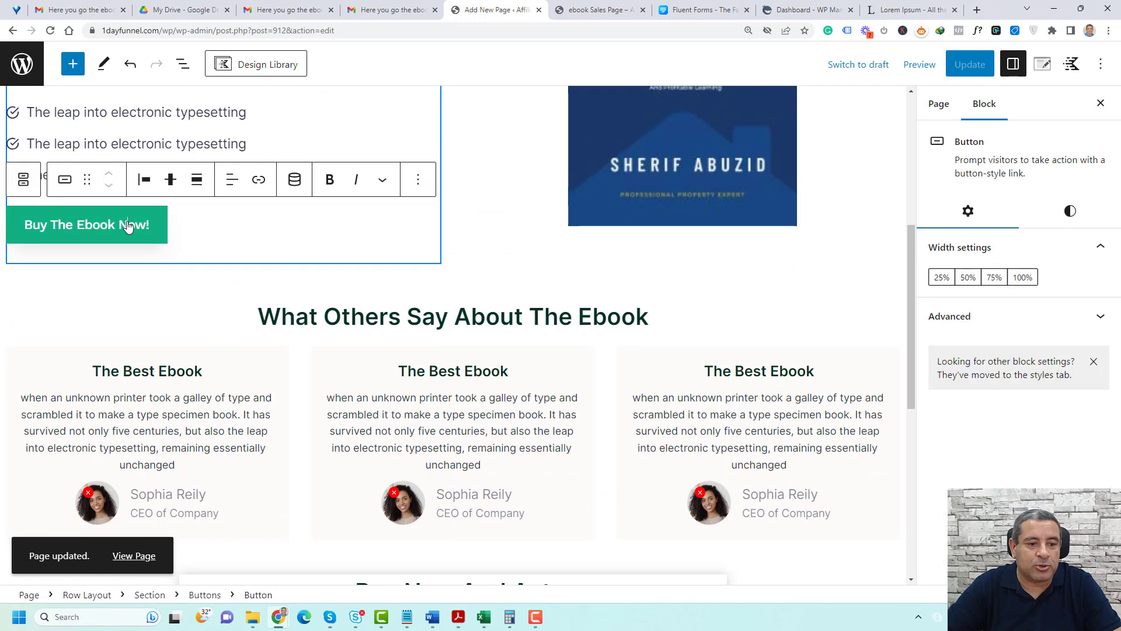
left_click(260, 183)
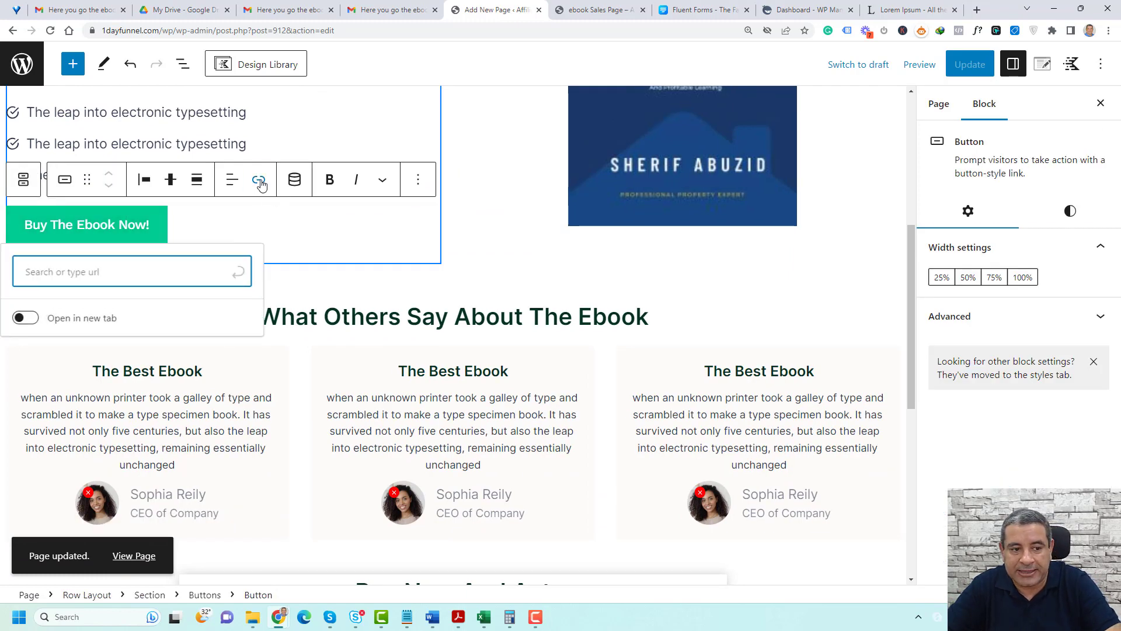
type("#sell")
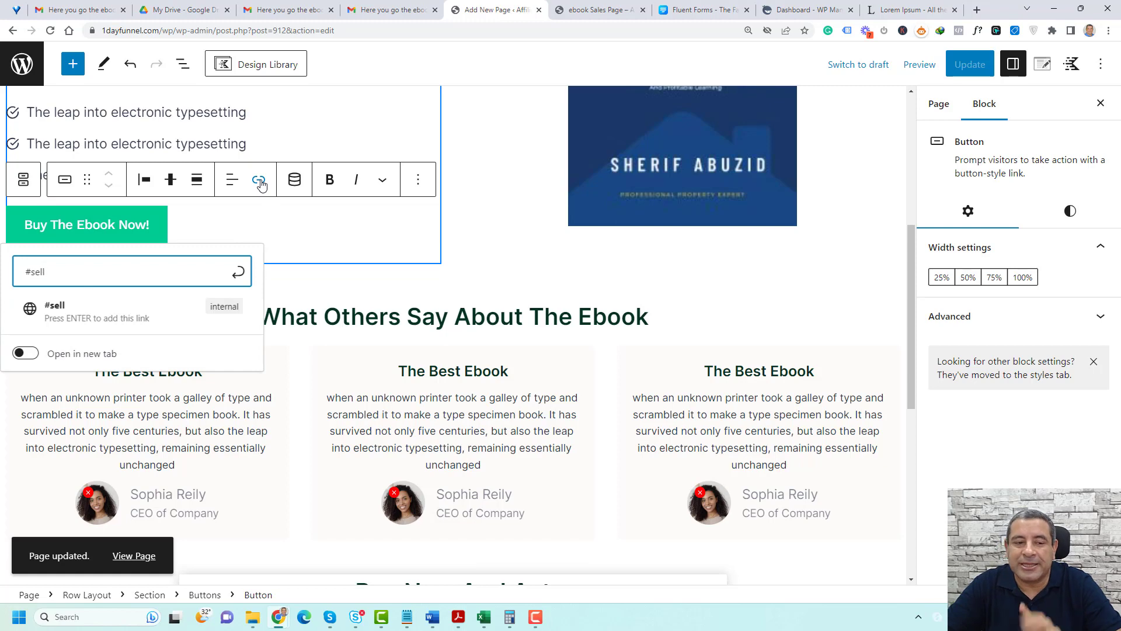
left_click(146, 309)
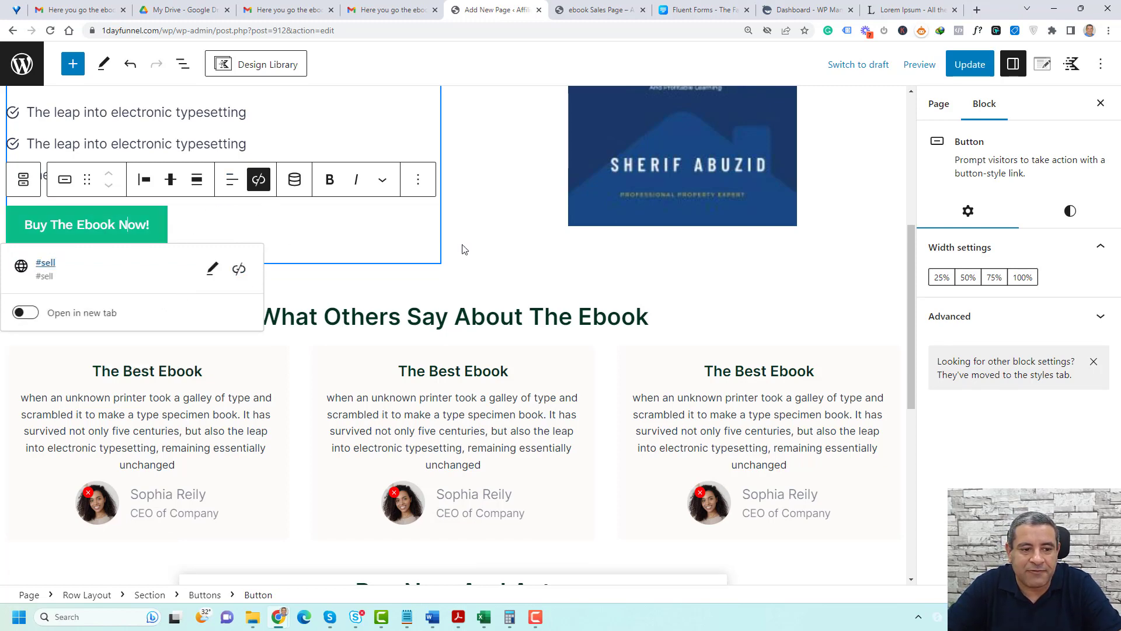
scroll(461, 249, "up", 4)
left_click(466, 260)
left_click(970, 64)
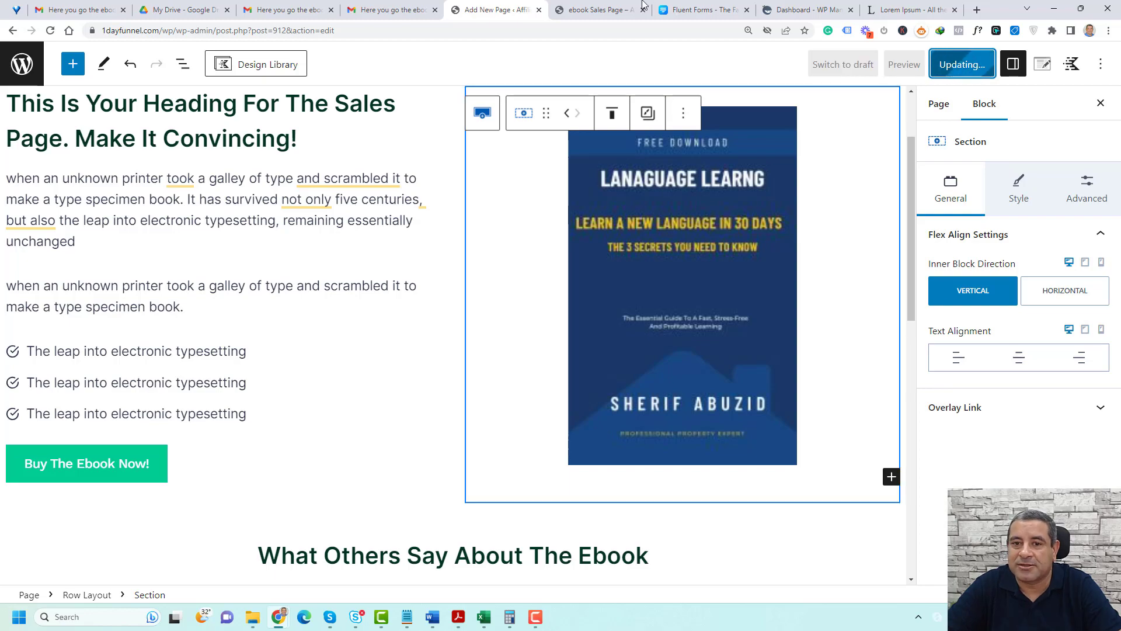
Reload the live sales page and test the "Buy The Ebook Now!" button's link to the order form
key("ctrl+Tab")
key("F5")
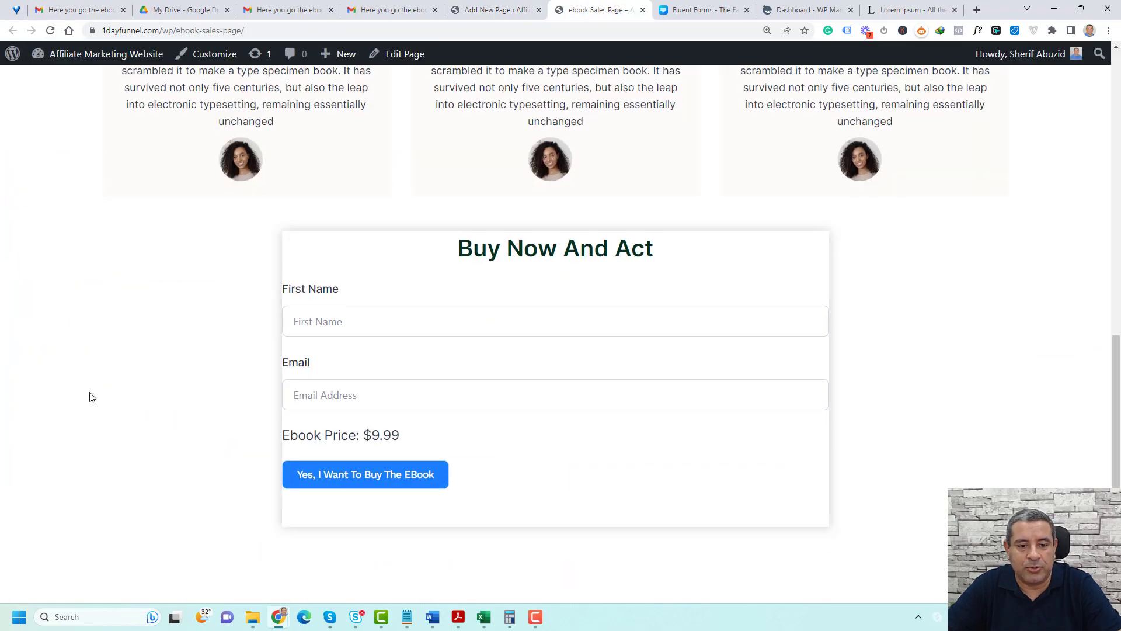
scroll(338, 328, "up", 10)
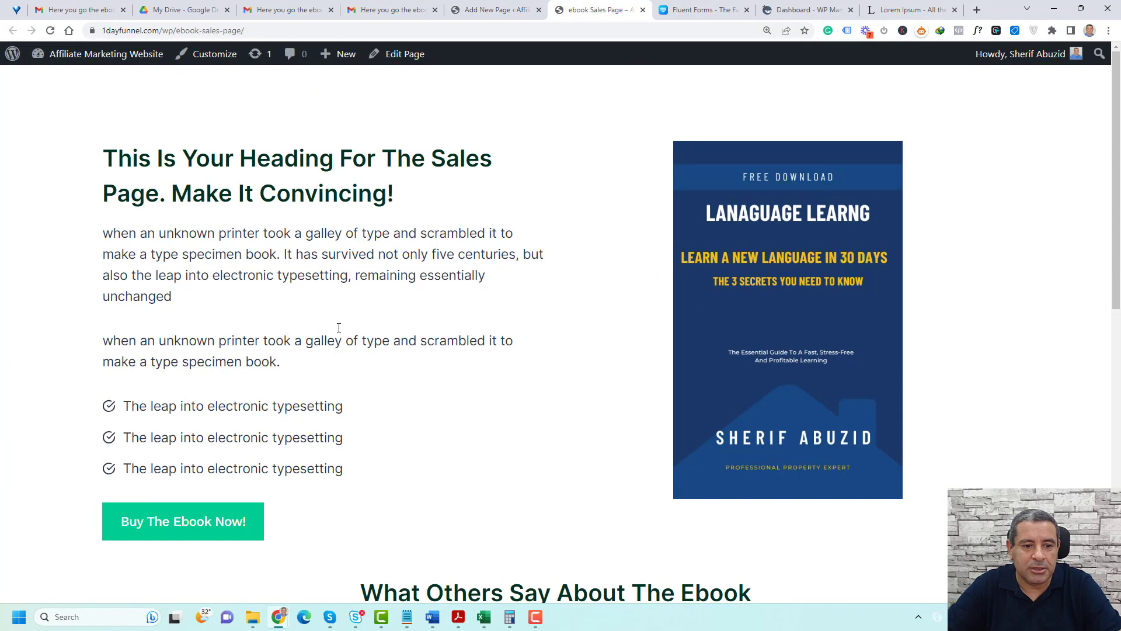
scroll(338, 328, "down", 5)
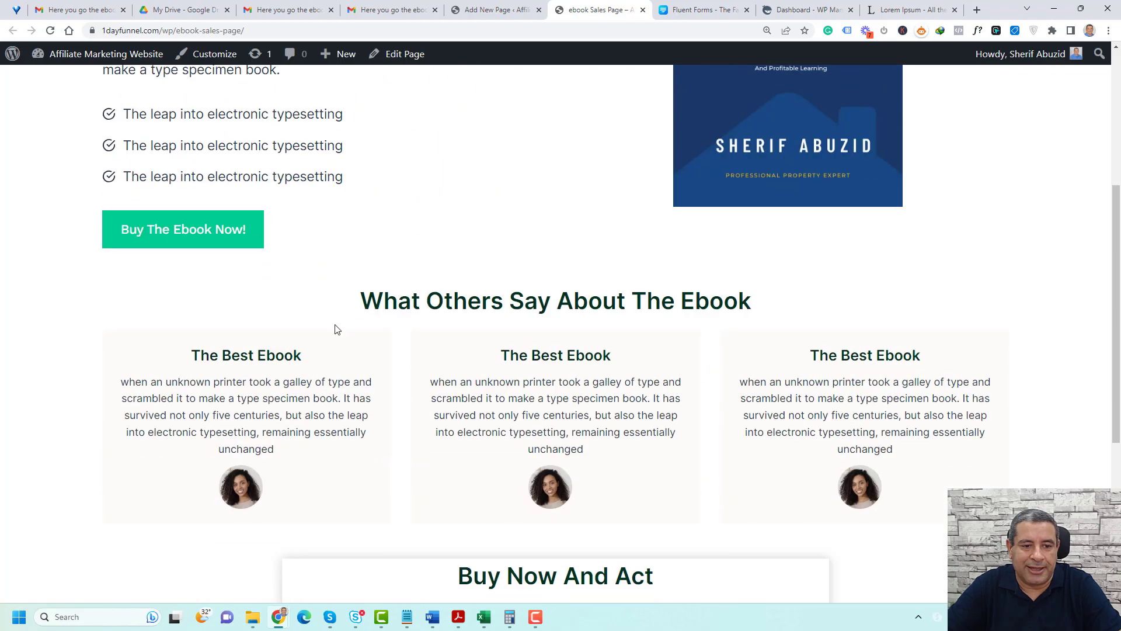
left_click(232, 244)
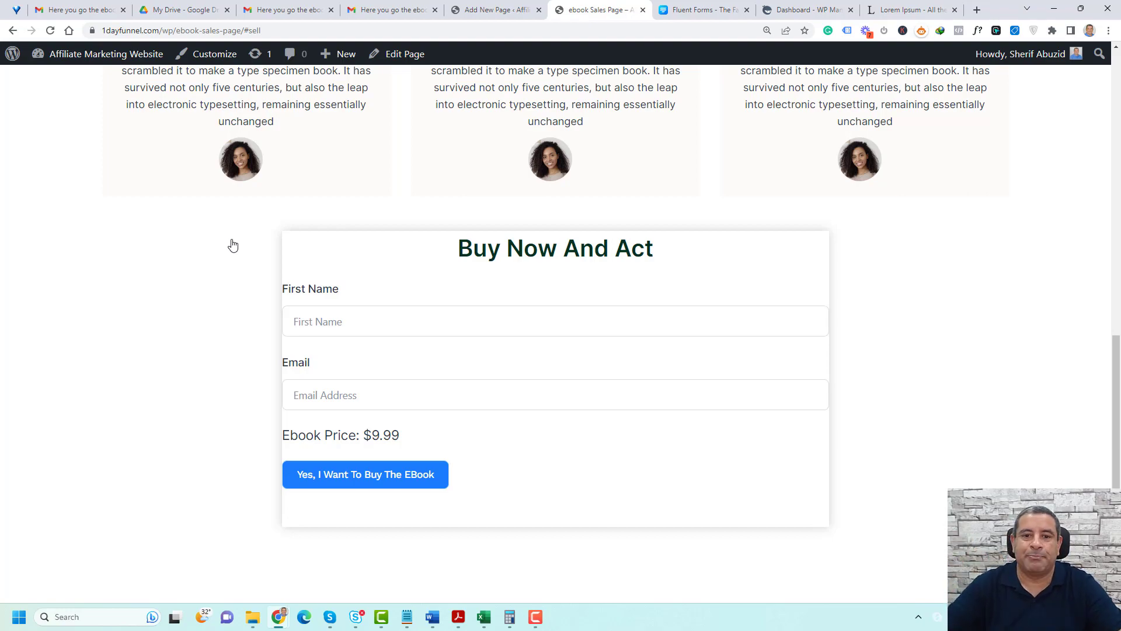
Set linked padding of X Small 16px on all sides of the order form's section, update the page and reload the live page
left_click(490, 10)
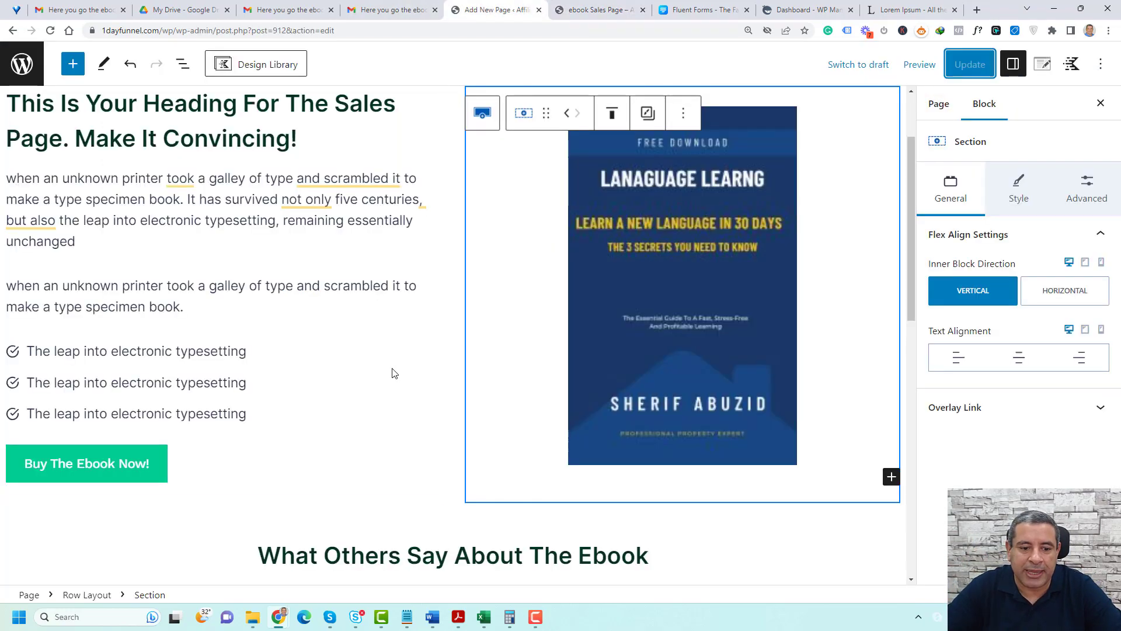
scroll(393, 372, "down", 10)
left_click(326, 256)
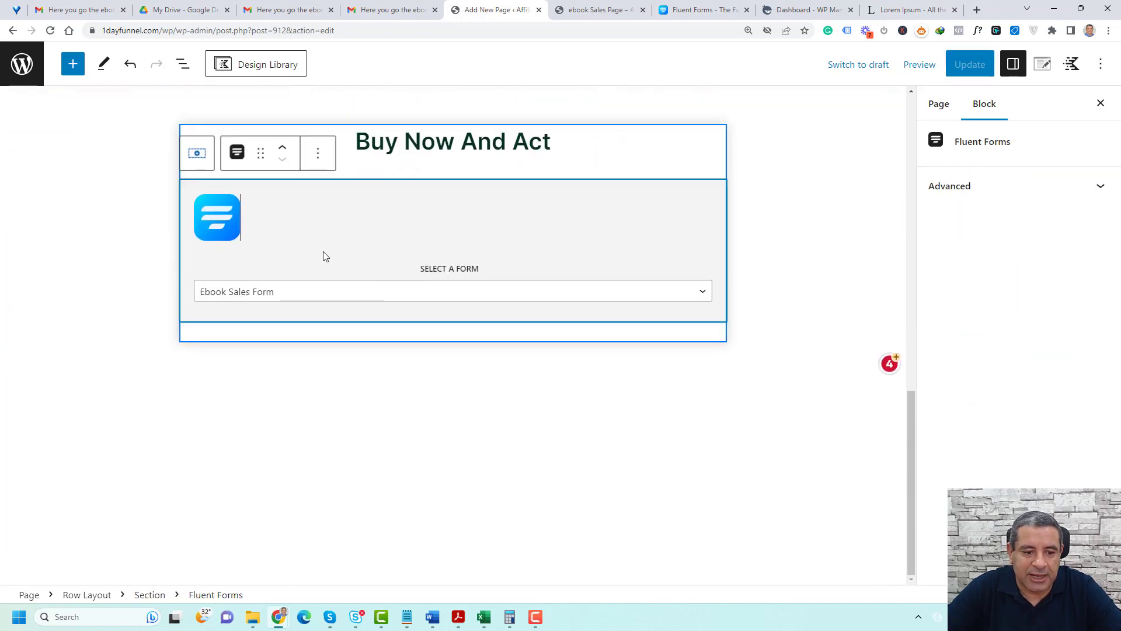
left_click(149, 594)
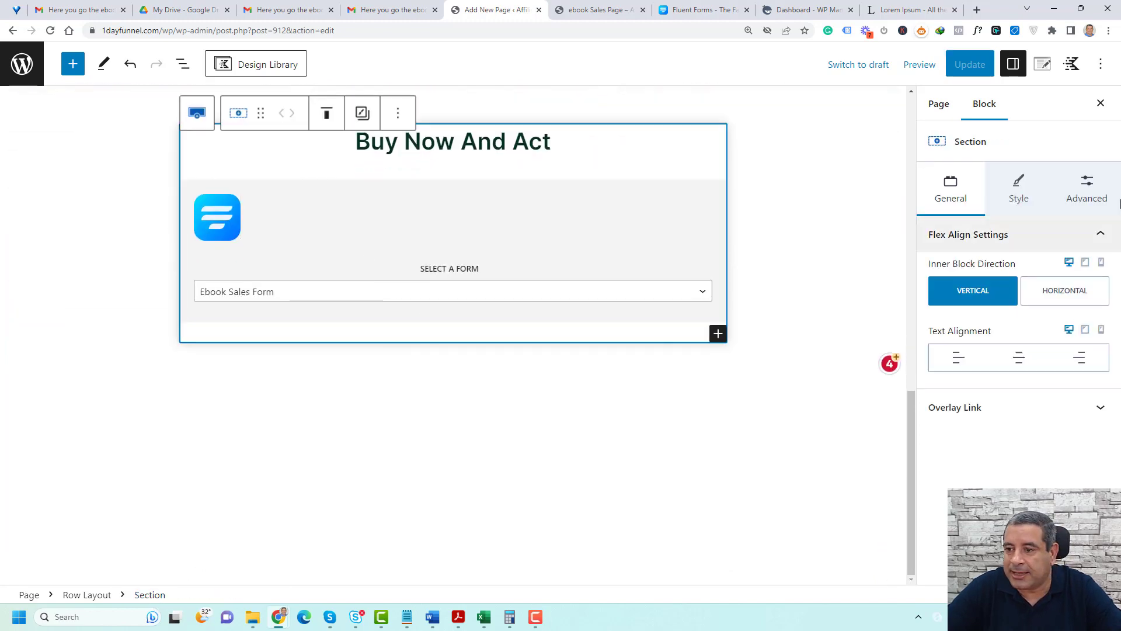
left_click(1107, 193)
left_click(936, 276)
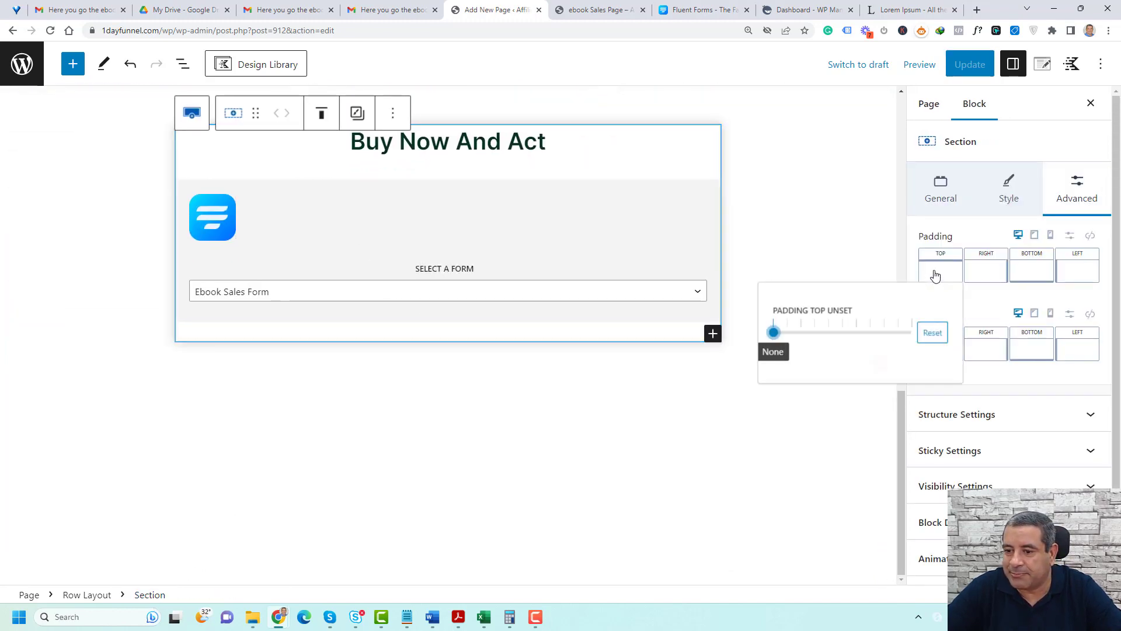
left_click(1089, 236)
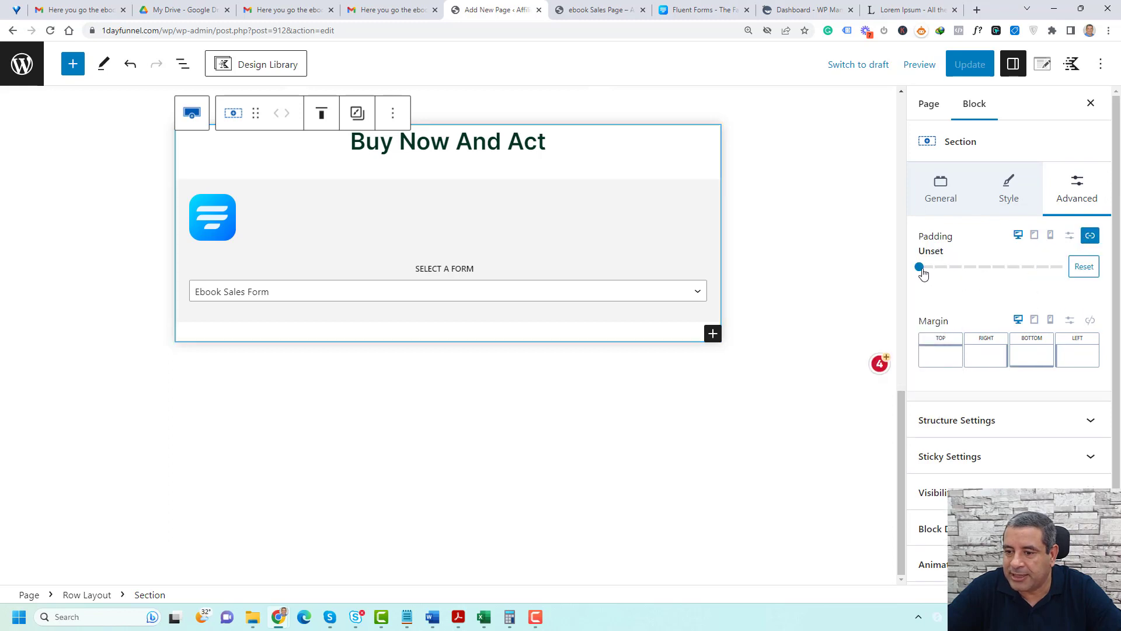
left_click_drag(921, 268, 947, 269)
key("ctrl+s")
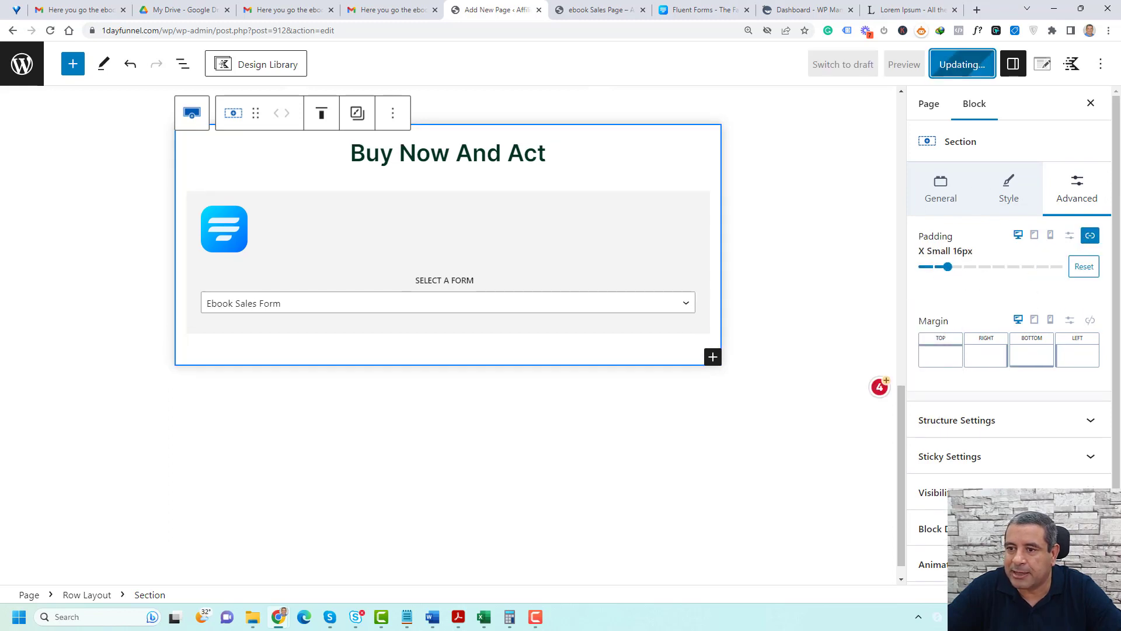
left_click(584, 9)
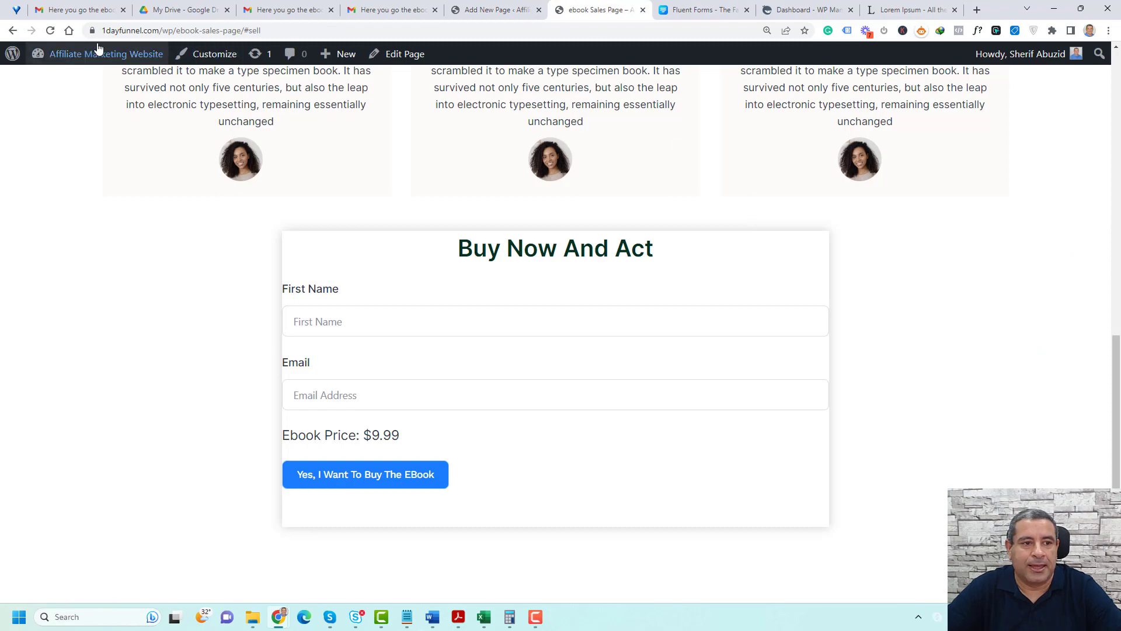
left_click(50, 31)
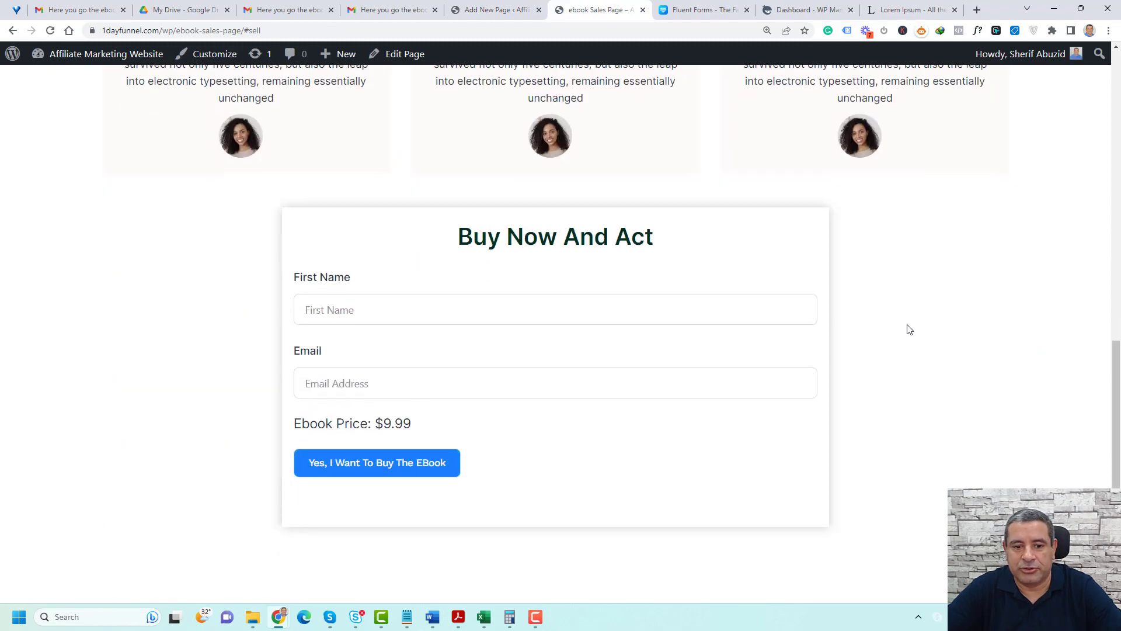
Review the live ebook sales page and follow the "Buy The Ebook Now!" button to the order form
scroll(909, 330, "up", 11)
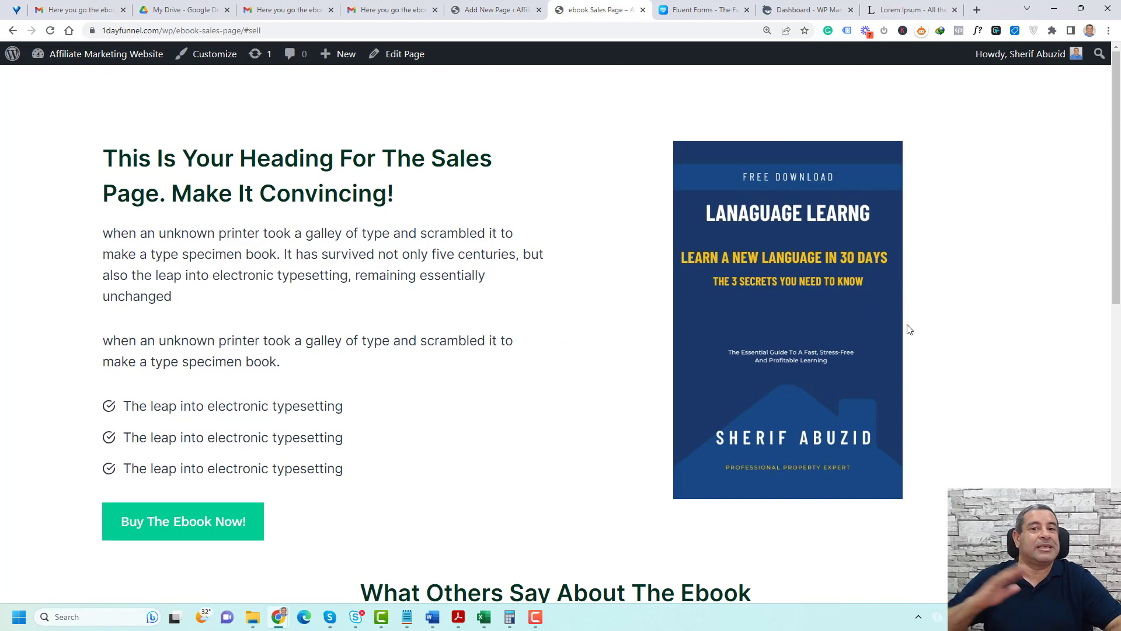
scroll(616, 295, "down", 5)
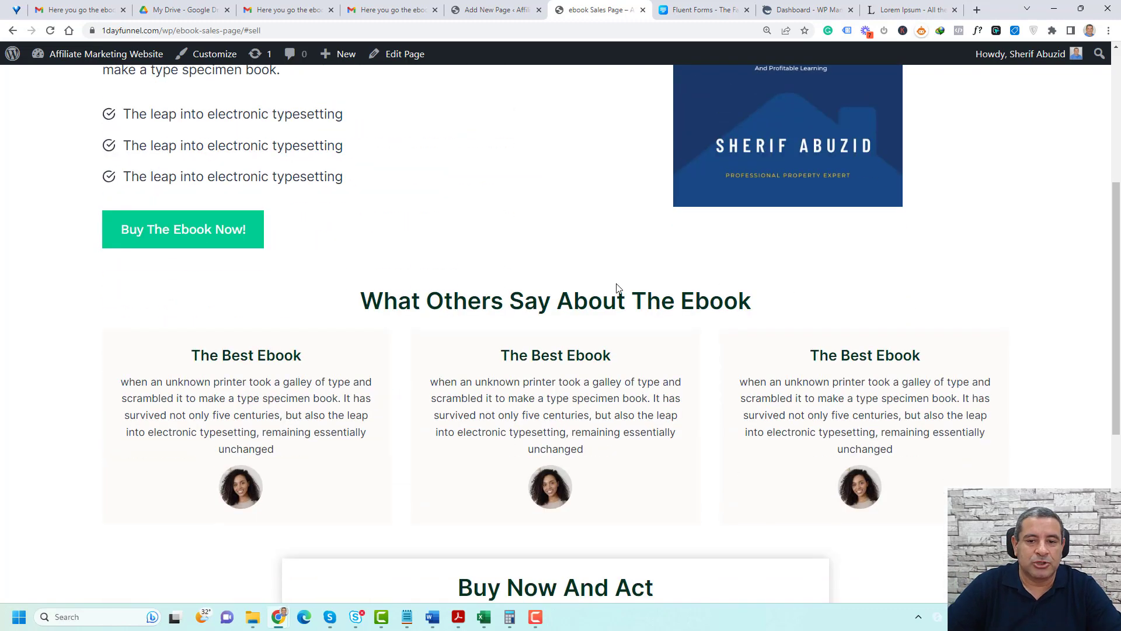
scroll(572, 281, "up", 5)
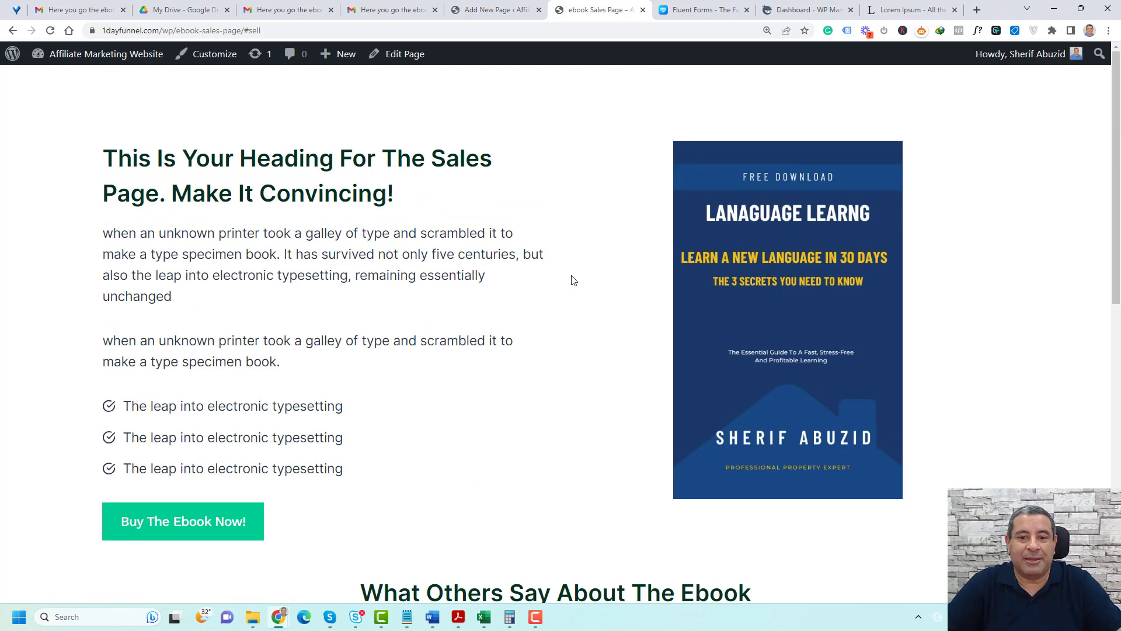
scroll(572, 280, "down", 3)
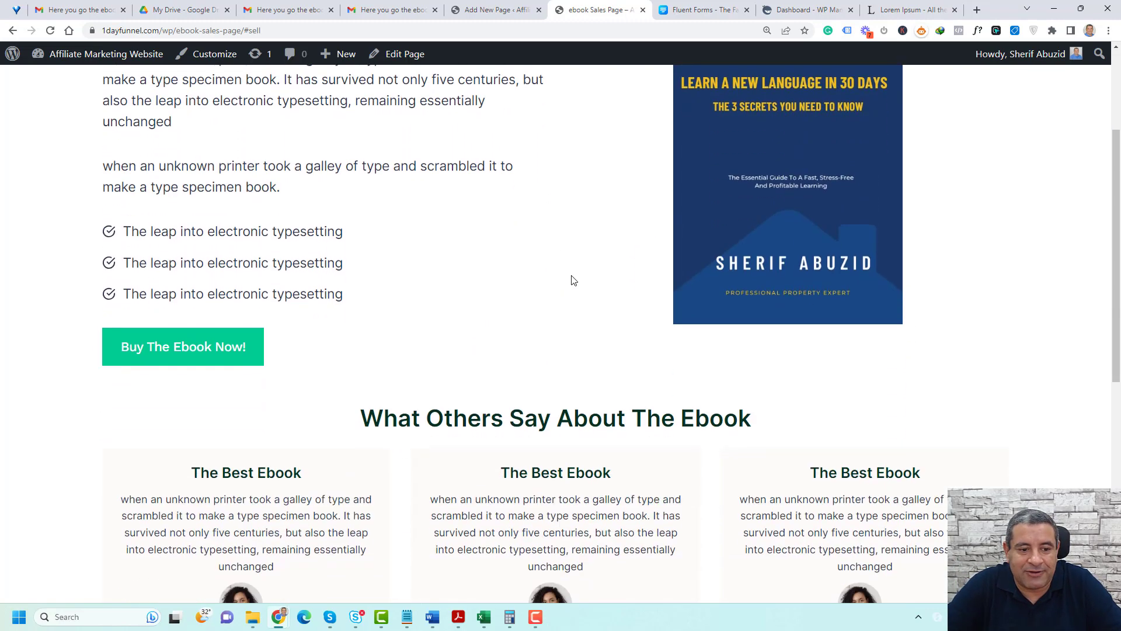
scroll(572, 280, "down", 1)
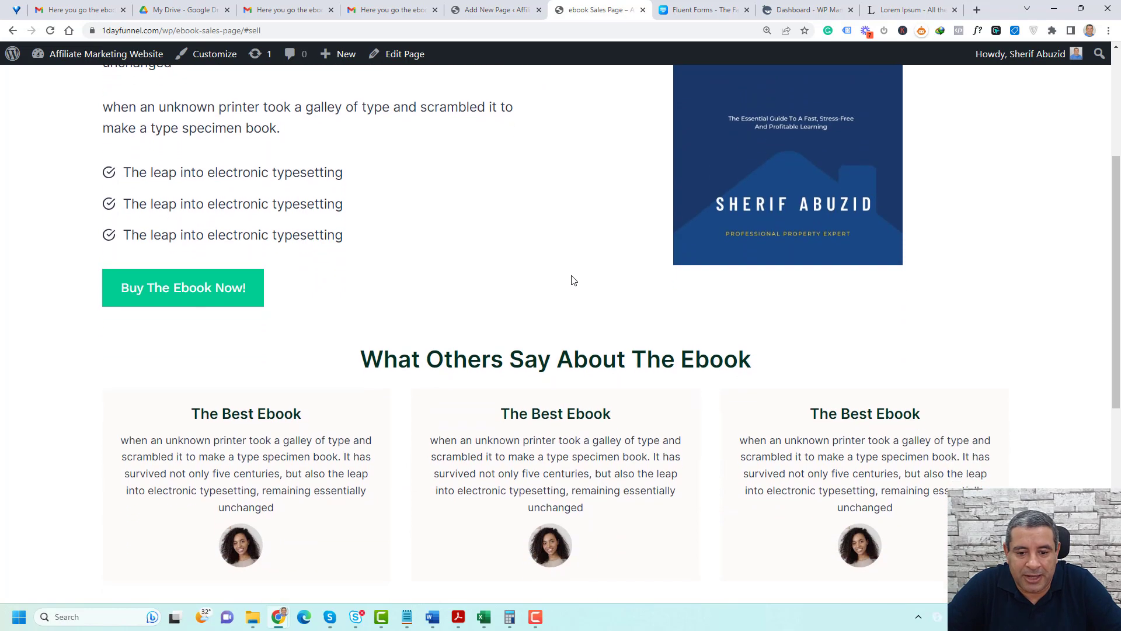
left_click(215, 300)
Submit a test order with the customer's first name and email, and try the ebook download on the thank-you page without saving the file
left_click(456, 314)
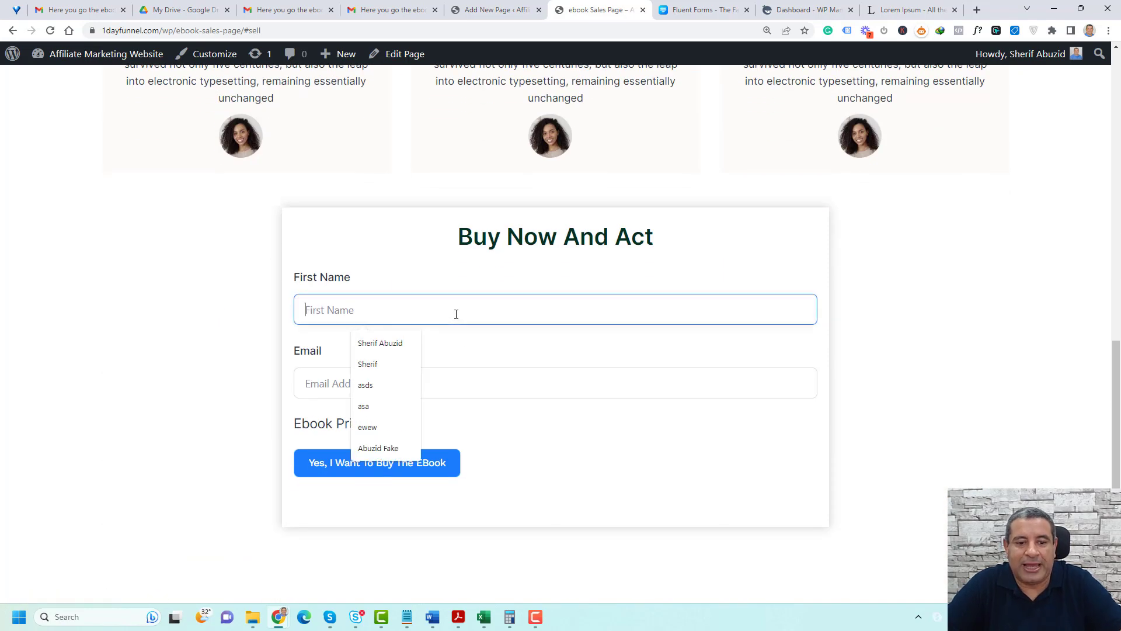
left_click(384, 361)
left_click(380, 384)
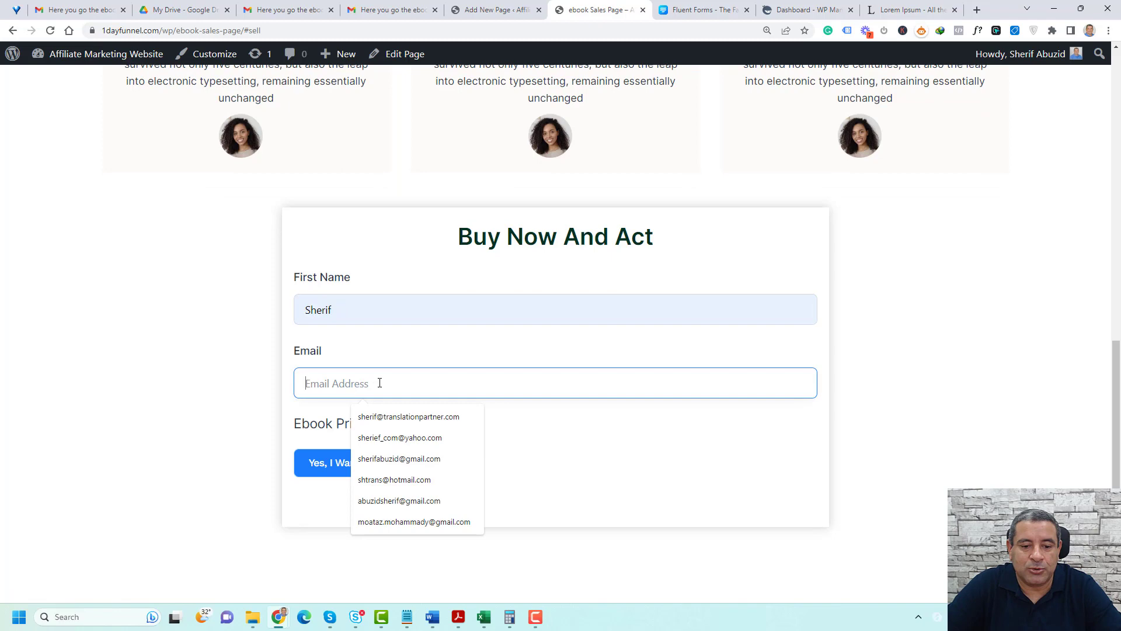
left_click(402, 417)
left_click(386, 465)
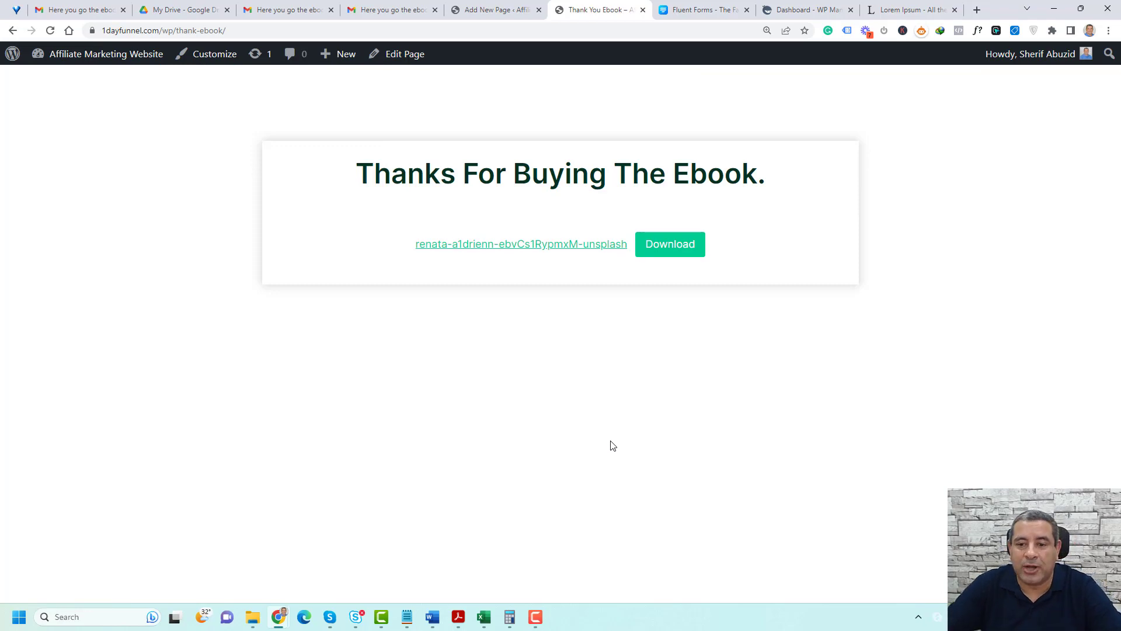
left_click(664, 248)
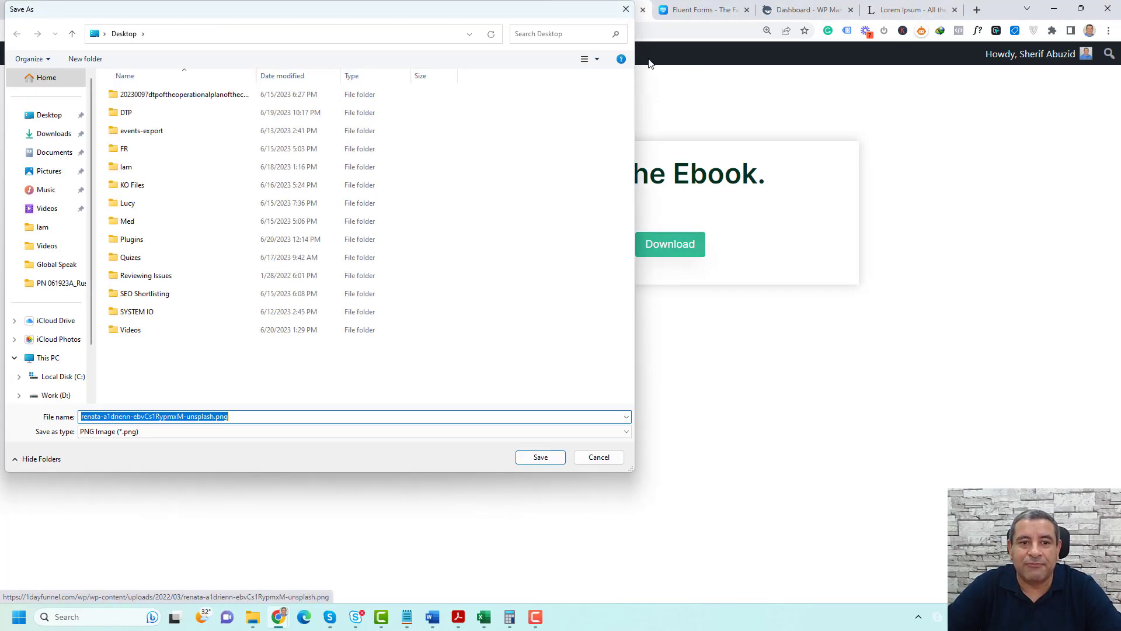
left_click(627, 9)
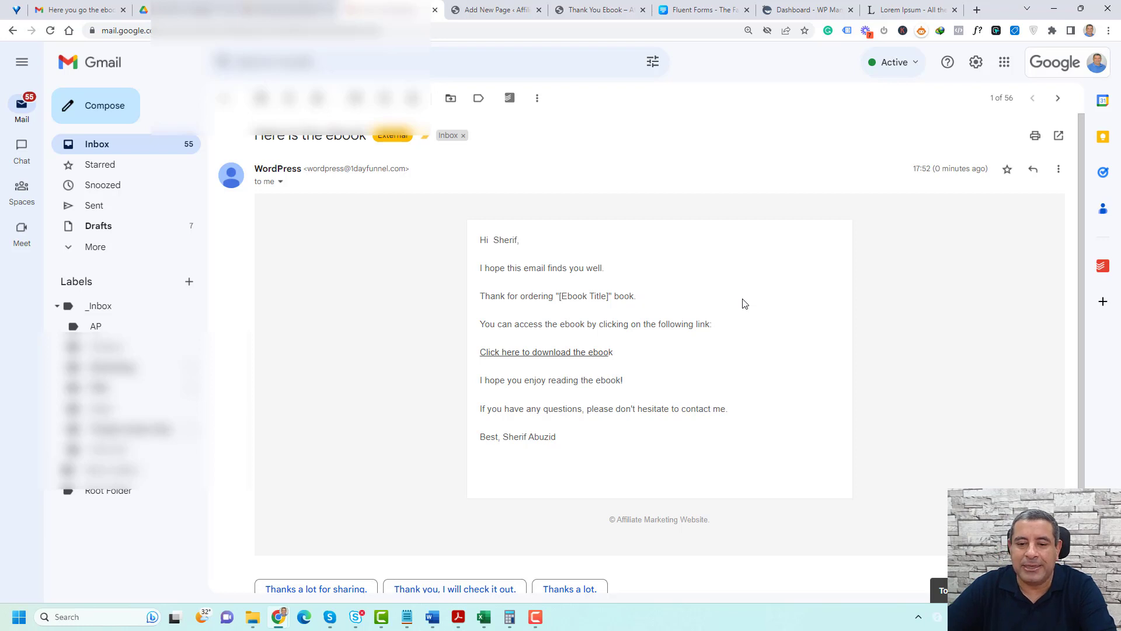
Go back from the received email to the WordPress site and open the Ebook Sales Form's "A Customer Notification" email for editing
left_click(580, 12)
left_click(34, 82)
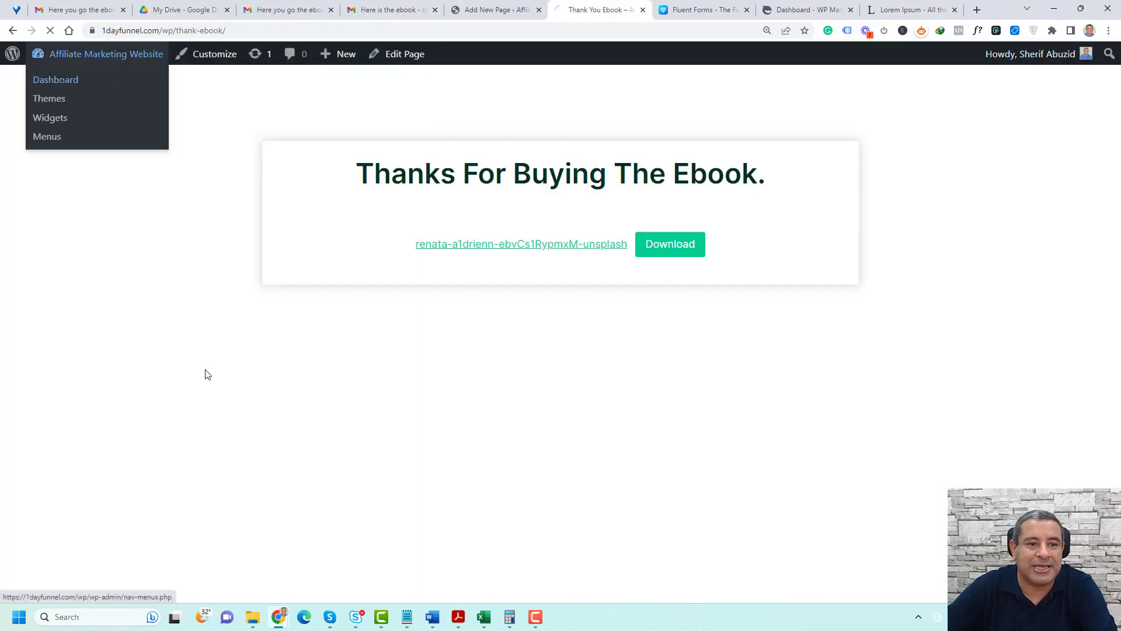
left_click(145, 278)
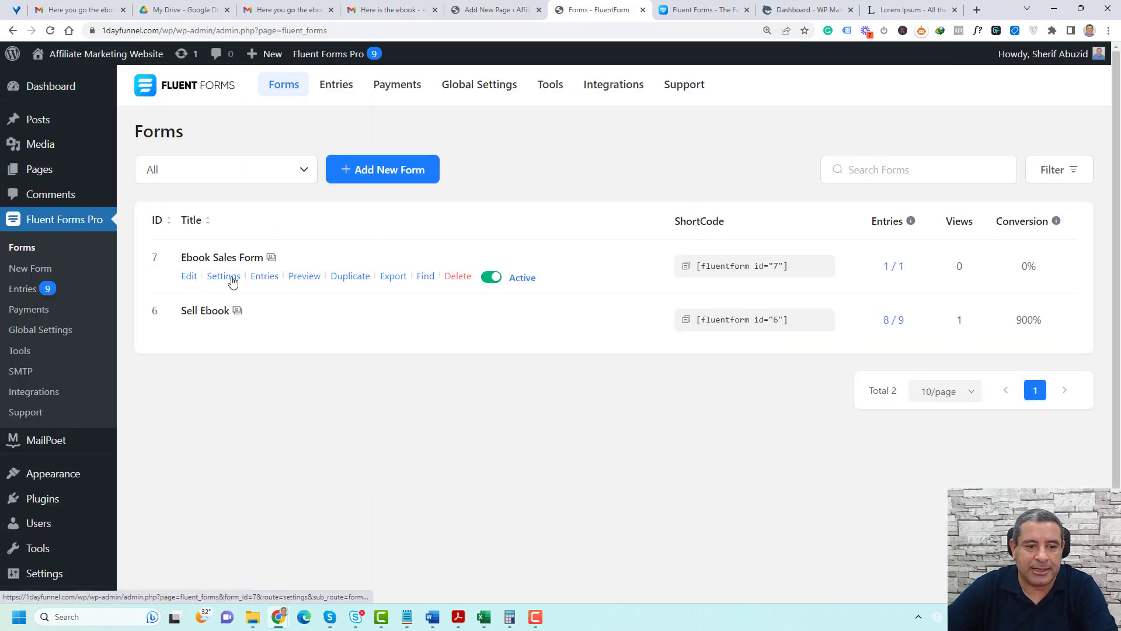
left_click(245, 275)
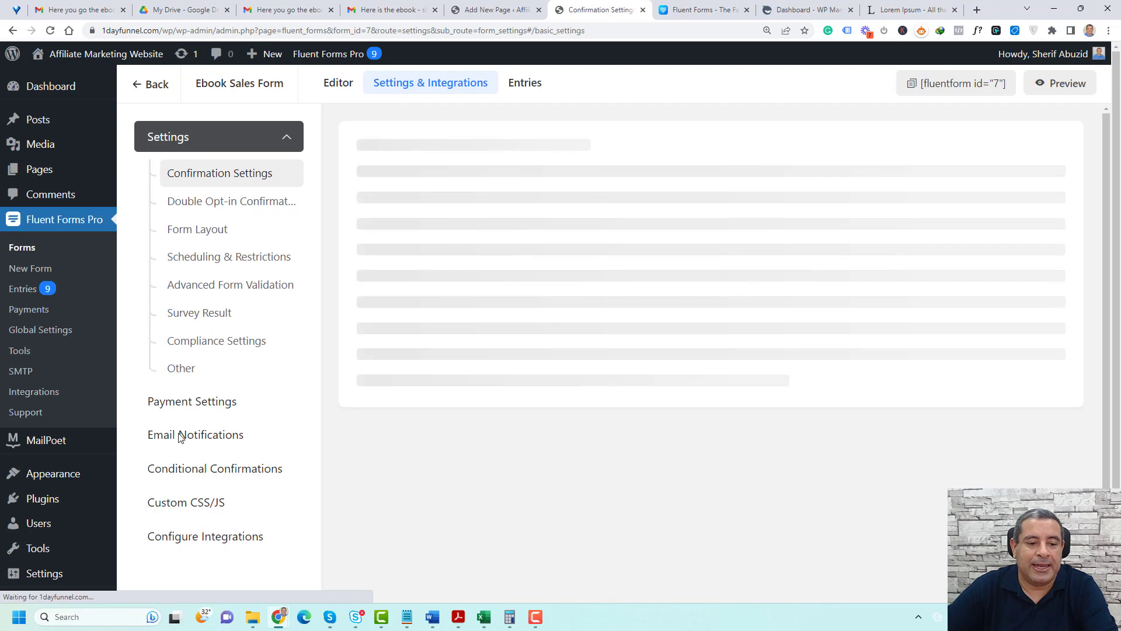
left_click(183, 436)
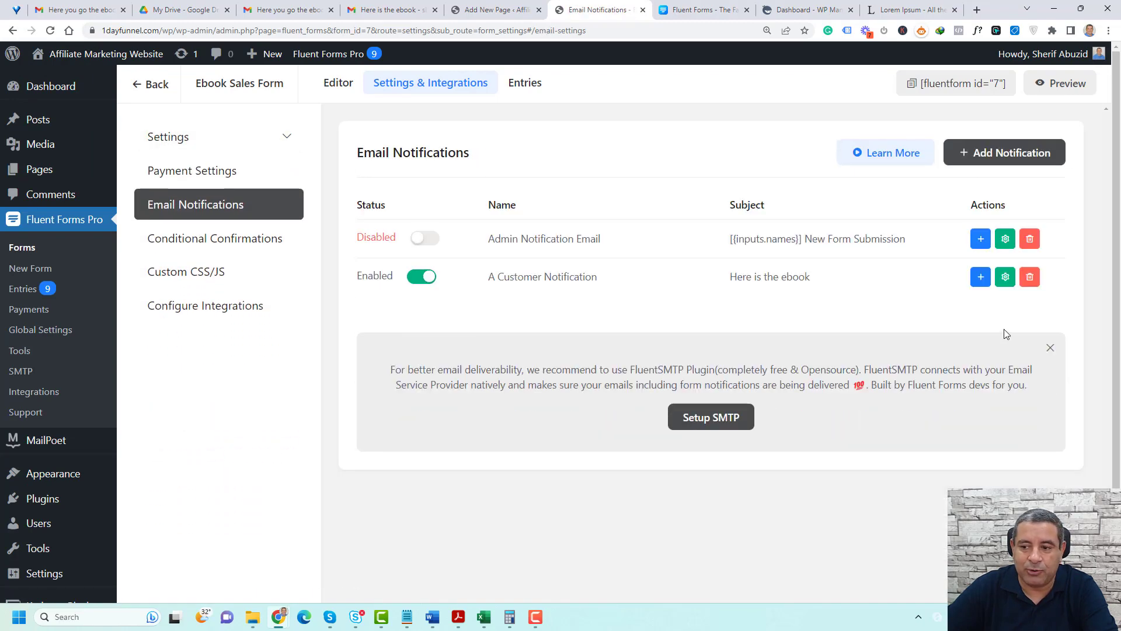
left_click(1006, 276)
scroll(663, 342, "down", 6)
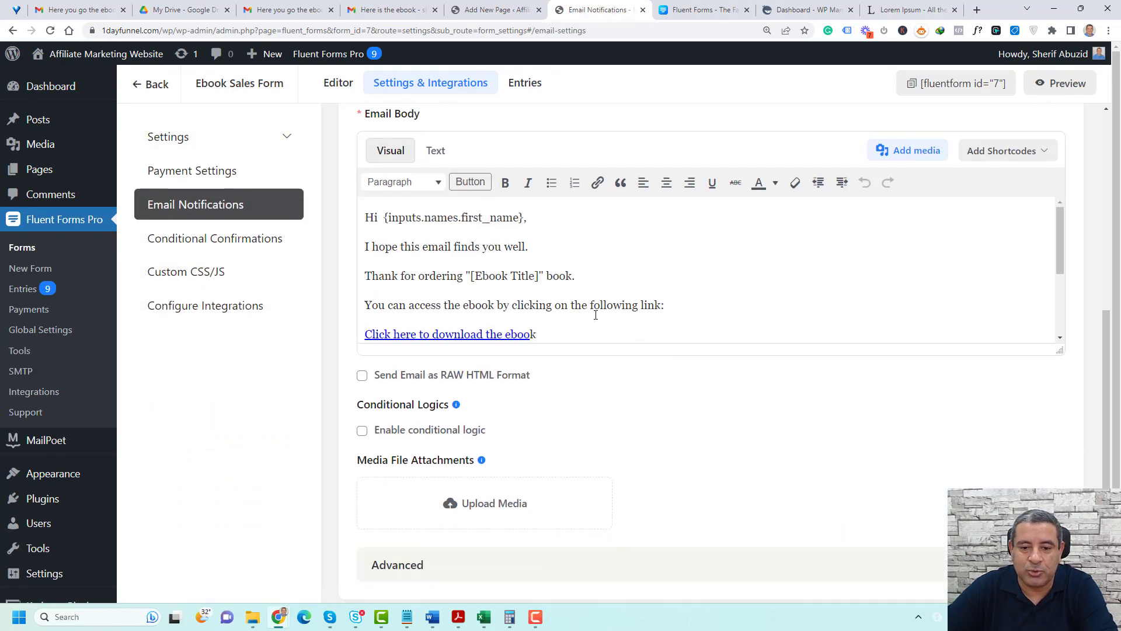
Start a new button on its own line below the "following link:" sentence of the email body, with # as its URL
left_click(686, 310)
key("Return")
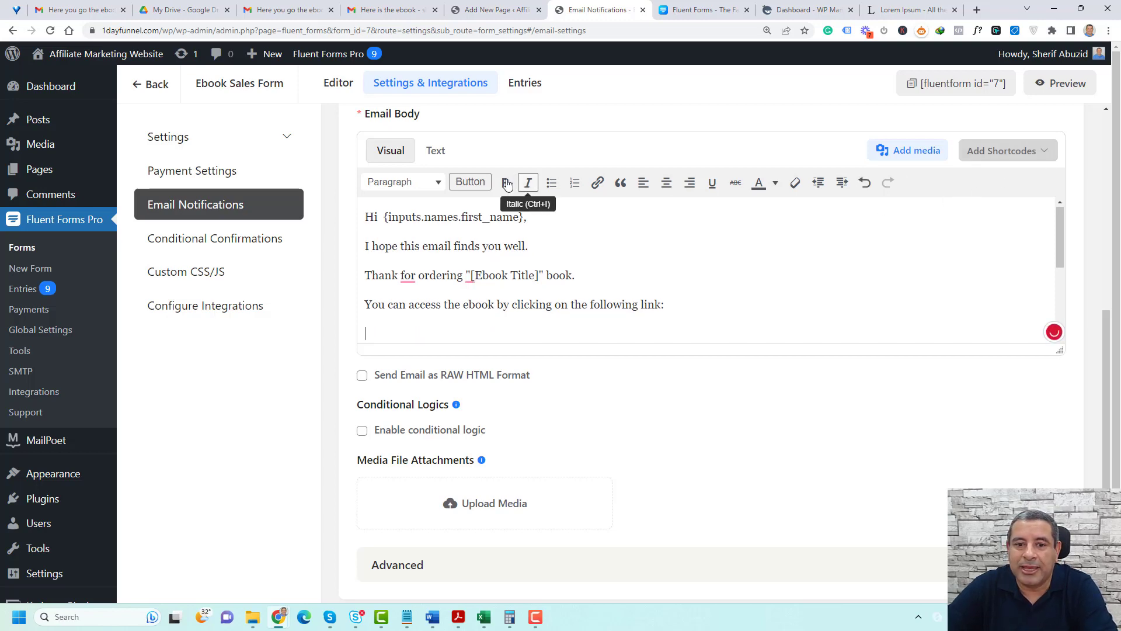
left_click(470, 181)
left_click(349, 230)
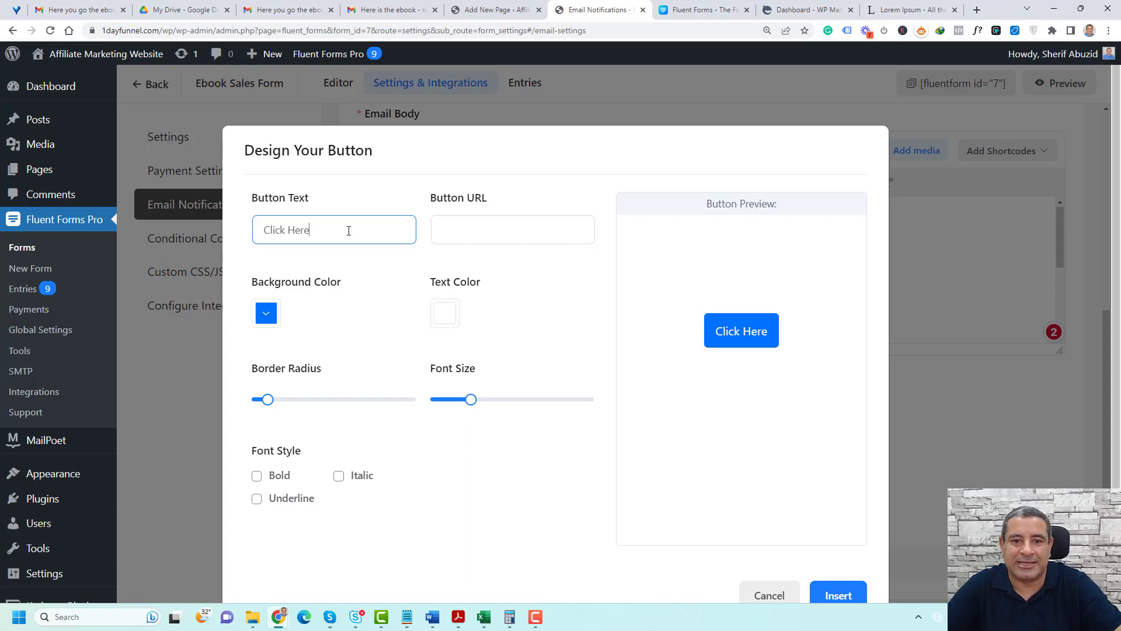
left_click(473, 242)
left_click(473, 242)
type("#")
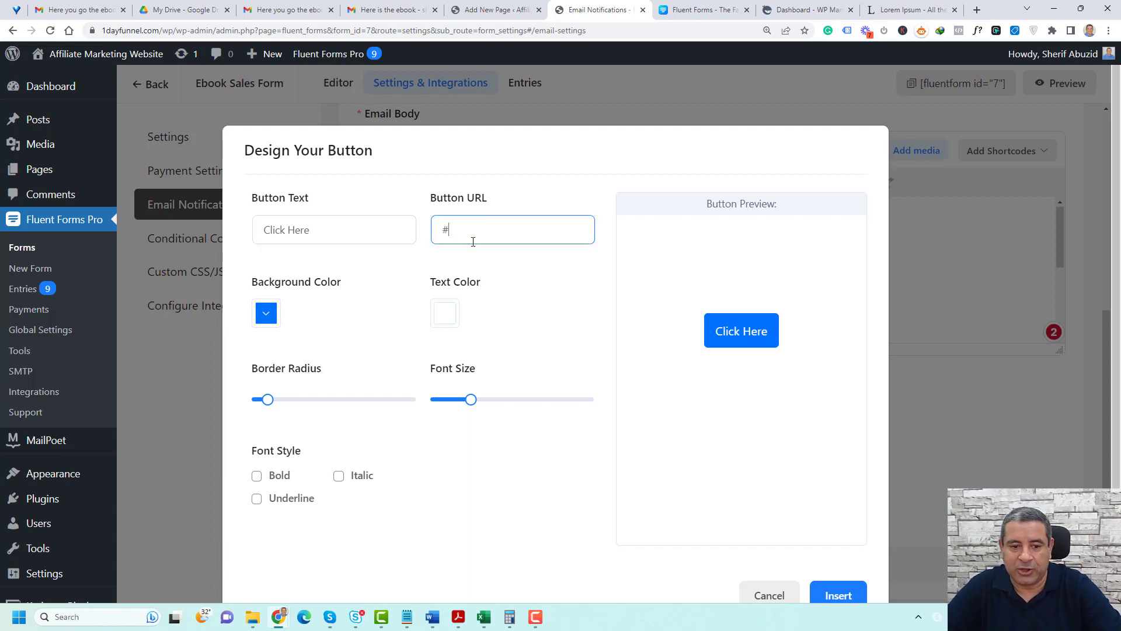
Change the button's background color to turquoise green and insert the button into the email body
left_click(269, 324)
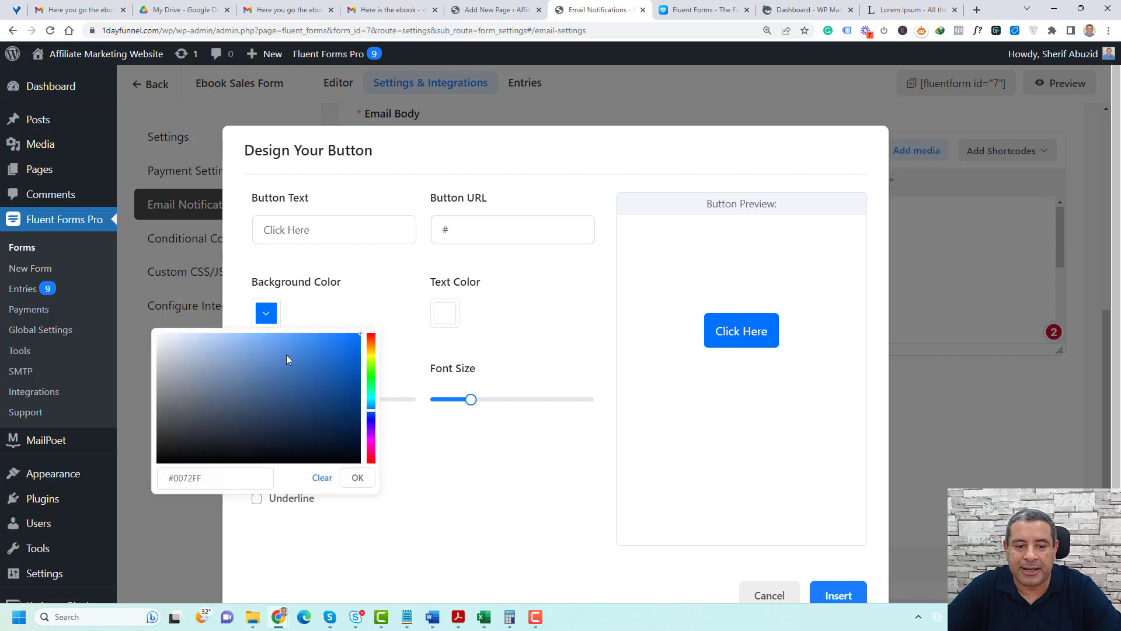
mouse_move(370, 391)
left_mouse_down()
mouse_move(377, 358)
mouse_move(382, 418)
mouse_move(379, 395)
left_mouse_up()
left_click(586, 392)
left_click(839, 596)
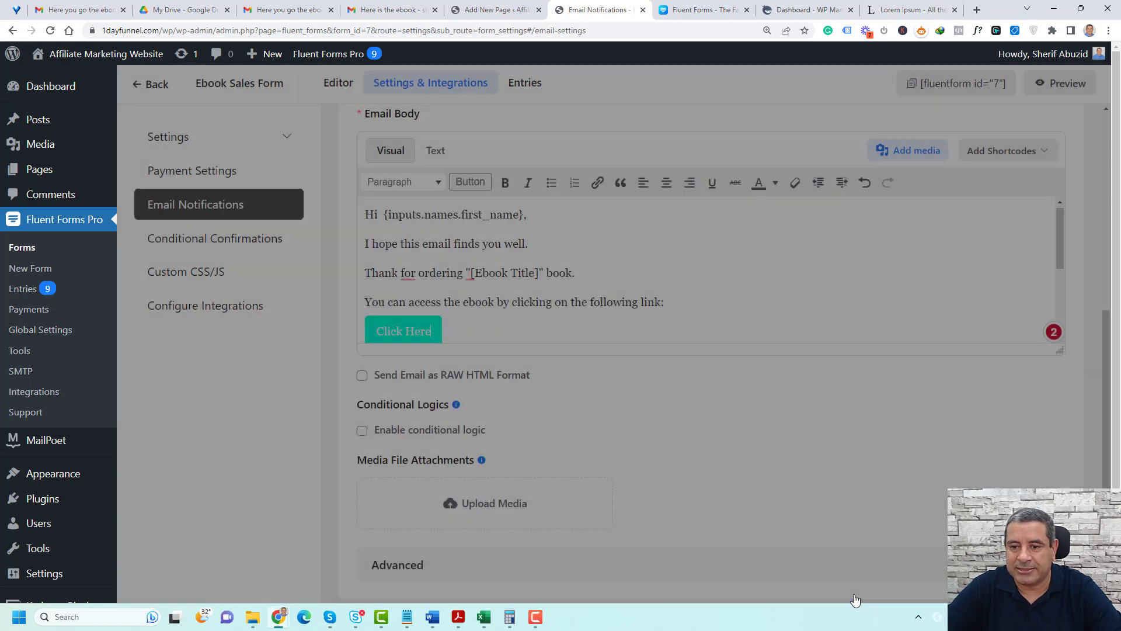